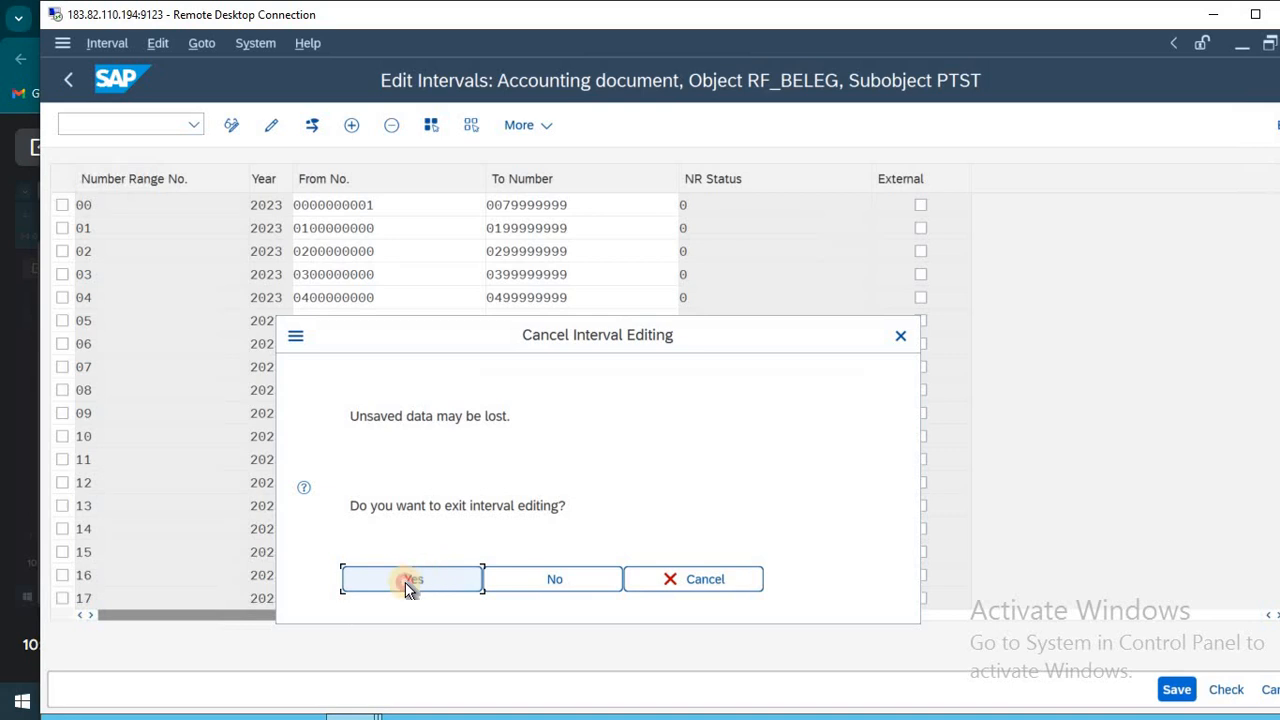
- Exit the accounting document interval editing and return to the SAP Easy Access screen
{"action": "key", "text": "F3"}
{"action": "key", "text": "F3"}
{"action": "key", "text": "F3"}
{"action": "key", "text": "F3"}
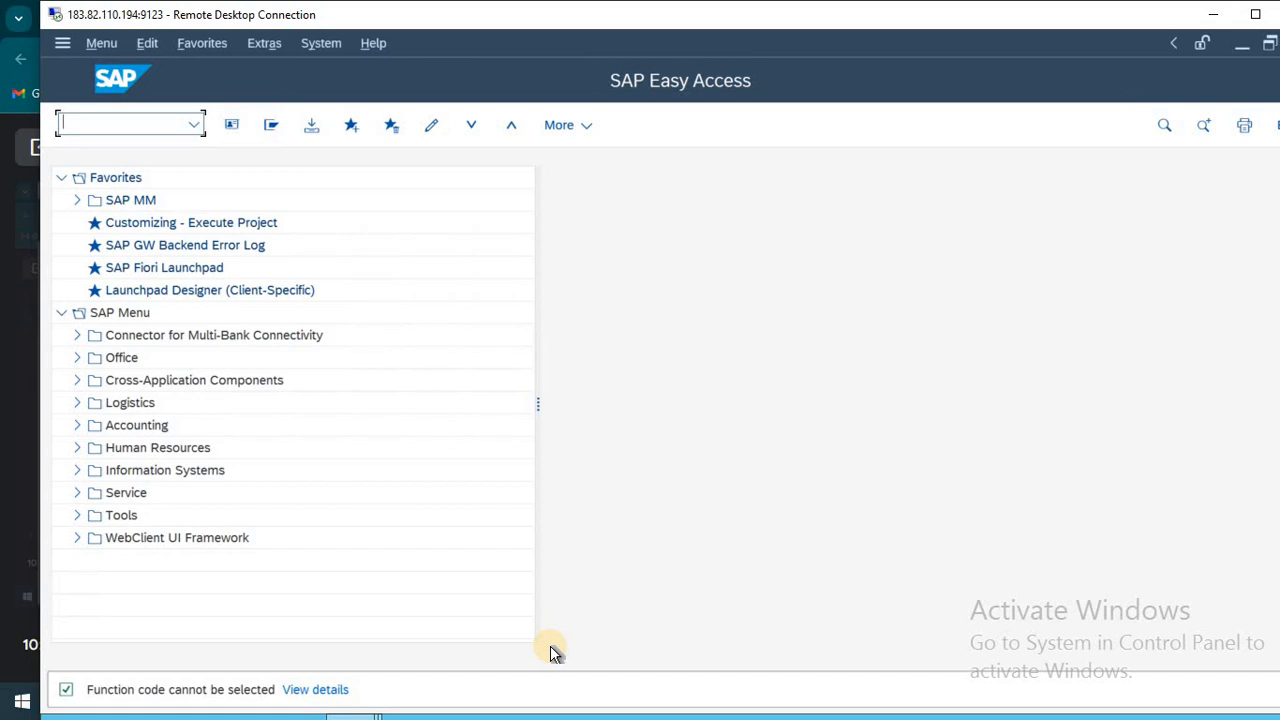
- Switch to Notepad and replace all the existing notes with the line "1-----OX15"
{"action": "key", "text": "alt+Tab"}
{"action": "key", "text": "alt+Tab"}
{"action": "key", "text": "alt+Tab"}
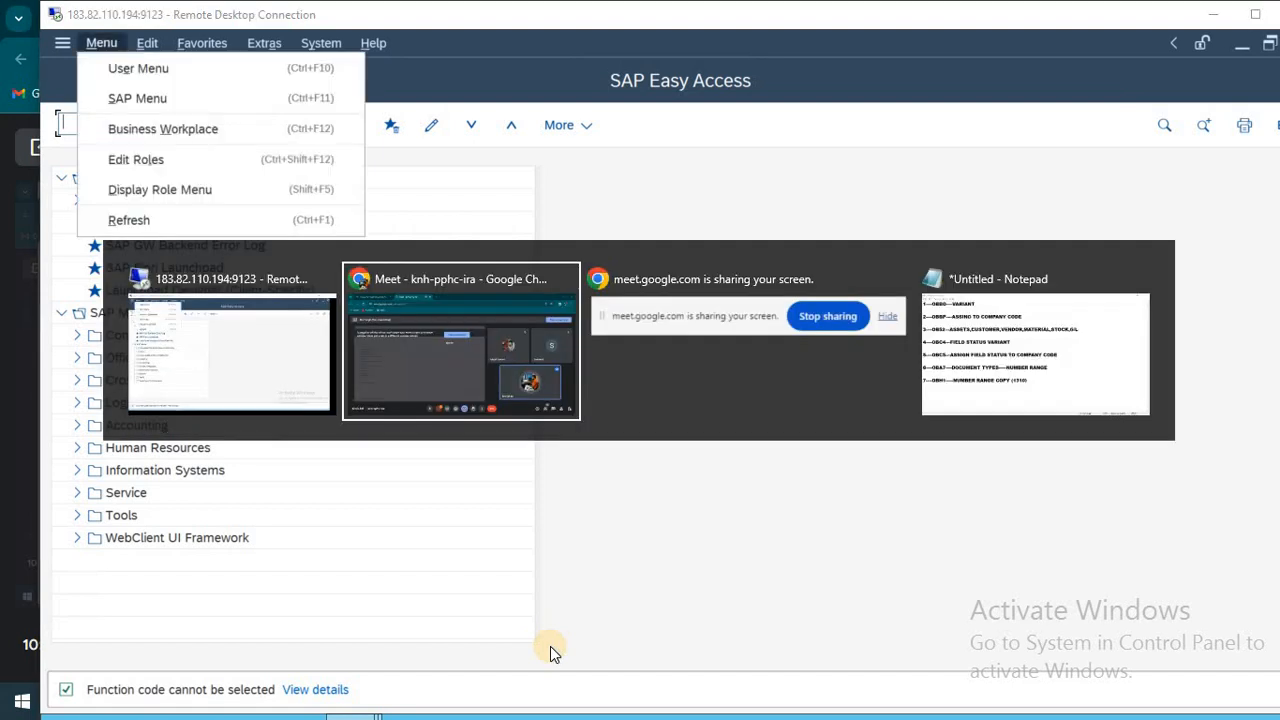
{"action": "key", "text": "ctrl+a"}
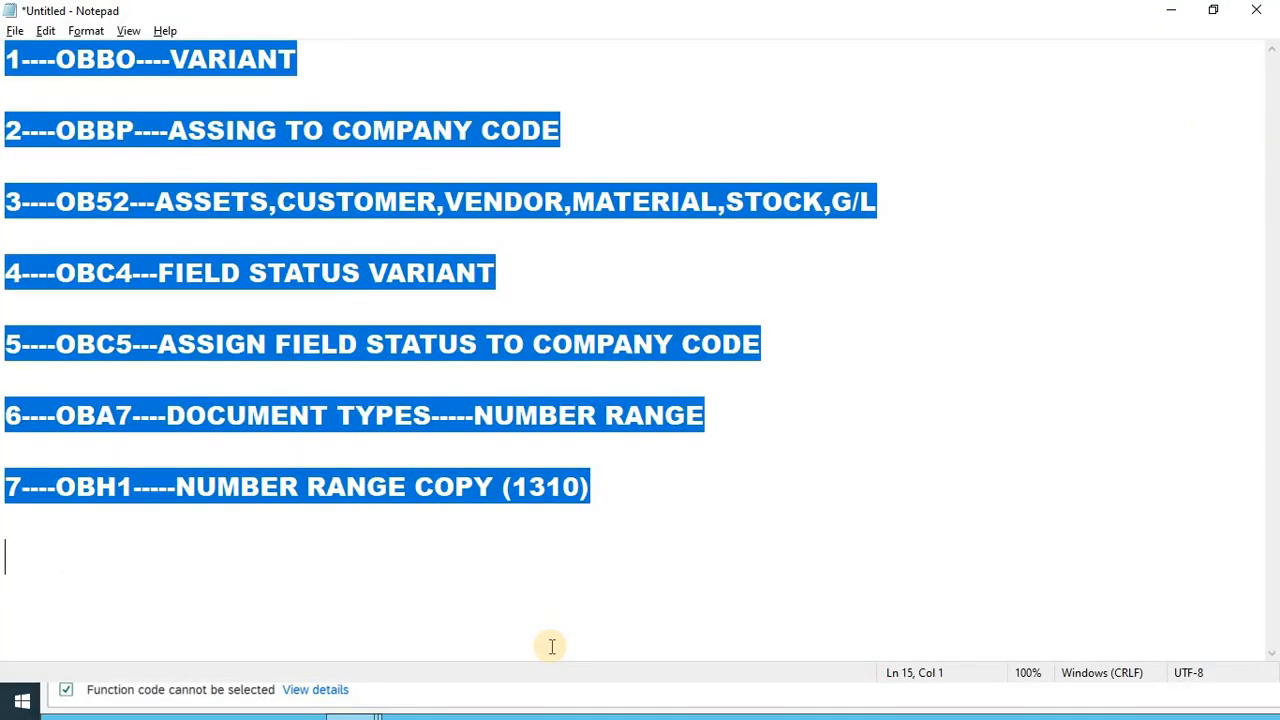
{"action": "key", "text": "Delete"}
{"action": "type", "text": "1---"}
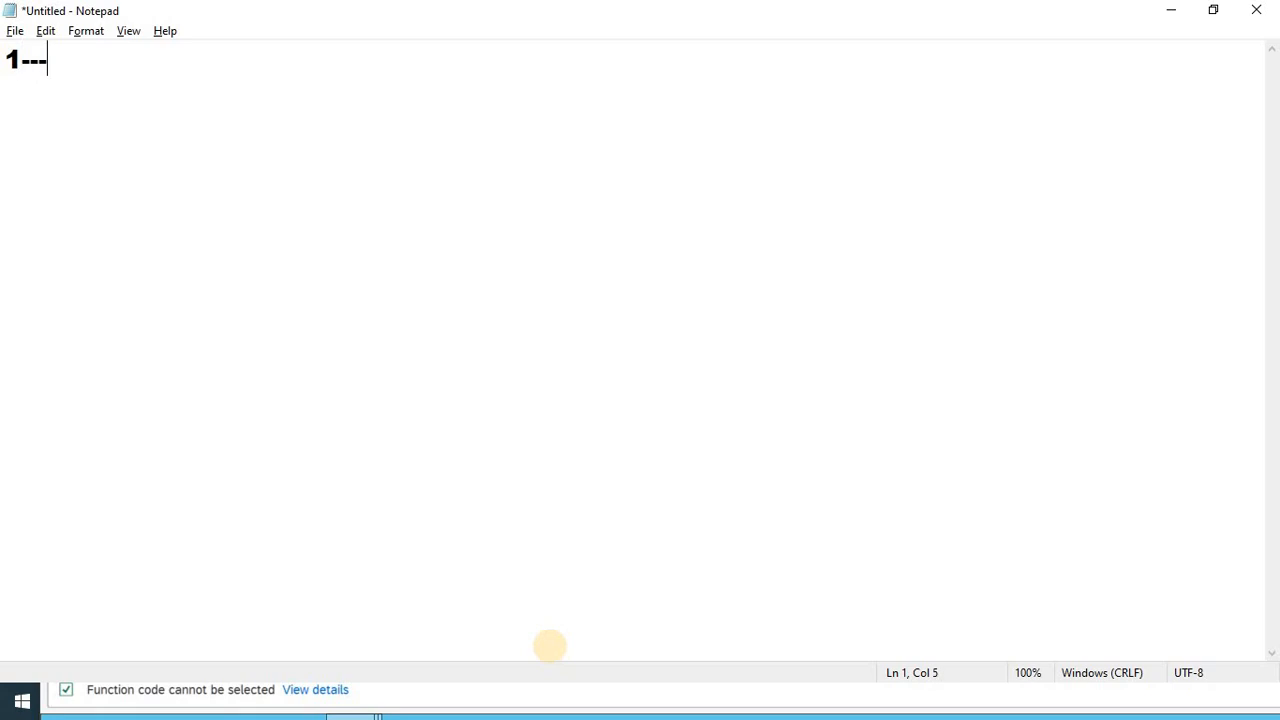
{"action": "type", "text": "--OX15"}
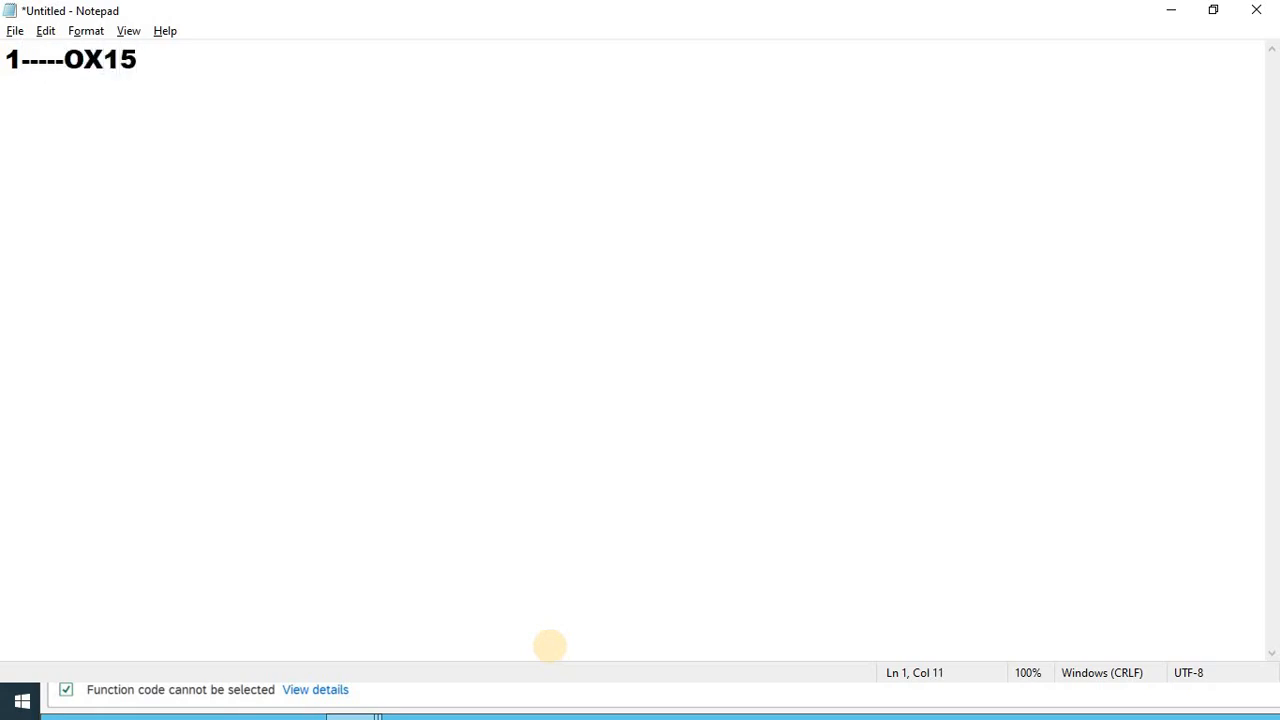
{"action": "key", "text": "Return"}
- Switch back to SAP, open transaction OX15 and start a new internal trading partner entry
{"action": "key", "text": "alt+Tab"}
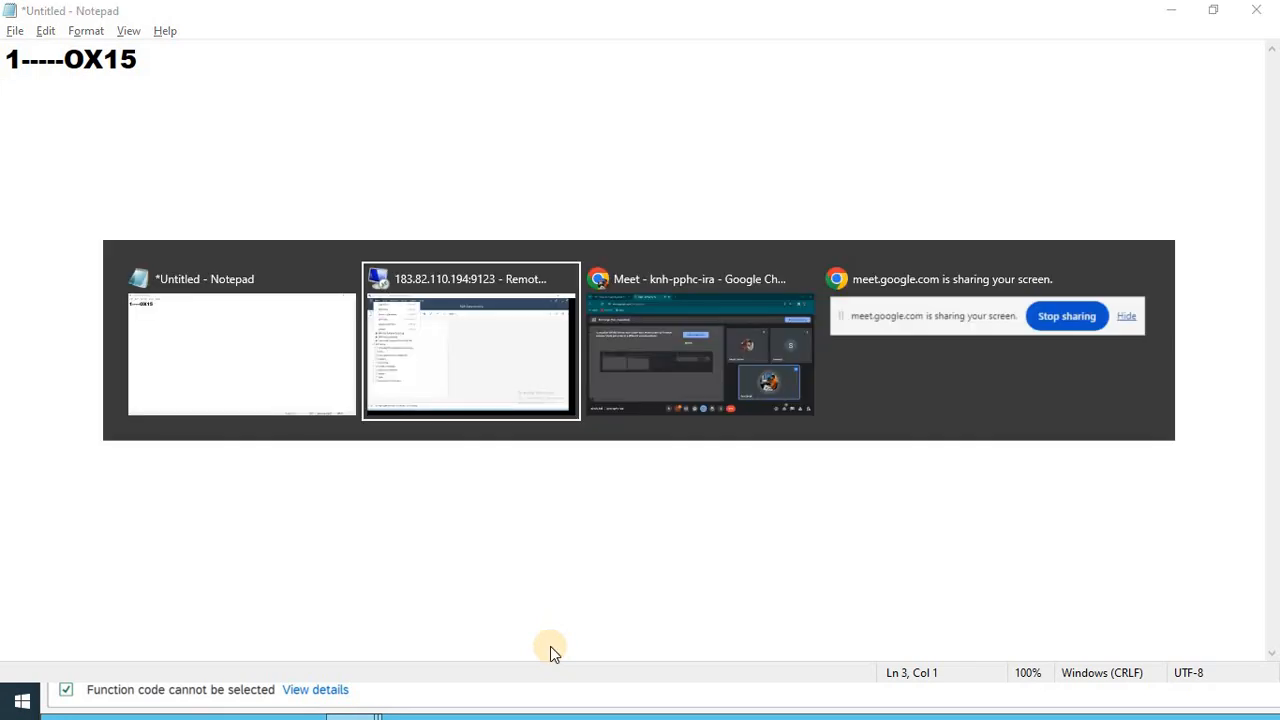
{"action": "type", "text": "OX"}
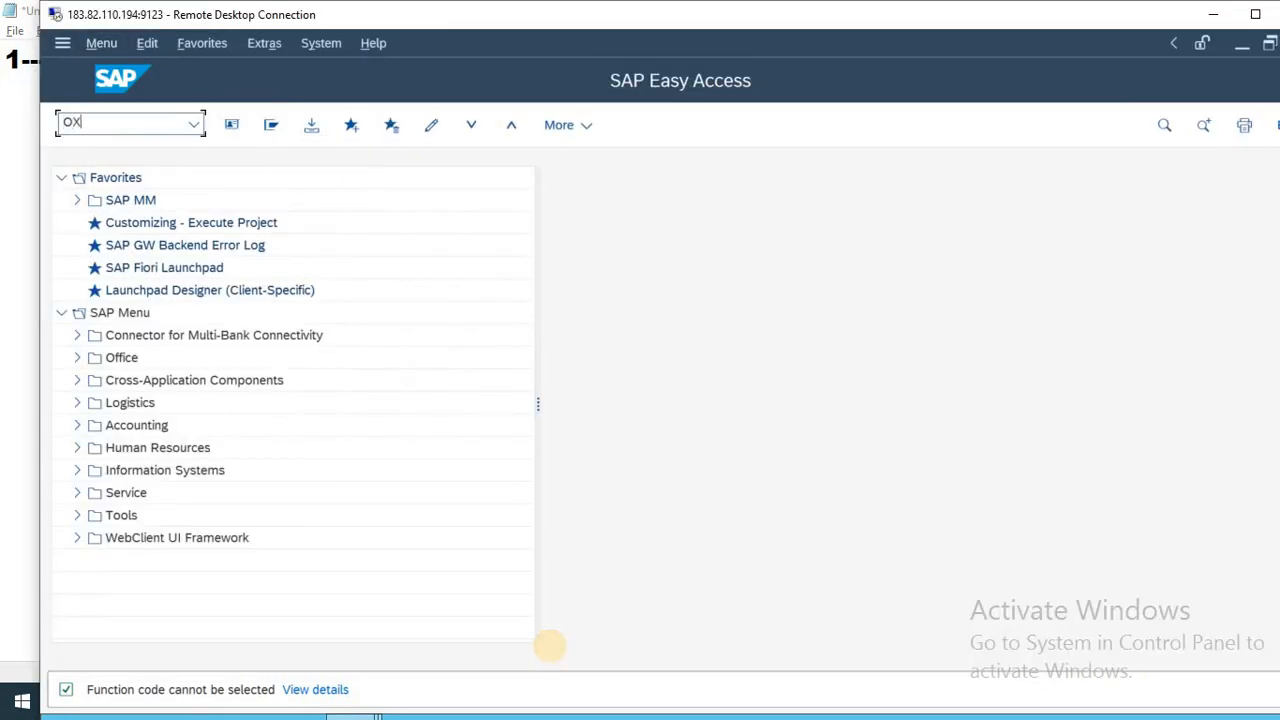
{"action": "type", "text": "15"}
{"action": "key", "text": "Return"}
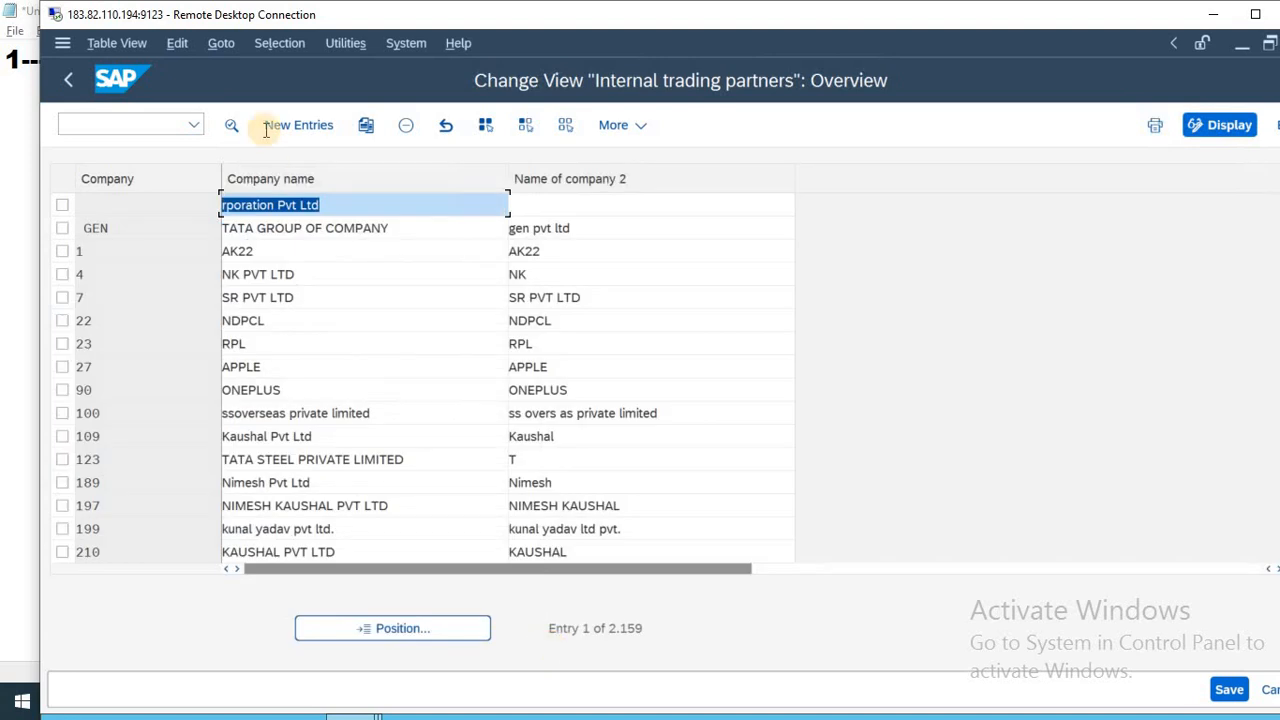
{"action": "left_click", "coordinate": [292, 127]}
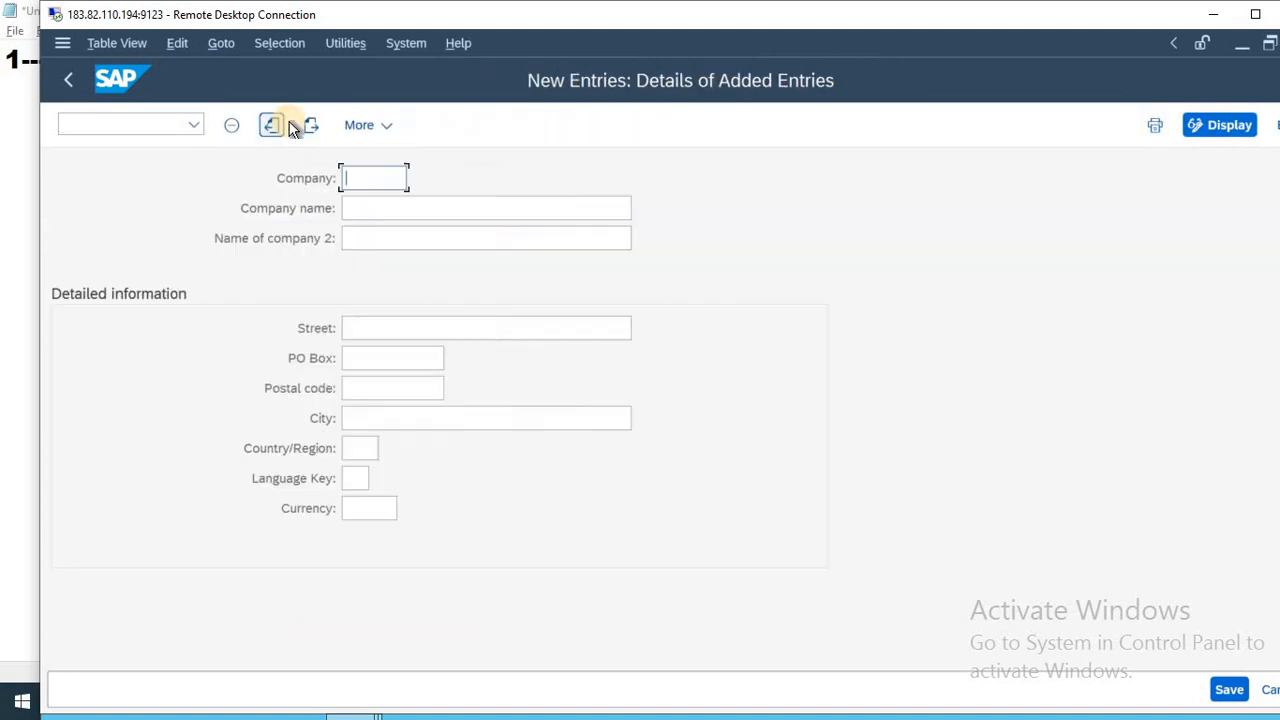
{"action": "key", "text": "F3"}
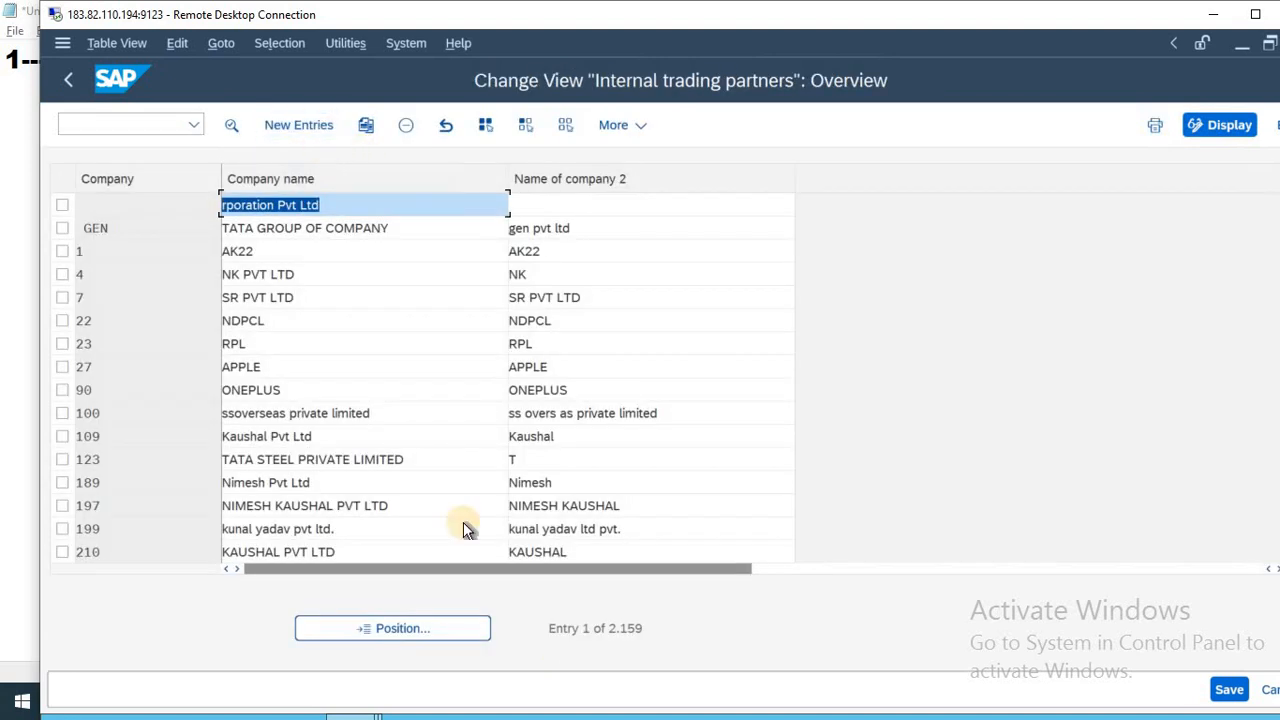
{"action": "left_click", "coordinate": [290, 125]}
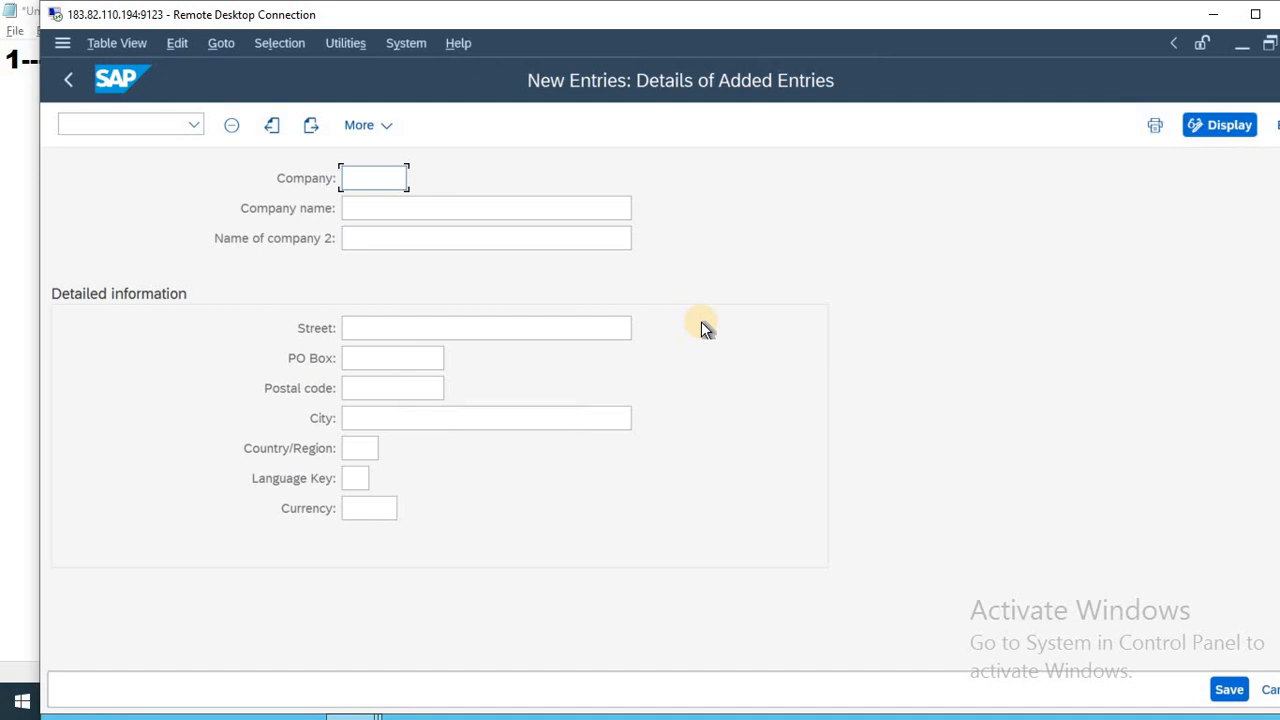
- Enter company ENTR, with ENTR PVT.LTD as both the company name and name of company 2
{"action": "type", "text": "ENTR"}
{"action": "key", "text": "Tab"}
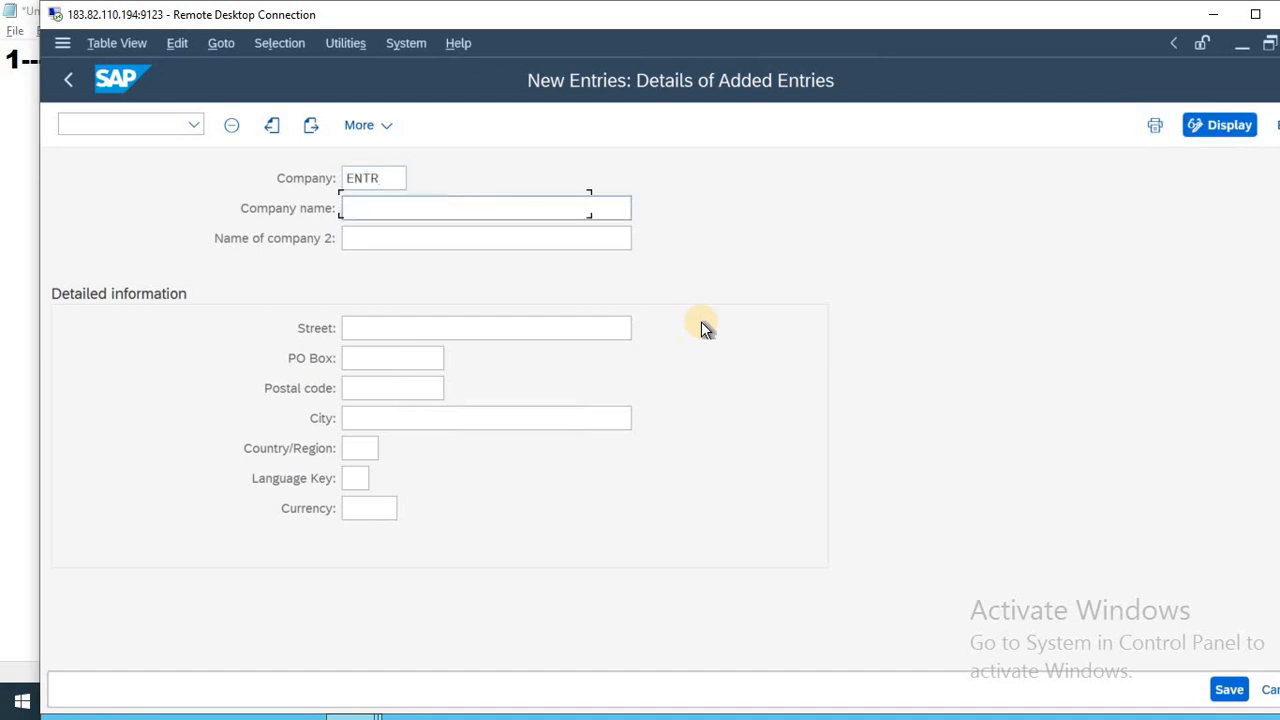
{"action": "type", "text": "ENTR PVT.LTD"}
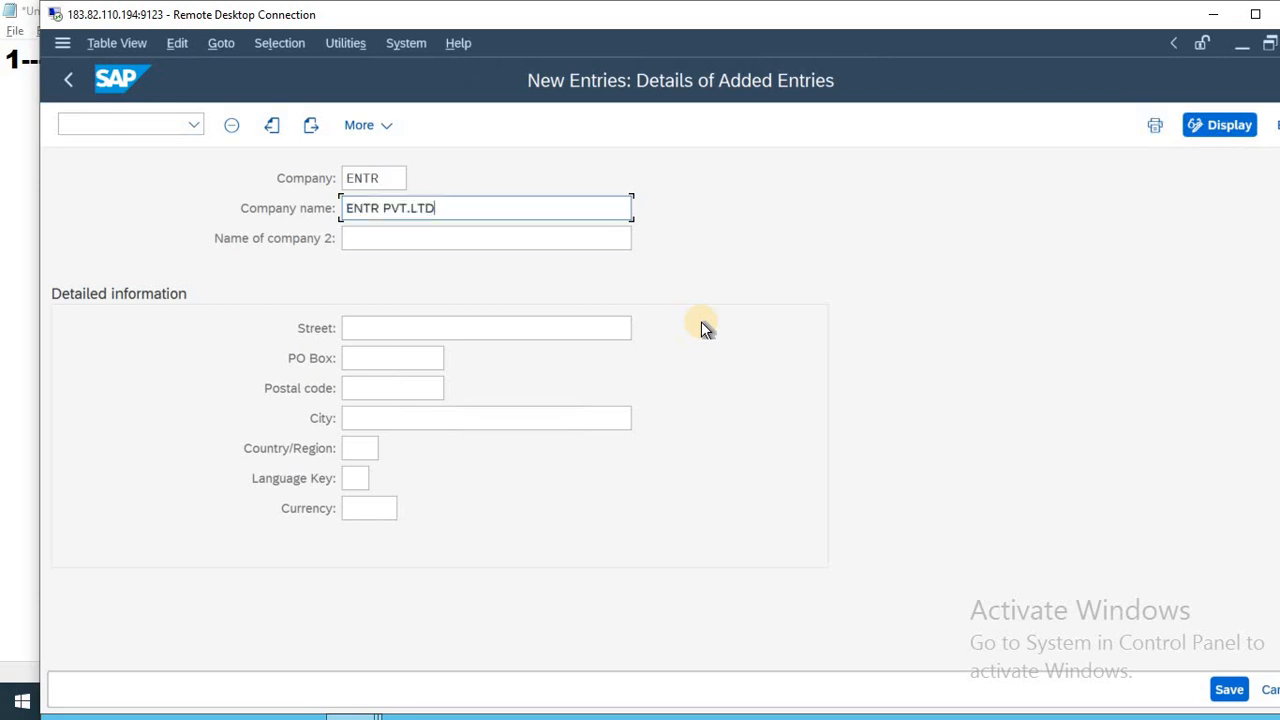
{"action": "key", "text": "Tab"}
{"action": "type", "text": "ENTR PVT.LTD"}
{"action": "key", "text": "Tab"}
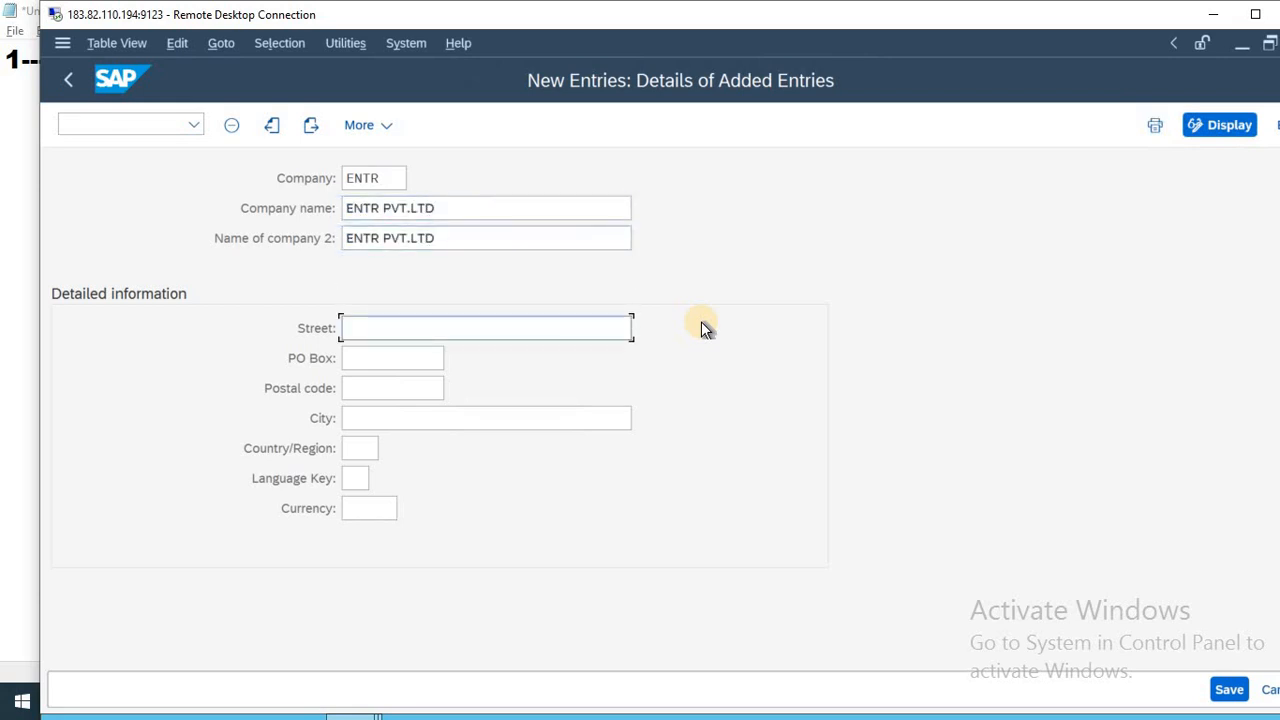
- Fill in the company's street, PO box, postal code and city
{"action": "type", "text": "478778"}
{"action": "key", "text": "Tab"}
{"action": "type", "text": "D"}
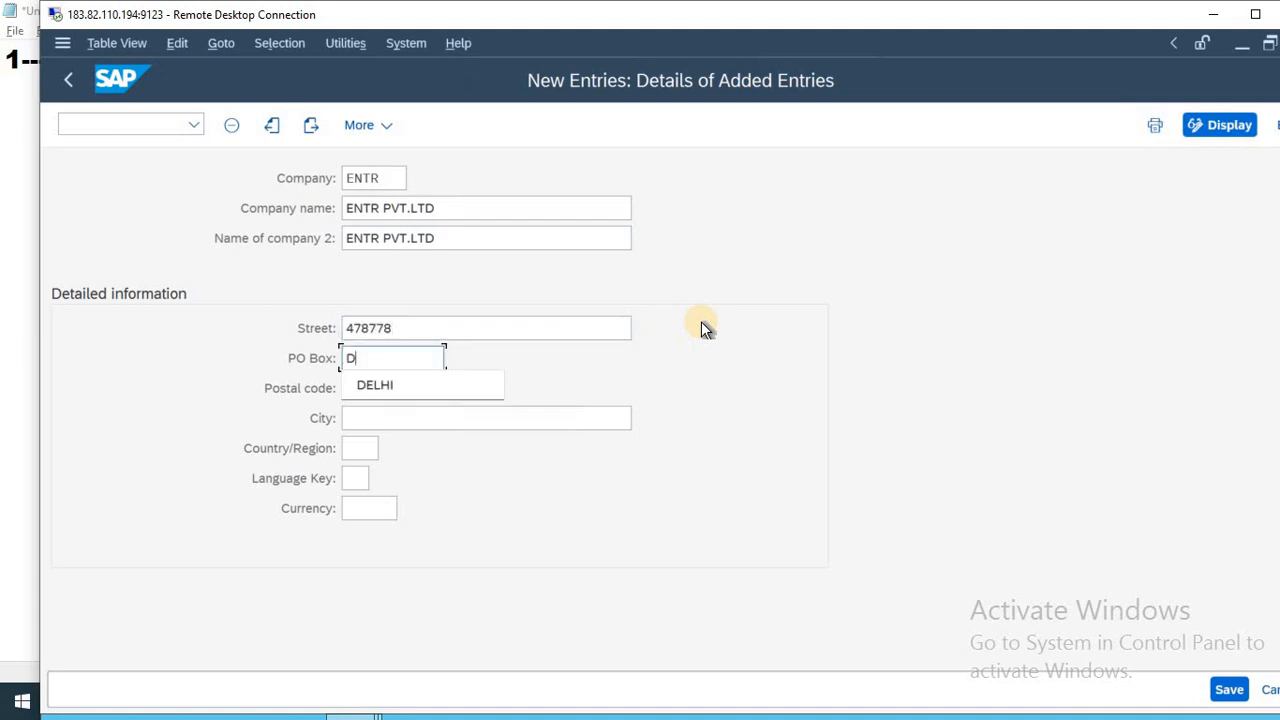
{"action": "type", "text": "ELHI"}
{"action": "key", "text": "Tab"}
{"action": "type", "text": "110062"}
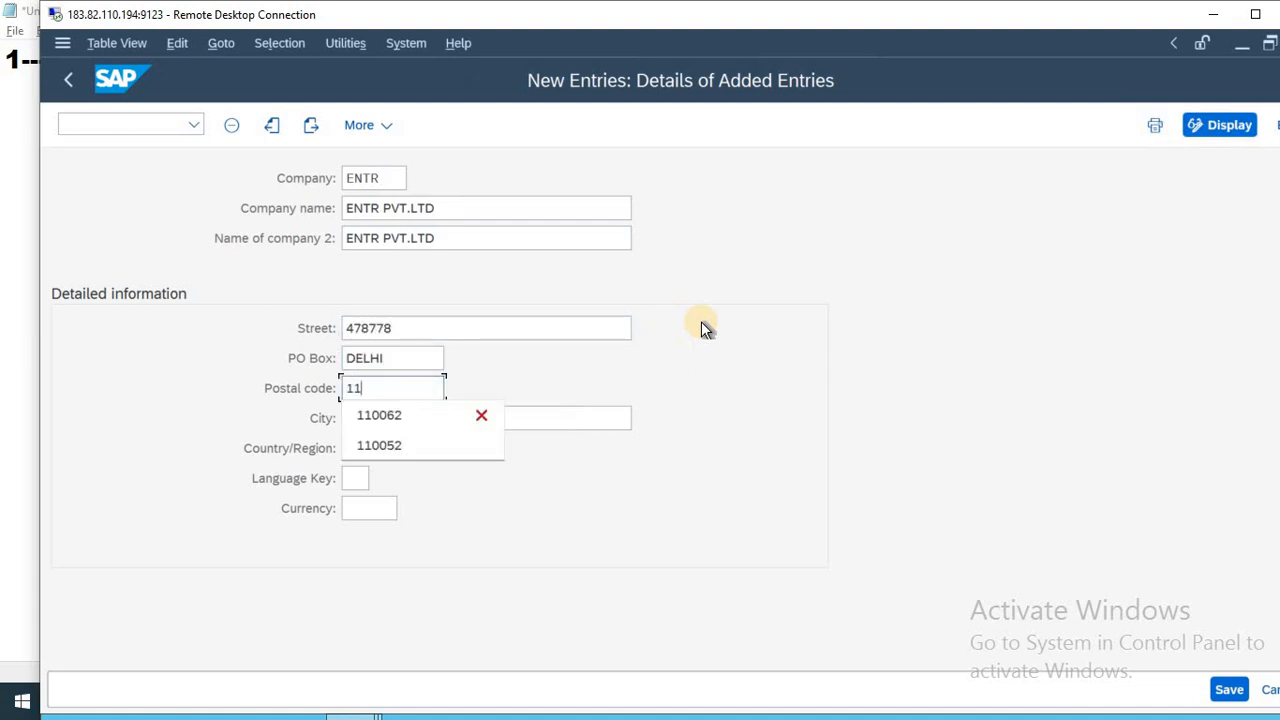
{"action": "key", "text": "Tab"}
{"action": "type", "text": "NEW DELHI"}
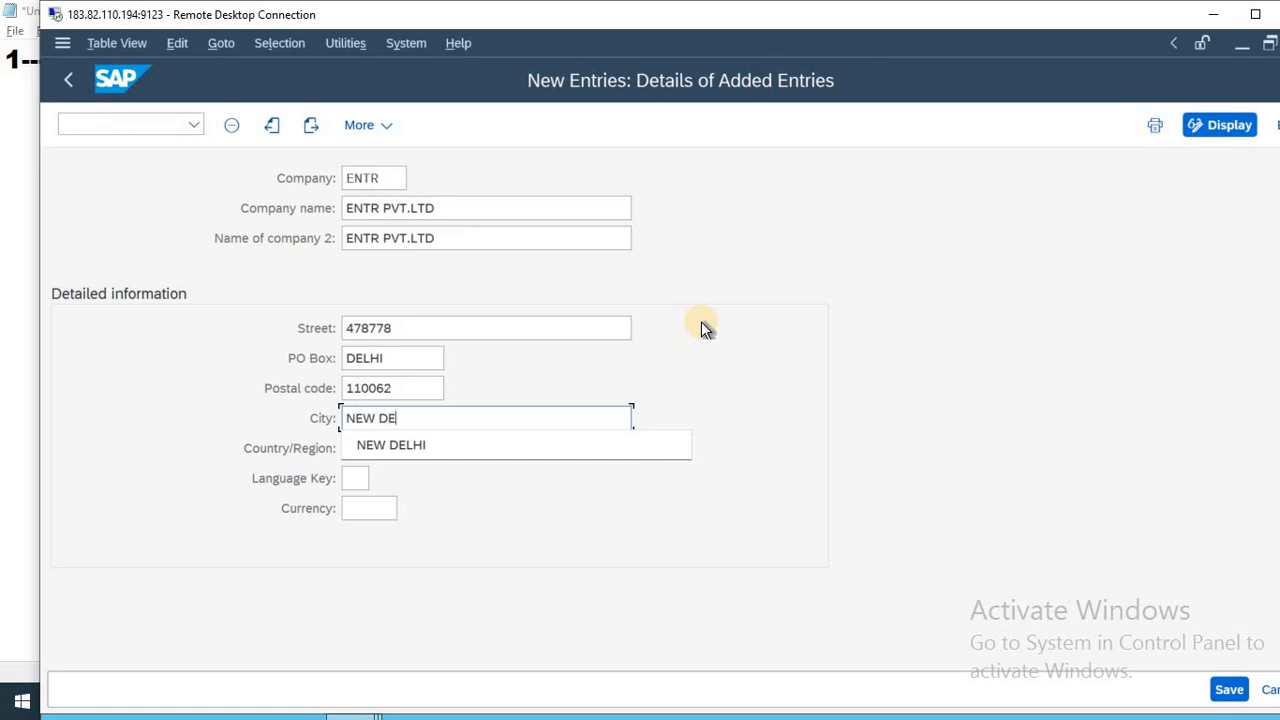
- Set the company's country/region to IN, language key to EN and currency to INR
{"action": "key", "text": "Tab"}
{"action": "type", "text": "IN"}
{"action": "key", "text": "Tab"}
{"action": "type", "text": "EN"}
{"action": "key", "text": "Tab"}
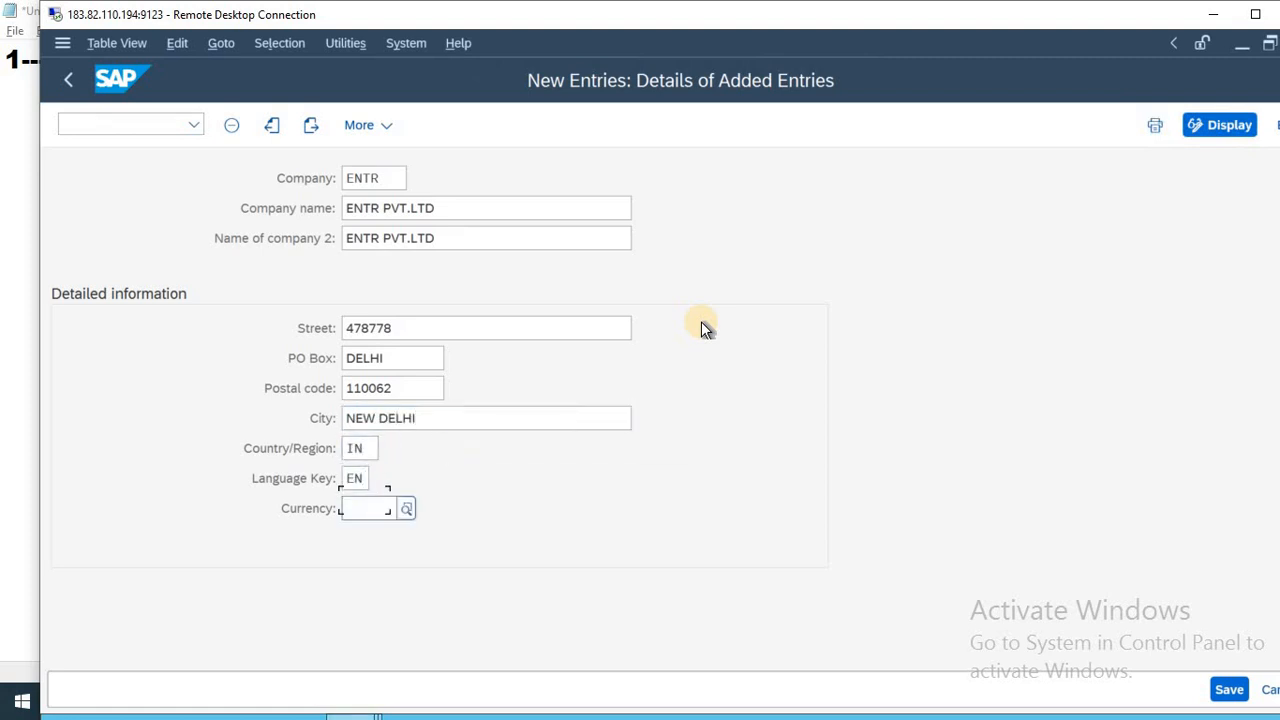
{"action": "type", "text": "INR"}
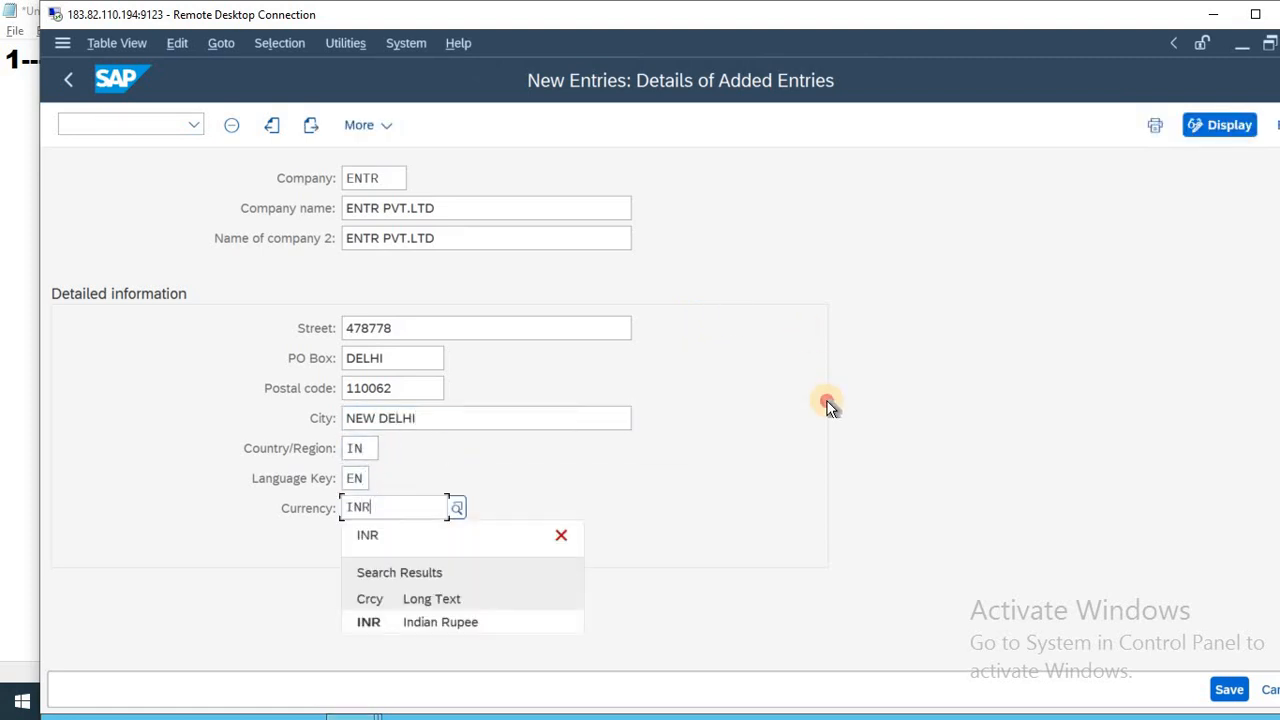
{"action": "key", "text": "Return"}
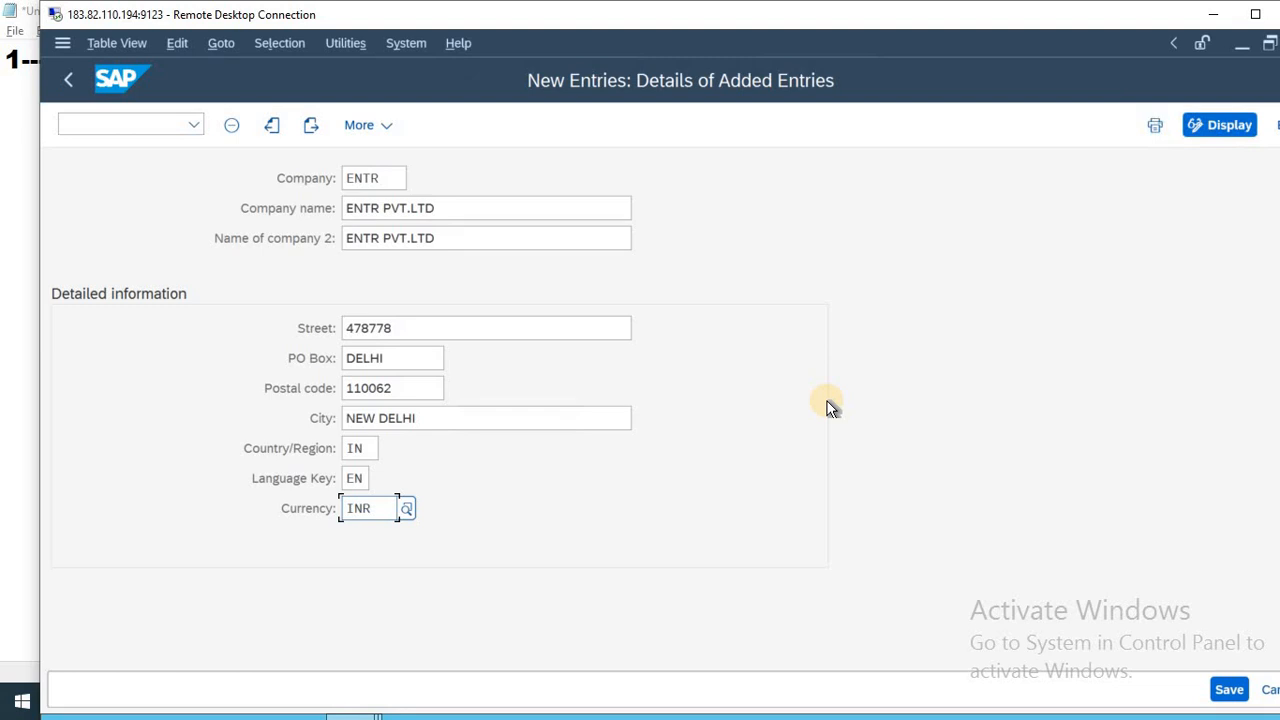
- Save the new company entry and return to the internal trading partners overview
{"action": "left_click", "coordinate": [1255, 14]}
{"action": "left_click", "coordinate": [1188, 662]}
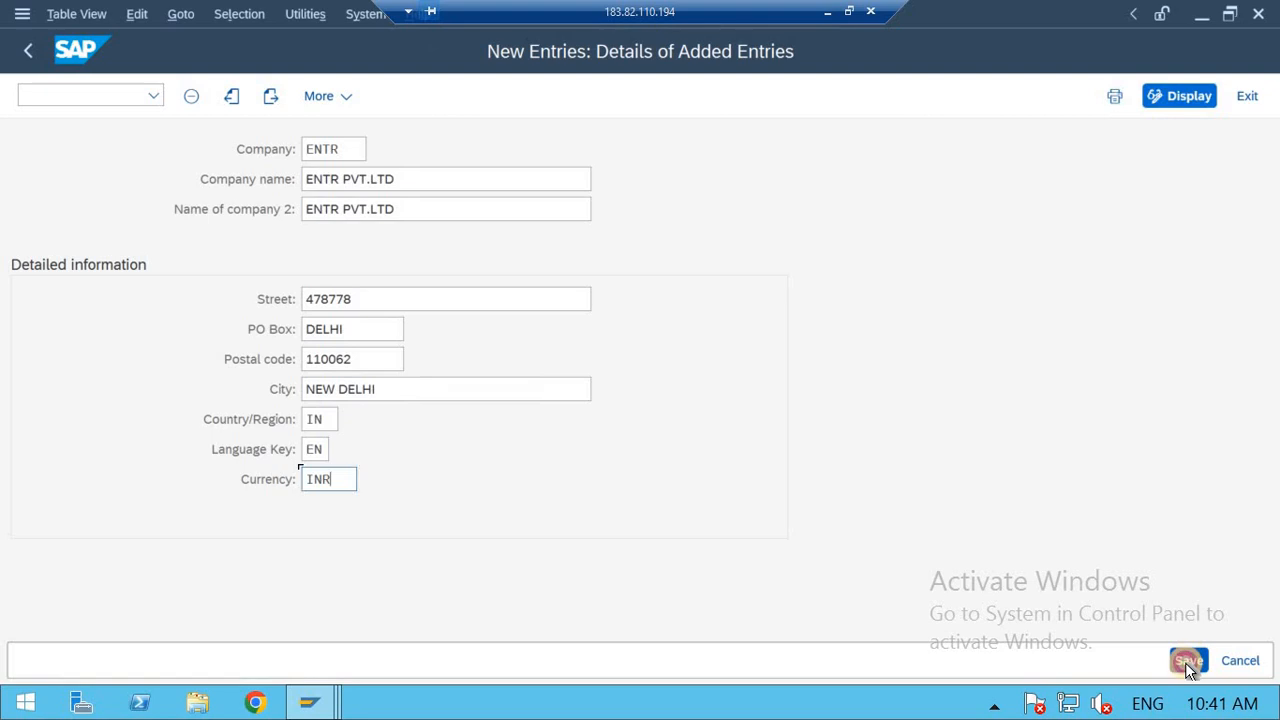
{"action": "left_click", "coordinate": [491, 431]}
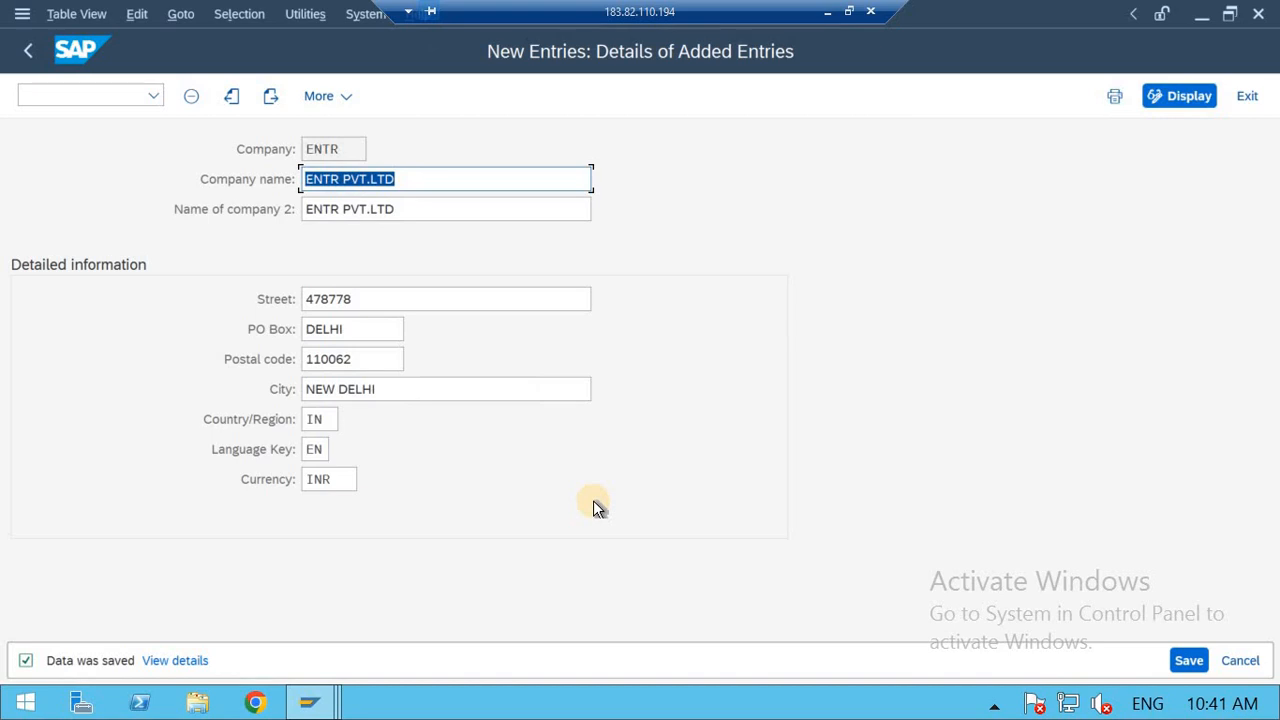
{"action": "left_click", "coordinate": [848, 11]}
{"action": "key", "text": "F3"}
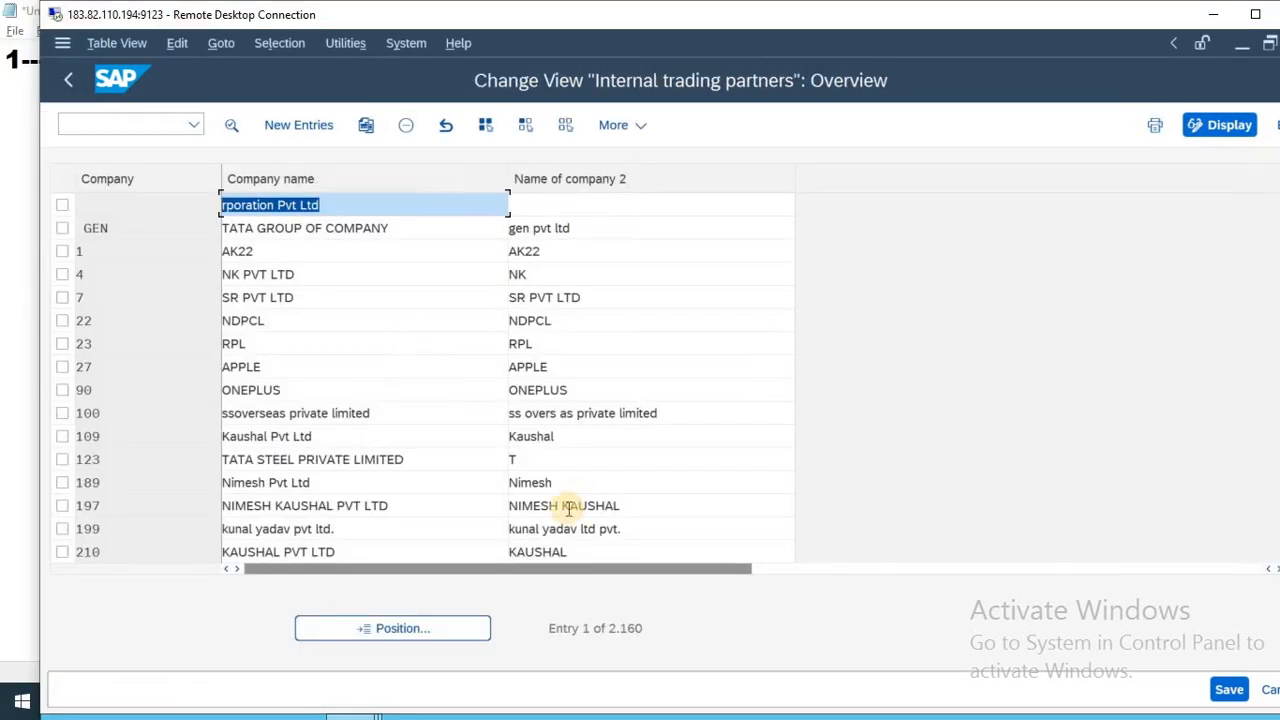
- Find company ENTR in the overview and check its detail record before returning to SAP Easy Access
{"action": "left_click", "coordinate": [415, 631]}
{"action": "type", "text": "ENTR"}
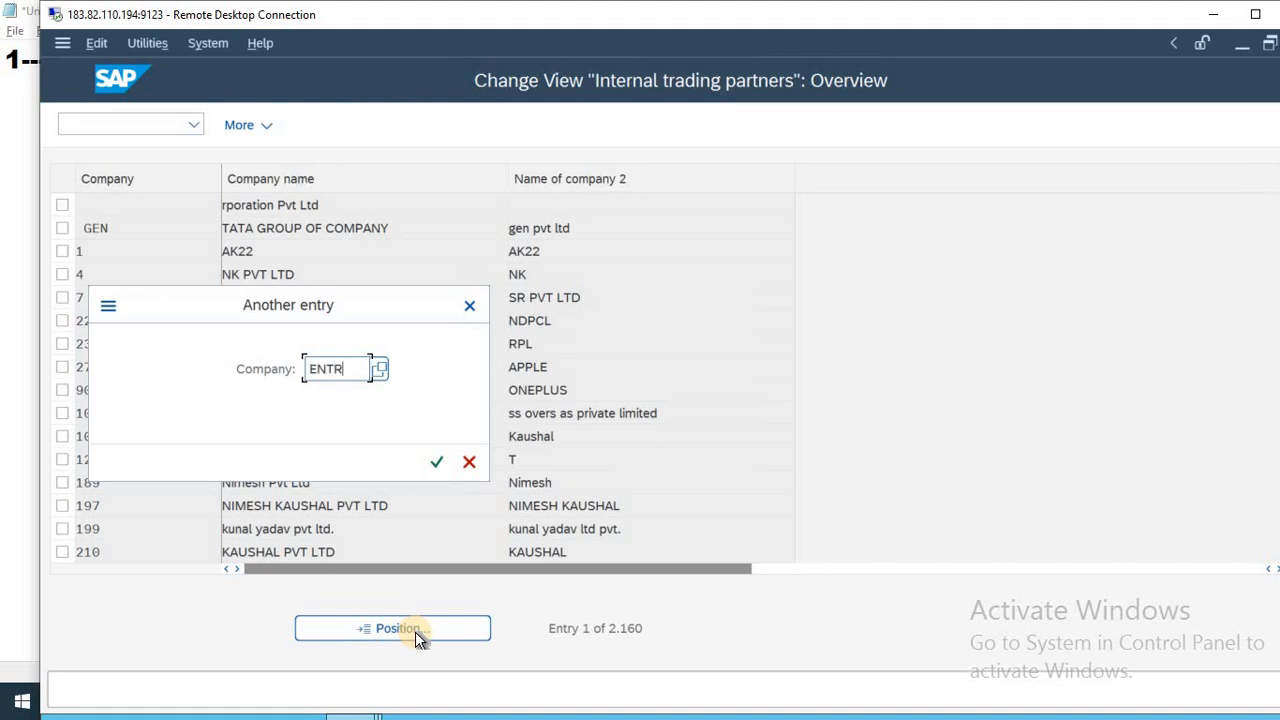
{"action": "key", "text": "Return"}
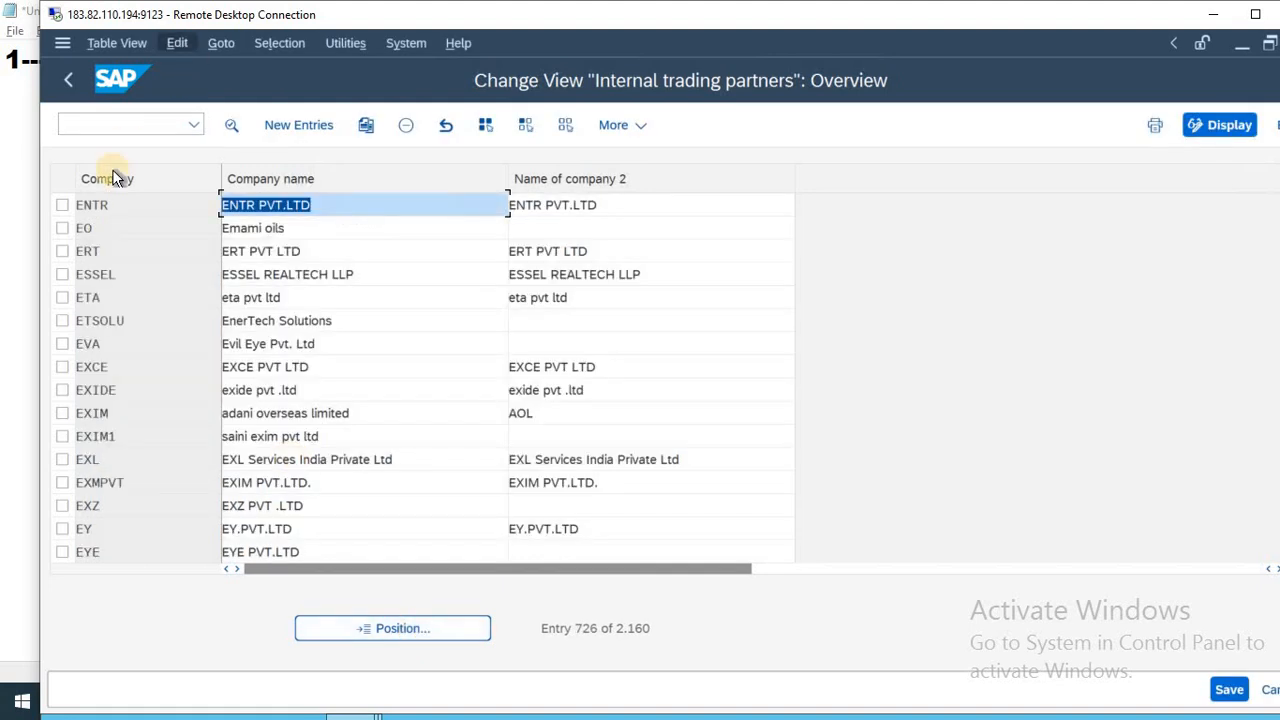
{"action": "double_click", "coordinate": [327, 202]}
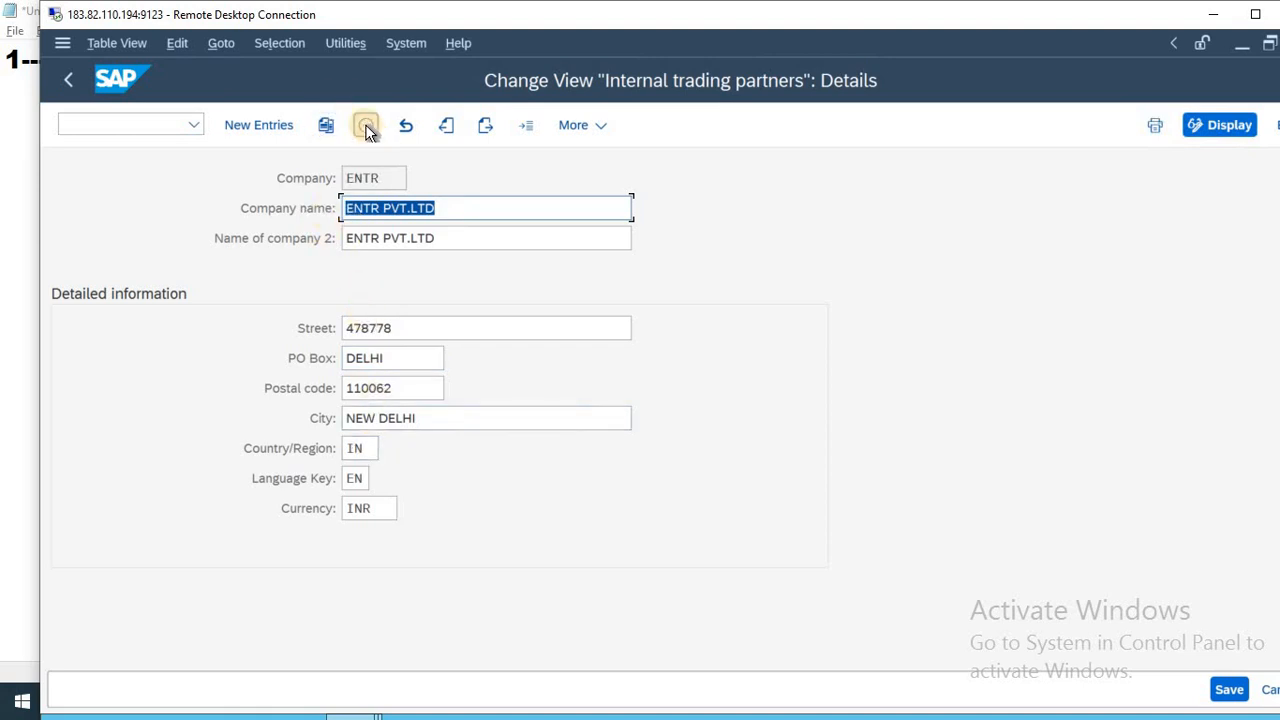
{"action": "key", "text": "F3"}
{"action": "key", "text": "F3"}
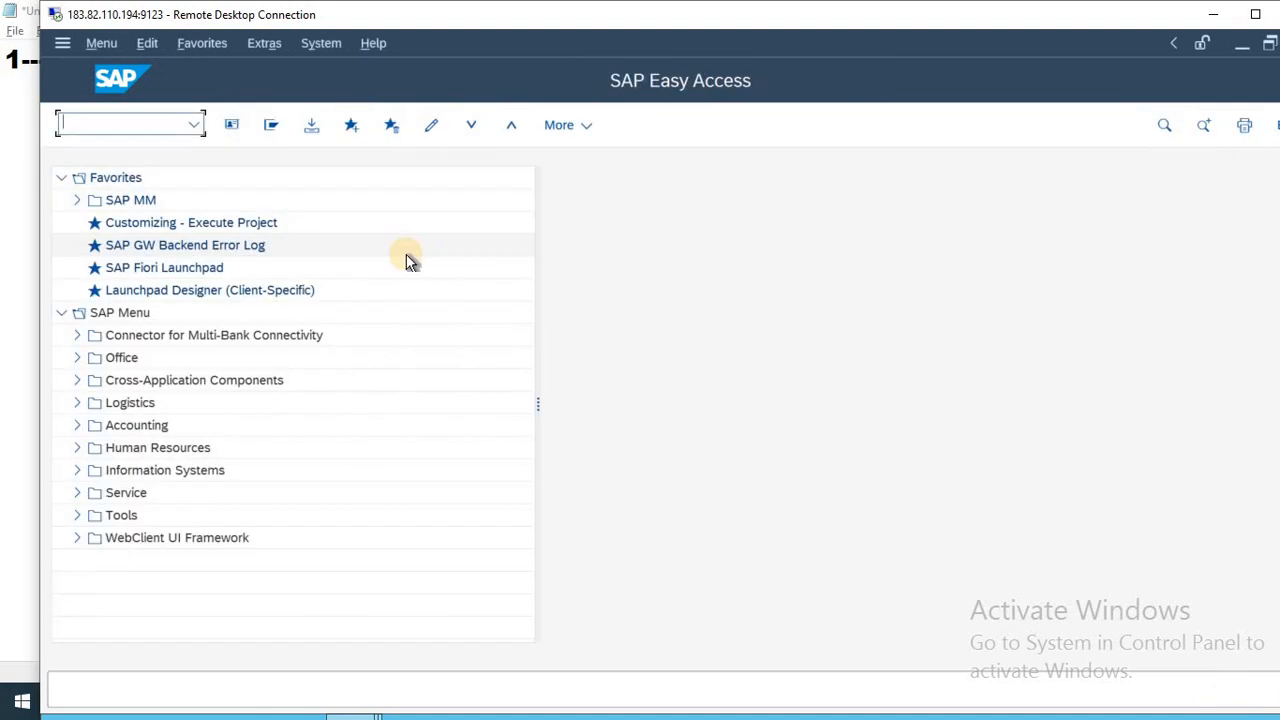
- Switch to Notepad and add the line "2----OX02" below the OX15 line
{"action": "key", "text": "alt+Tab"}
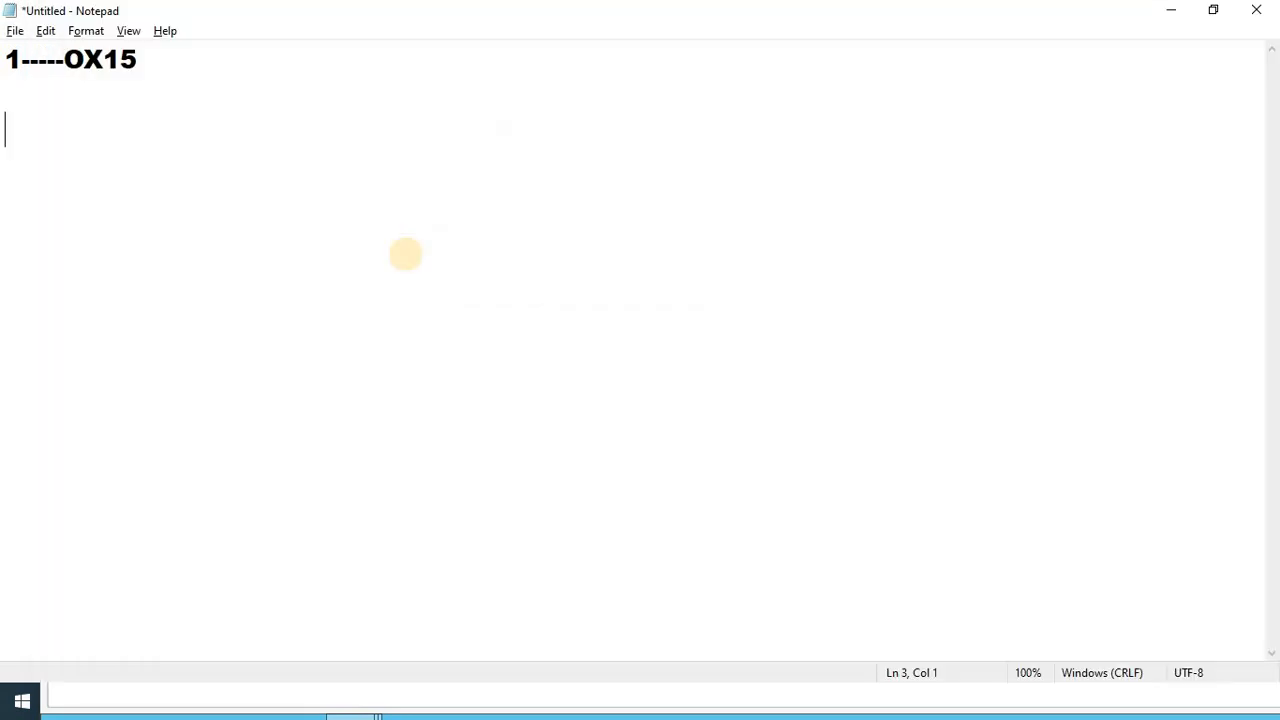
{"action": "type", "text": "2----OX02"}
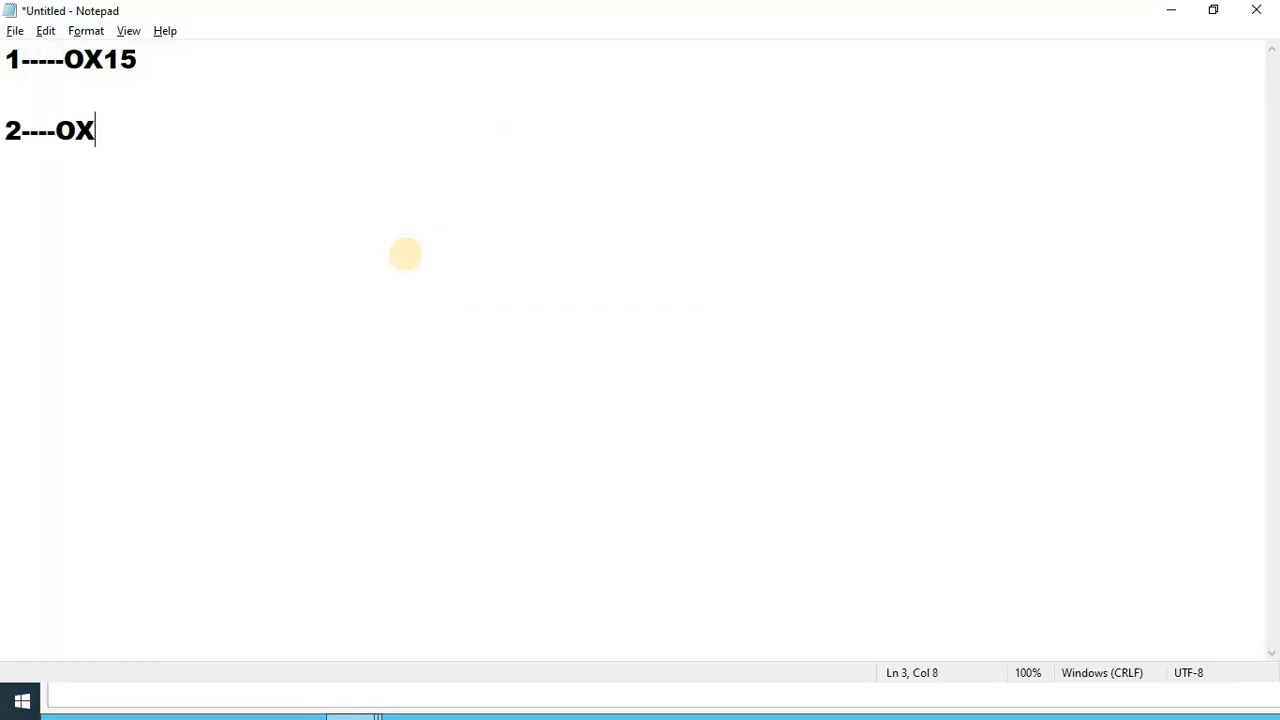
{"action": "key", "text": "Return"}
{"action": "key", "text": "Return"}
- Switch back to SAP and try to open transaction OX02, declining to display the locked data
{"action": "key", "text": "alt+Tab"}
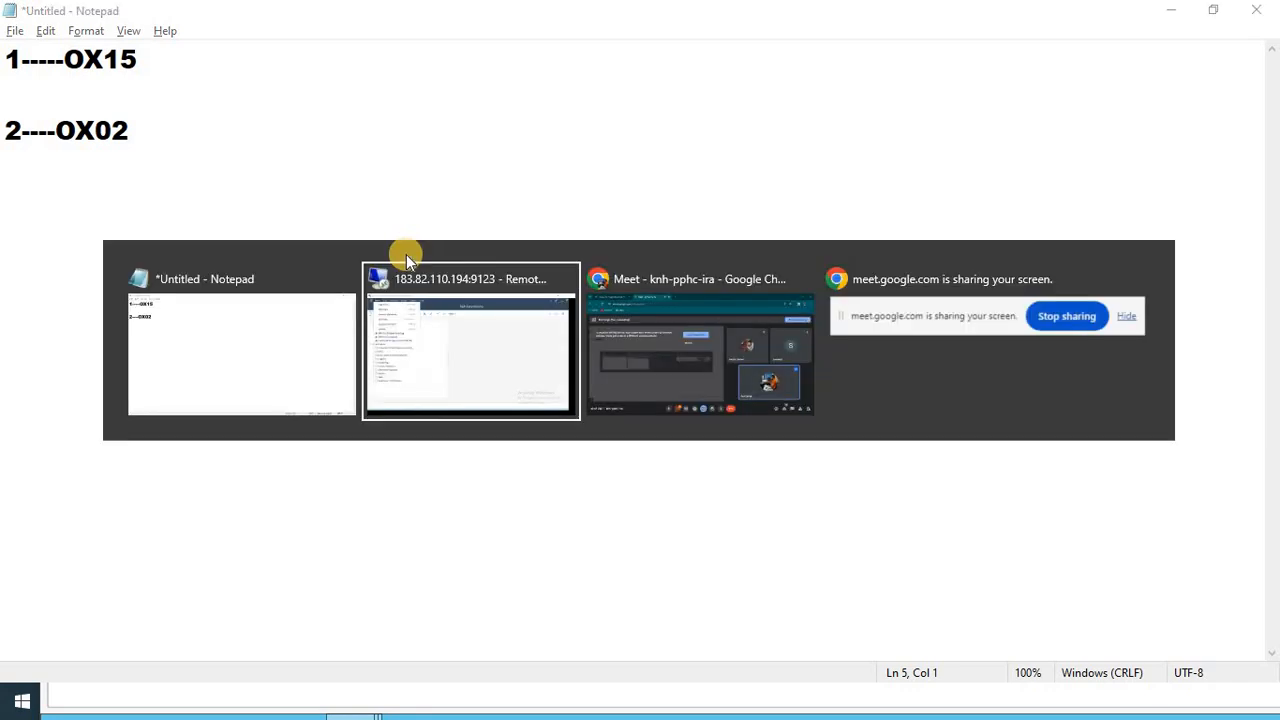
{"action": "type", "text": "OX"}
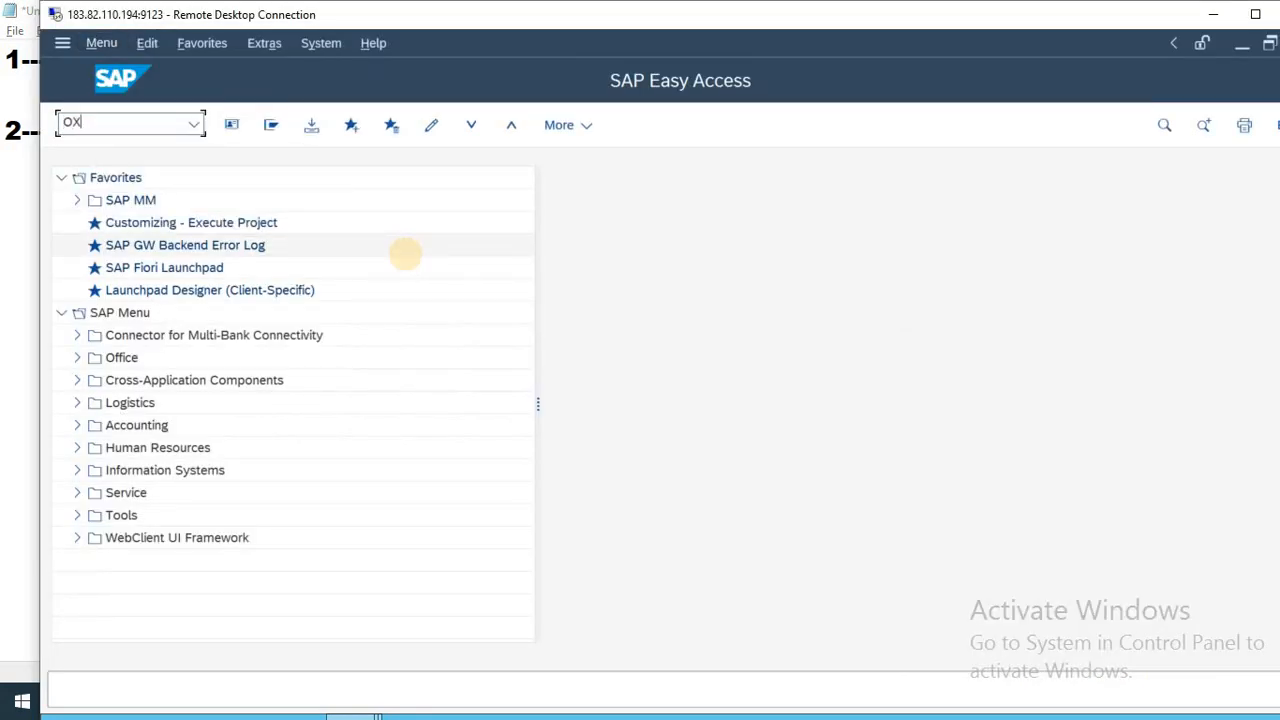
{"action": "type", "text": "02"}
{"action": "key", "text": "Return"}
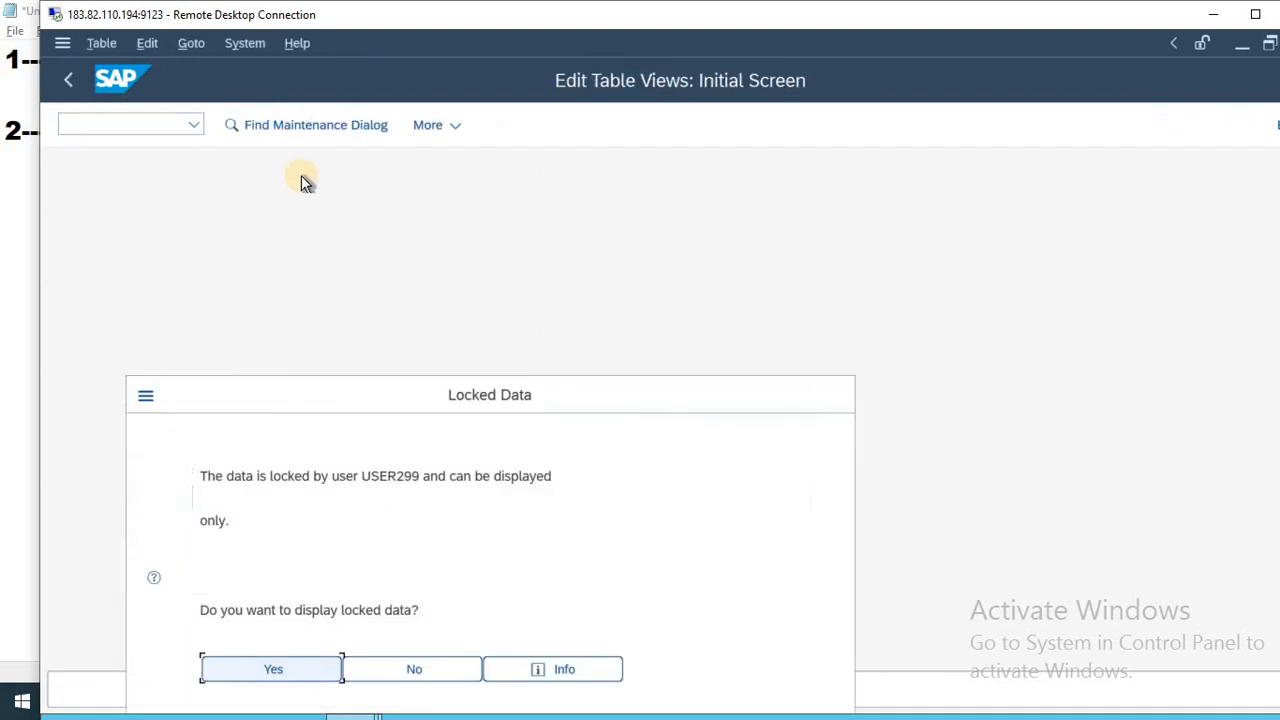
{"action": "left_click_drag", "start_coordinate": [503, 400], "coordinate": [583, 244]}
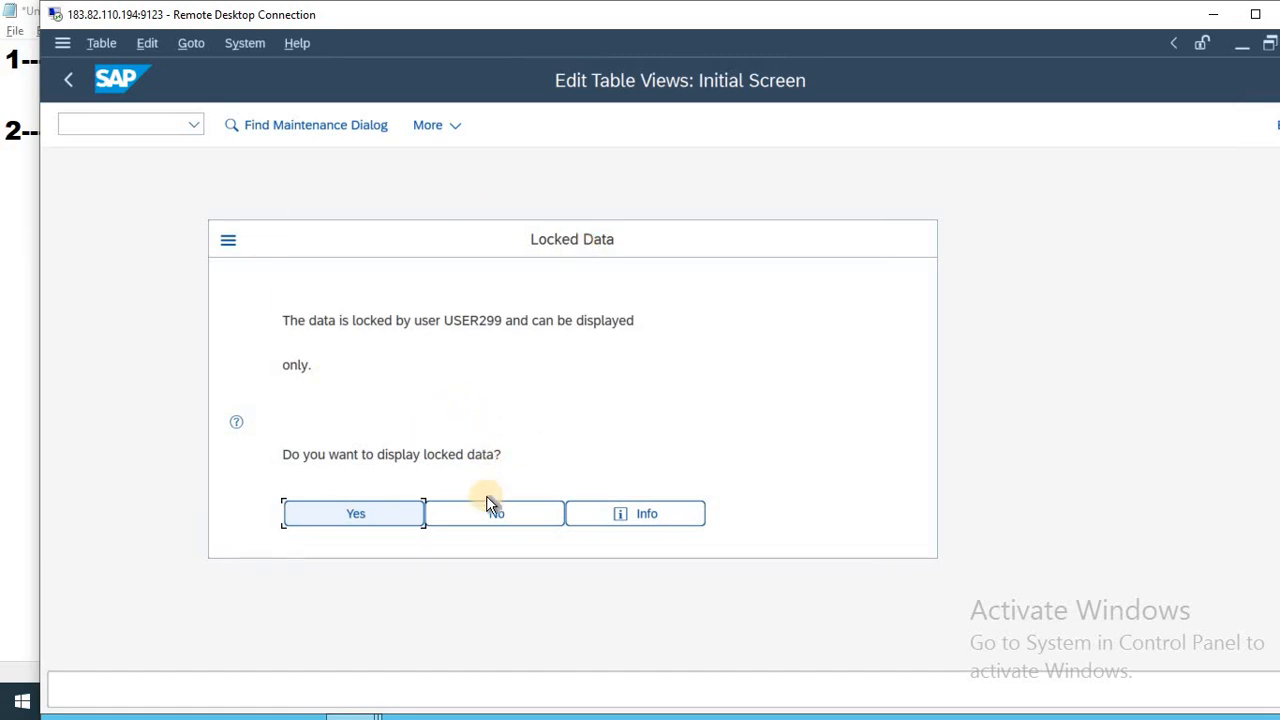
{"action": "left_click", "coordinate": [497, 518]}
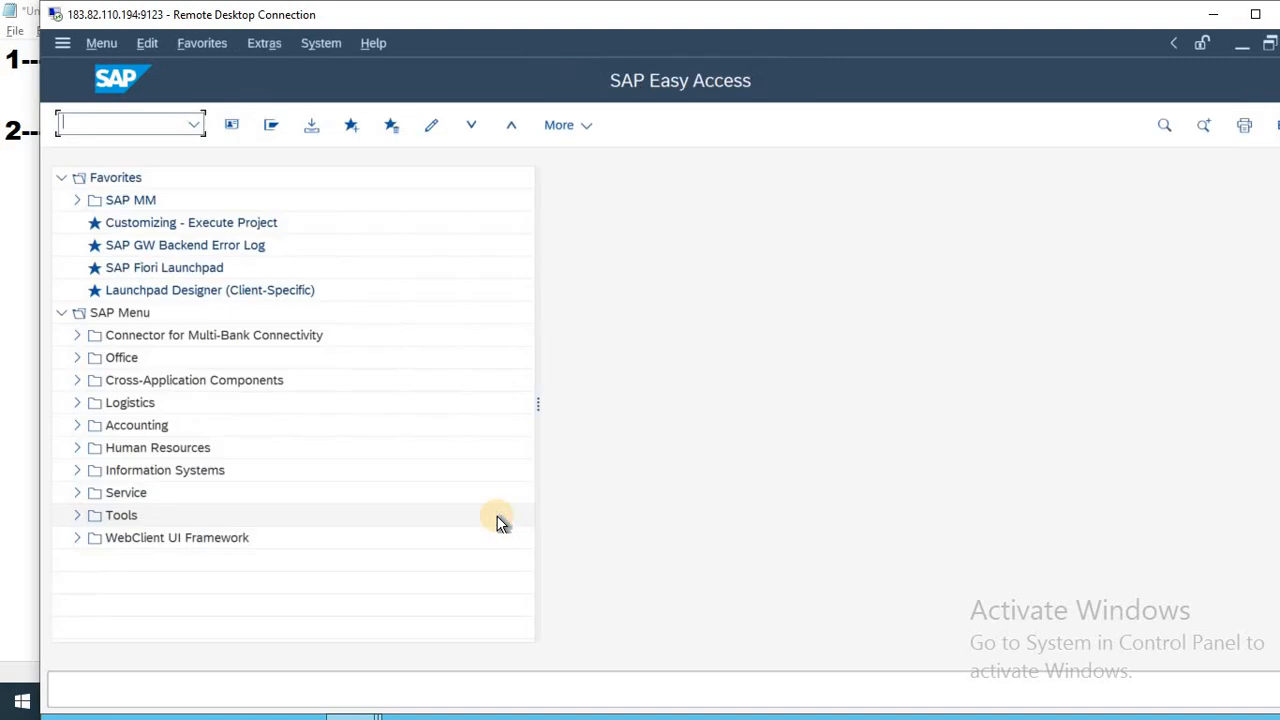
- Open transaction SM12 and search the lock entries of client 800 for all users by clearing the user name
{"action": "type", "text": "SM12"}
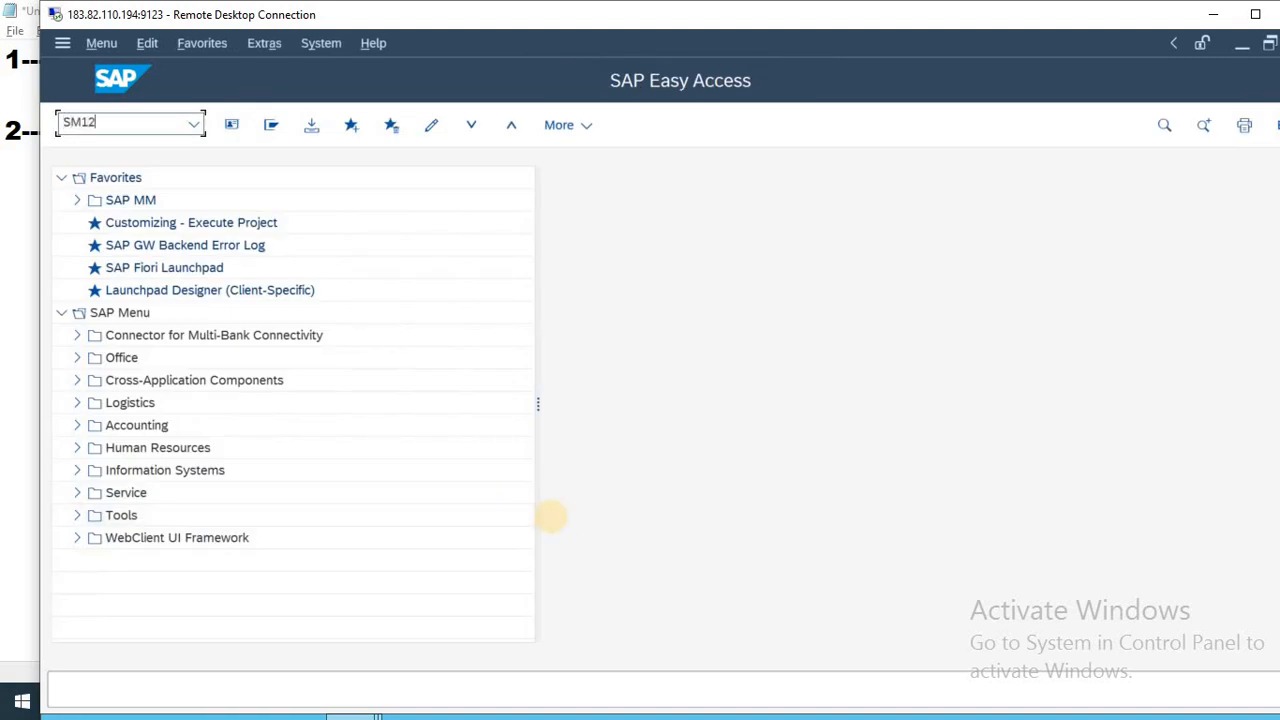
{"action": "key", "text": "Return"}
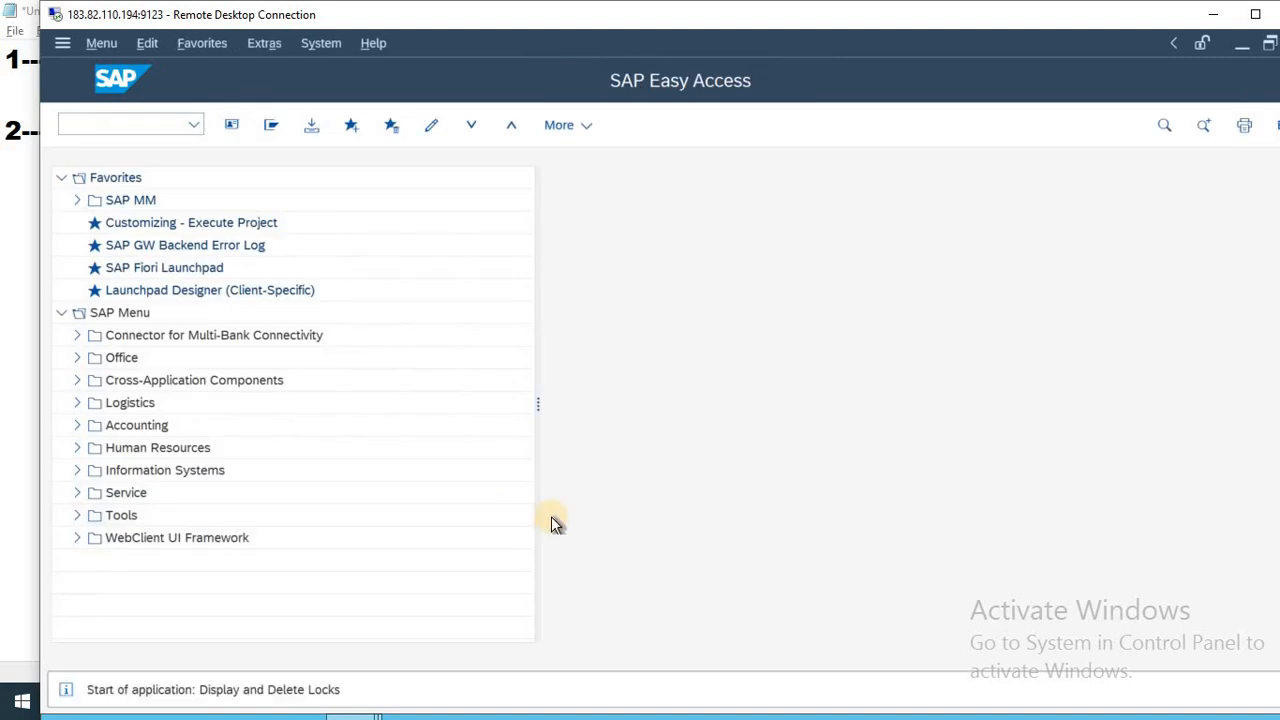
{"action": "key", "text": "Tab"}
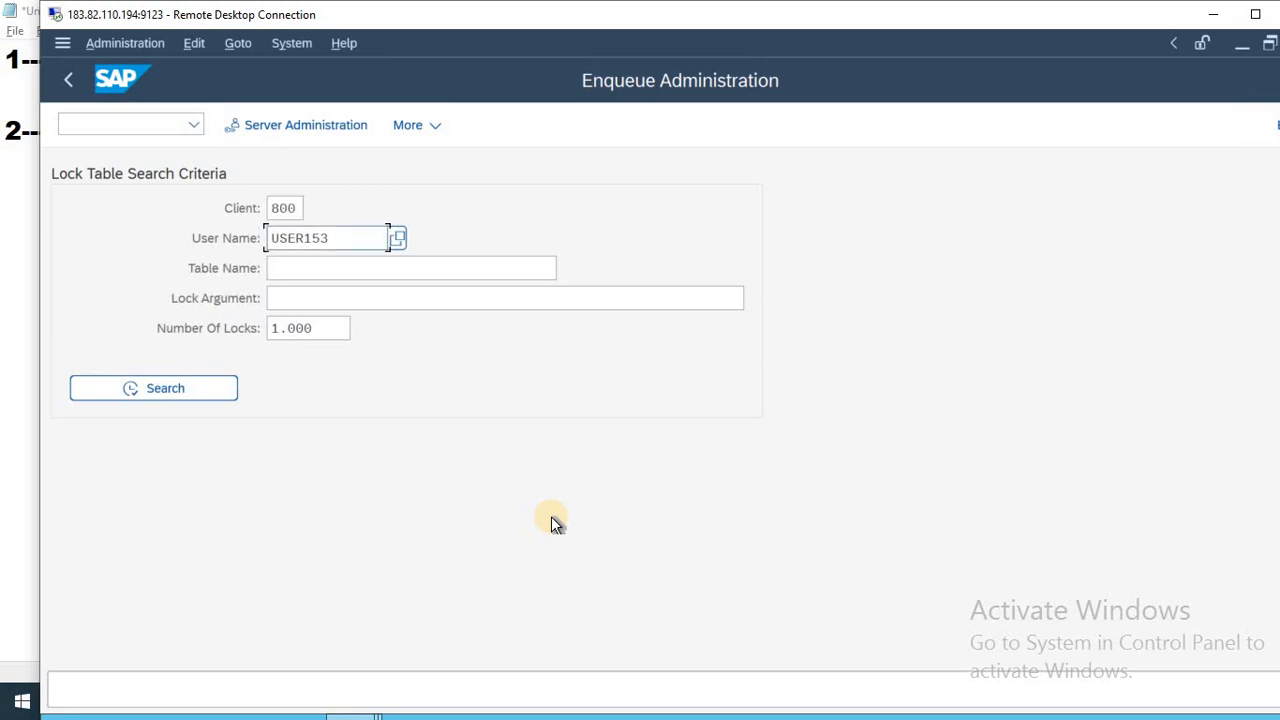
{"action": "key", "text": "BackSpace"}
{"action": "key", "text": "BackSpace"}
{"action": "key", "text": "BackSpace"}
{"action": "key", "text": "BackSpace"}
{"action": "key", "text": "BackSpace"}
{"action": "key", "text": "BackSpace"}
{"action": "key", "text": "BackSpace"}
{"action": "left_click", "coordinate": [163, 388]}
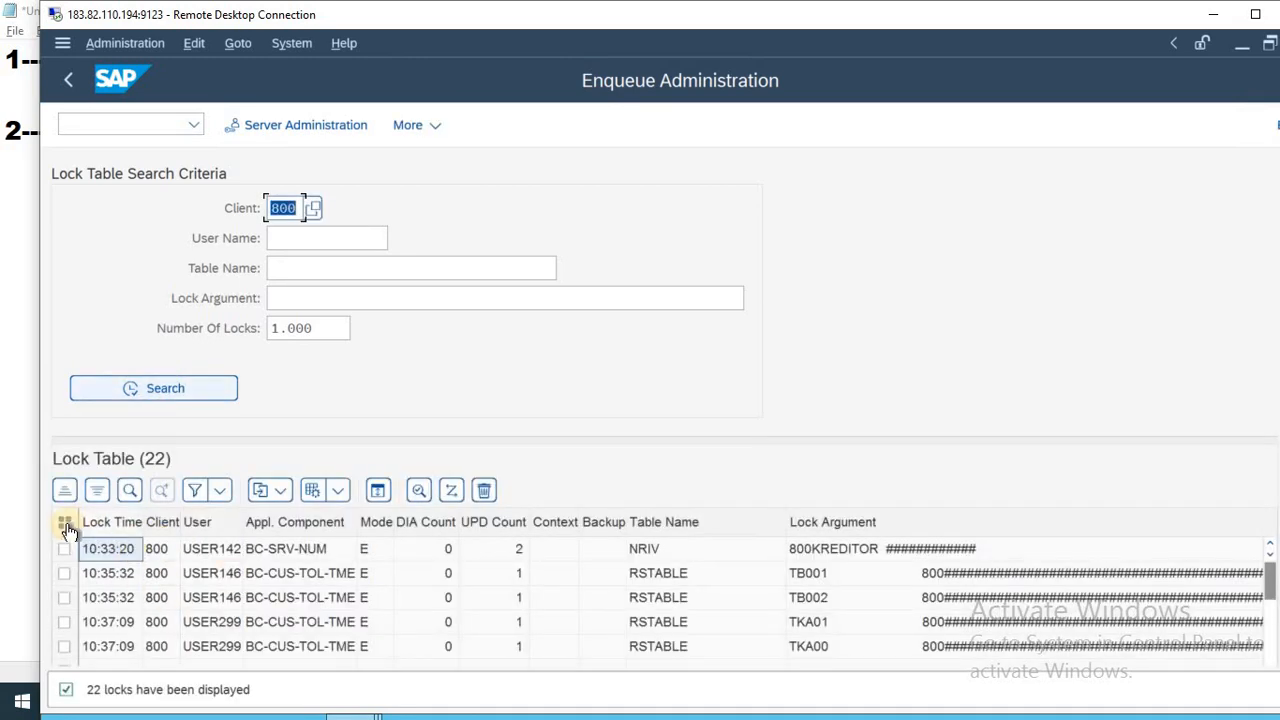
- Delete all lock entries found in the lock table and return to SAP Easy Access
{"action": "left_click", "coordinate": [64, 523]}
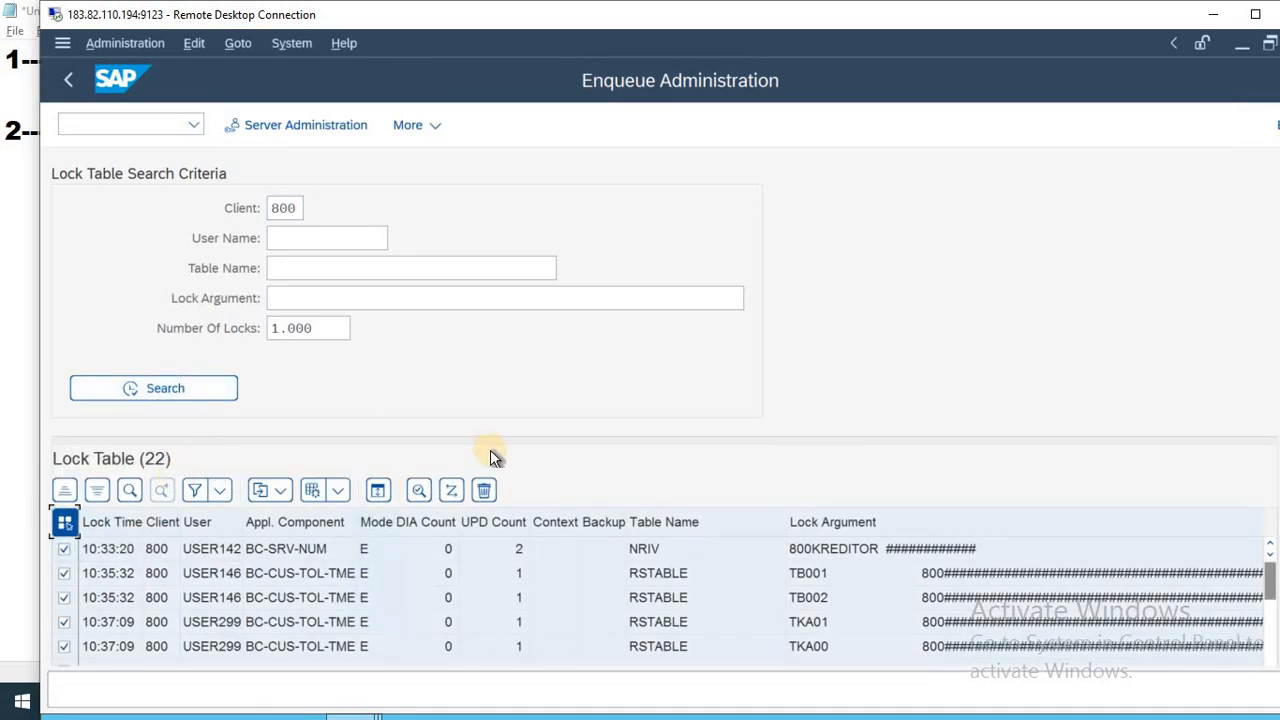
{"action": "left_click", "coordinate": [488, 496]}
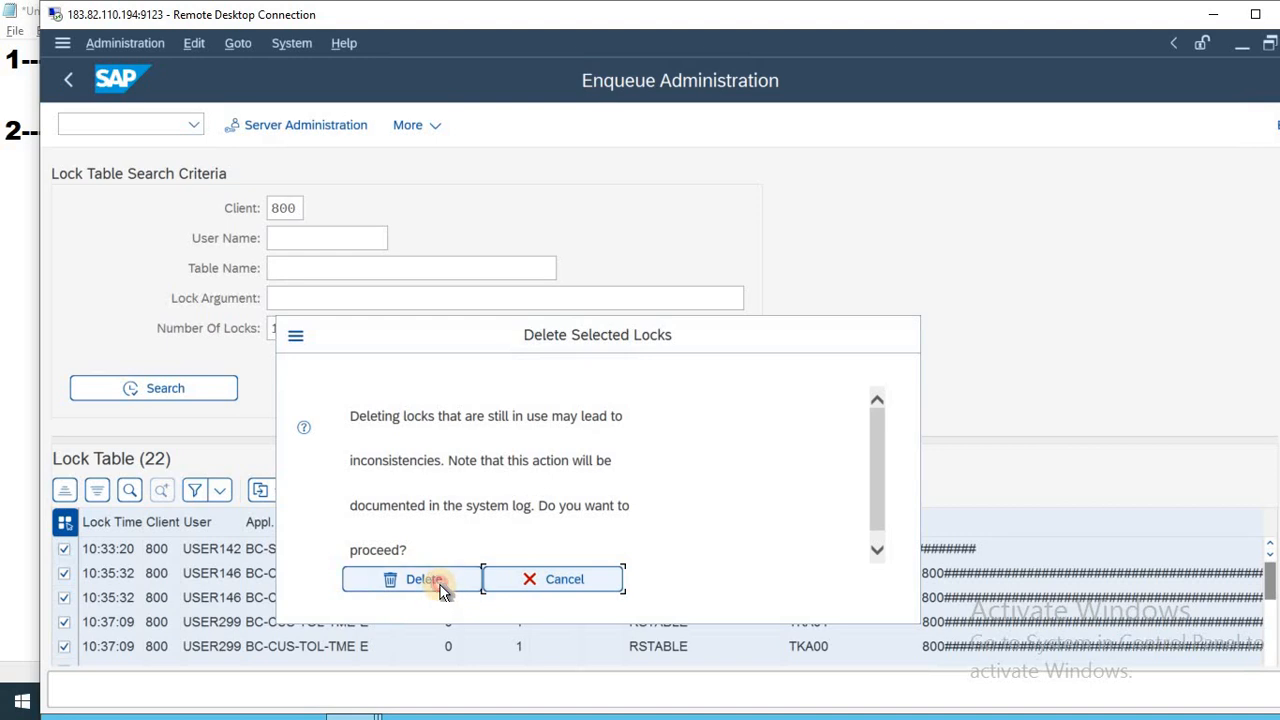
{"action": "left_click", "coordinate": [420, 579]}
{"action": "key", "text": "F3"}
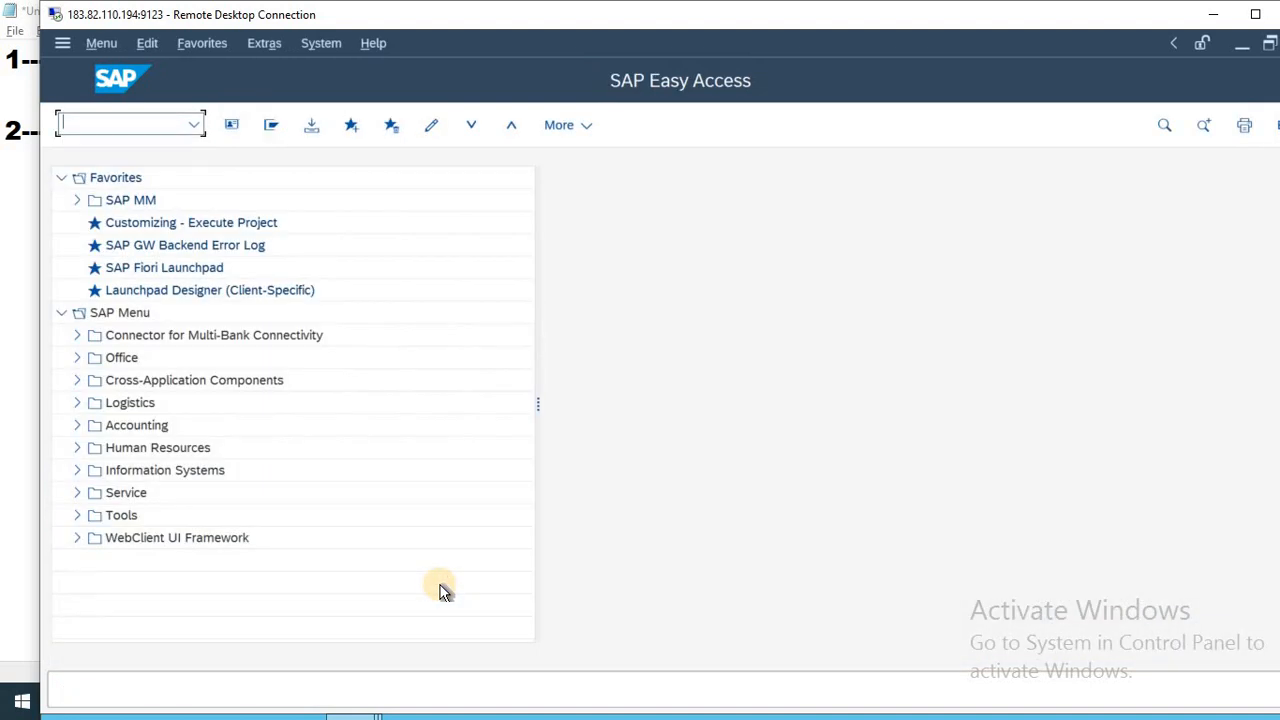
- Open transaction OX02 and start a new entry with company code ENTR and company name ENTR PVT.LTD
{"action": "type", "text": "OX02"}
{"action": "key", "text": "Return"}
{"action": "left_click", "coordinate": [293, 127]}
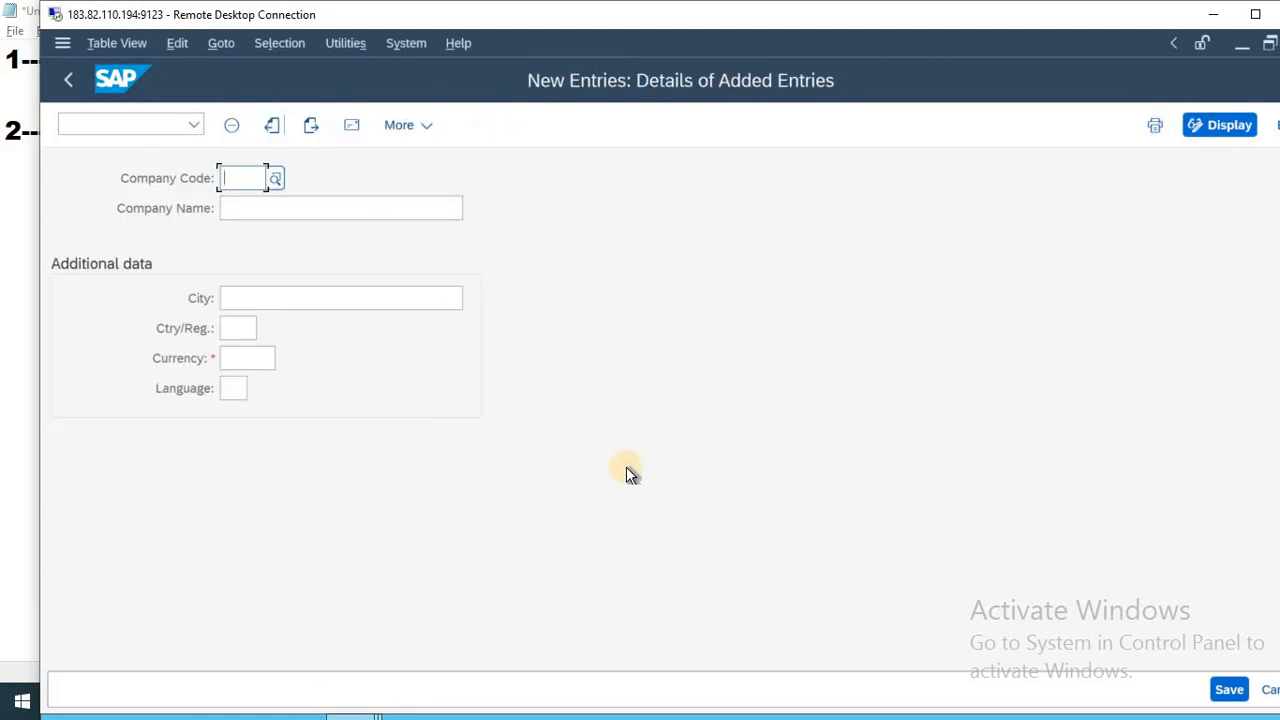
{"action": "type", "text": "ENTR"}
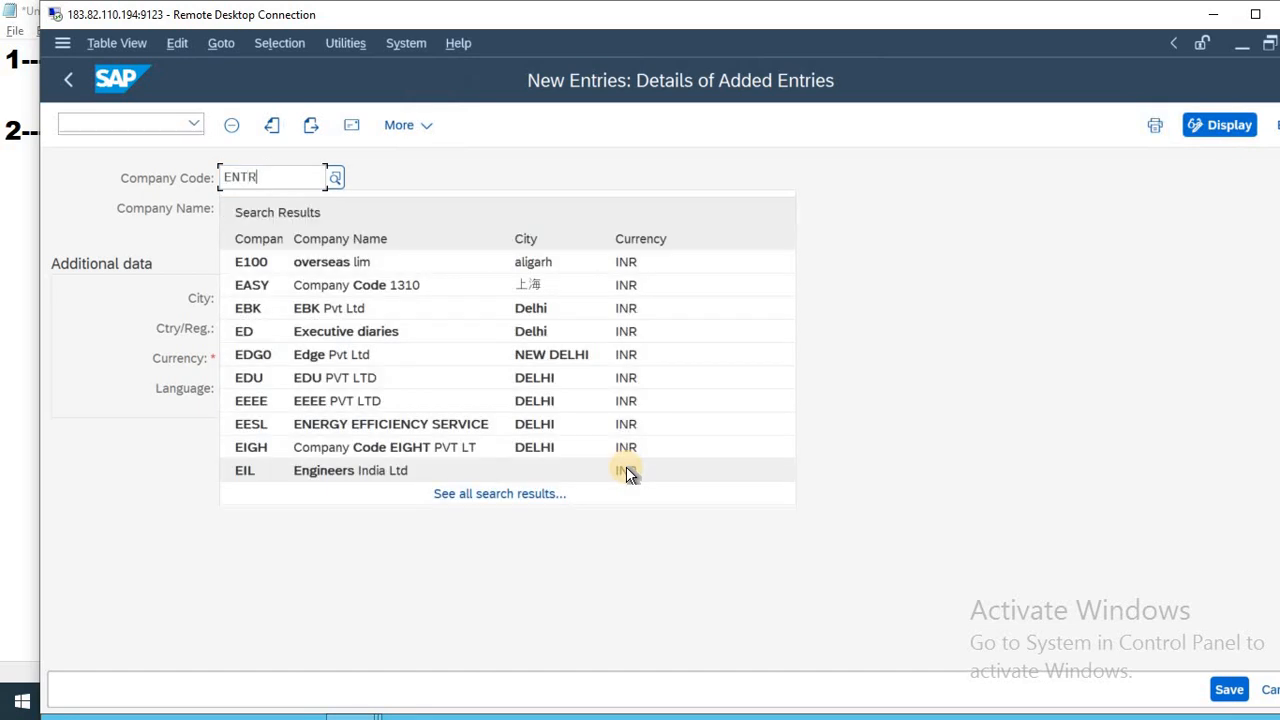
{"action": "key", "text": "Tab"}
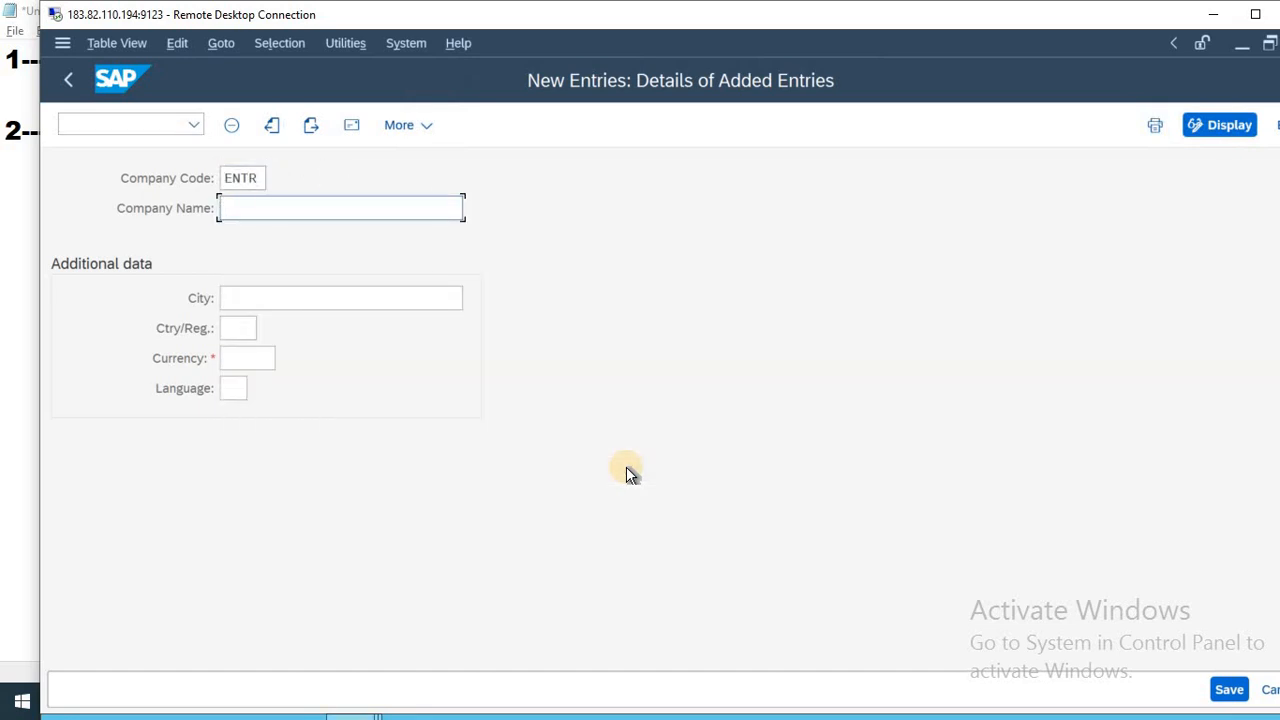
{"action": "type", "text": "ENTR PVT.LTD"}
{"action": "key", "text": "Tab"}
- Set the company code's city to NEW DELHI and its country to IN
{"action": "type", "text": "ANEW"}
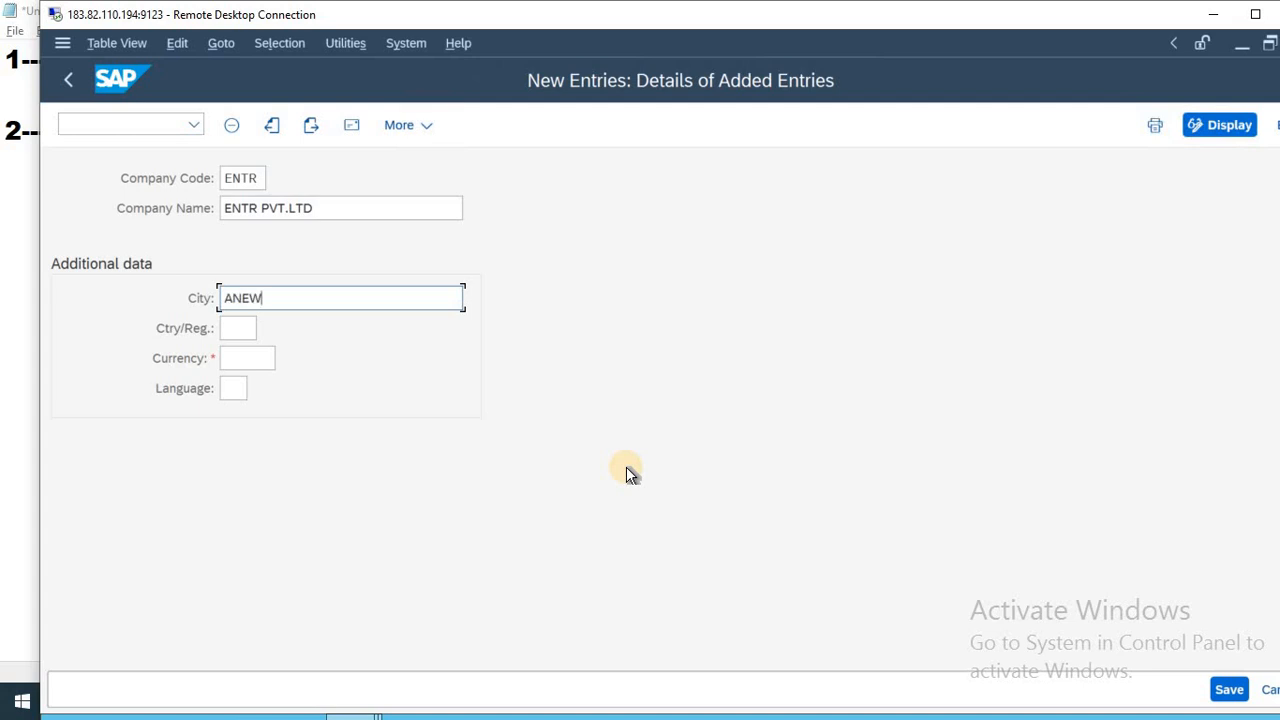
{"action": "key", "text": "BackSpace"}
{"action": "key", "text": "BackSpace"}
{"action": "key", "text": "BackSpace"}
{"action": "key", "text": "BackSpace"}
{"action": "type", "text": "NEW DELHI"}
{"action": "key", "text": "Tab"}
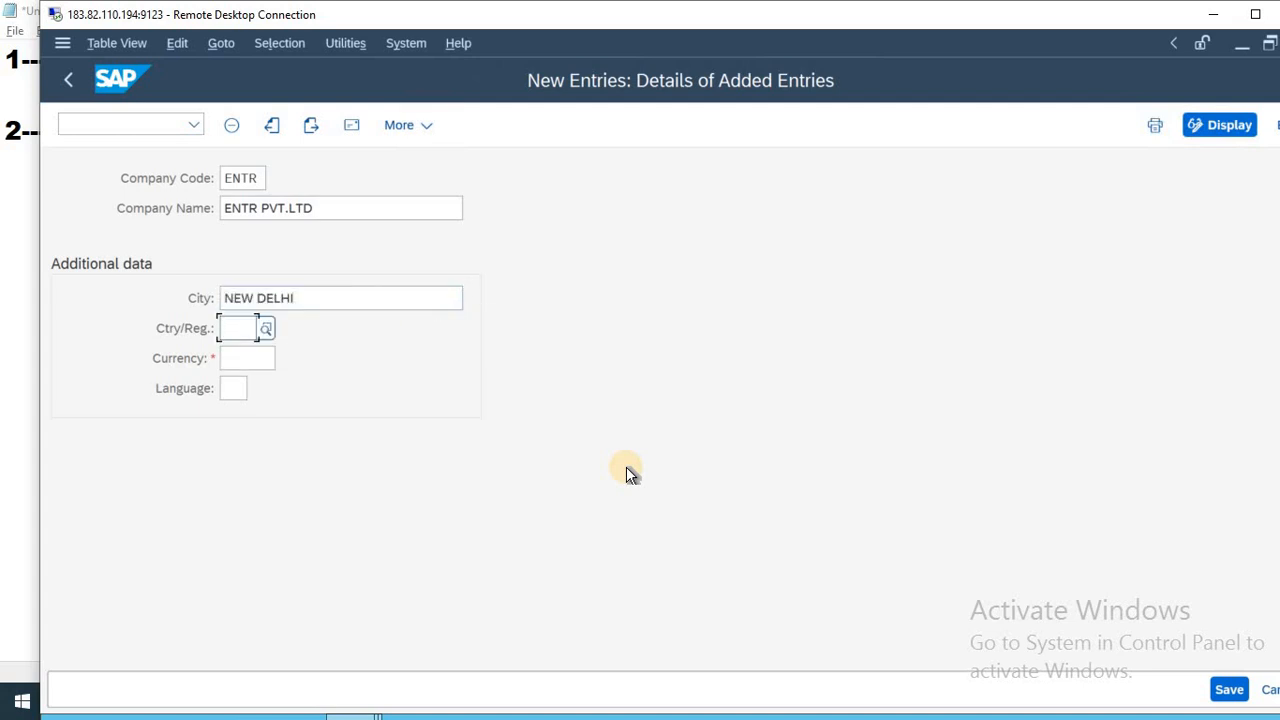
{"action": "type", "text": "IN"}
{"action": "key", "text": "Tab"}
- Set the company code's currency to INR and its language to EN
{"action": "type", "text": "EINR"}
{"action": "key", "text": "BackSpace"}
{"action": "key", "text": "BackSpace"}
{"action": "key", "text": "BackSpace"}
{"action": "key", "text": "BackSpace"}
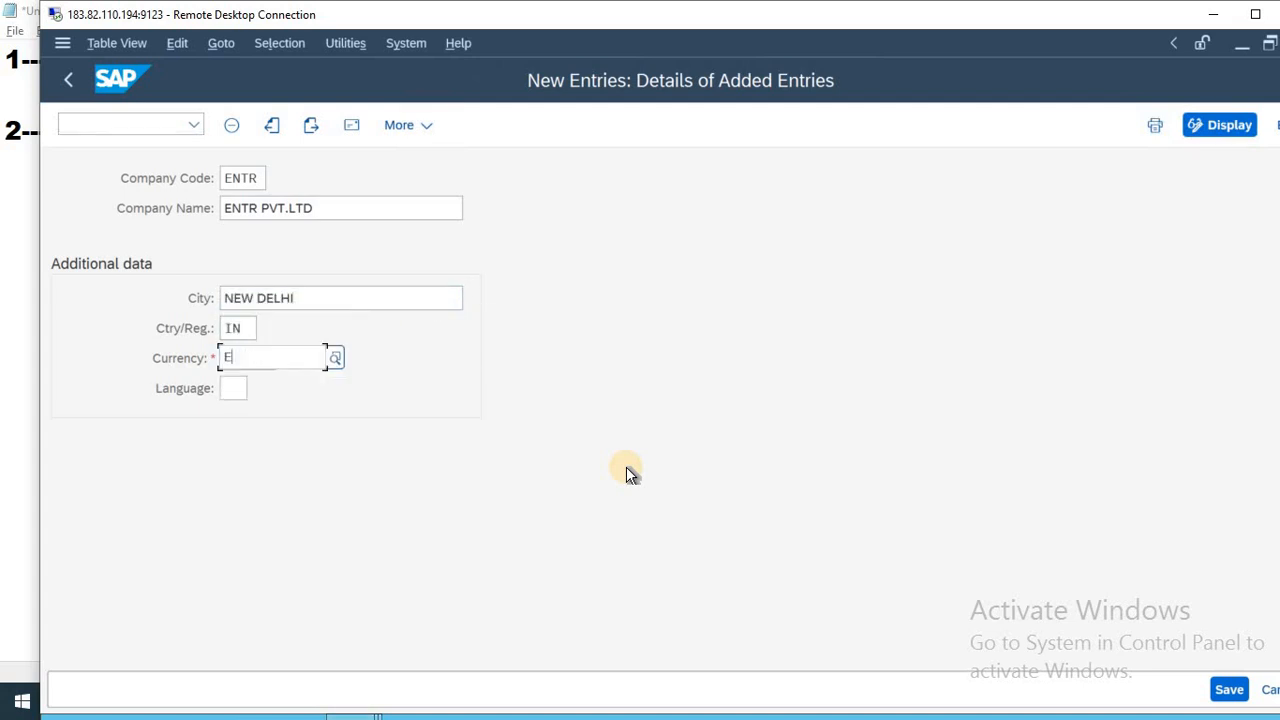
{"action": "type", "text": "INR"}
{"action": "key", "text": "Tab"}
{"action": "type", "text": "EN"}
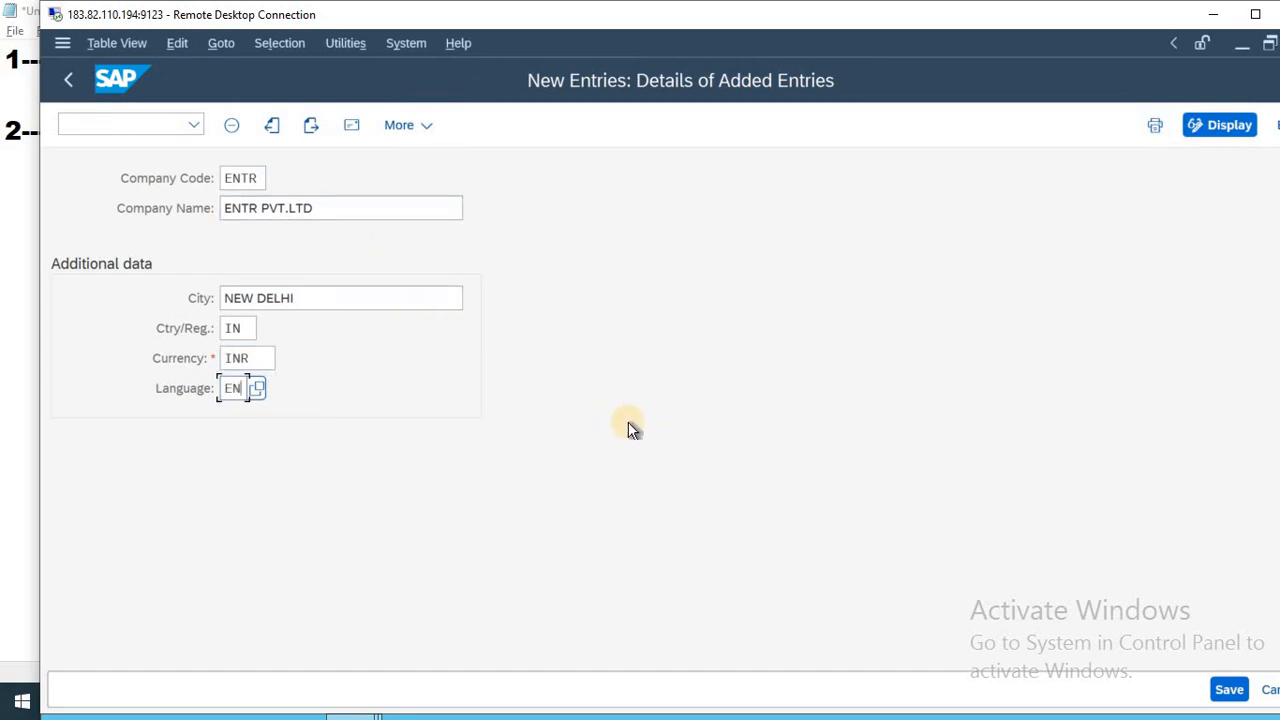
- Save the entry and fill in the address title Company, name ENTR PVT.LTD and search term NEW DELHI
{"action": "left_click", "coordinate": [1229, 689]}
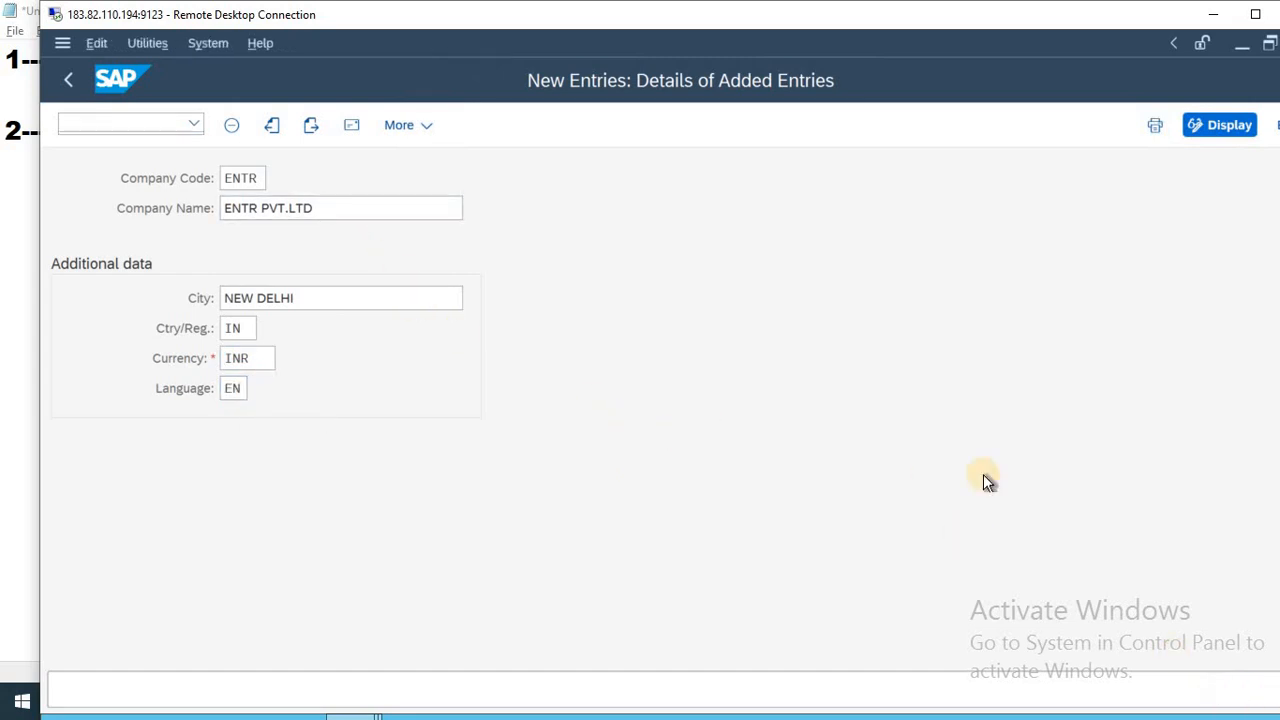
{"action": "left_click", "coordinate": [672, 182]}
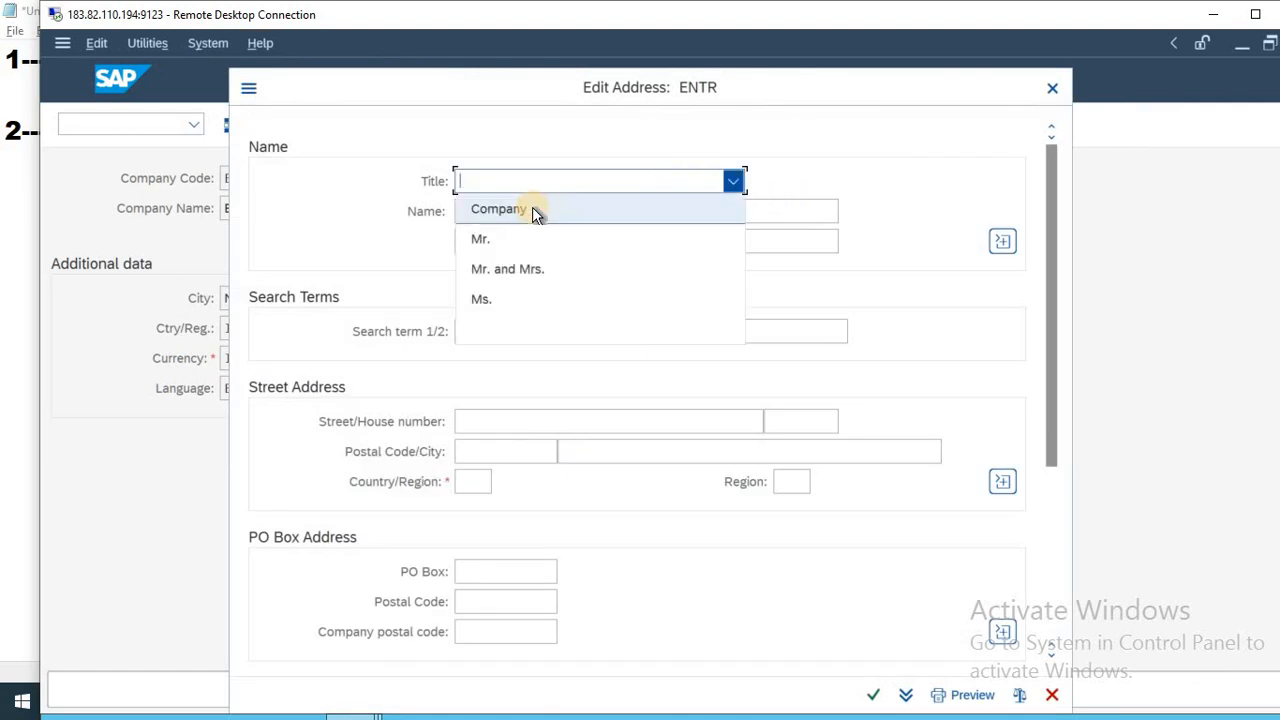
{"action": "left_click", "coordinate": [533, 211]}
{"action": "left_click", "coordinate": [528, 211]}
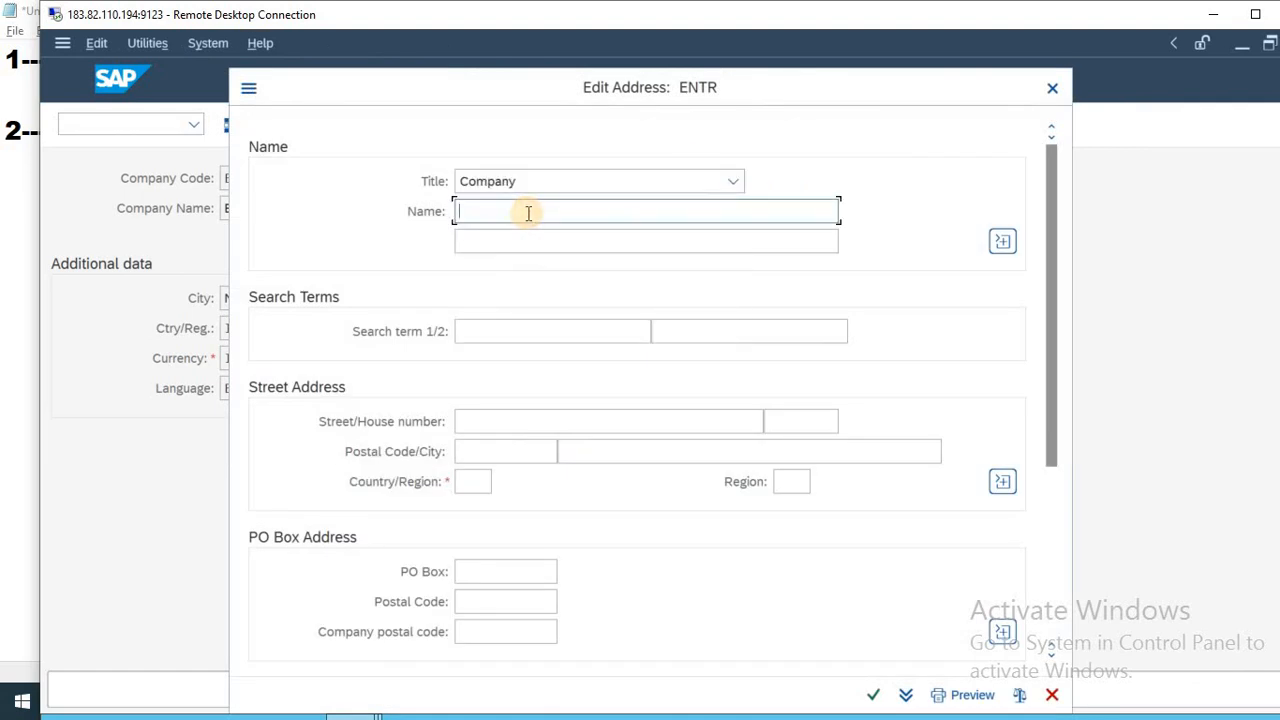
{"action": "type", "text": "ENTR PVT.LTD"}
{"action": "left_click", "coordinate": [514, 324]}
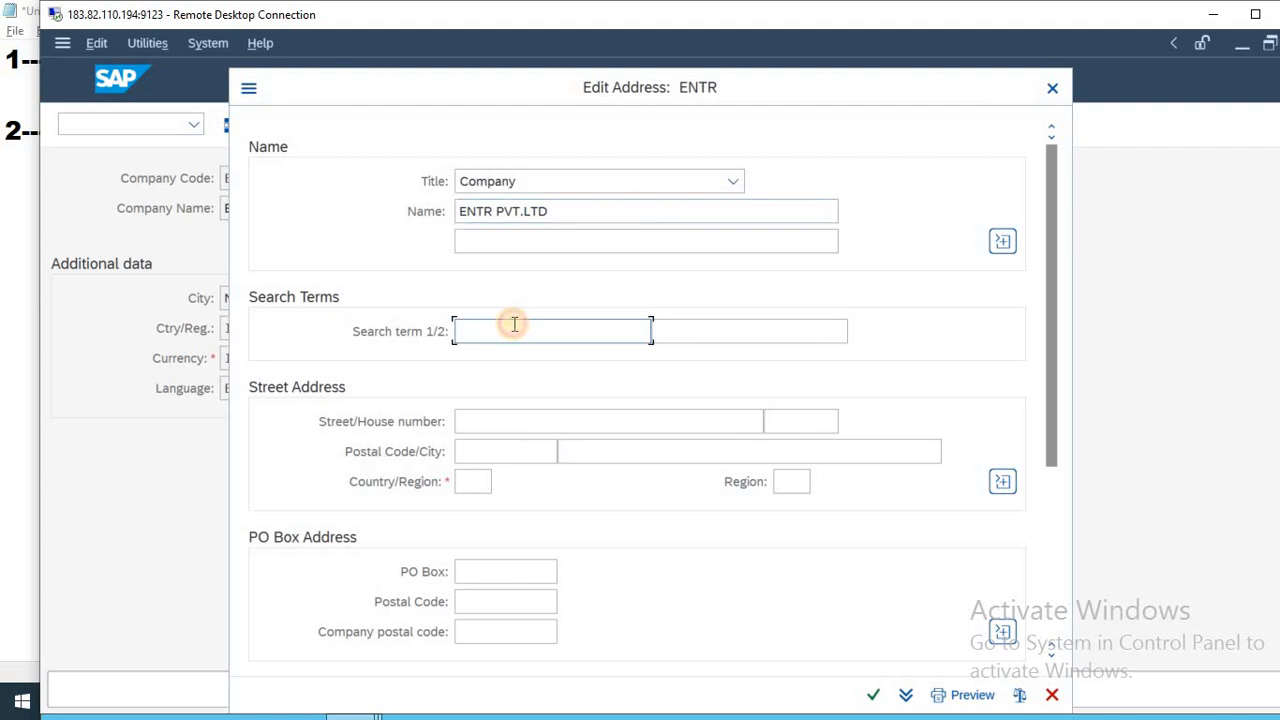
{"action": "type", "text": "NEW DELHI"}
- Fill in the street, postal code, city NEW DELHI, country IN and region DL, and confirm the address
{"action": "key", "text": "Tab"}
{"action": "key", "text": "Tab"}
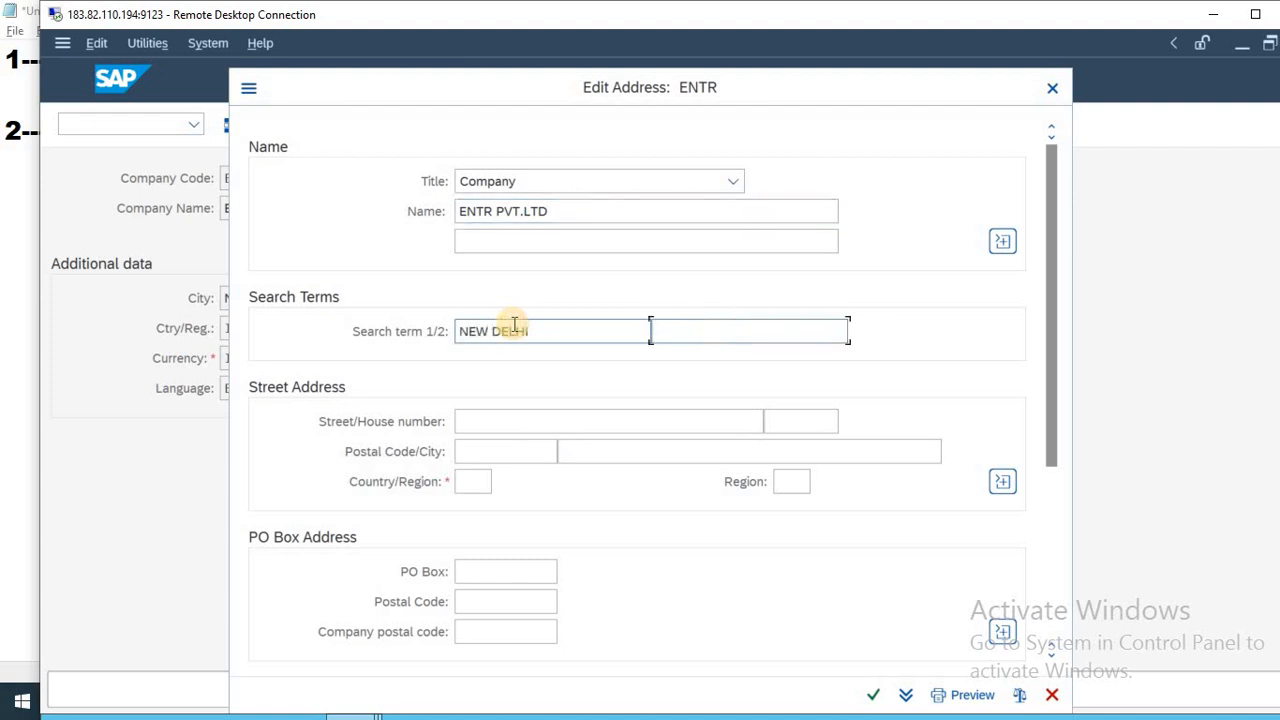
{"action": "type", "text": "48745454"}
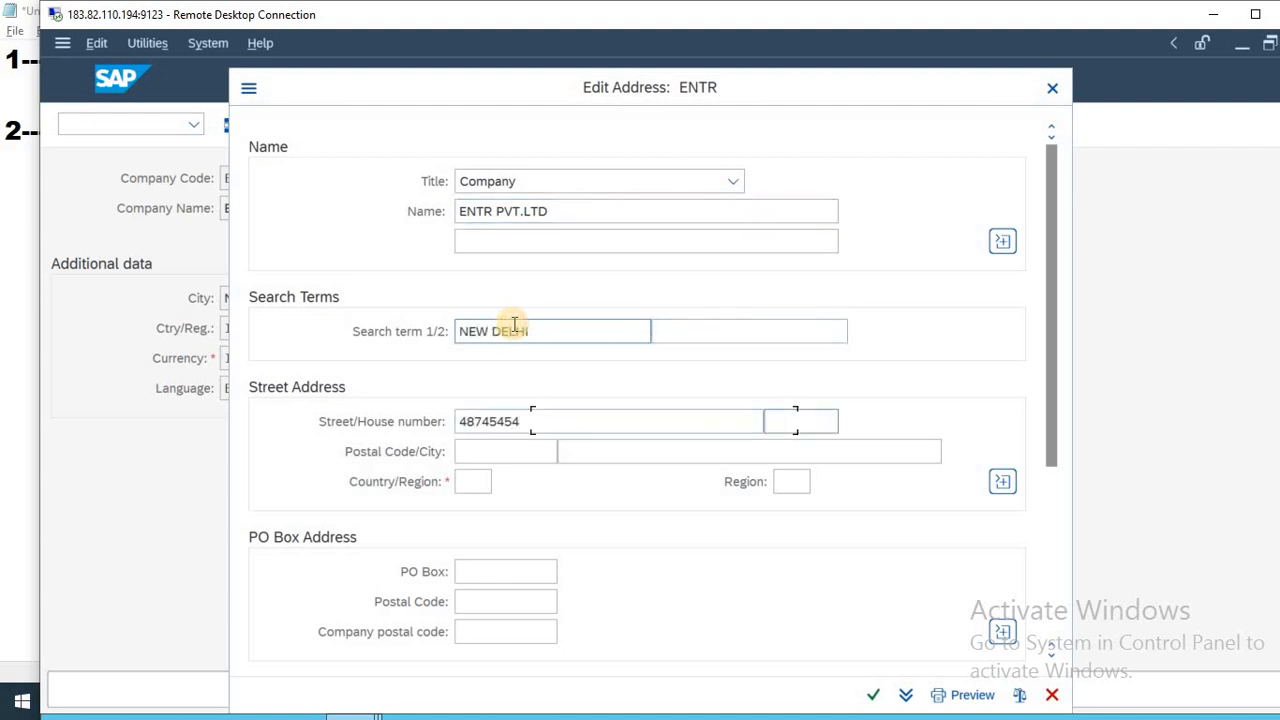
{"action": "key", "text": "Tab"}
{"action": "type", "text": "110065"}
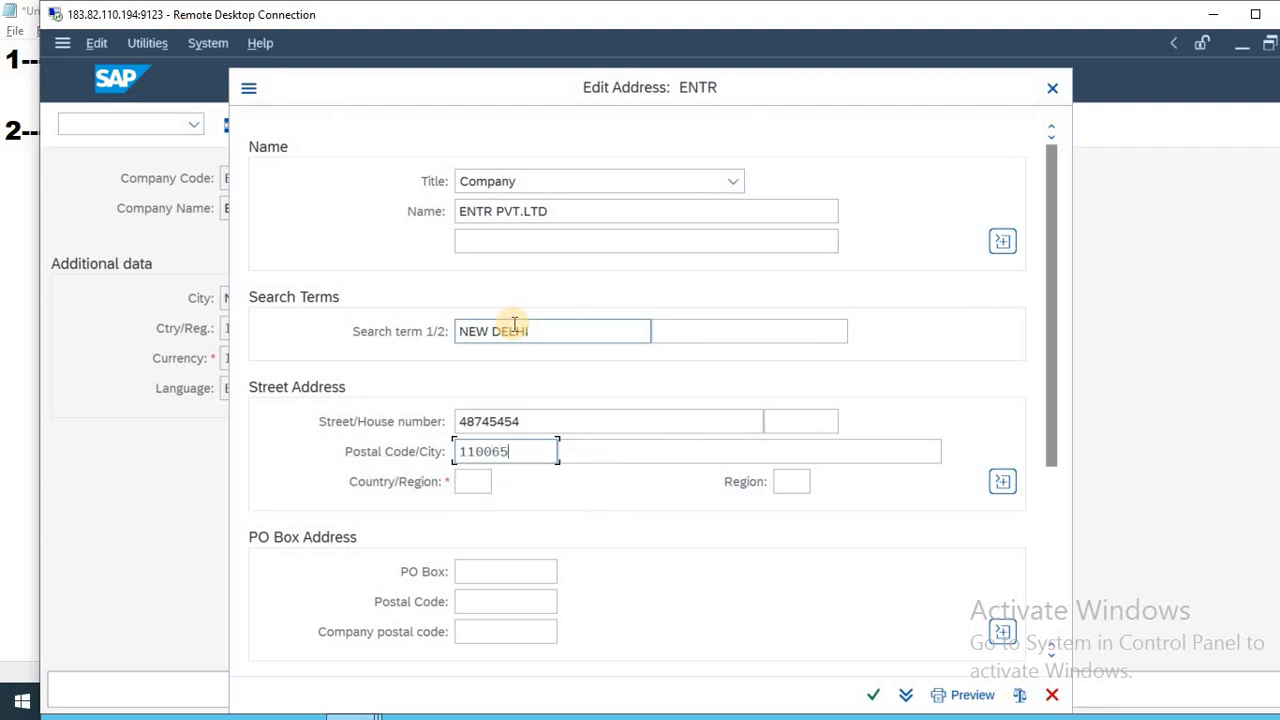
{"action": "key", "text": "Tab"}
{"action": "type", "text": "NEW DELHI"}
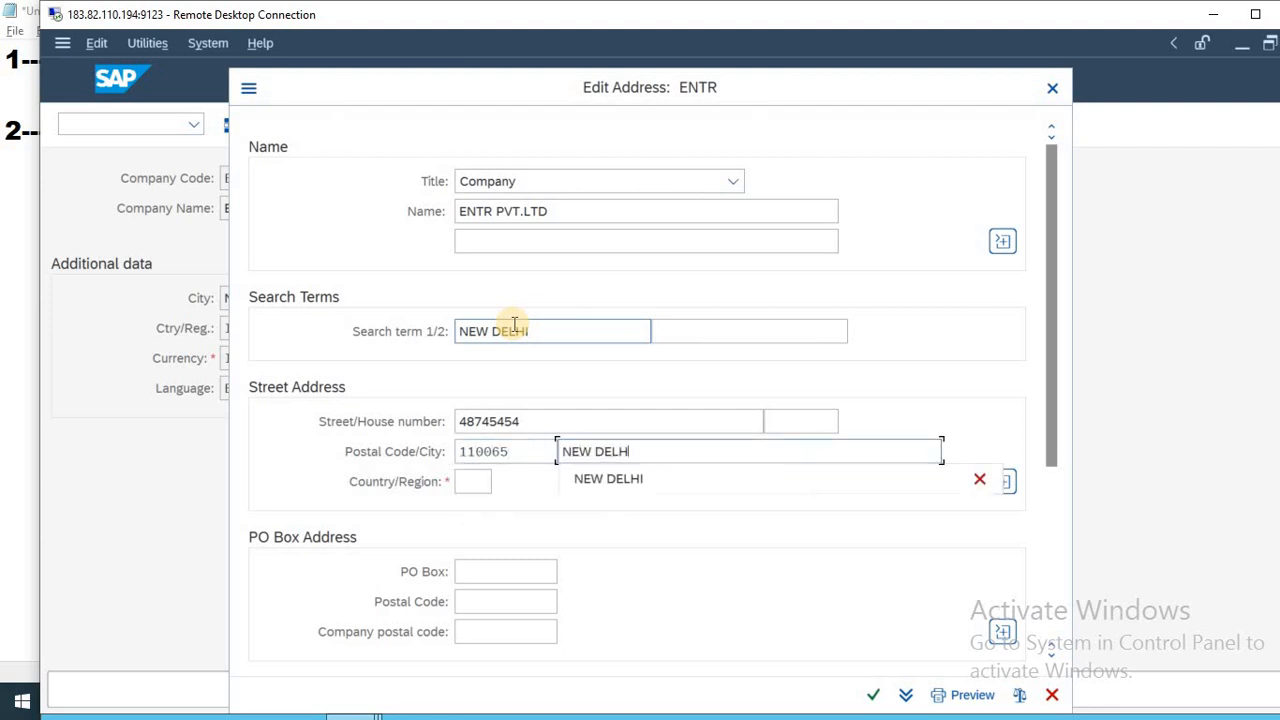
{"action": "key", "text": "Tab"}
{"action": "type", "text": "IN"}
{"action": "key", "text": "Tab"}
{"action": "type", "text": "DL"}
{"action": "key", "text": "Tab"}
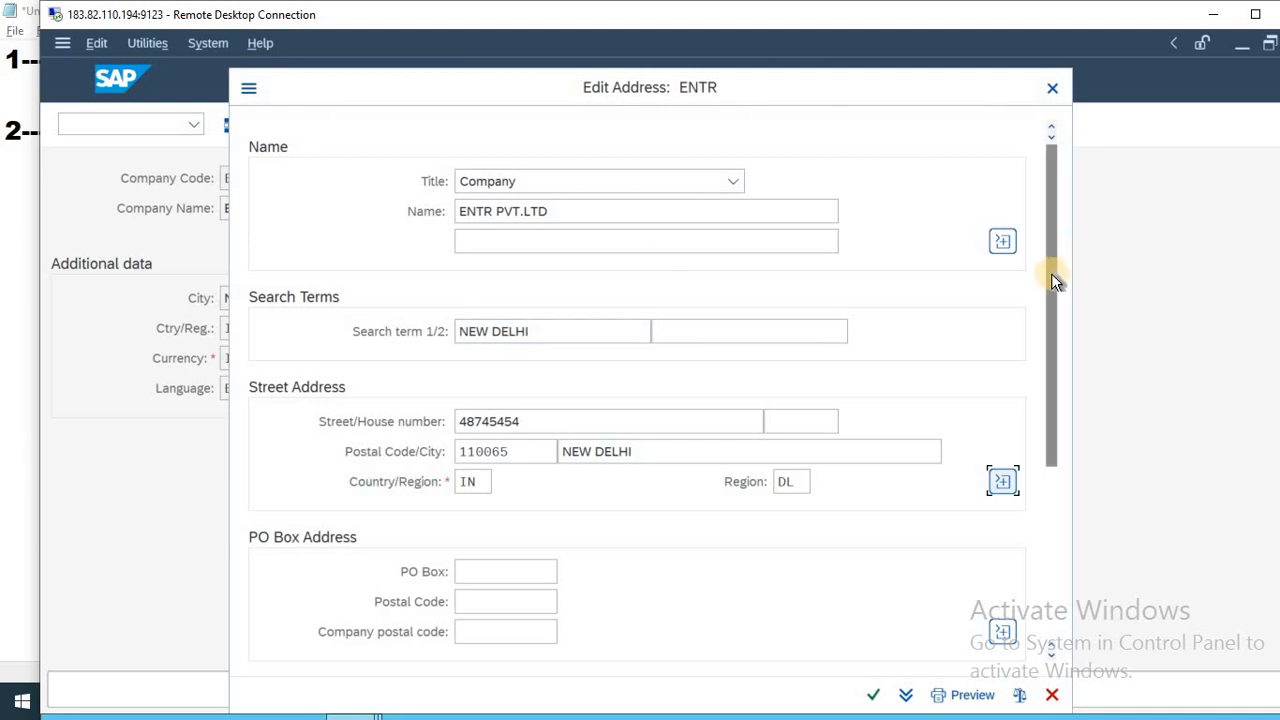
{"action": "left_click_drag", "start_coordinate": [1050, 275], "coordinate": [1063, 394]}
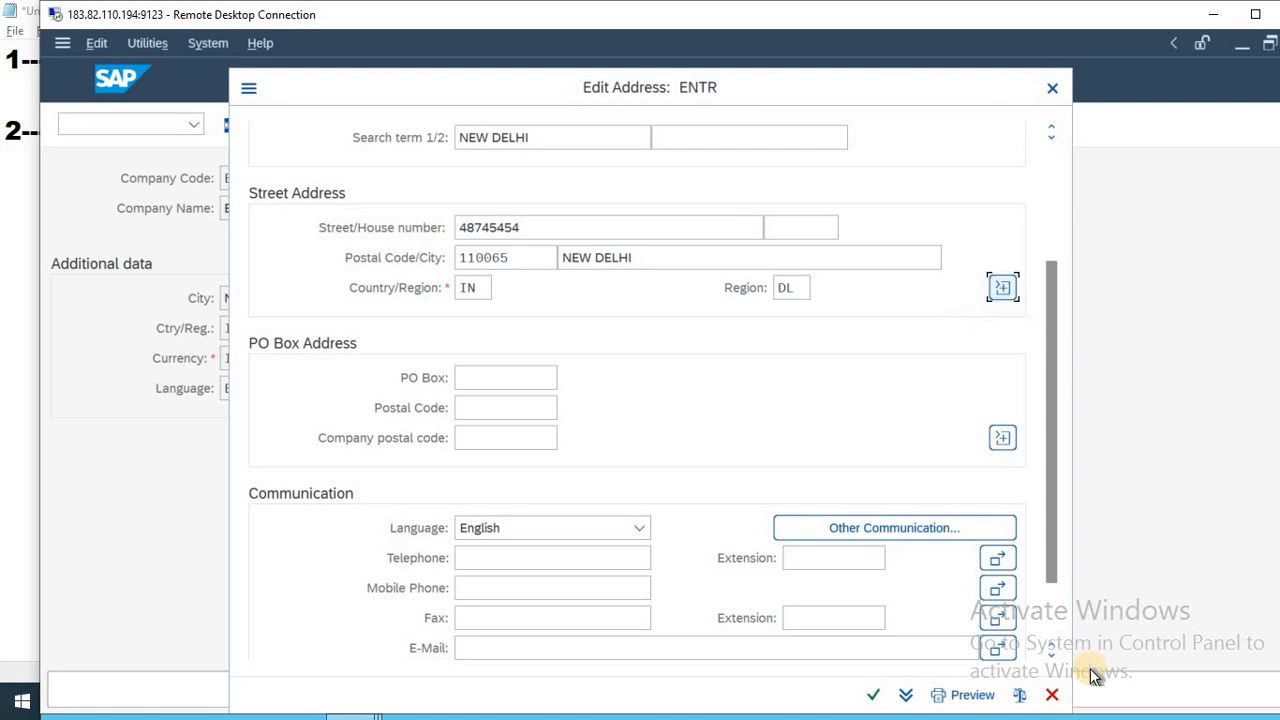
{"action": "left_click", "coordinate": [873, 694]}
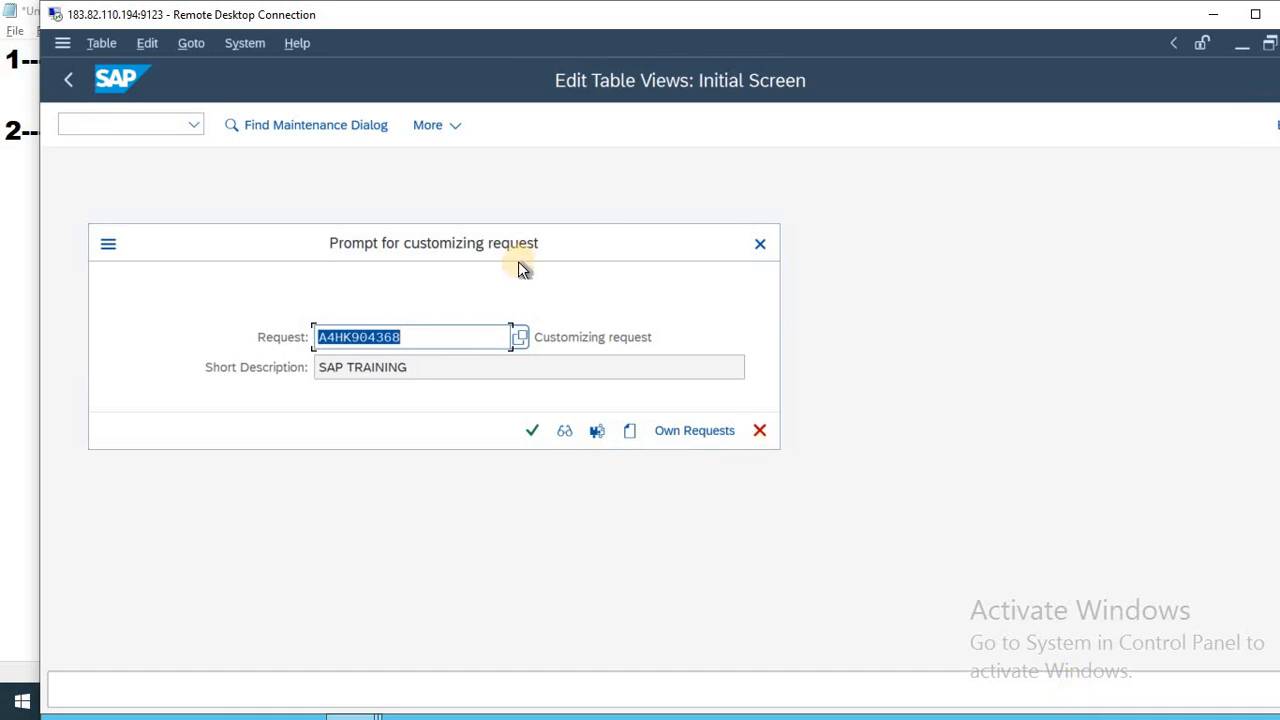
- Create a new customizing request described as SAP LIVE PROJECT and save the company code entry with it
{"action": "left_click_drag", "start_coordinate": [524, 250], "coordinate": [595, 240]}
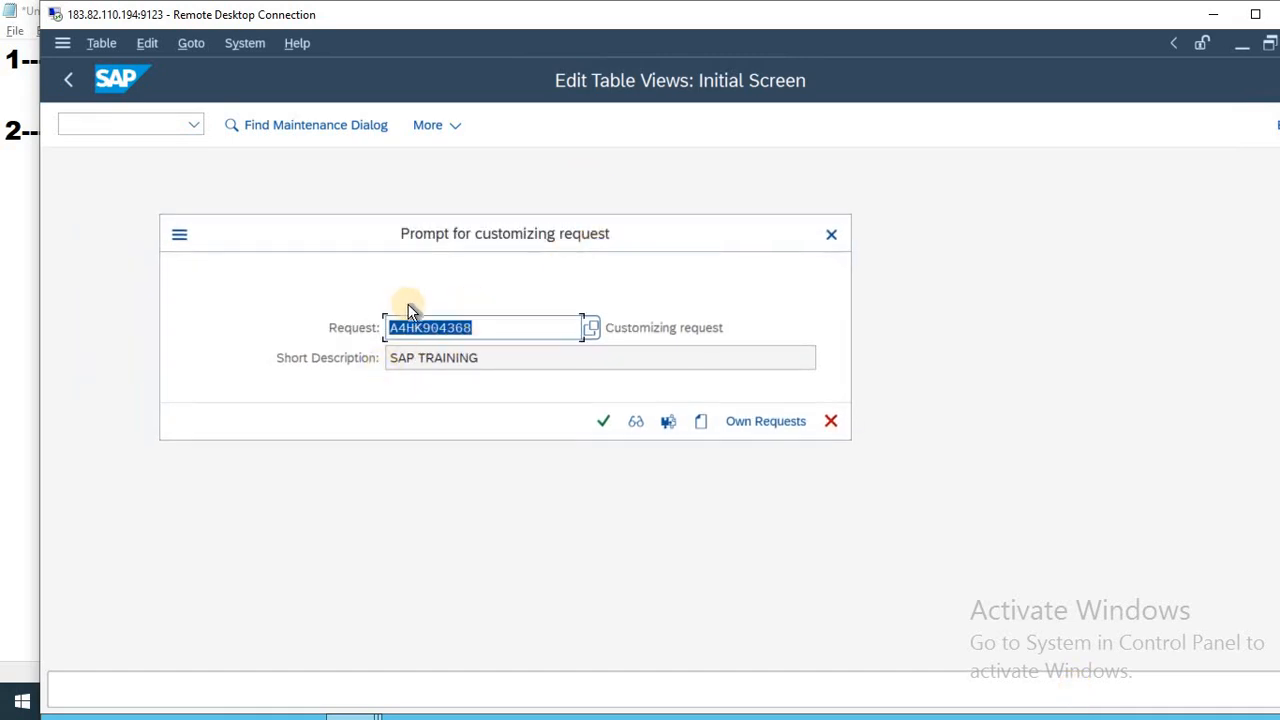
{"action": "left_click", "coordinate": [699, 421]}
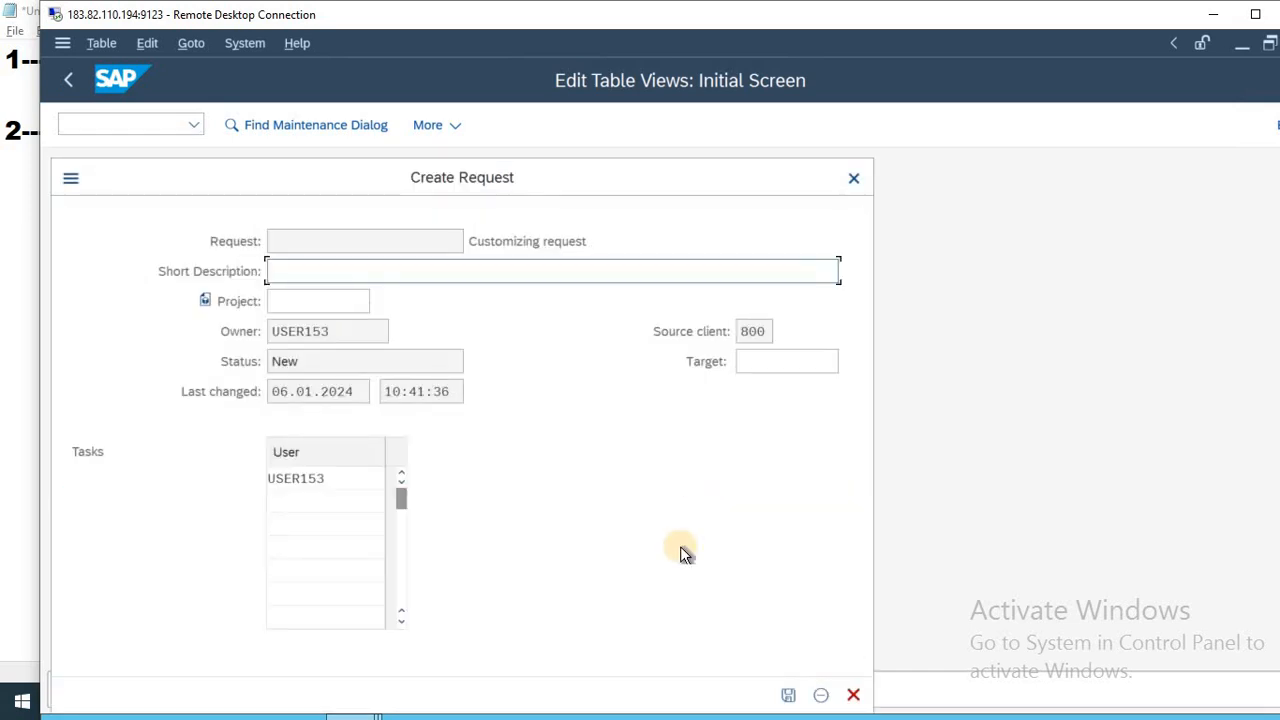
{"action": "type", "text": "SAP LIVE PROJECT"}
{"action": "key", "text": "Return"}
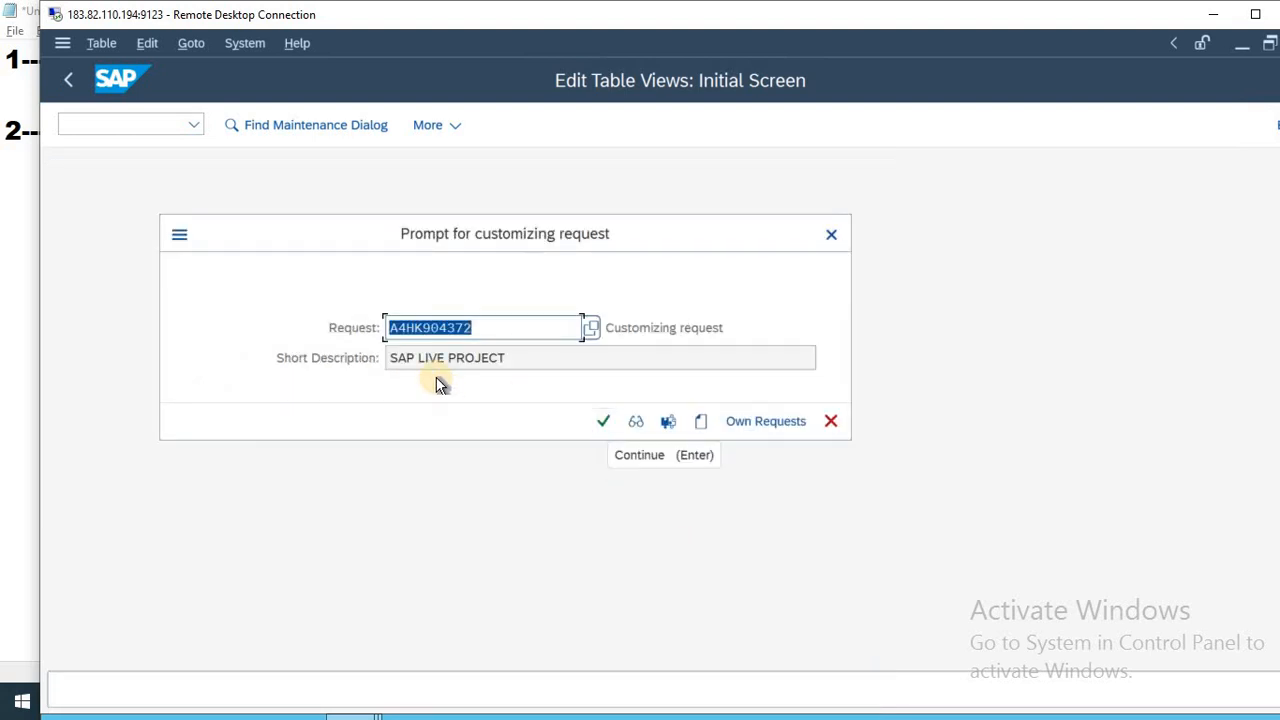
{"action": "left_click", "coordinate": [603, 422]}
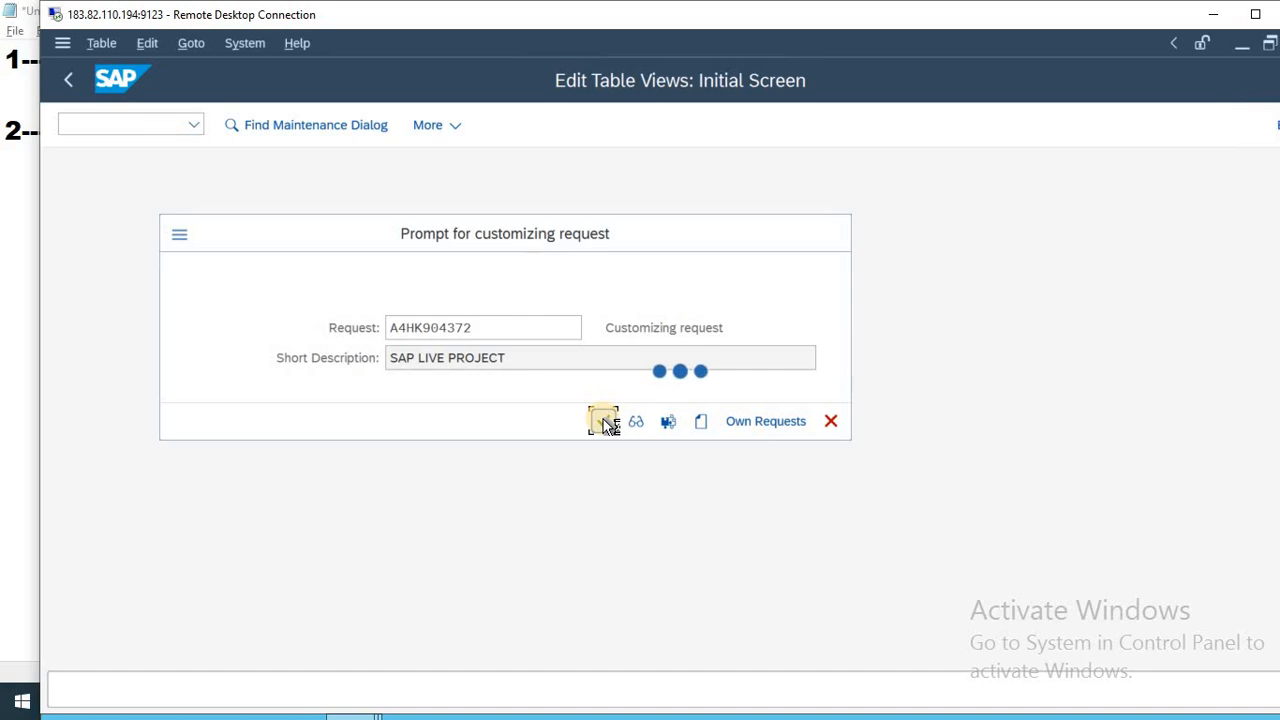
- Switch to Notepad and add the lines "3----OX16" and "4----OX03" below the OX02 line
{"action": "key", "text": "alt+Tab"}
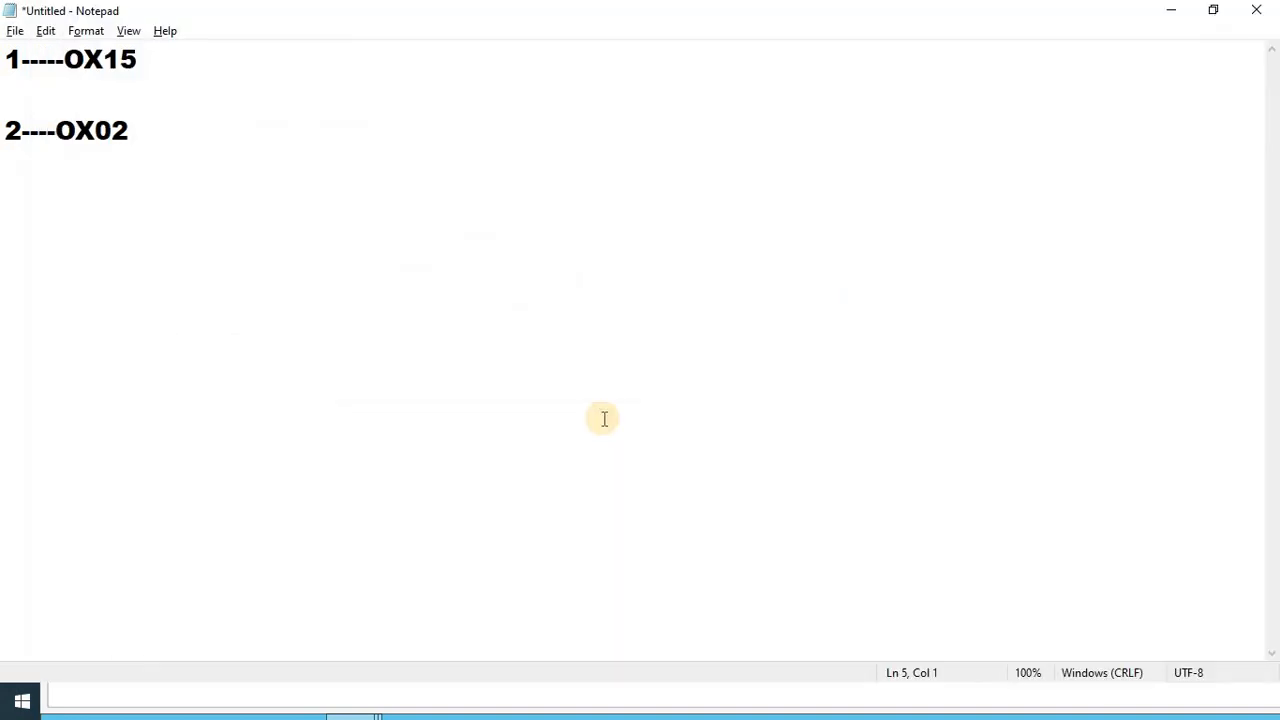
{"action": "type", "text": "3"}
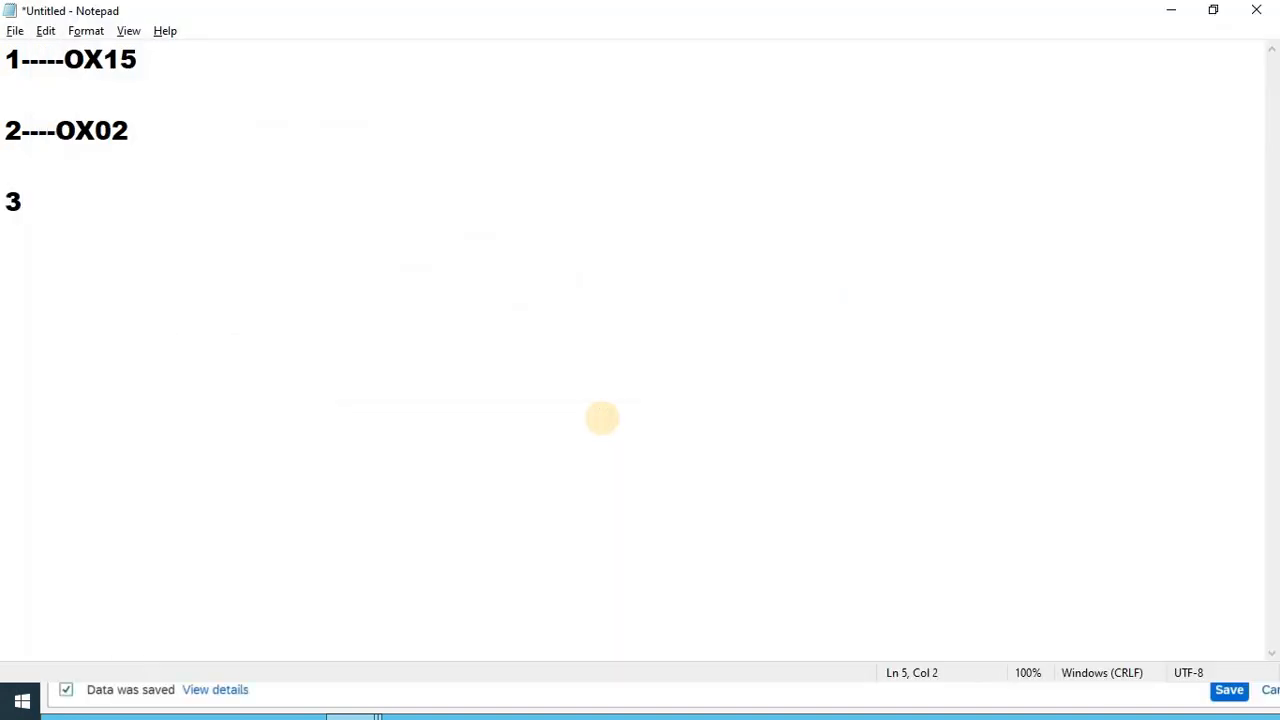
{"action": "type", "text": "----OX1"}
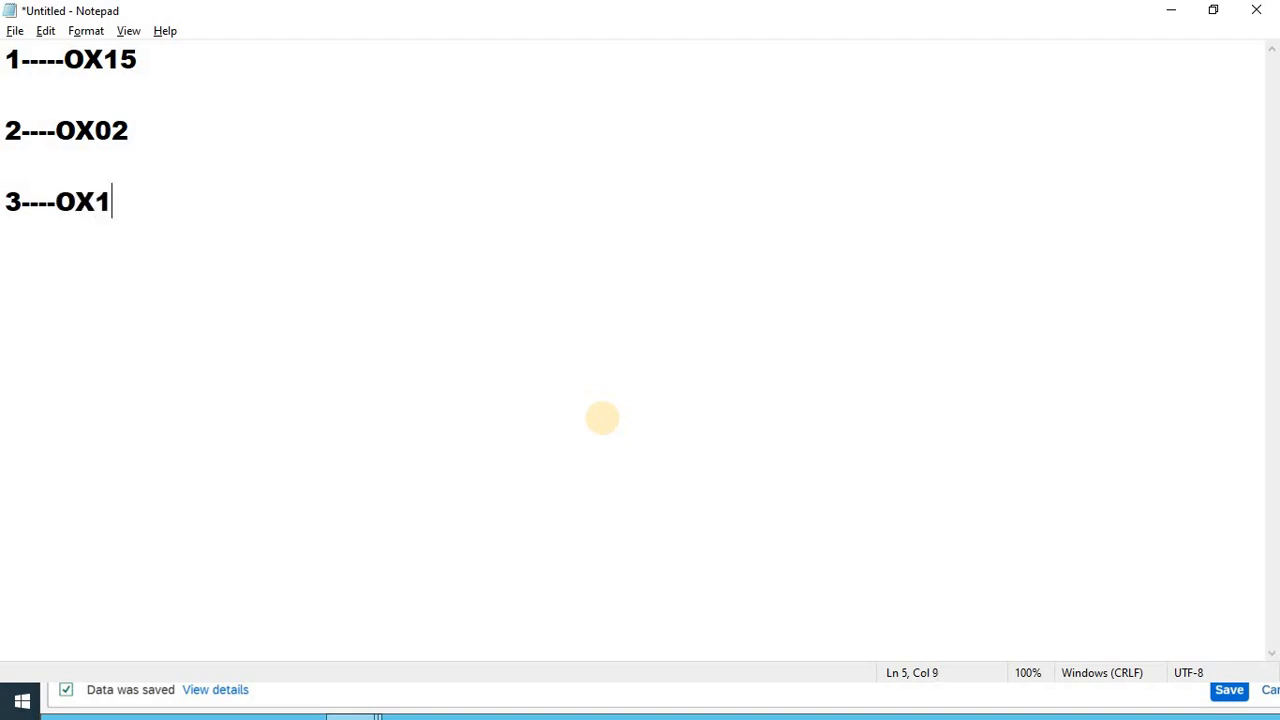
{"action": "type", "text": "6"}
{"action": "key", "text": "Return"}
{"action": "key", "text": "Return"}
{"action": "type", "text": "4----OX"}
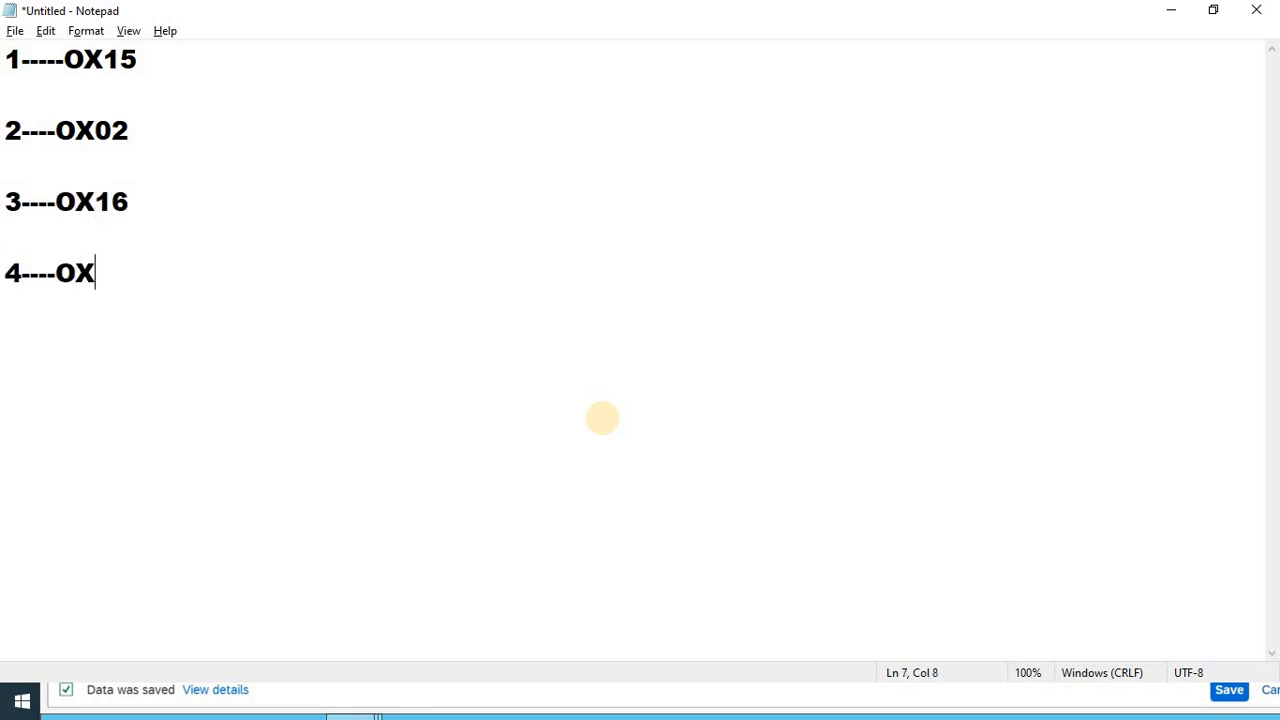
{"action": "type", "text": "03"}
{"action": "key", "text": "Up"}
{"action": "key", "text": "Up"}
{"action": "key", "text": "Home"}
- Switch to the SAP session, leave the saved company code entry and run transaction OX16
{"action": "key", "text": "alt+Tab"}
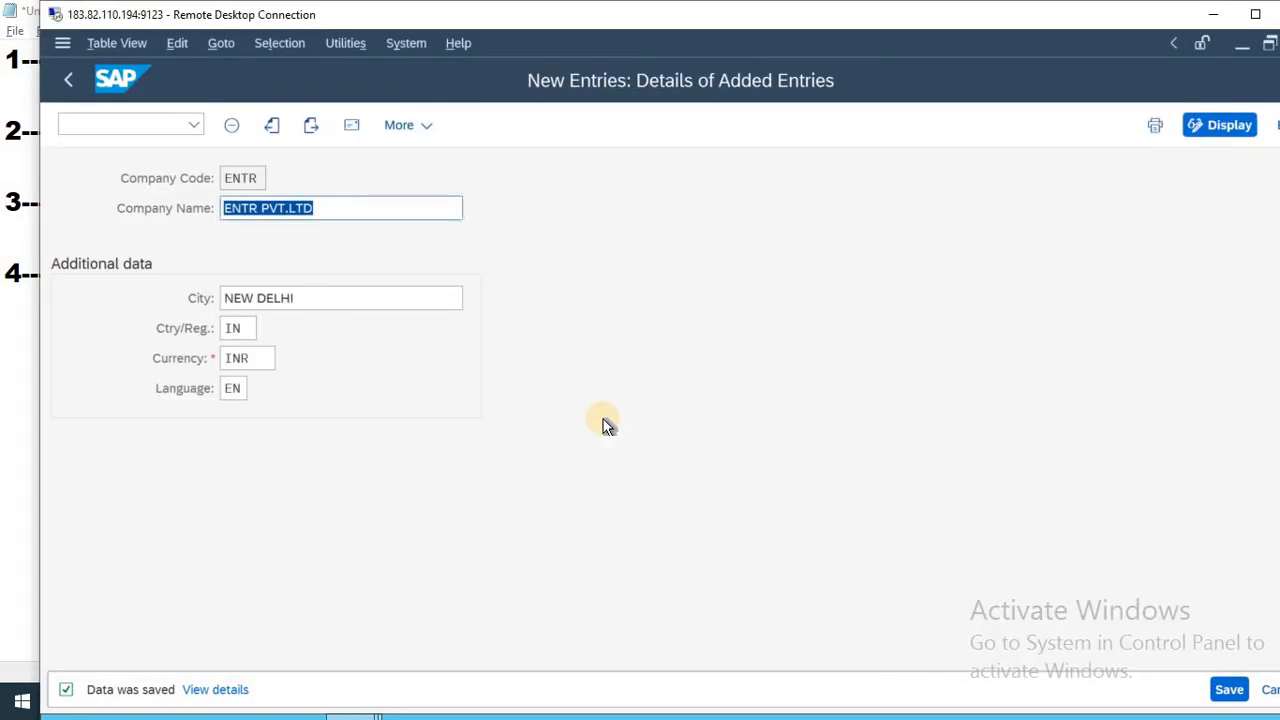
{"action": "key", "text": "F3"}
{"action": "key", "text": "F3"}
{"action": "type", "text": "OX"}
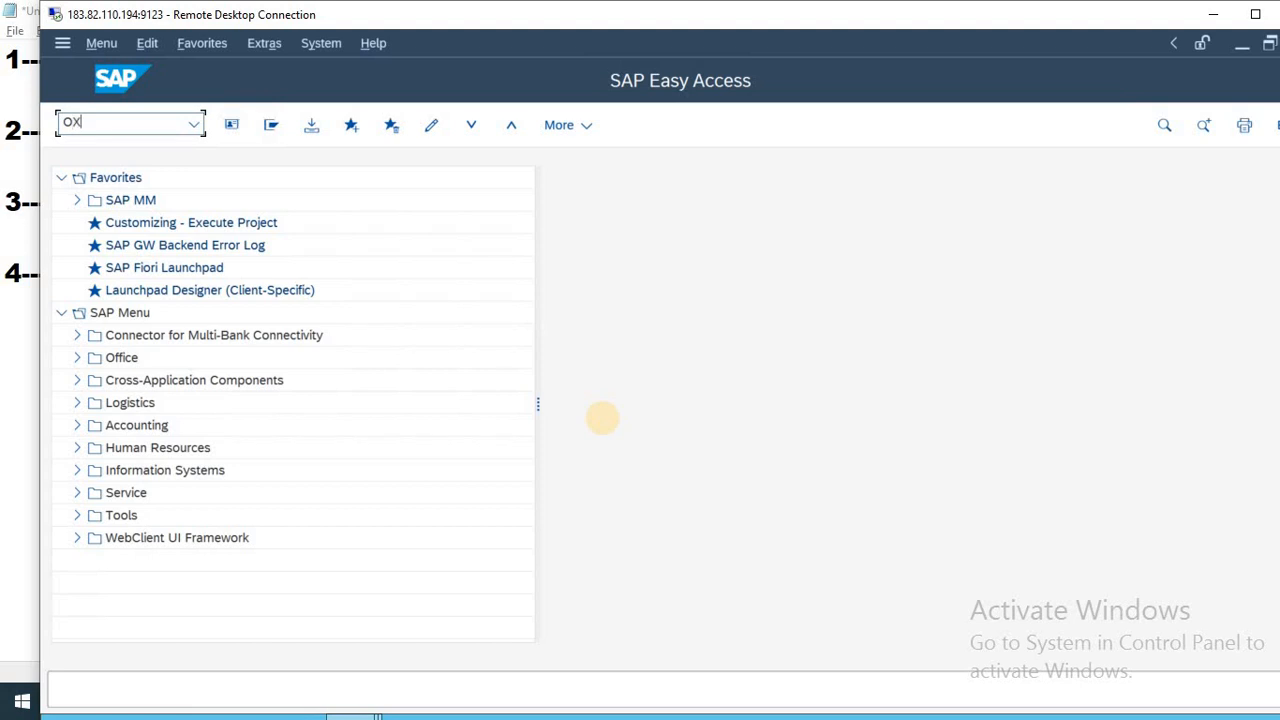
{"action": "type", "text": "16"}
{"action": "key", "text": "Return"}
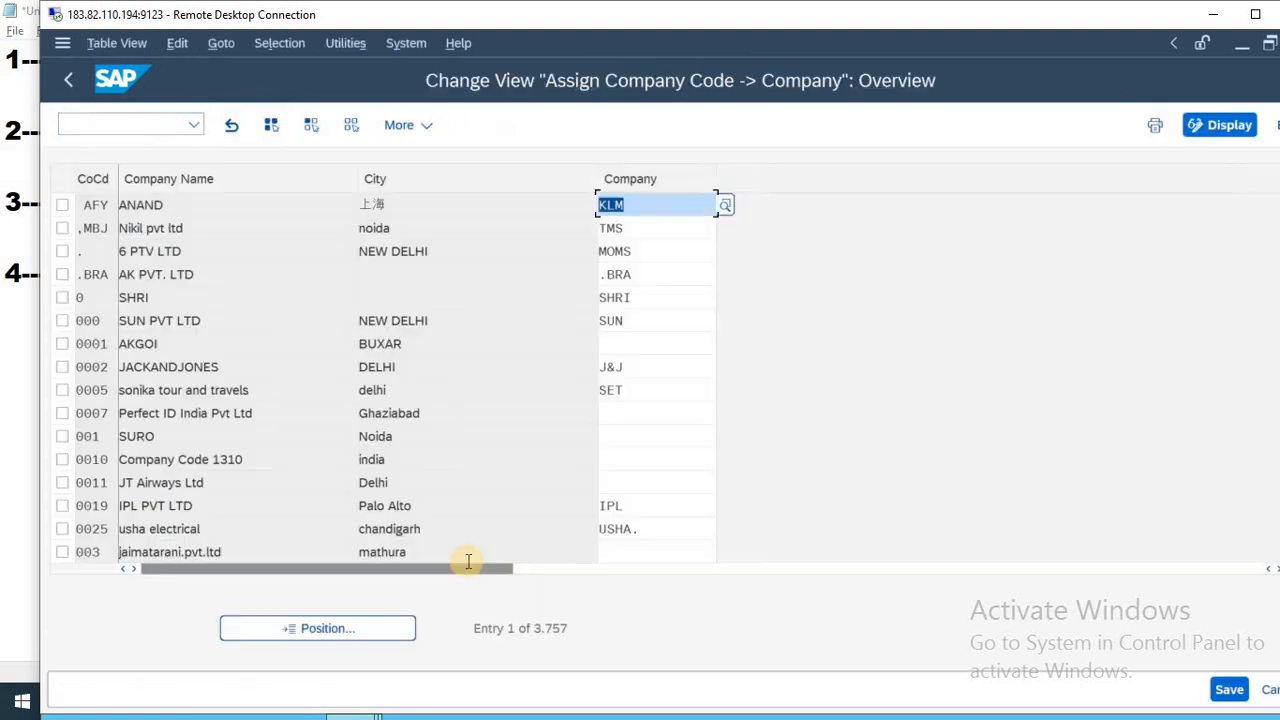
- Locate company code ENTR in the assignment list and assign company ENTR to it
{"action": "left_click", "coordinate": [362, 627]}
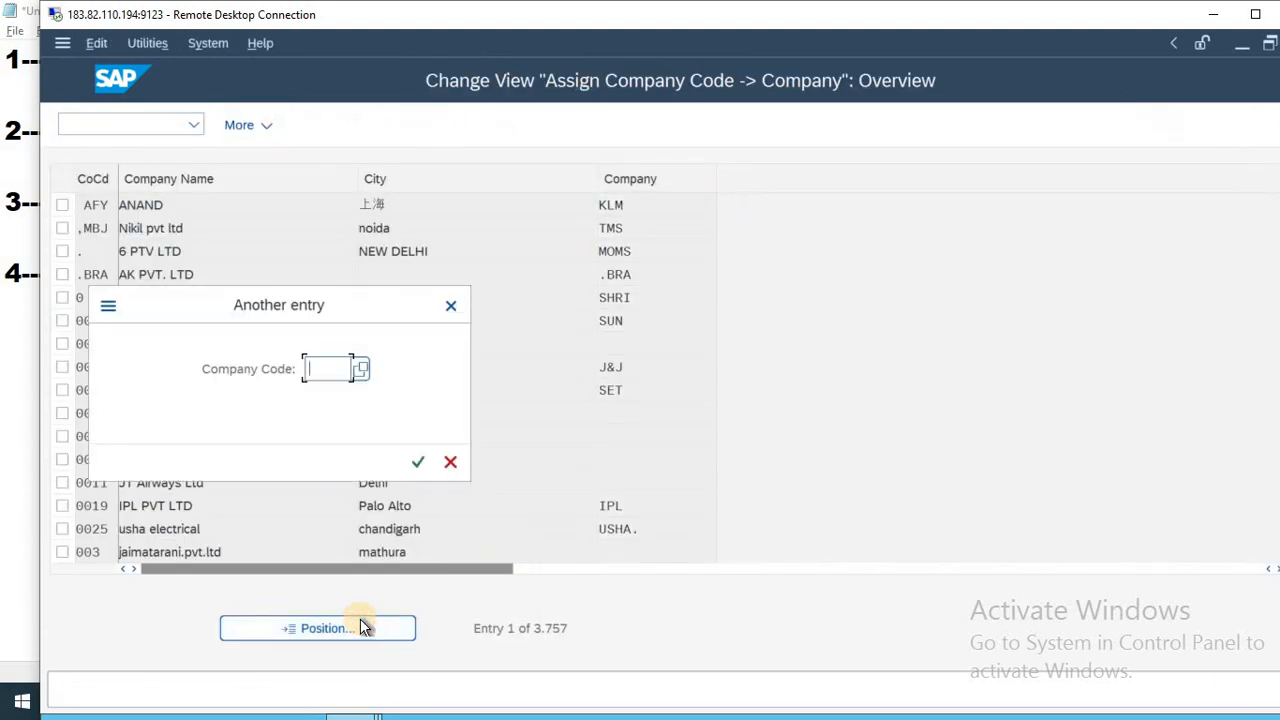
{"action": "type", "text": "ENTR"}
{"action": "key", "text": "Return"}
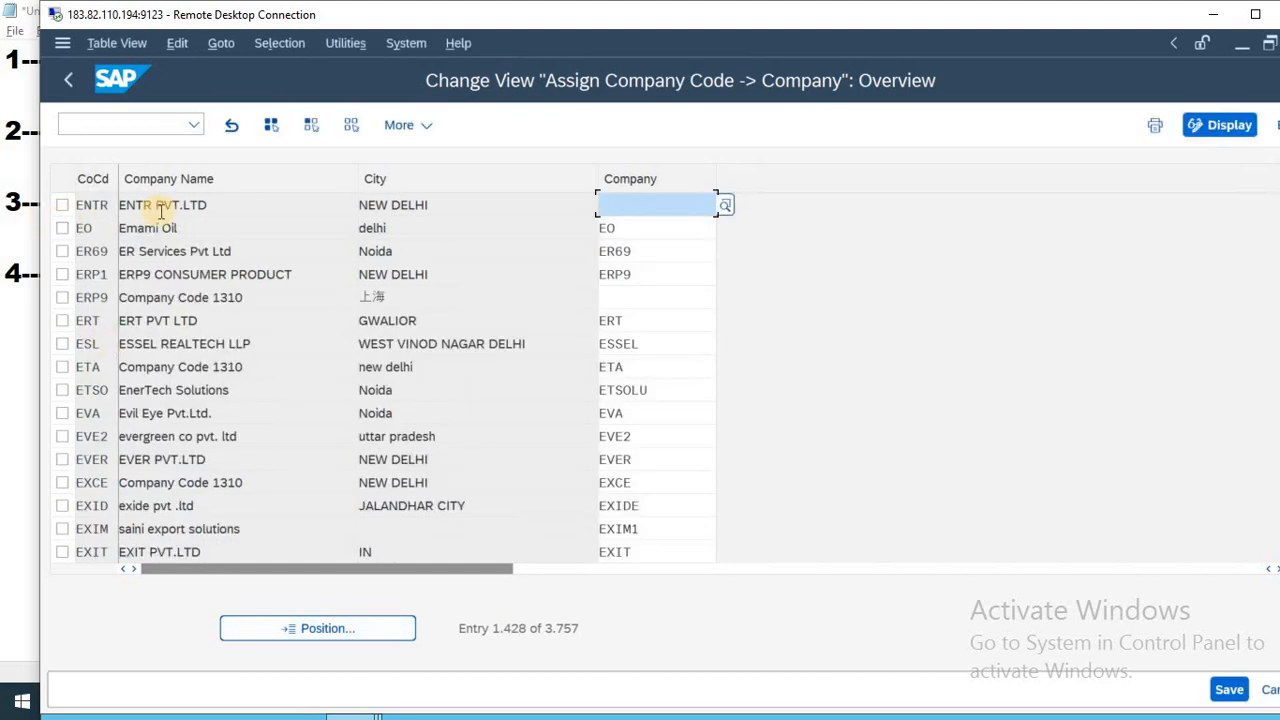
{"action": "left_click", "coordinate": [623, 204]}
{"action": "type", "text": "ENTR"}
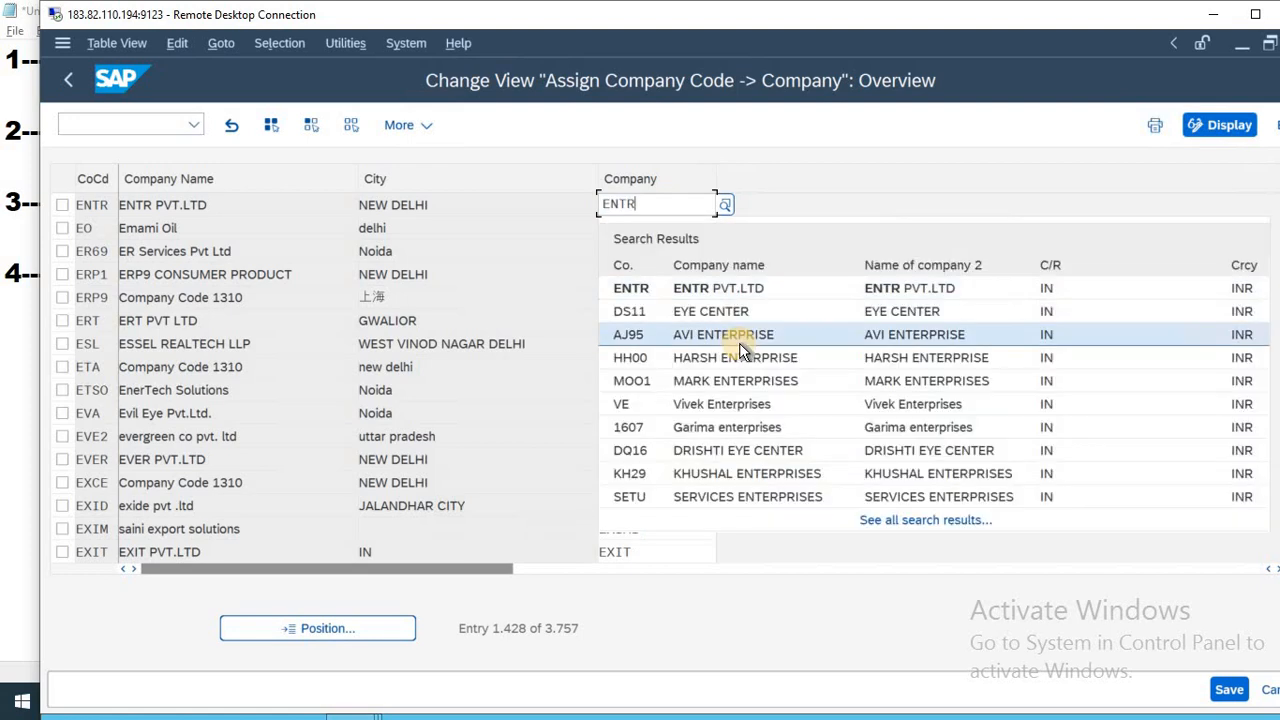
{"action": "left_click", "coordinate": [727, 287]}
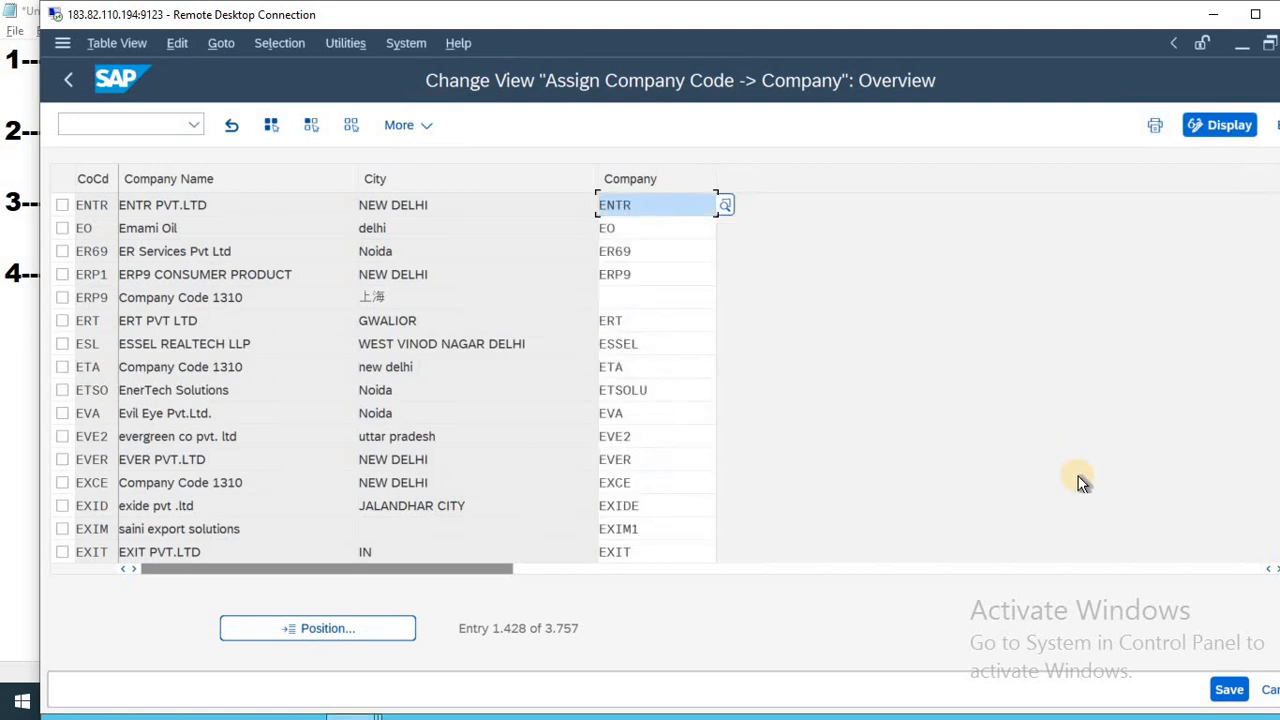
- Save the company assignment under the SAP LIVE PROJECT customizing request and return to the SAP Easy Access screen
{"action": "left_click", "coordinate": [1229, 690]}
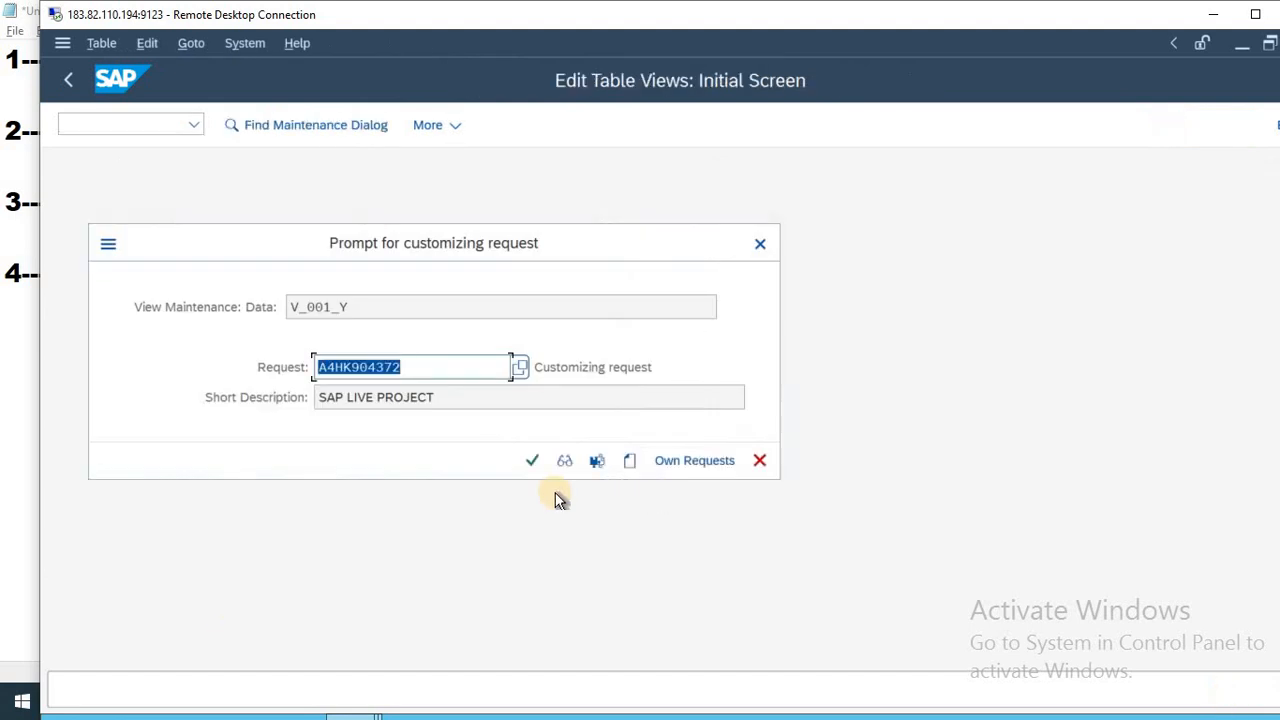
{"action": "left_click", "coordinate": [532, 459]}
{"action": "key", "text": "F3"}
- Check the OX03 line in Notepad, return to the SAP session and run transaction OX03
{"action": "key", "text": "alt+Tab"}
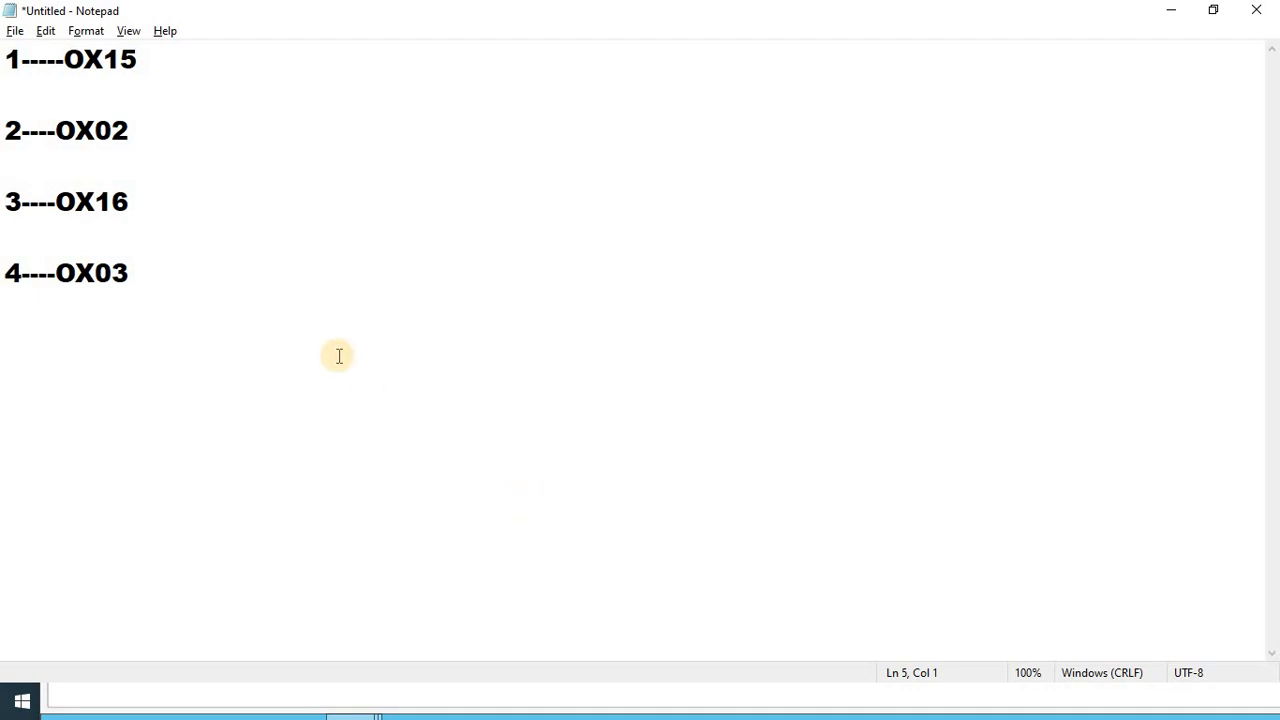
{"action": "left_click", "coordinate": [168, 266]}
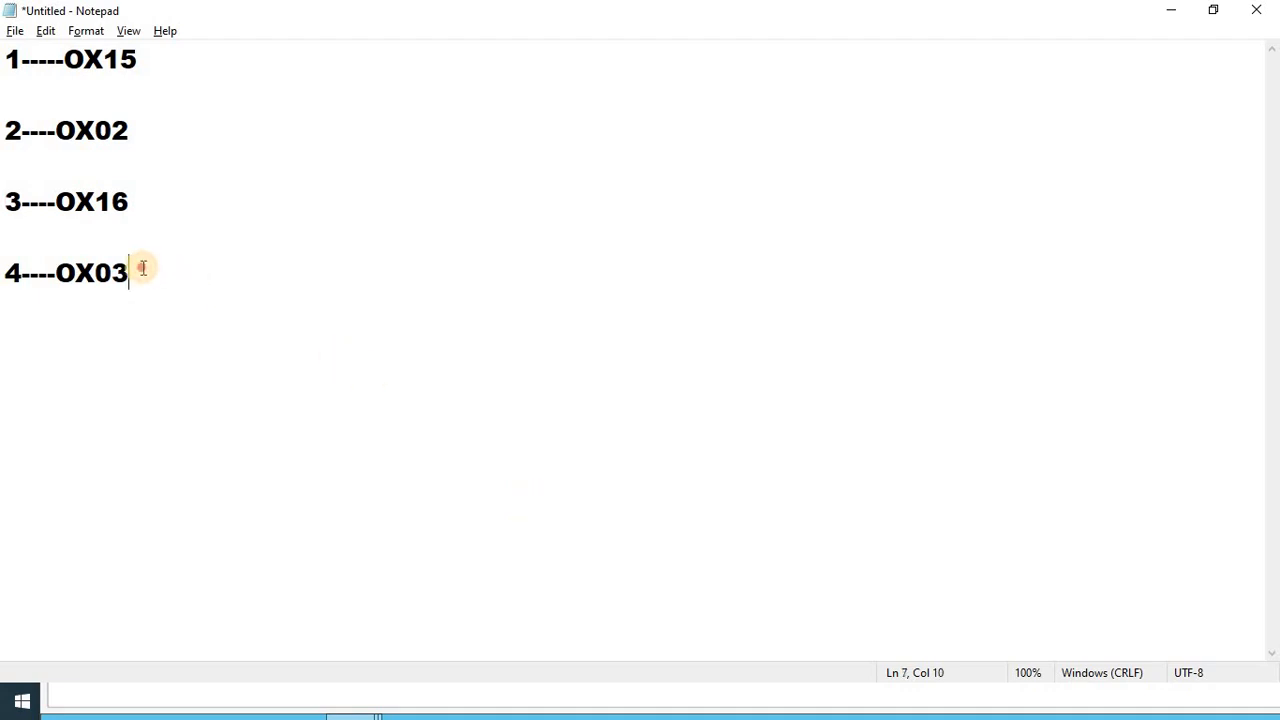
{"action": "left_click_drag", "start_coordinate": [140, 268], "coordinate": [3, 250]}
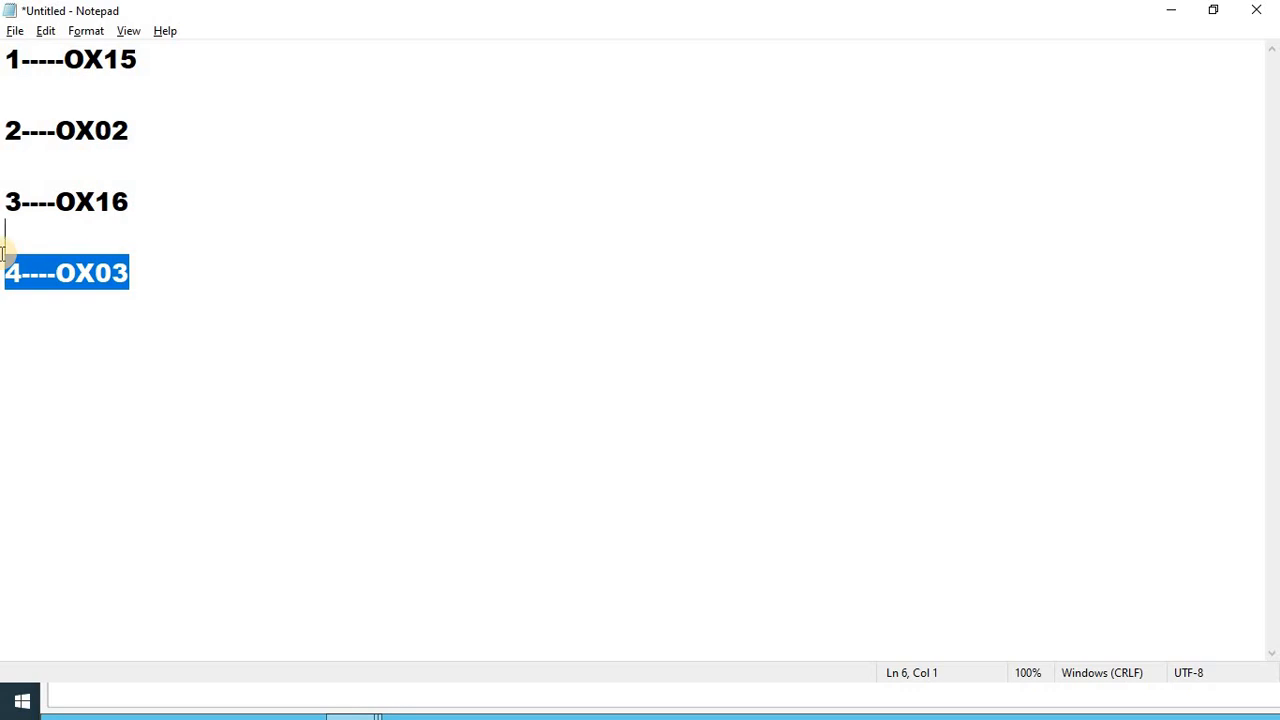
{"action": "key", "text": "alt+Tab"}
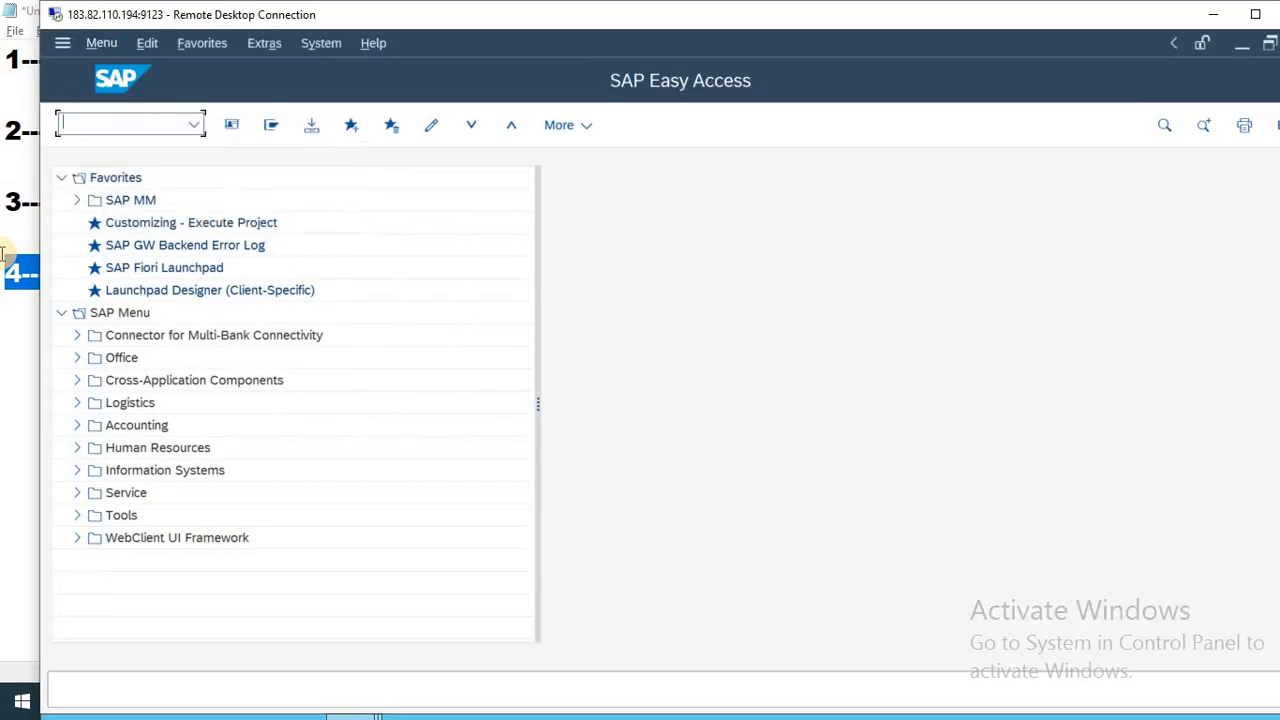
{"action": "type", "text": "OX03"}
{"action": "key", "text": "Return"}
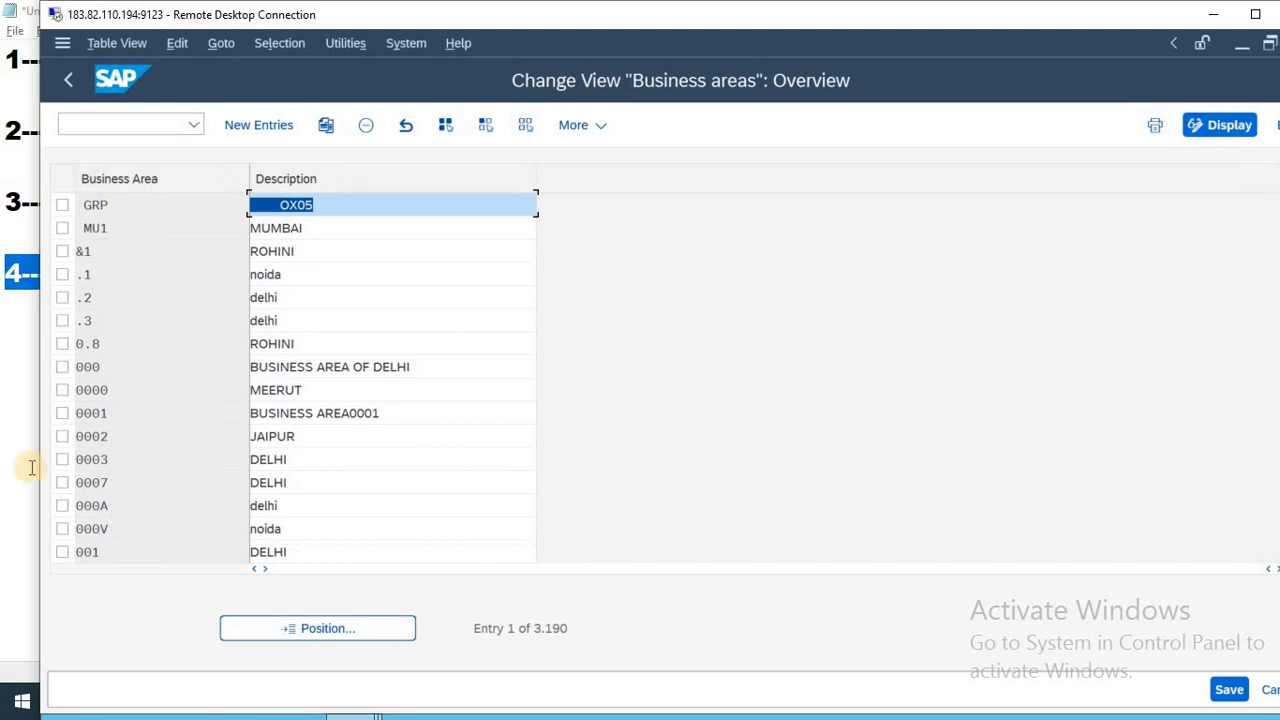
- Create new business area entries with the descriptions DELHI, MUMBAI and JAIAPUR
{"action": "left_click", "coordinate": [270, 129]}
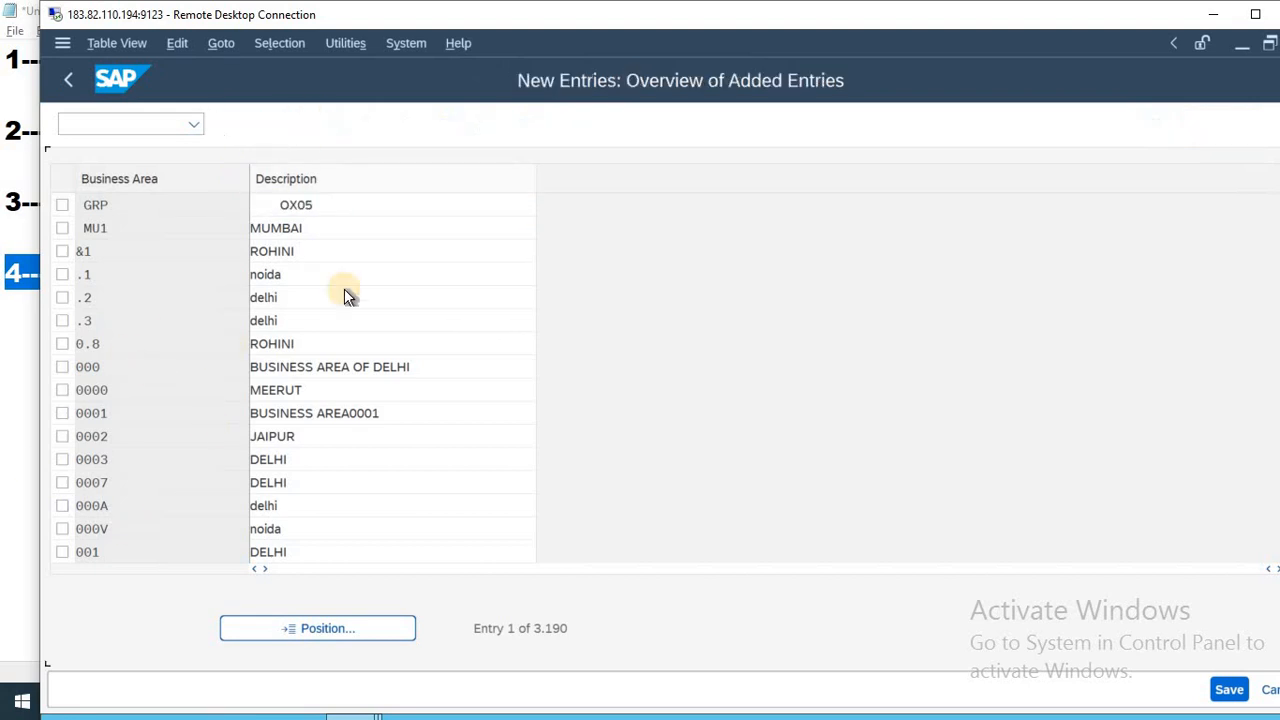
{"action": "type", "text": "DELHI"}
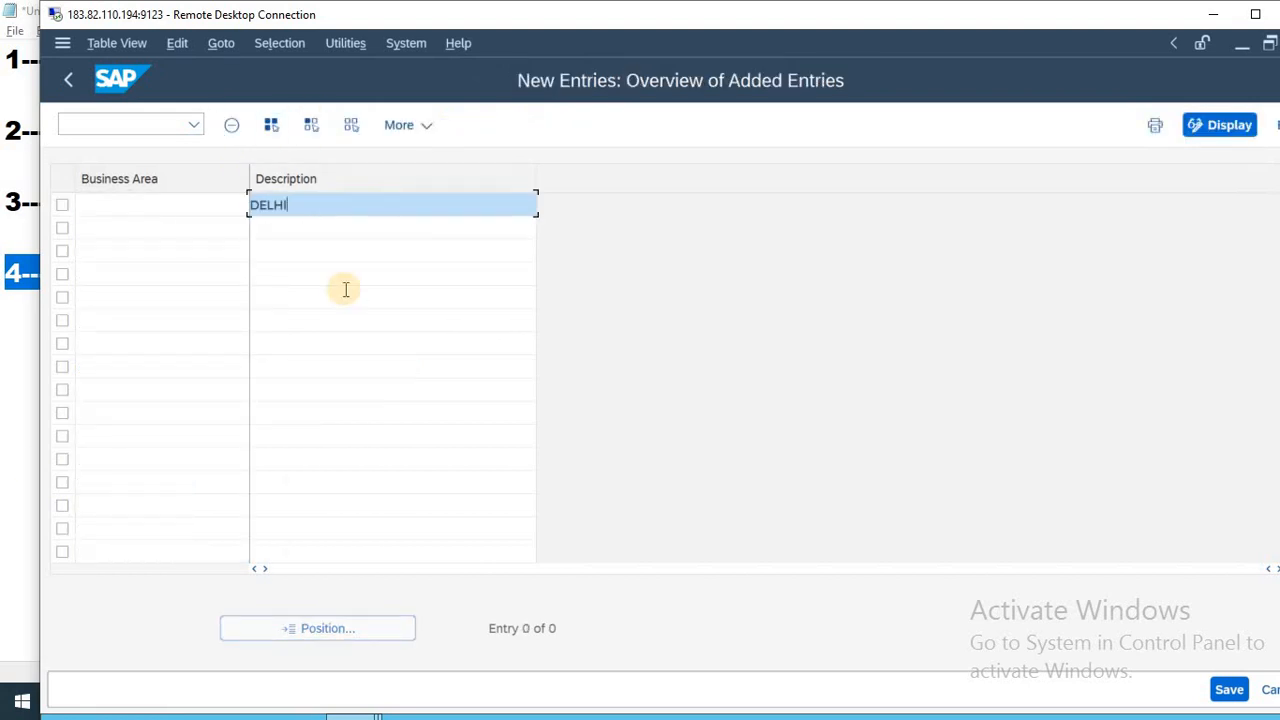
{"action": "key", "text": "Down"}
{"action": "type", "text": "MUKMBAI"}
{"action": "key", "text": "Tab"}
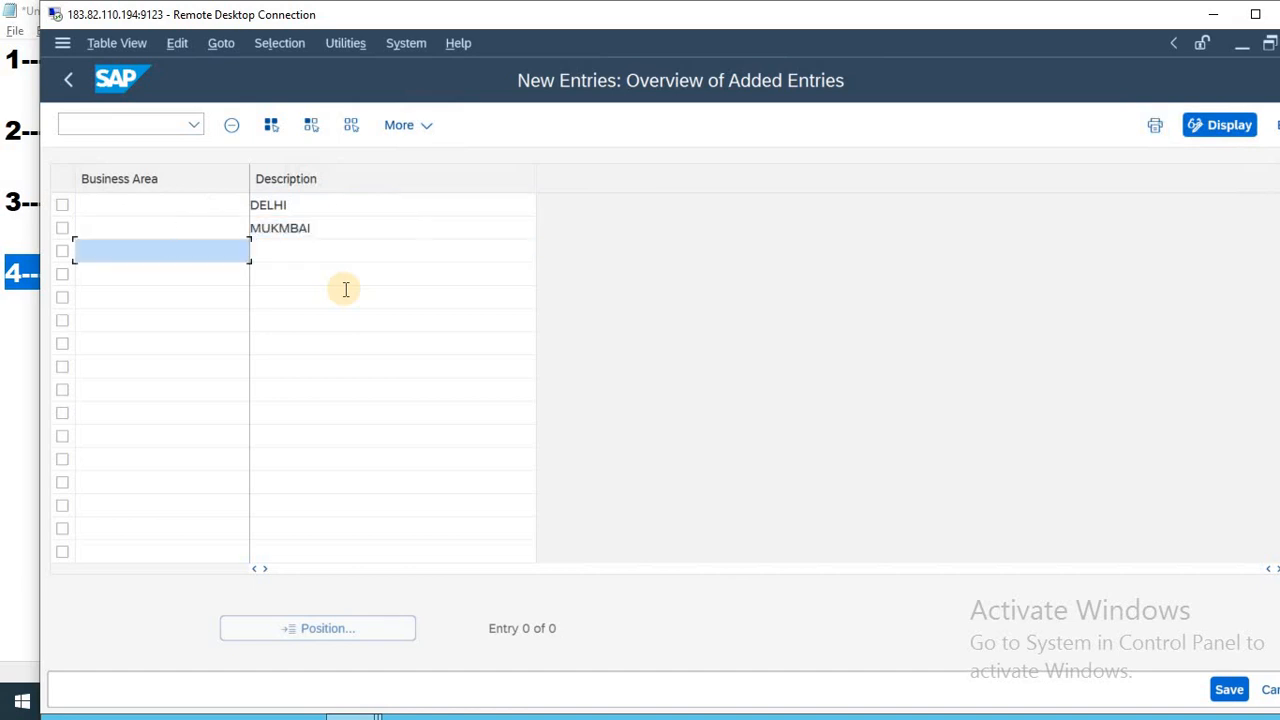
{"action": "key", "text": "Tab"}
{"action": "type", "text": "JAIAPUR"}
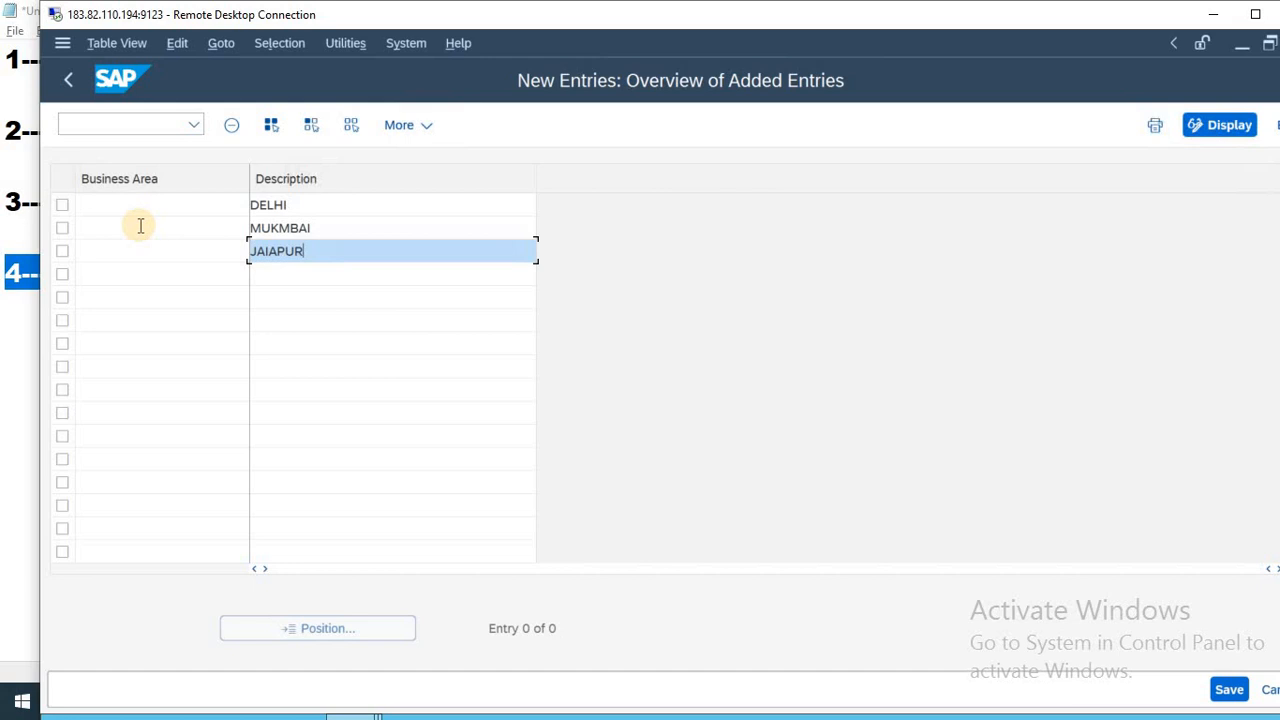
{"action": "double_click", "coordinate": [339, 220]}
{"action": "type", "text": "MUMBAI"}
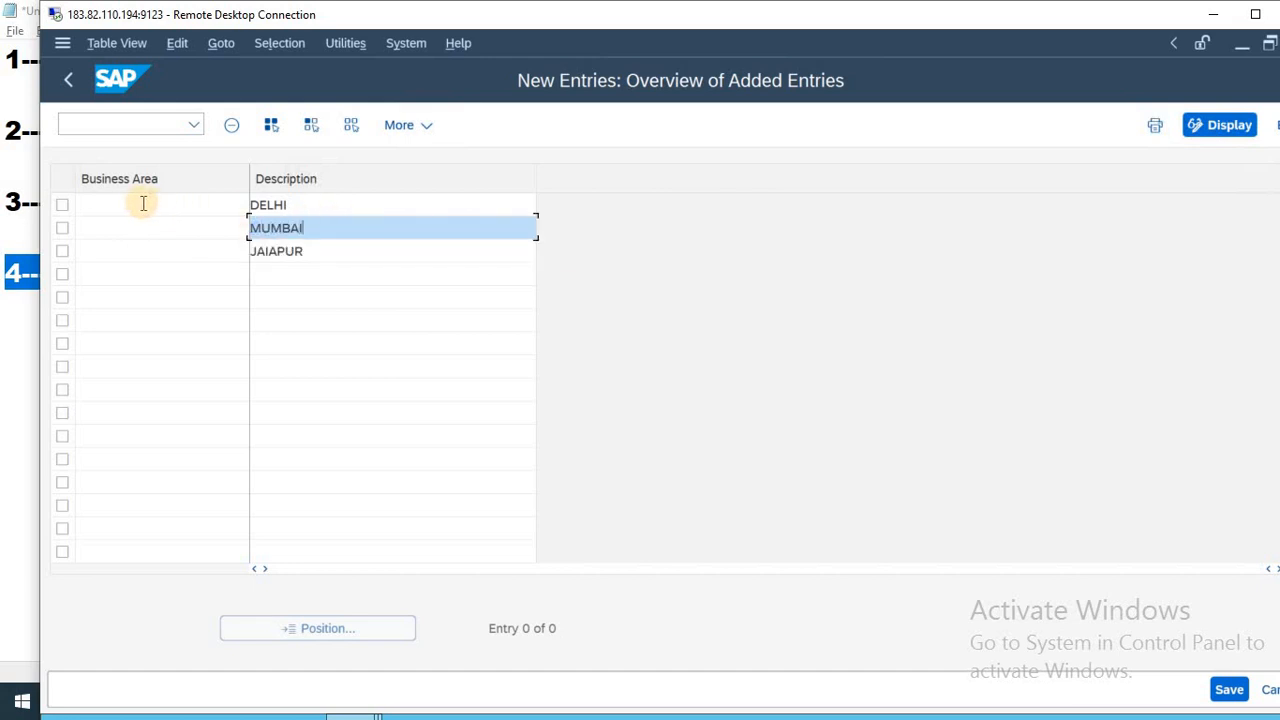
- Enter the business area codes D4WD for DELHI, MD57 for MUMBAI and JW83 for JAIAPUR
{"action": "left_click", "coordinate": [143, 203]}
{"action": "type", "text": "D4WD"}
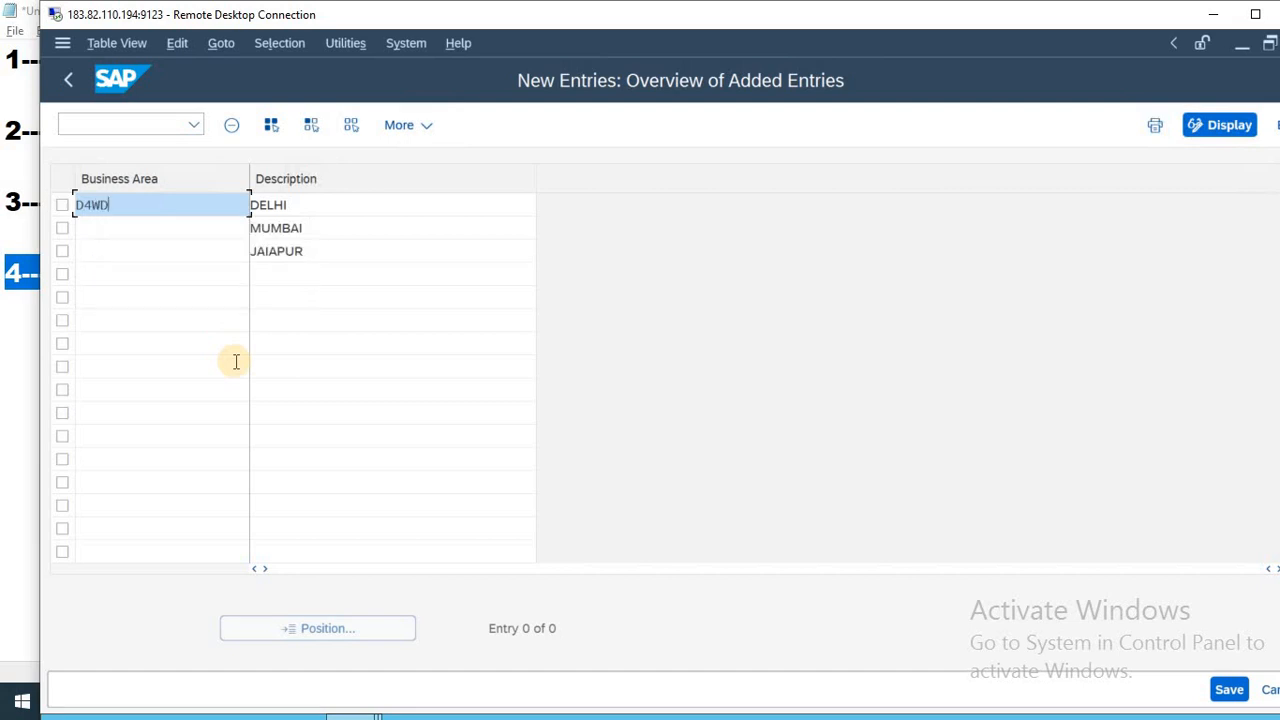
{"action": "key", "text": "Down"}
{"action": "type", "text": "MD57"}
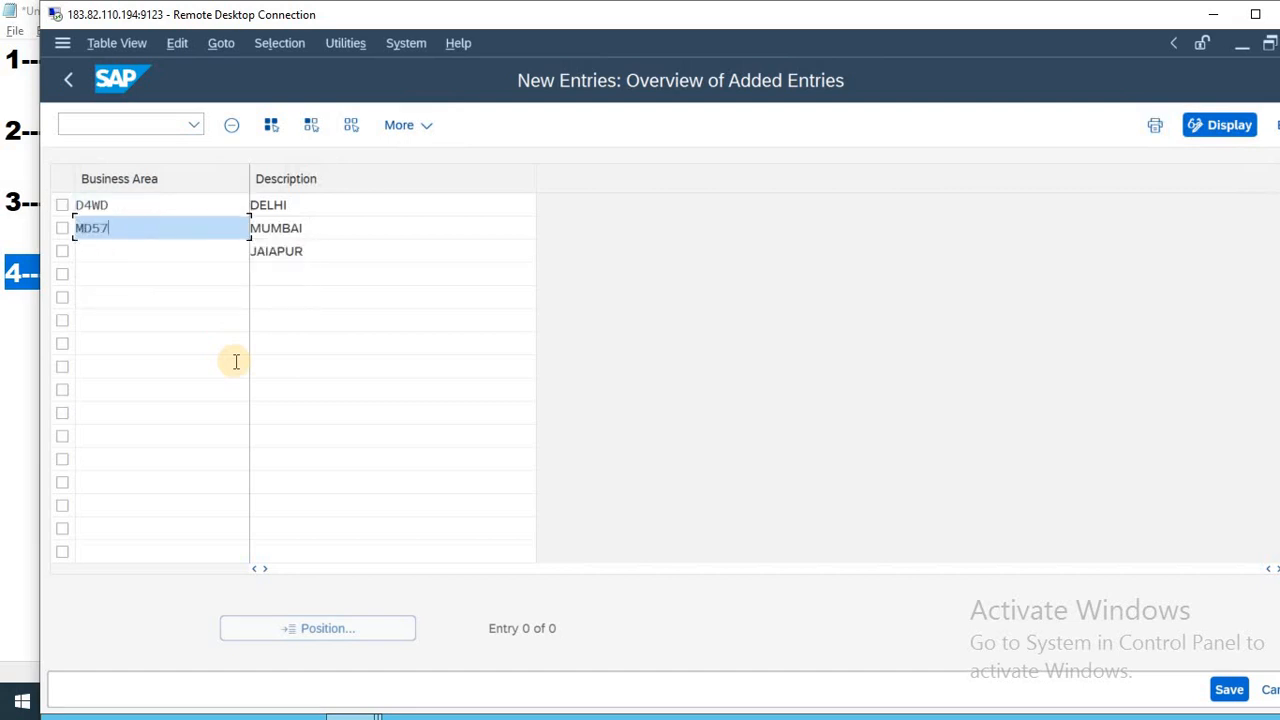
{"action": "key", "text": "Down"}
{"action": "type", "text": "JW83"}
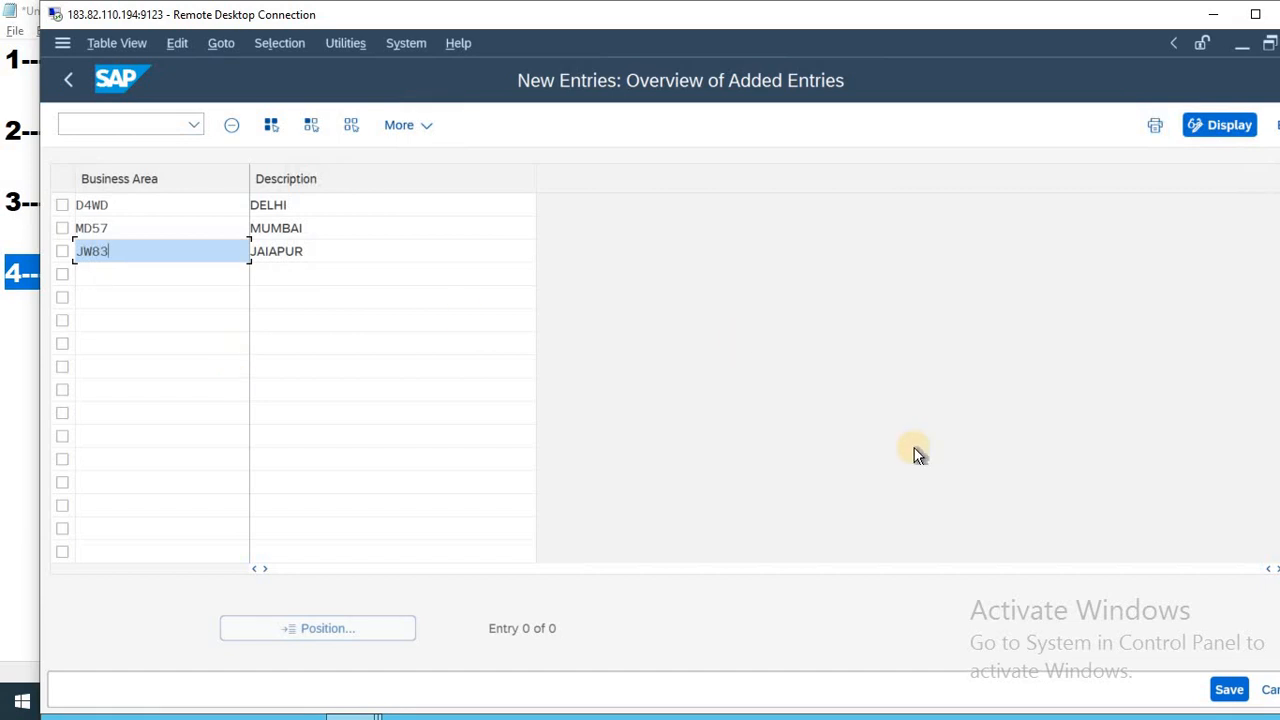
- Save the business areas under the SAP LIVE PROJECT customizing request and return to the SAP Easy Access screen
{"action": "left_click", "coordinate": [1229, 690]}
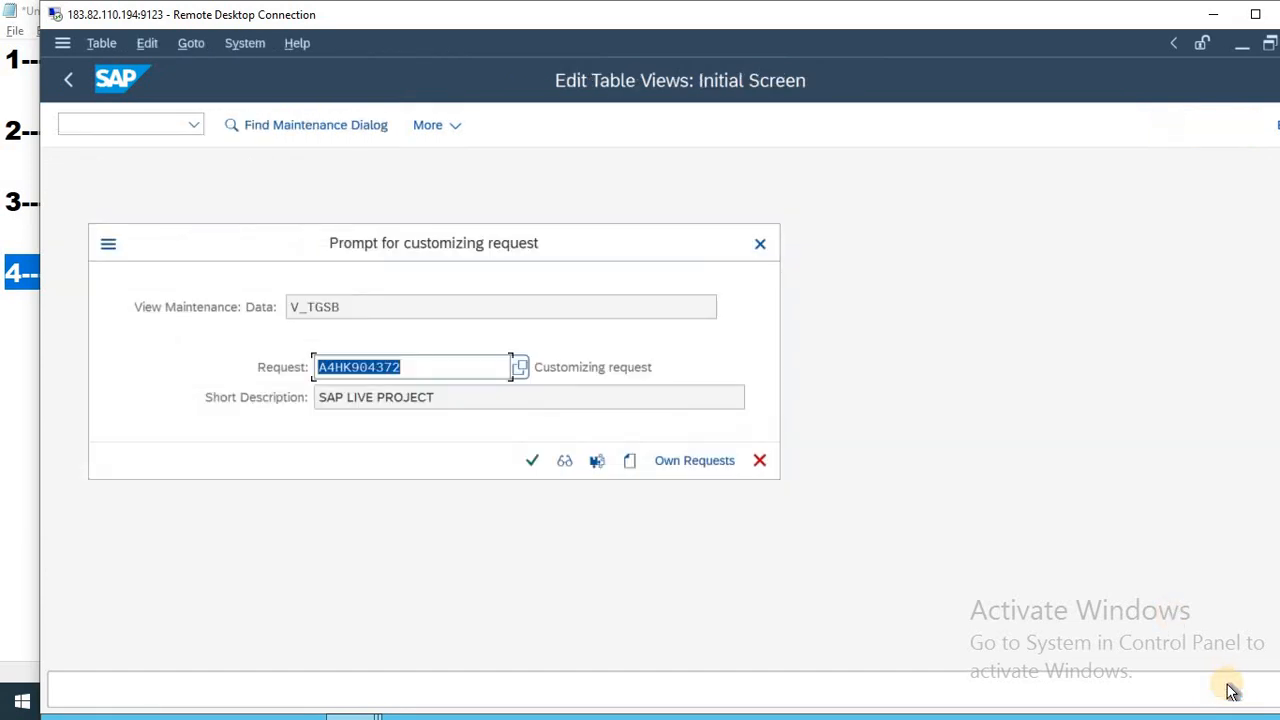
{"action": "left_click", "coordinate": [532, 460]}
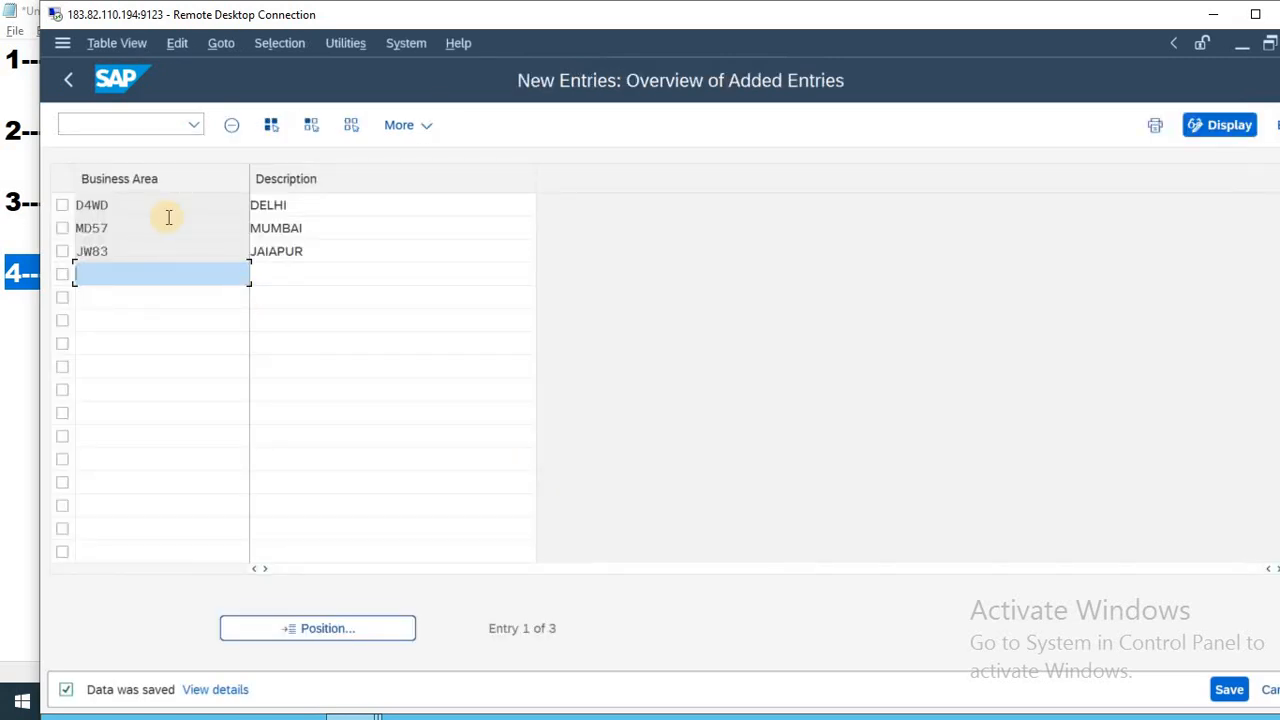
{"action": "key", "text": "F3"}
{"action": "key", "text": "F3"}
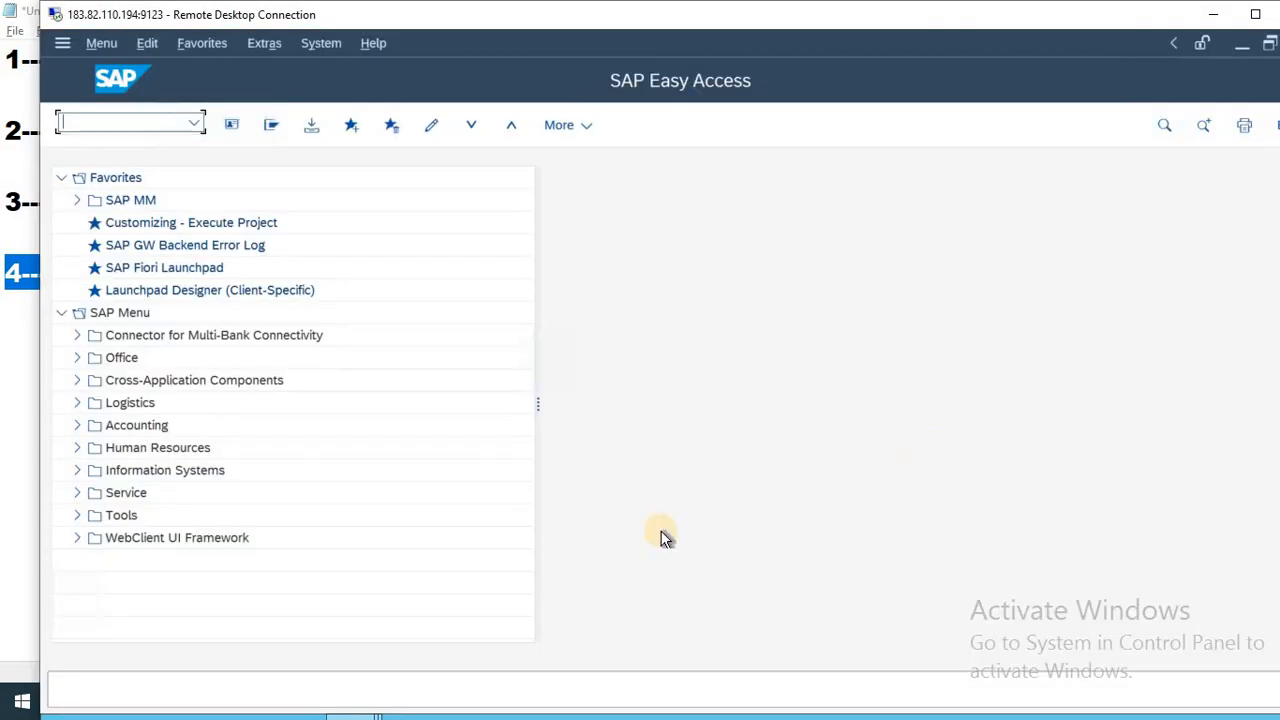
- Minimize the remote session and add the lines "5----OB13" and "6----OB62" below the OX03 line in Notepad
{"action": "left_click", "coordinate": [1210, 14]}
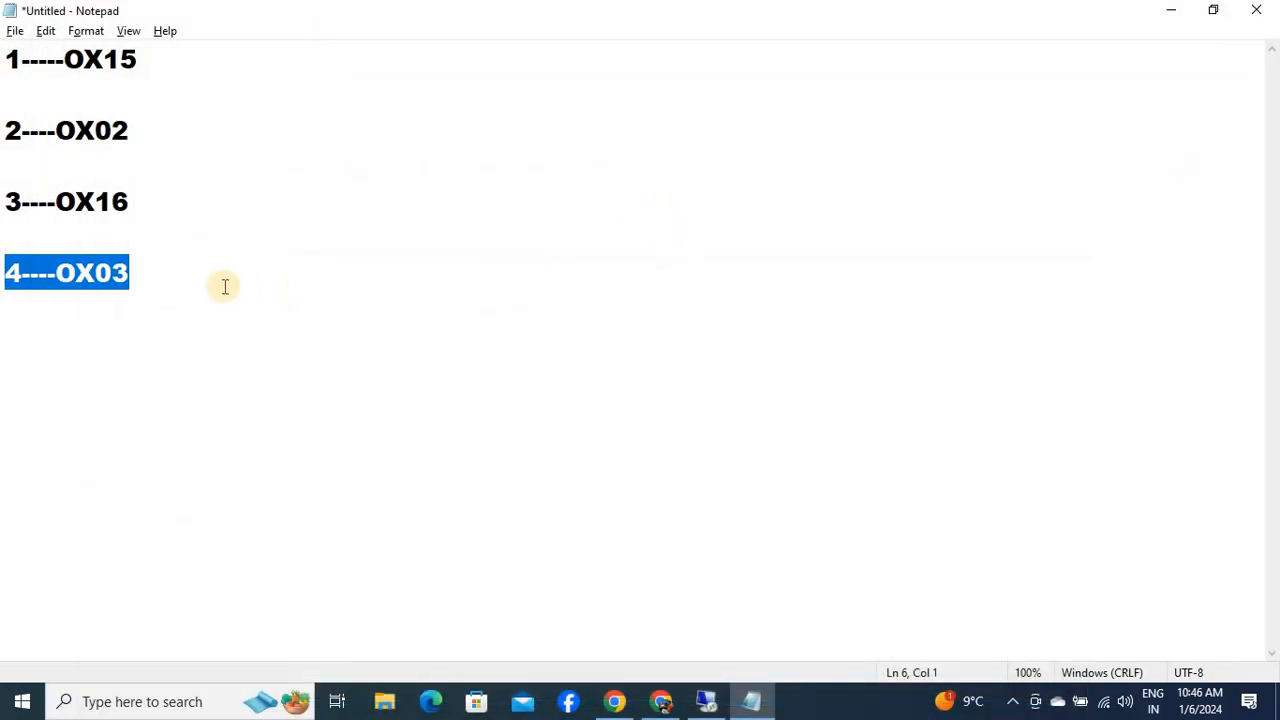
{"action": "left_click", "coordinate": [223, 283]}
{"action": "key", "text": "Return"}
{"action": "key", "text": "Return"}
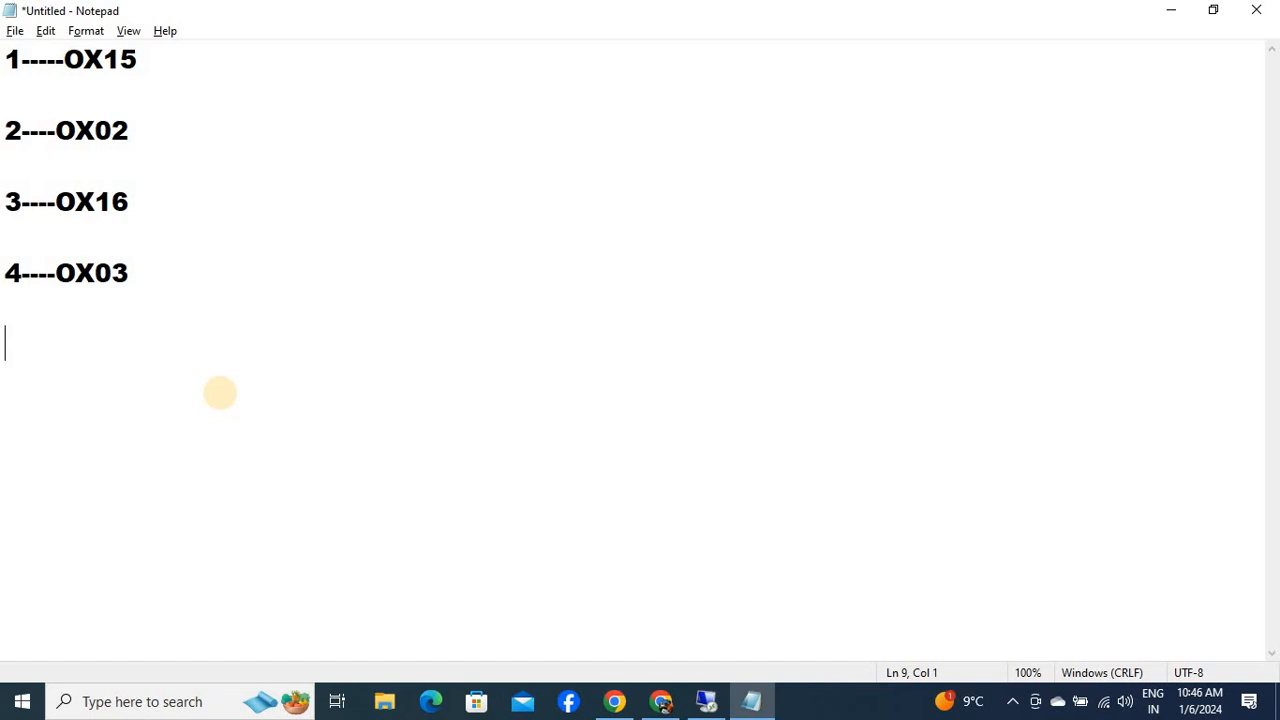
{"action": "type", "text": "5----OB13"}
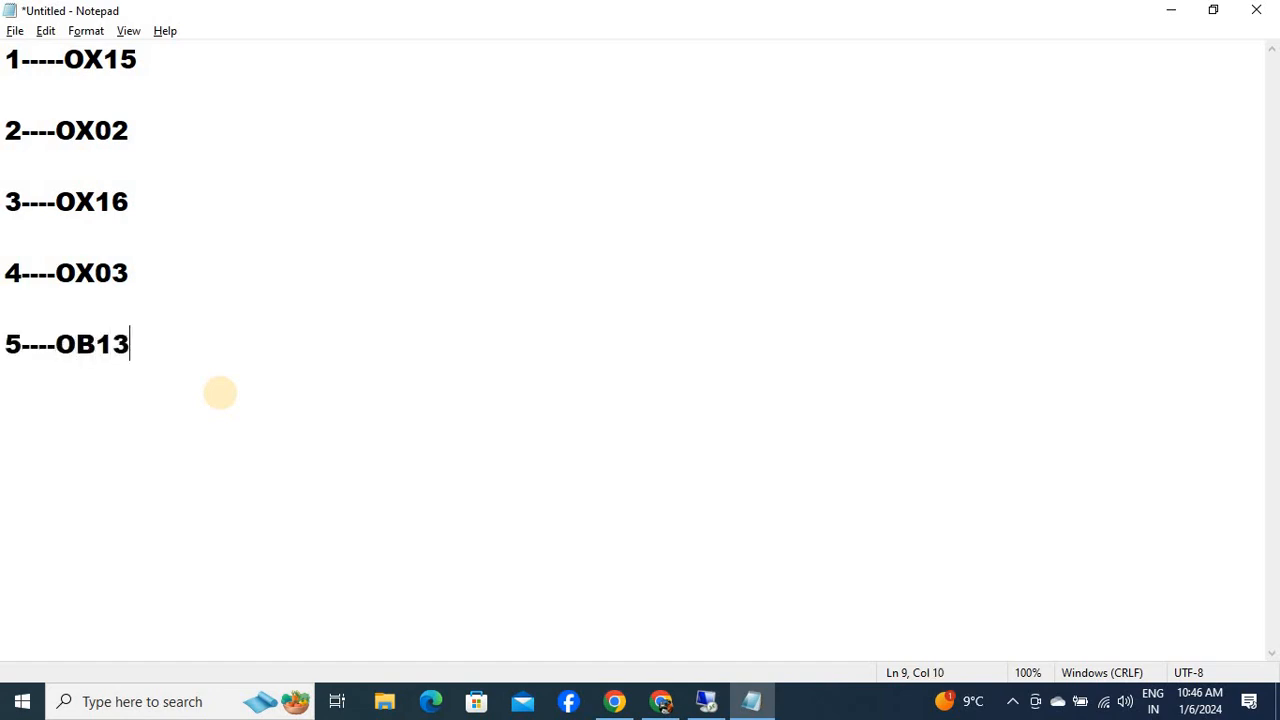
{"action": "key", "text": "Return"}
{"action": "key", "text": "Return"}
{"action": "type", "text": "6-"}
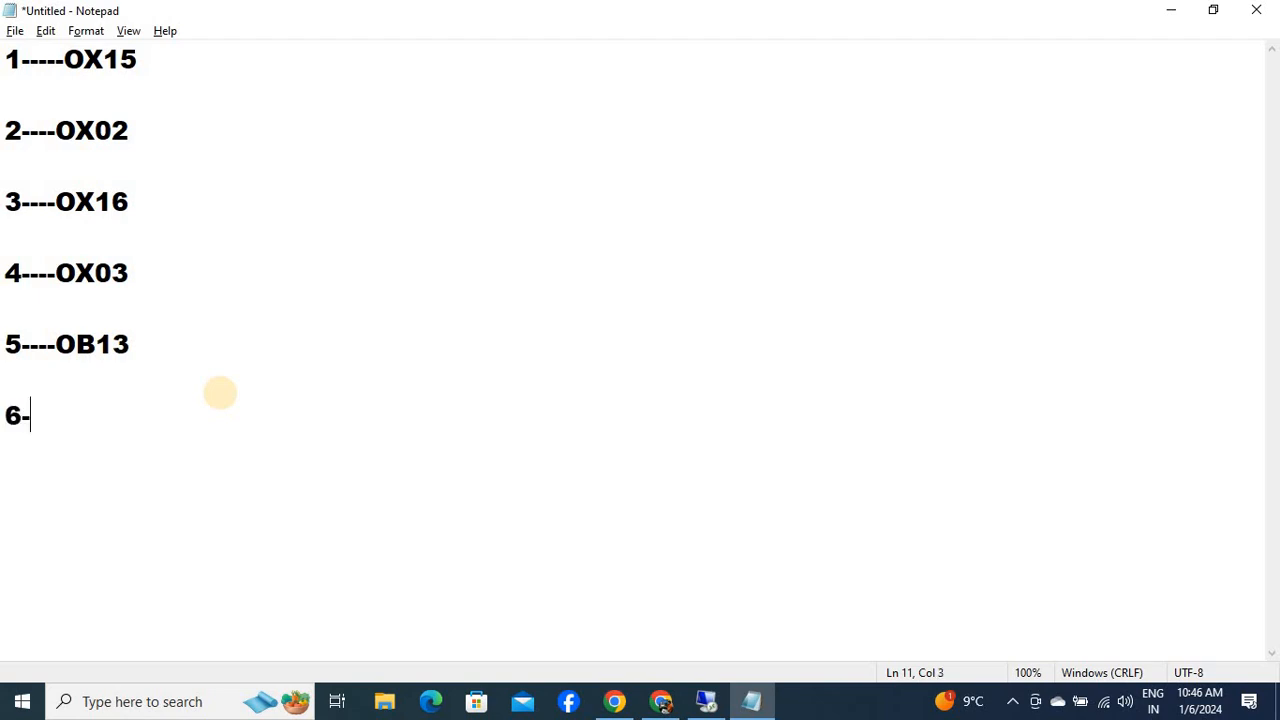
{"action": "type", "text": "---OB62"}
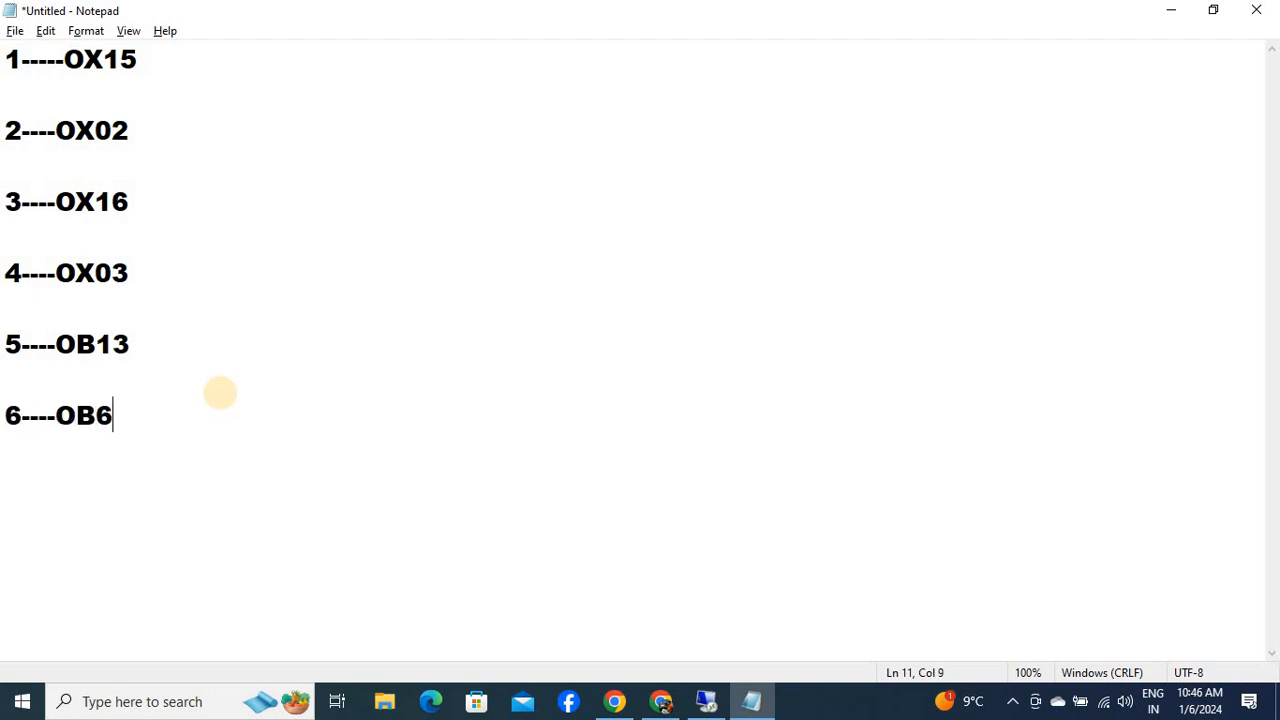
- Add the lines "7----OBD4" and "8----OB53" below the OB62 line, separated by blank lines
{"action": "key", "text": "Return"}
{"action": "key", "text": "Return"}
{"action": "type", "text": "7----OBD4"}
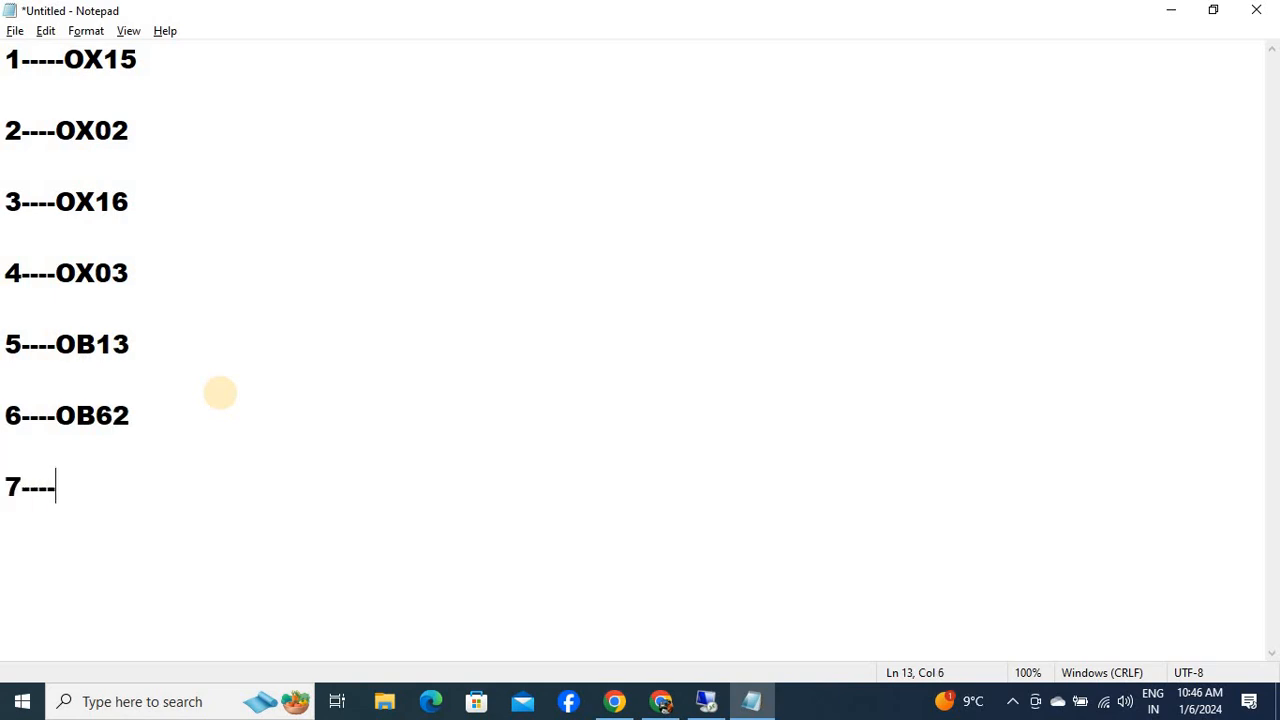
{"action": "key", "text": "Return"}
{"action": "key", "text": "Return"}
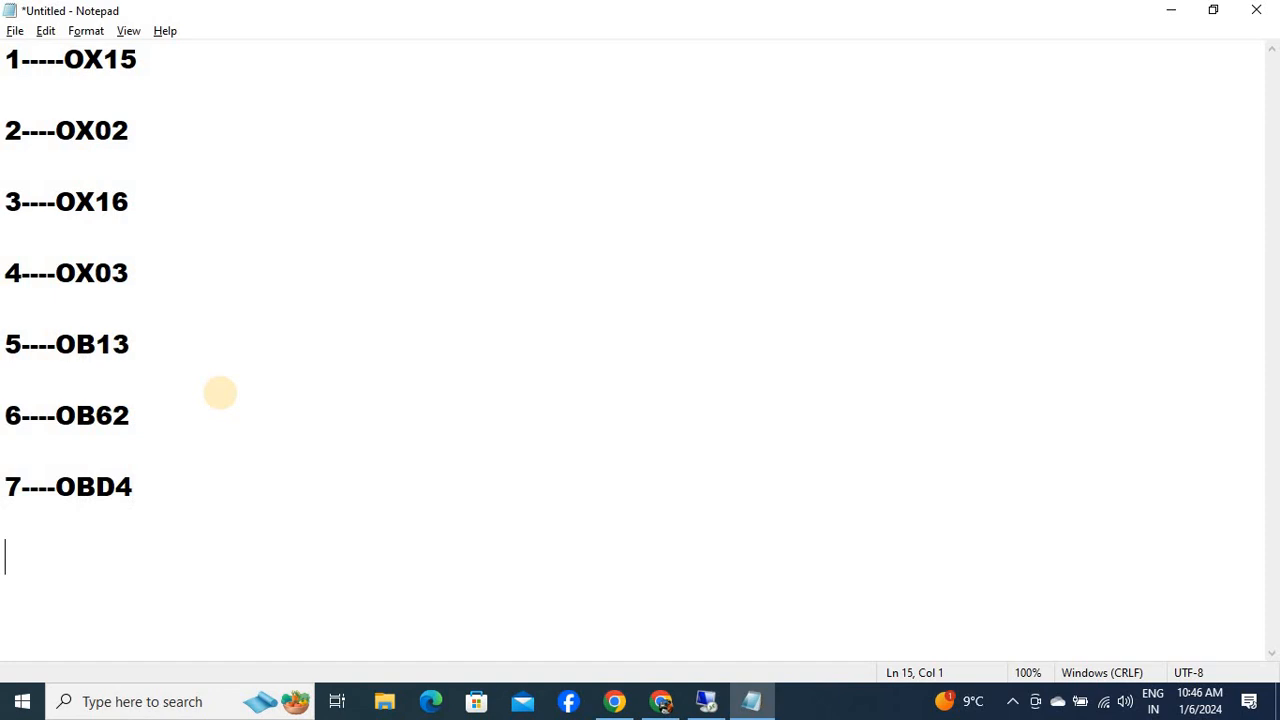
{"action": "type", "text": "8---OB"}
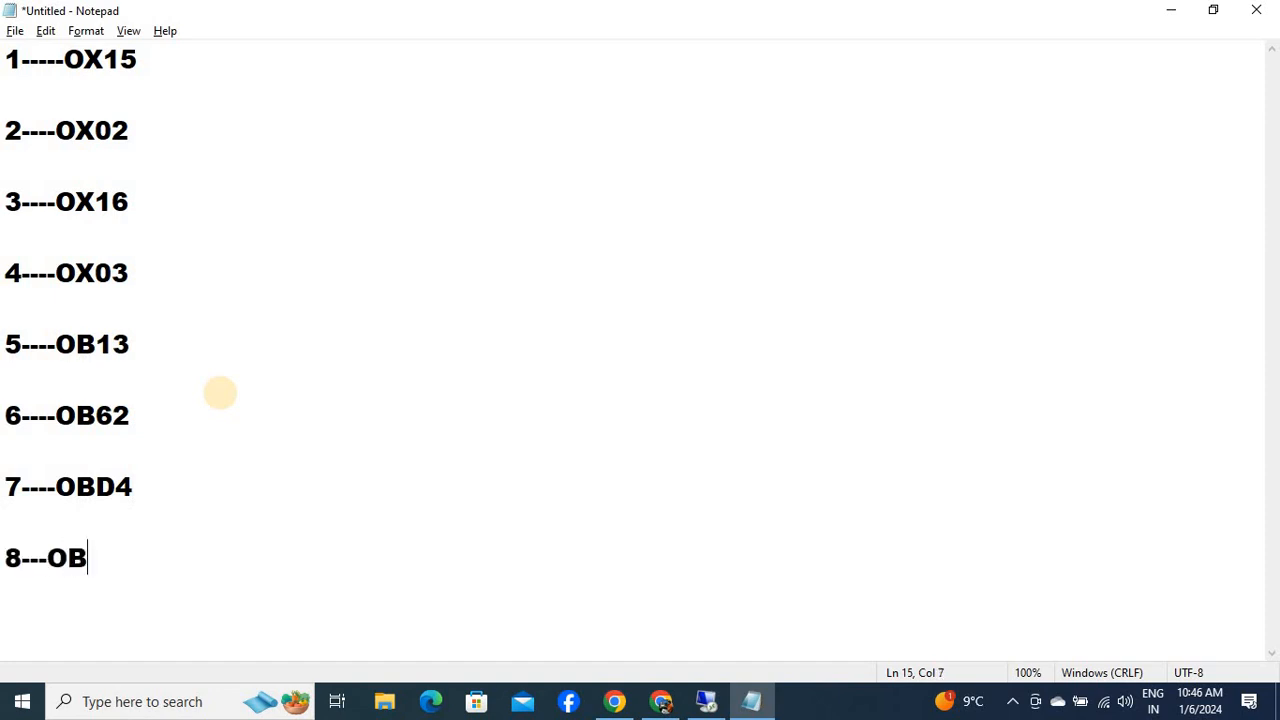
{"action": "type", "text": "53"}
{"action": "key", "text": "Left"}
{"action": "key", "text": "Left"}
{"action": "key", "text": "Left"}
{"action": "key", "text": "Left"}
{"action": "type", "text": "-"}
- Insert an extra blank line above the OB13 line and switch back to the SAP session
{"action": "key", "text": "Up"}
{"action": "key", "text": "Up"}
{"action": "key", "text": "Up"}
{"action": "key", "text": "Up"}
{"action": "key", "text": "Up"}
{"action": "key", "text": "Up"}
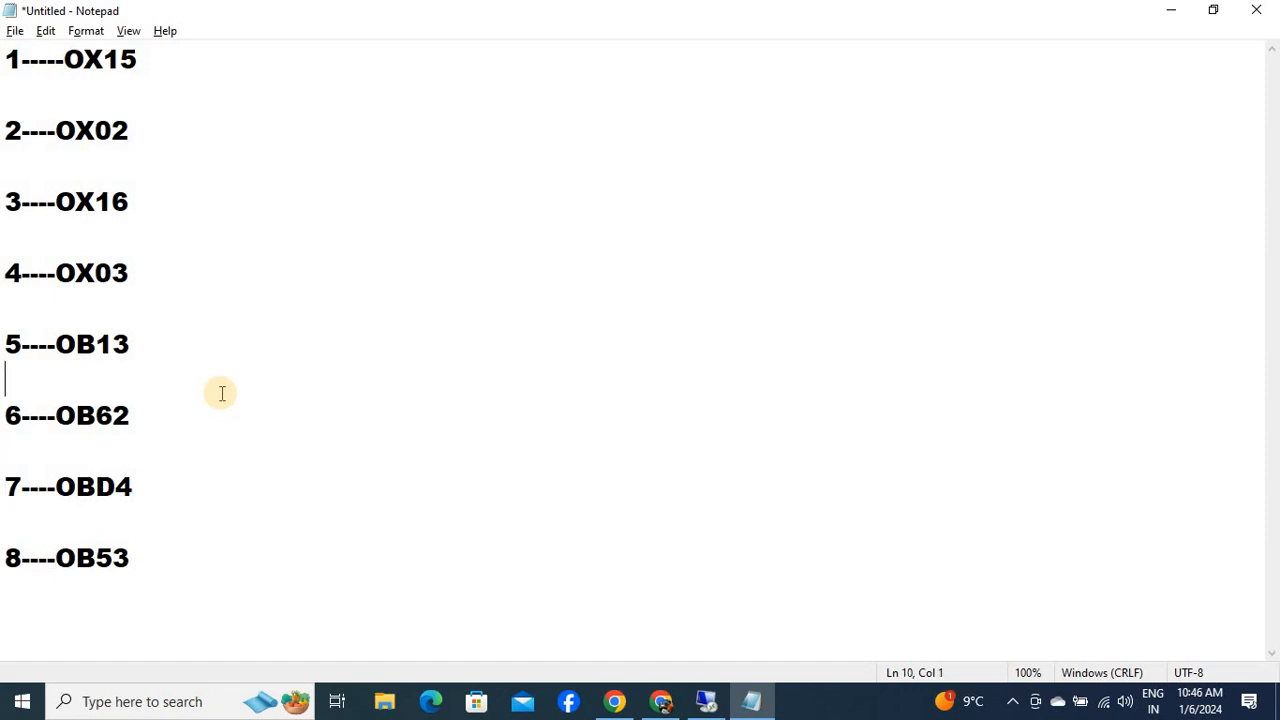
{"action": "key", "text": "Return"}
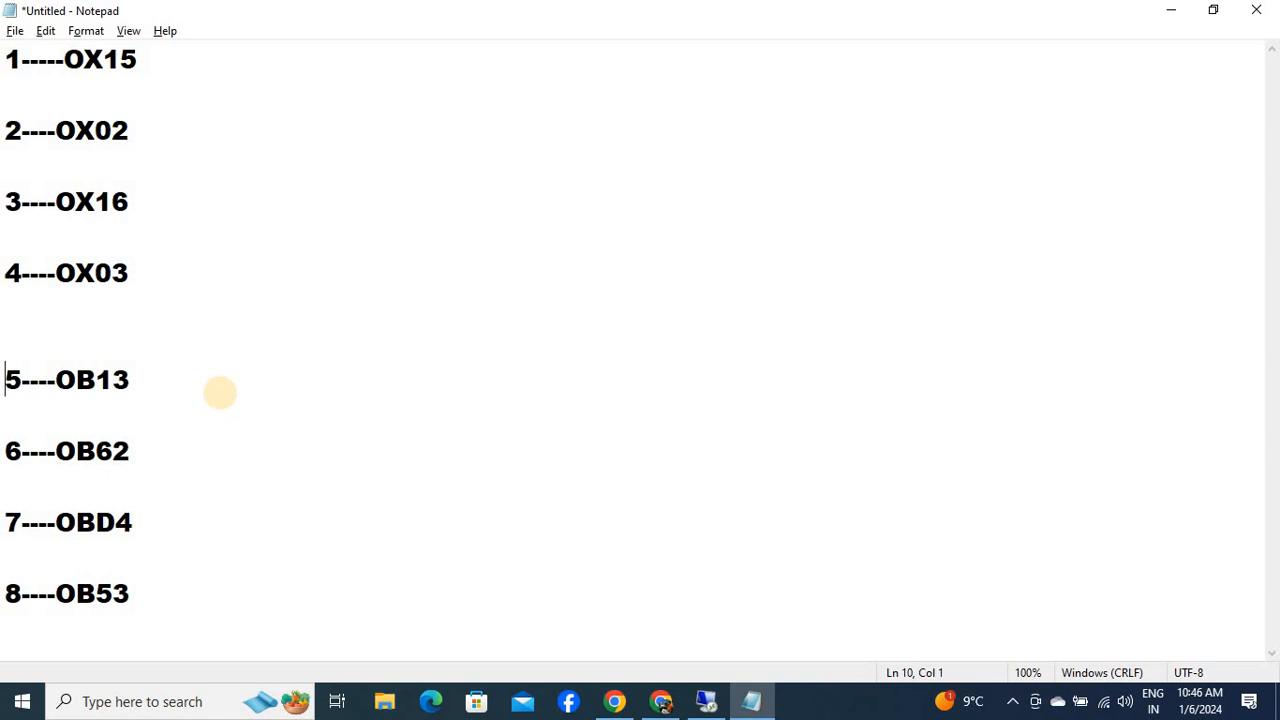
{"action": "key", "text": "alt+Tab"}
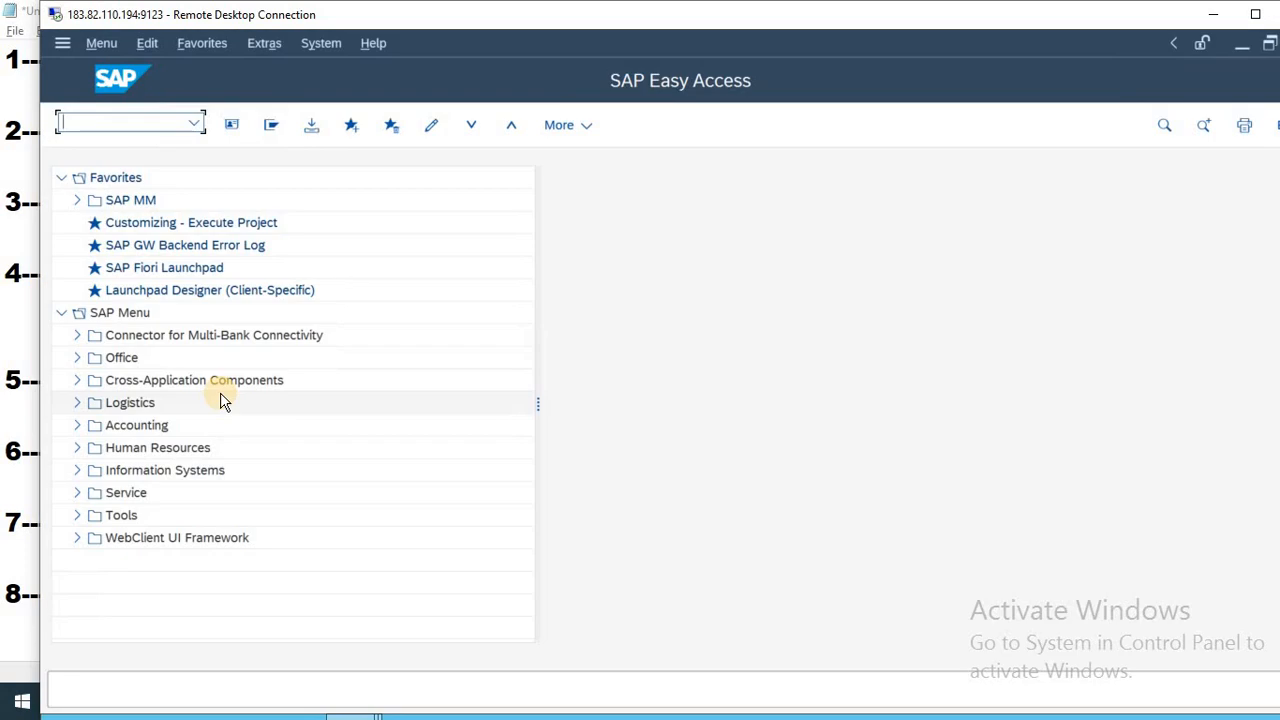
- In transaction OB13, create a new chart of accounts ENTR with the description "CHART OF ACCOUNTS FOR ENTR"
{"action": "type", "text": "OB13"}
{"action": "key", "text": "Return"}
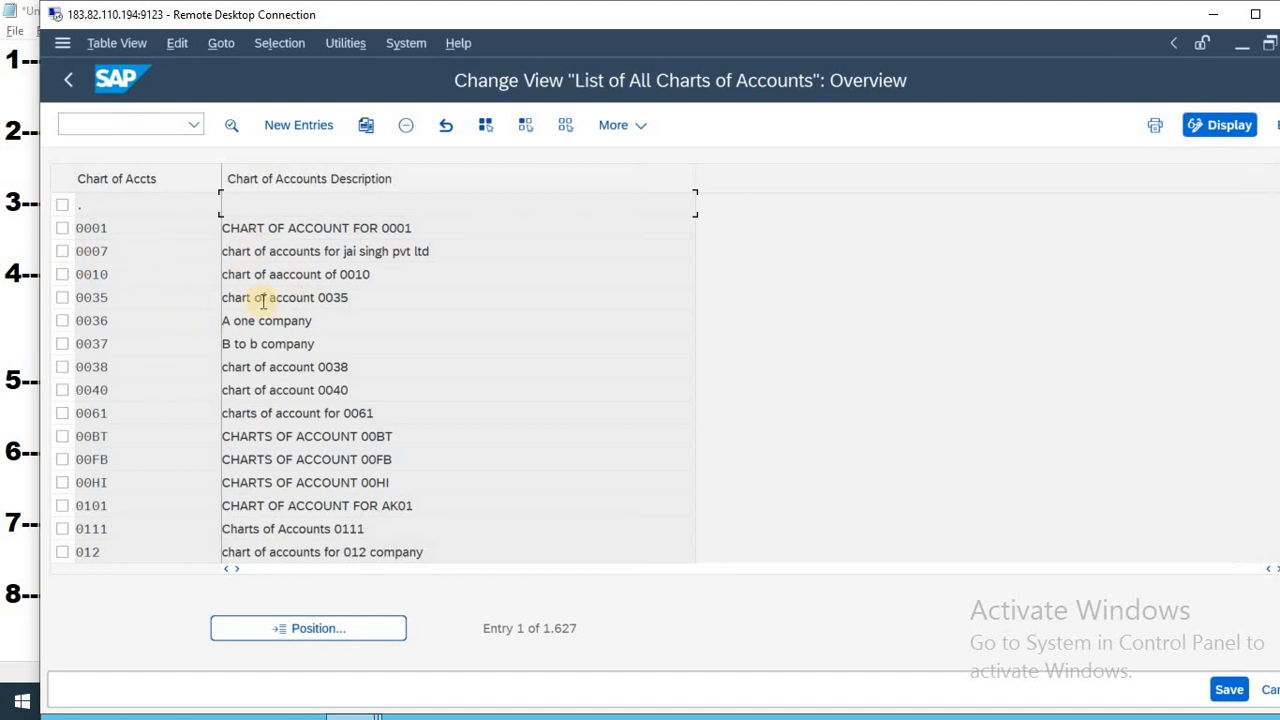
{"action": "left_click", "coordinate": [301, 126]}
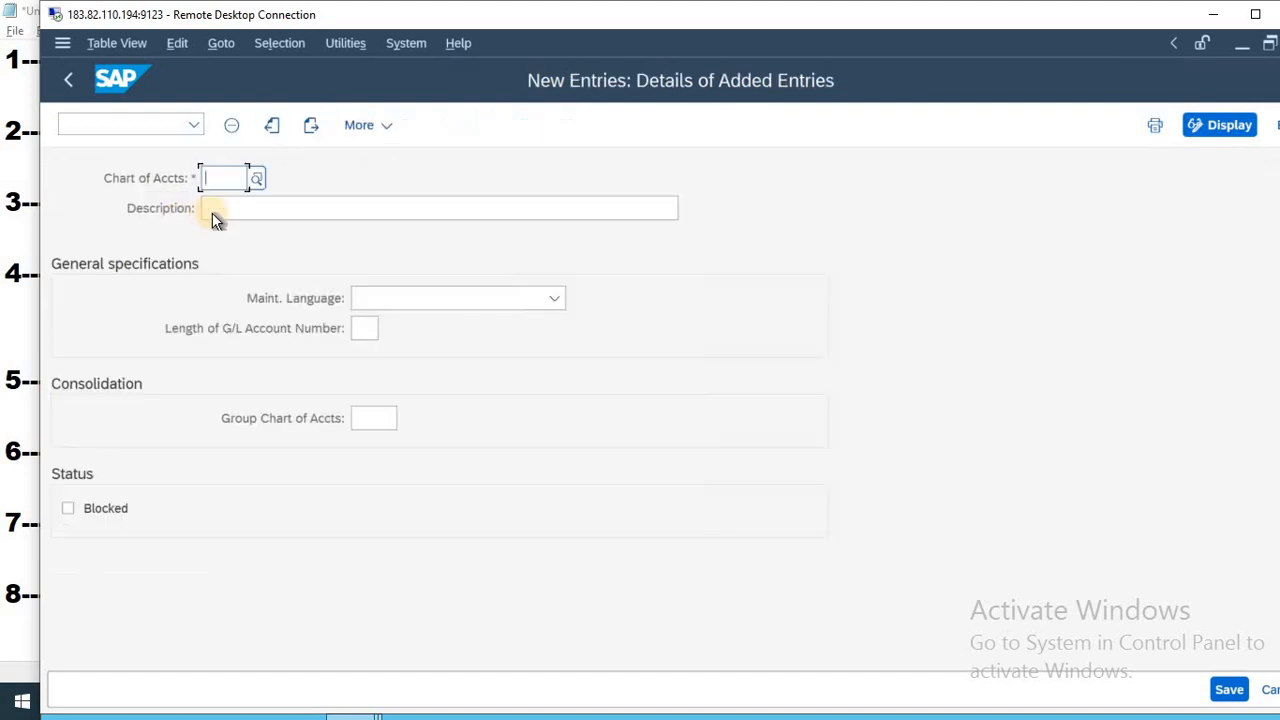
{"action": "type", "text": "ENTR"}
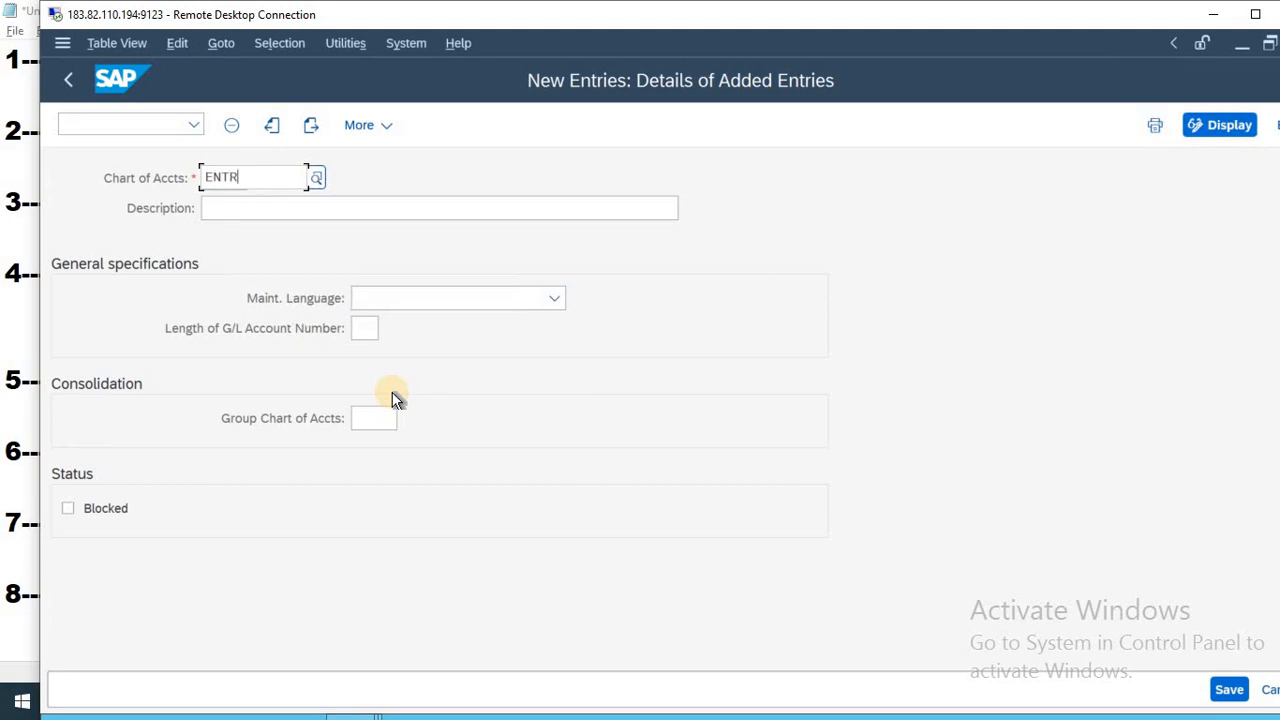
{"action": "key", "text": "Tab"}
{"action": "type", "text": "CHART "}
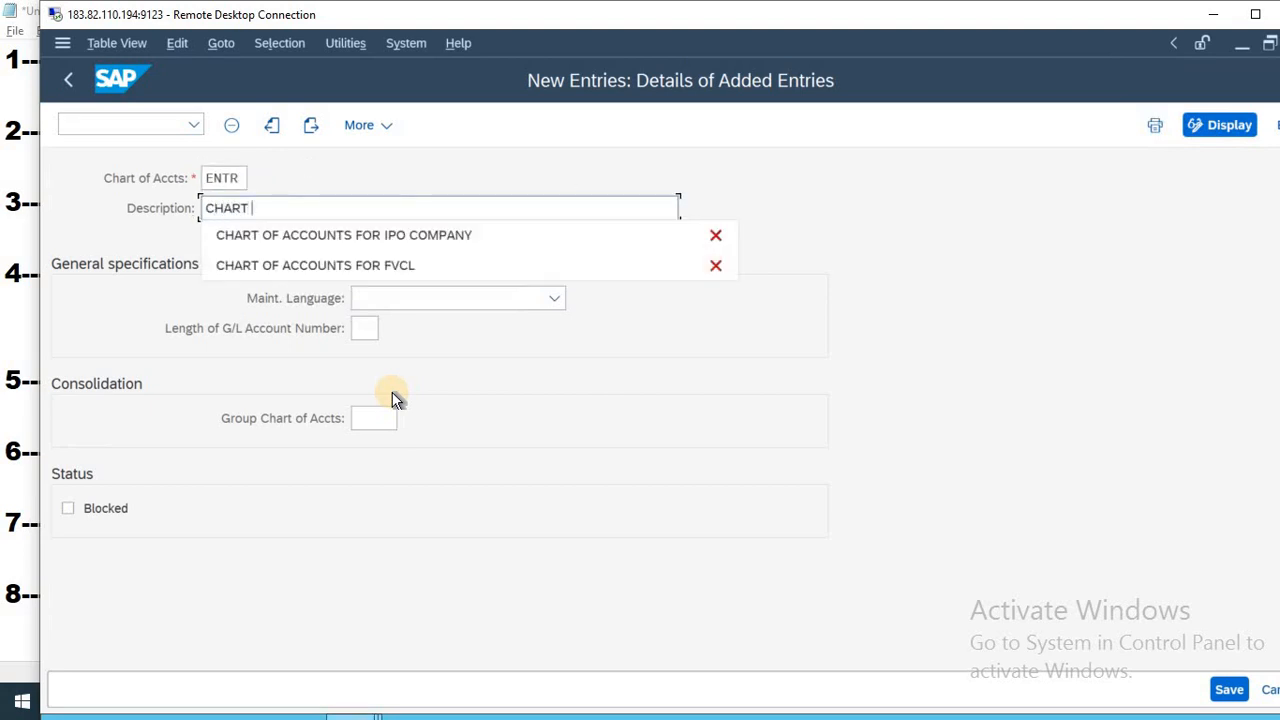
{"action": "type", "text": "OF ACCOUNTS FO"}
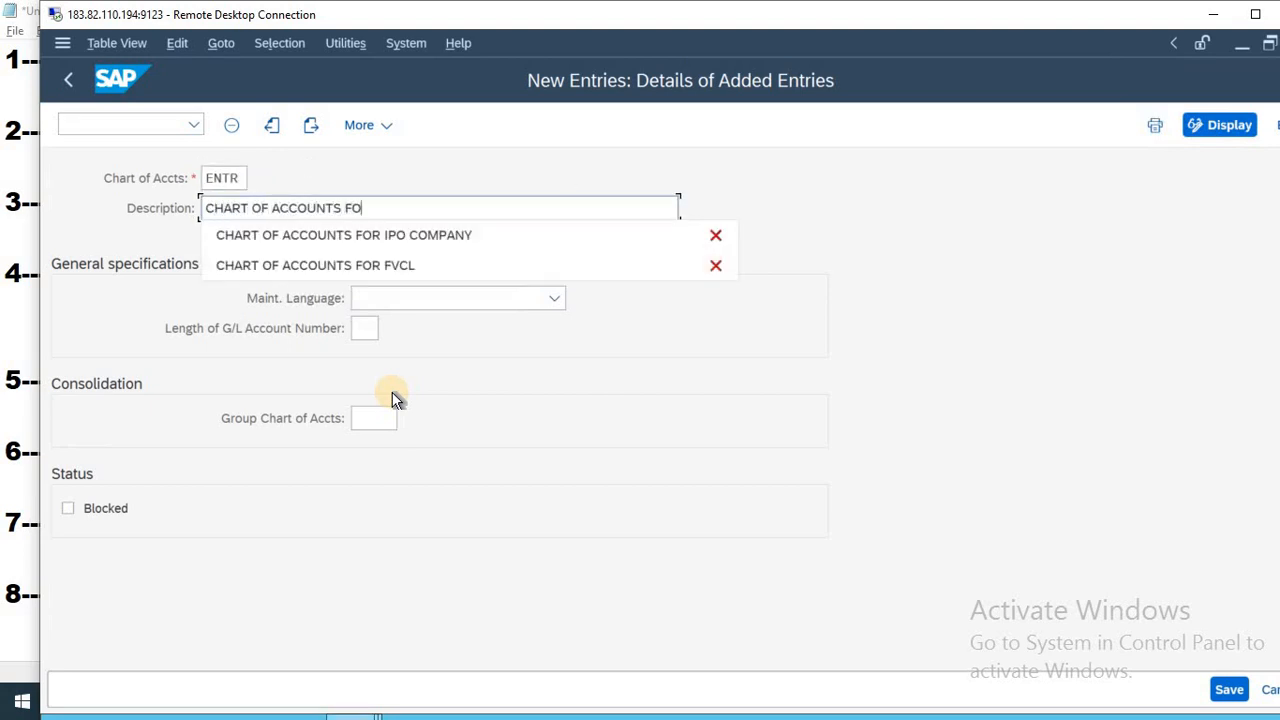
{"action": "type", "text": "R ENTR"}
- Set the chart of accounts' maintenance language to English and the length of the G/L account number to 3
{"action": "key", "text": "Tab"}
{"action": "type", "text": "E"}
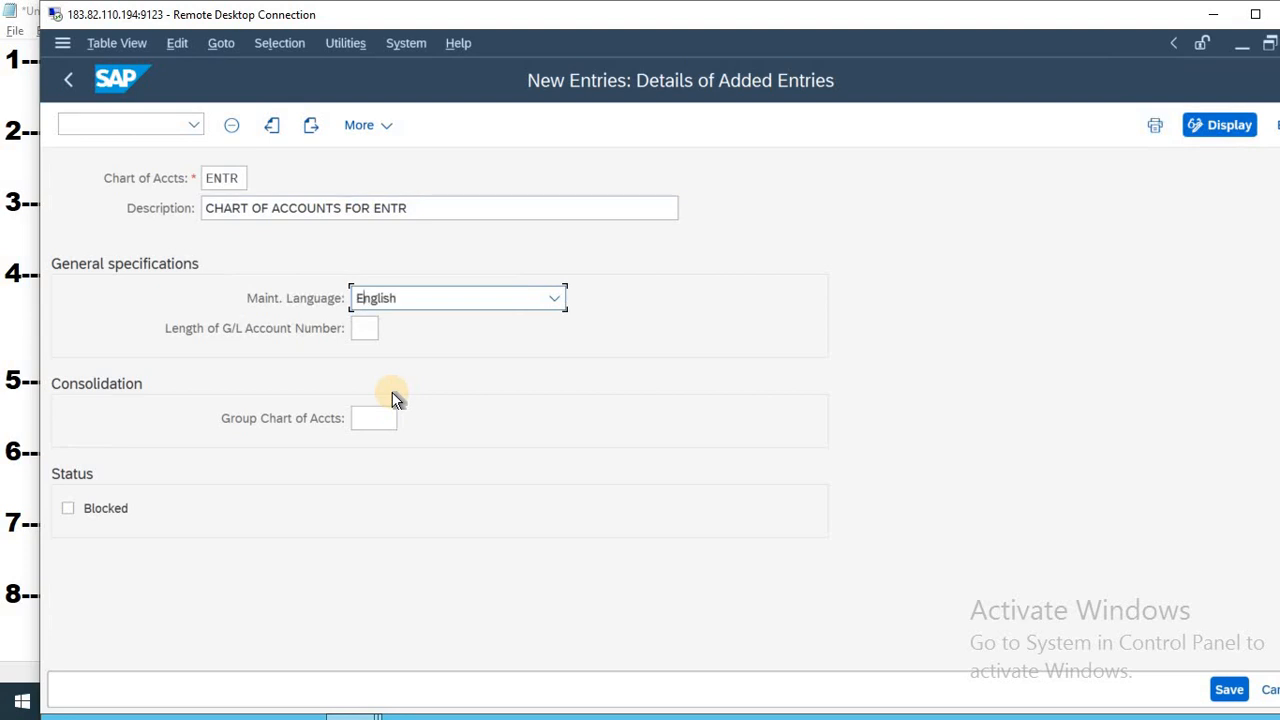
{"action": "key", "text": "Tab"}
{"action": "left_click", "coordinate": [387, 329]}
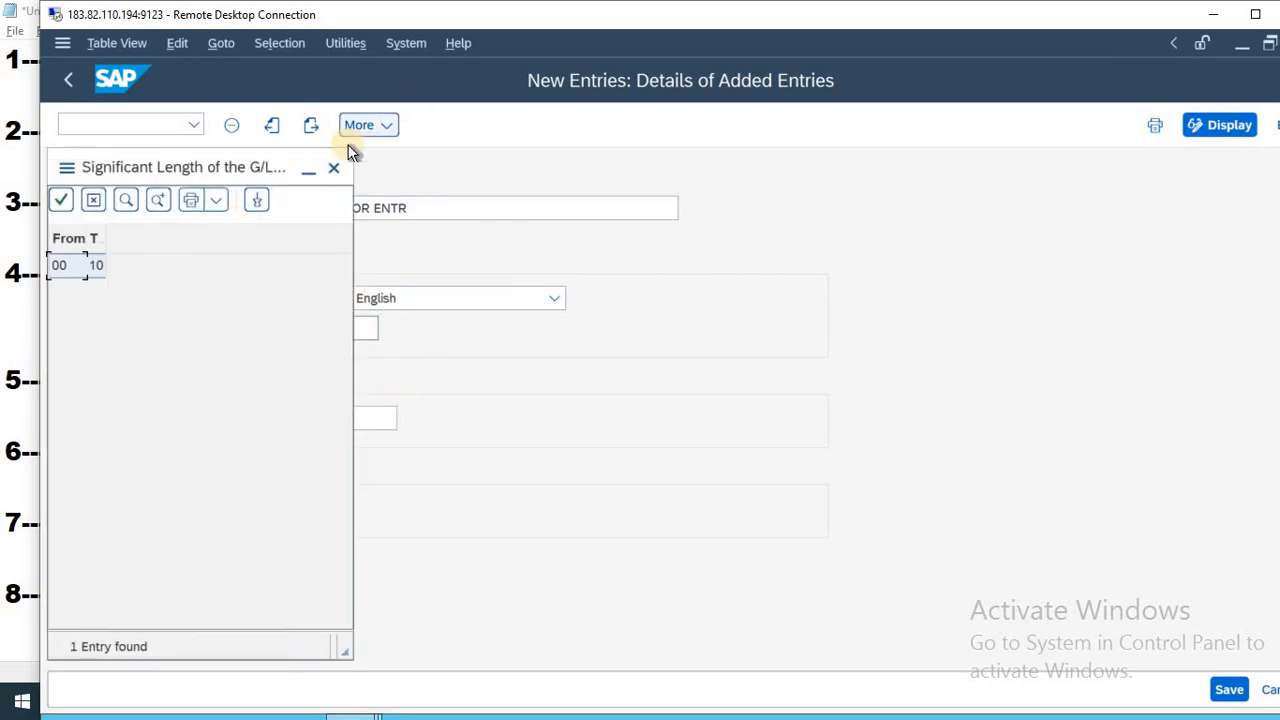
{"action": "left_click", "coordinate": [334, 170]}
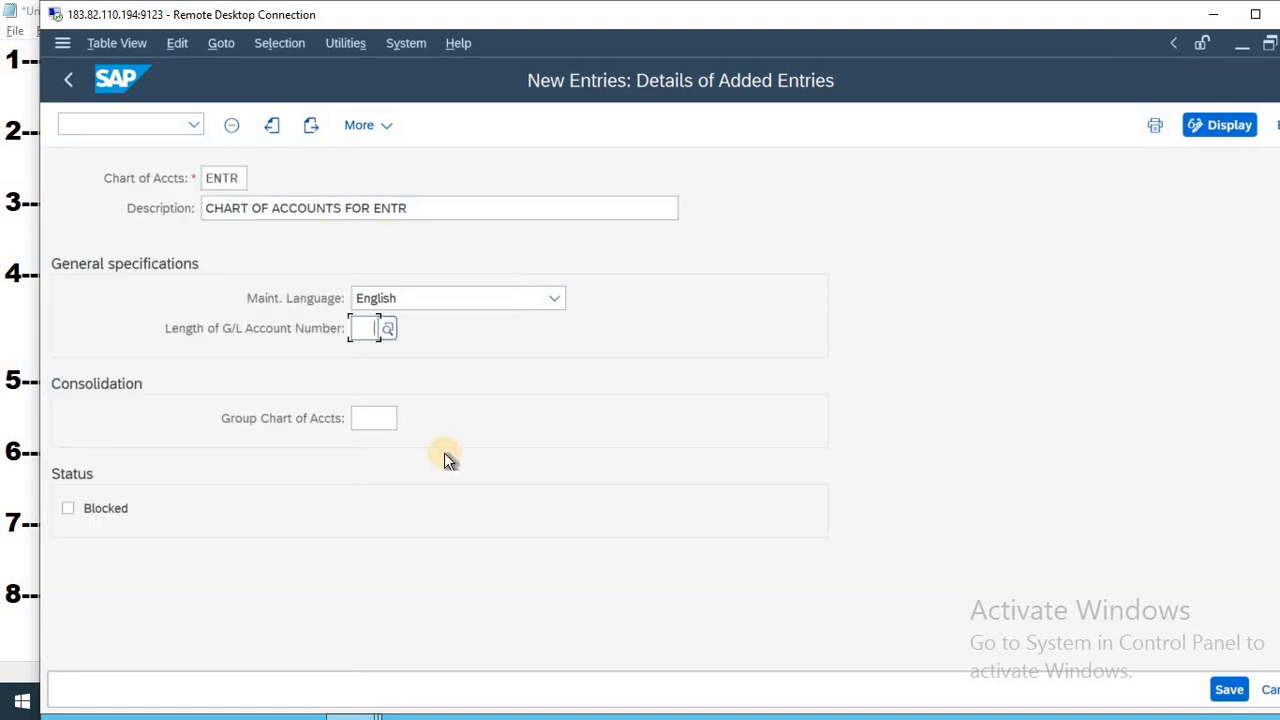
{"action": "type", "text": "3"}
- Save the new chart of accounts and return to the SAP Easy Access screen
{"action": "left_click", "coordinate": [1230, 692]}
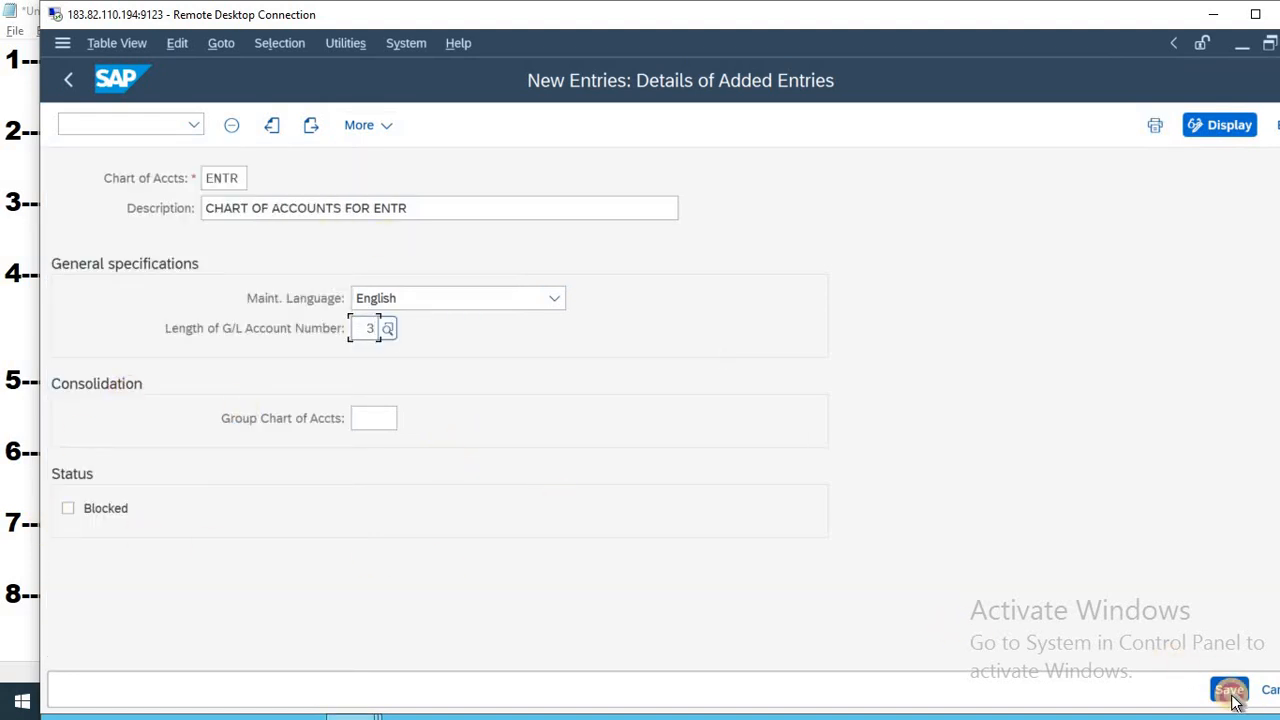
{"action": "key", "text": "Return"}
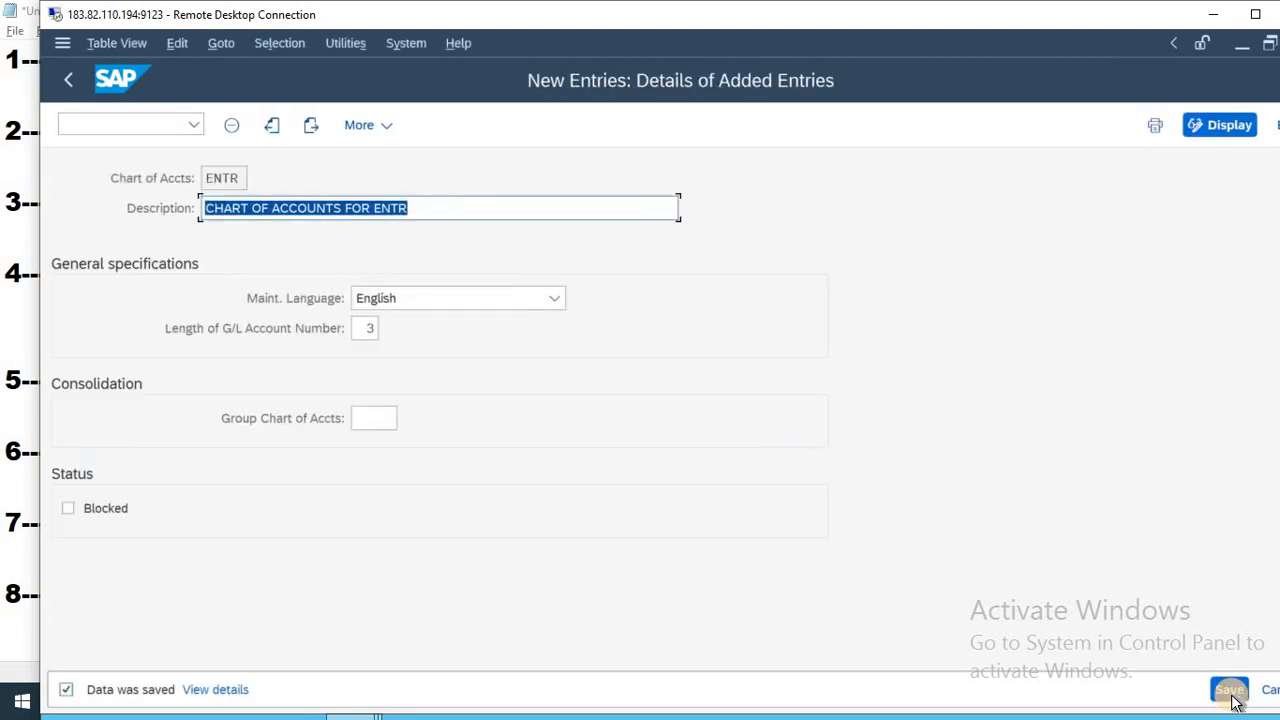
{"action": "key", "text": "F3"}
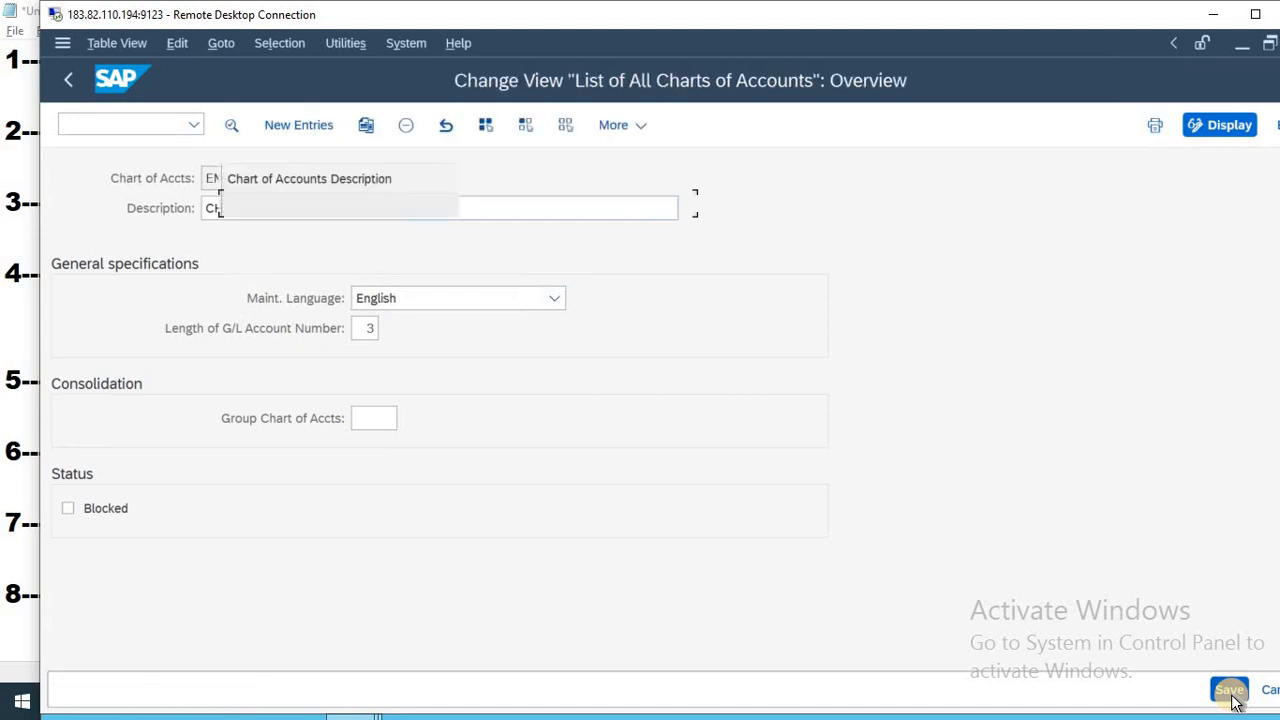
{"action": "key", "text": "F3"}
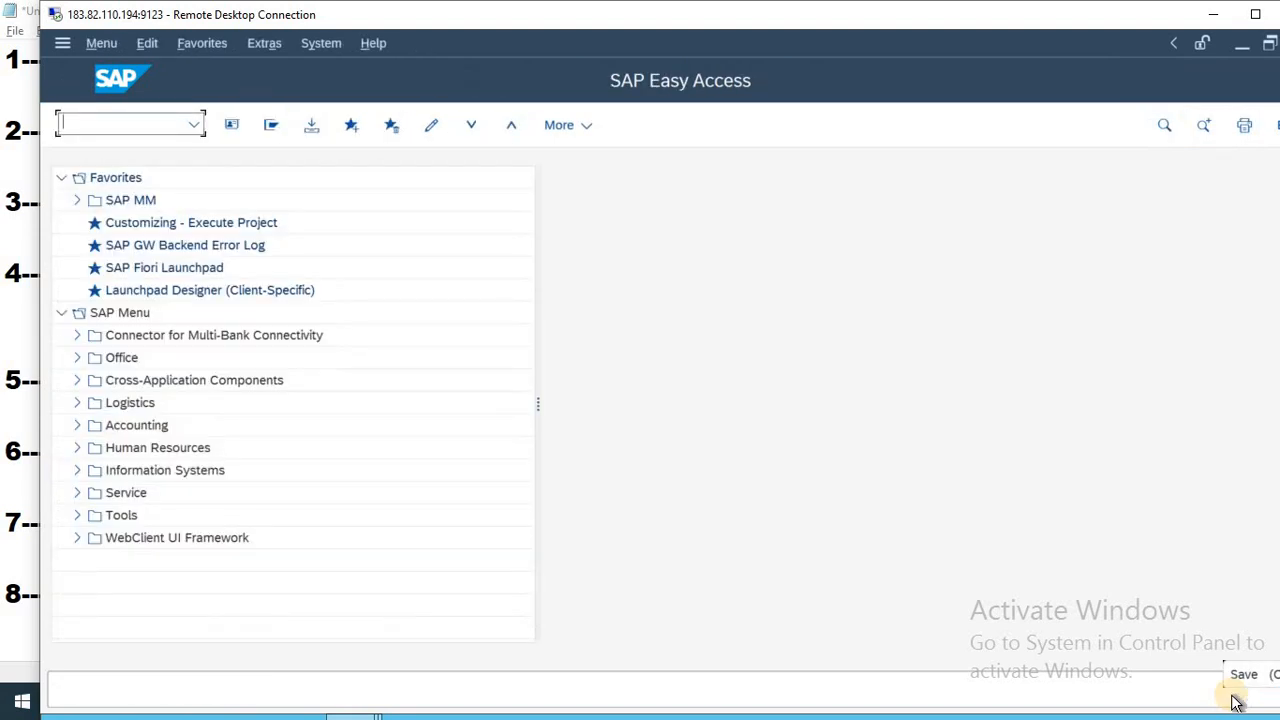
- Check the OB62 line in Notepad, then run transaction OB62 in the SAP session
{"action": "key", "text": "alt+Tab"}
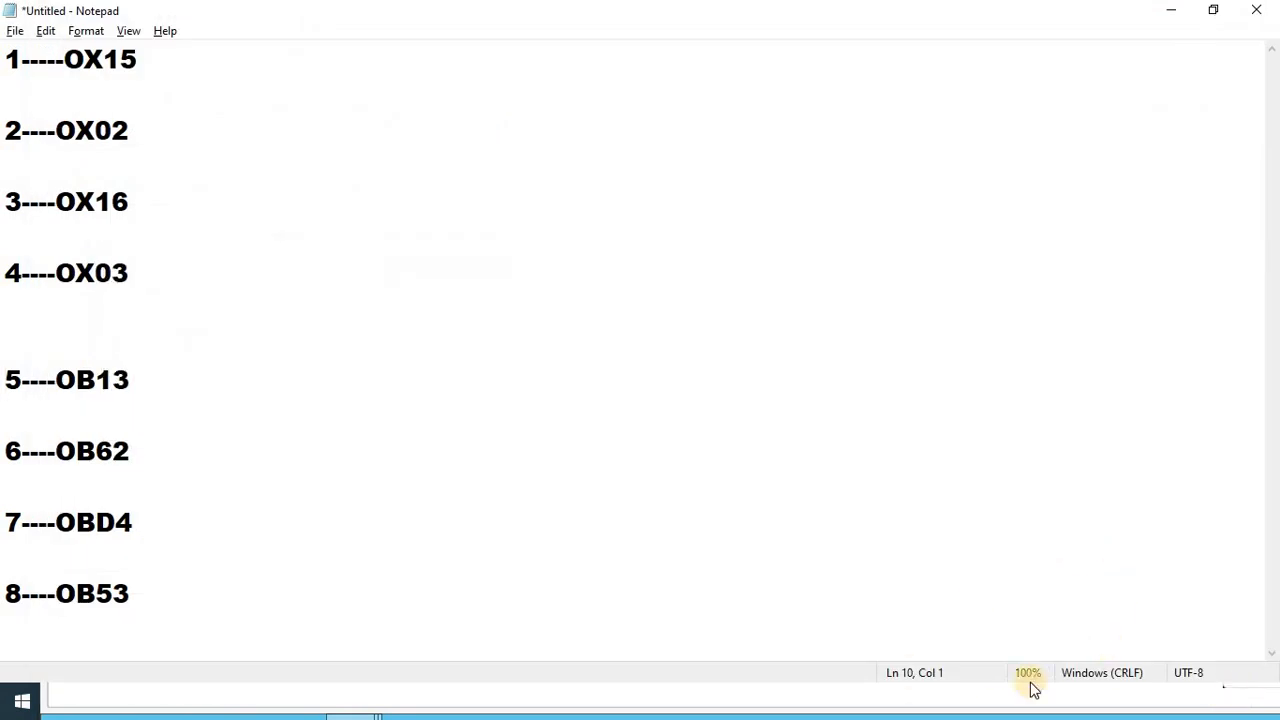
{"action": "left_click", "coordinate": [150, 443]}
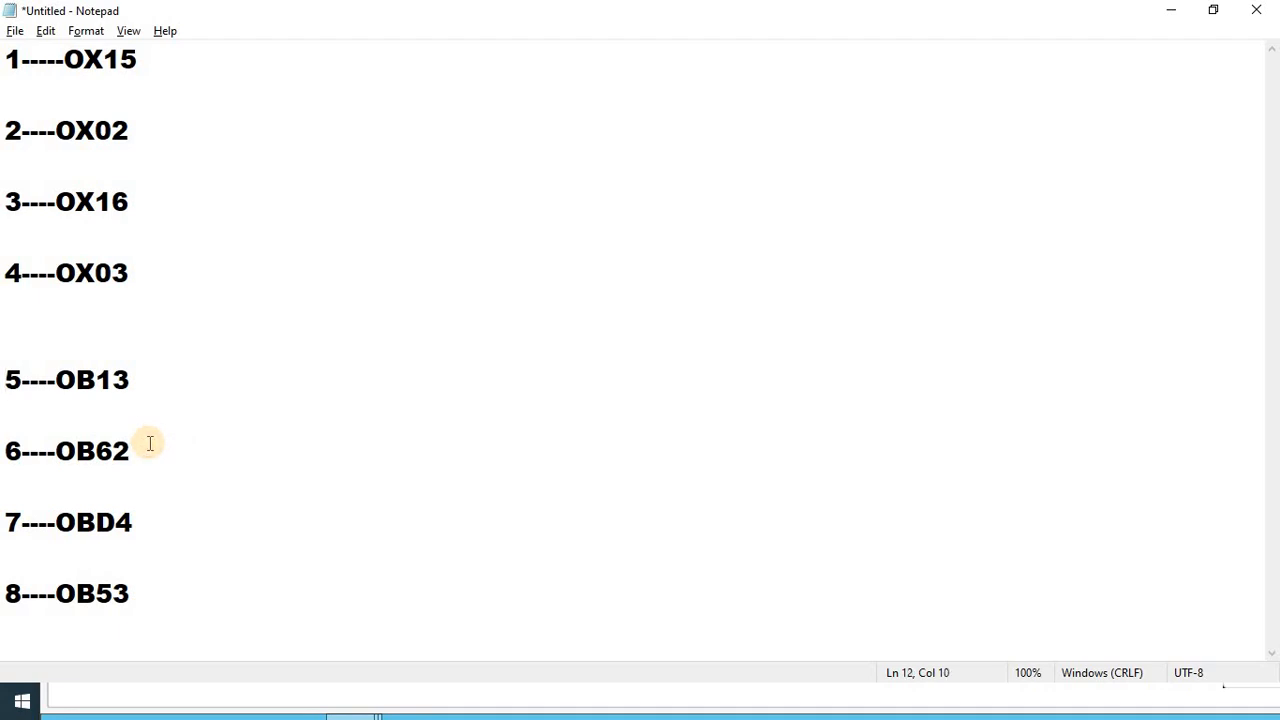
{"action": "key", "text": "alt+Tab"}
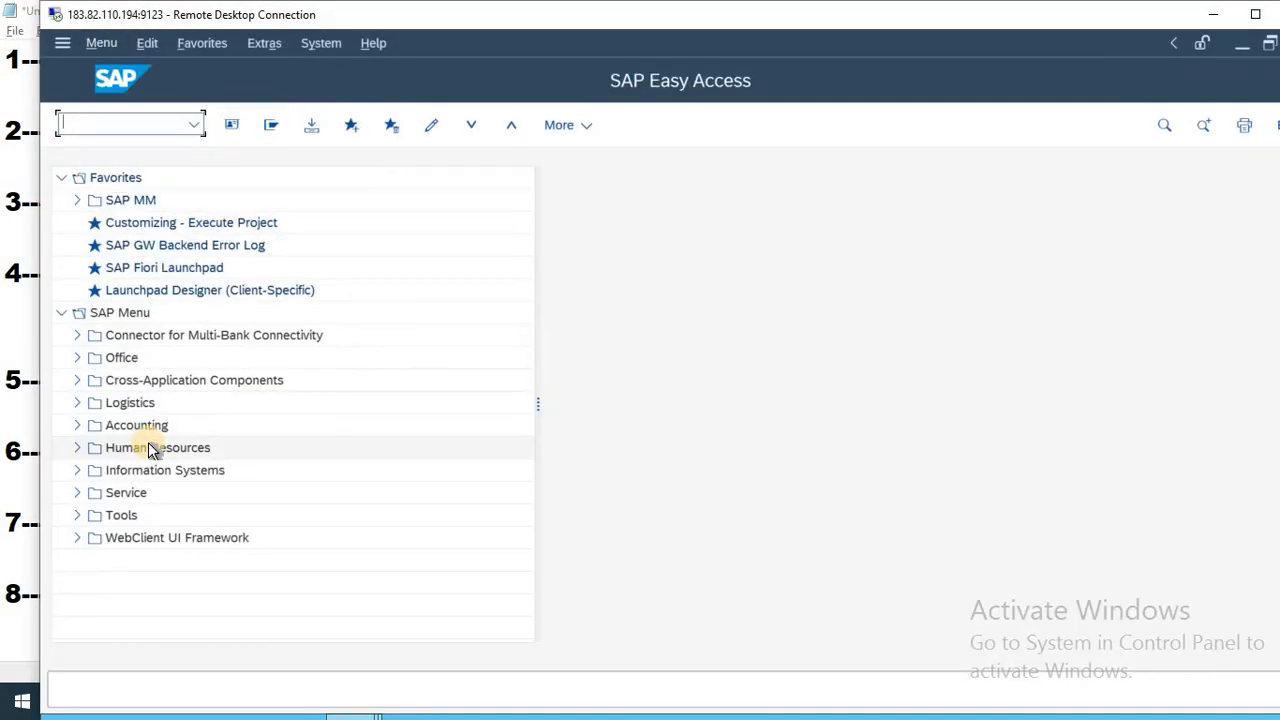
{"action": "type", "text": "OB62"}
{"action": "key", "text": "Return"}
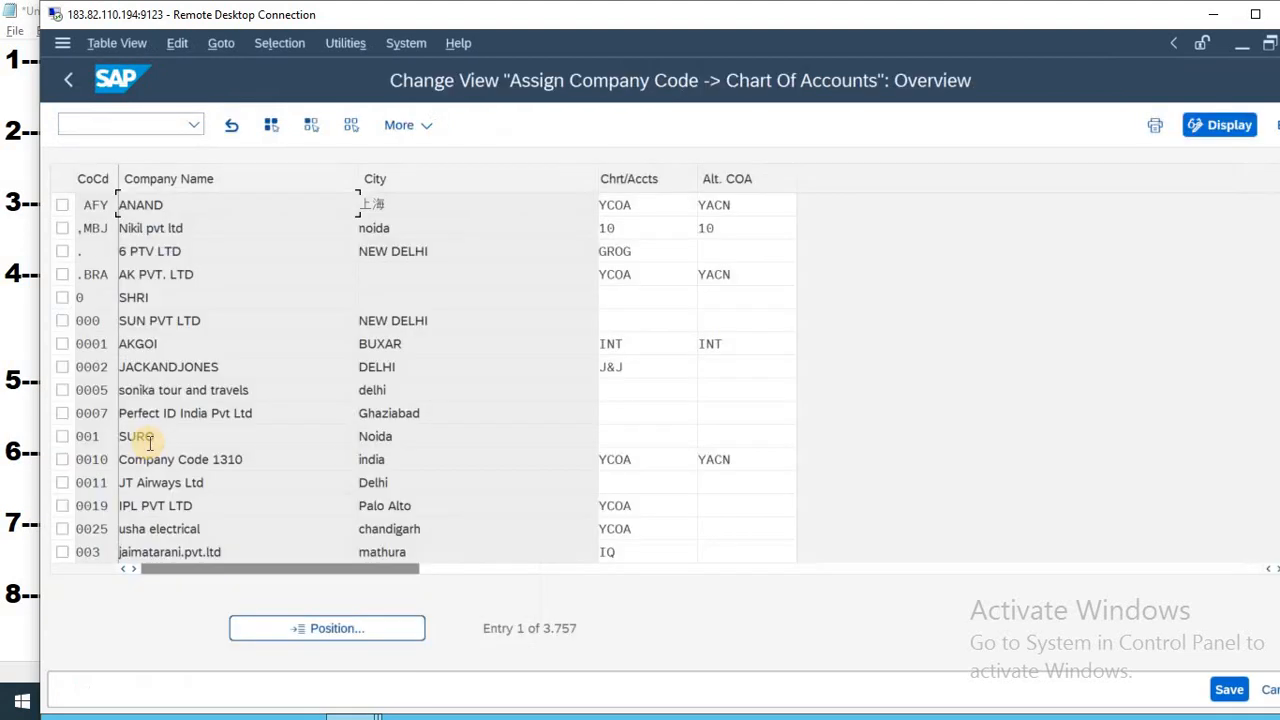
- Position the overview on company code ENTR and assign chart of accounts ENTR to it
{"action": "left_click", "coordinate": [360, 630]}
{"action": "type", "text": "ENT"}
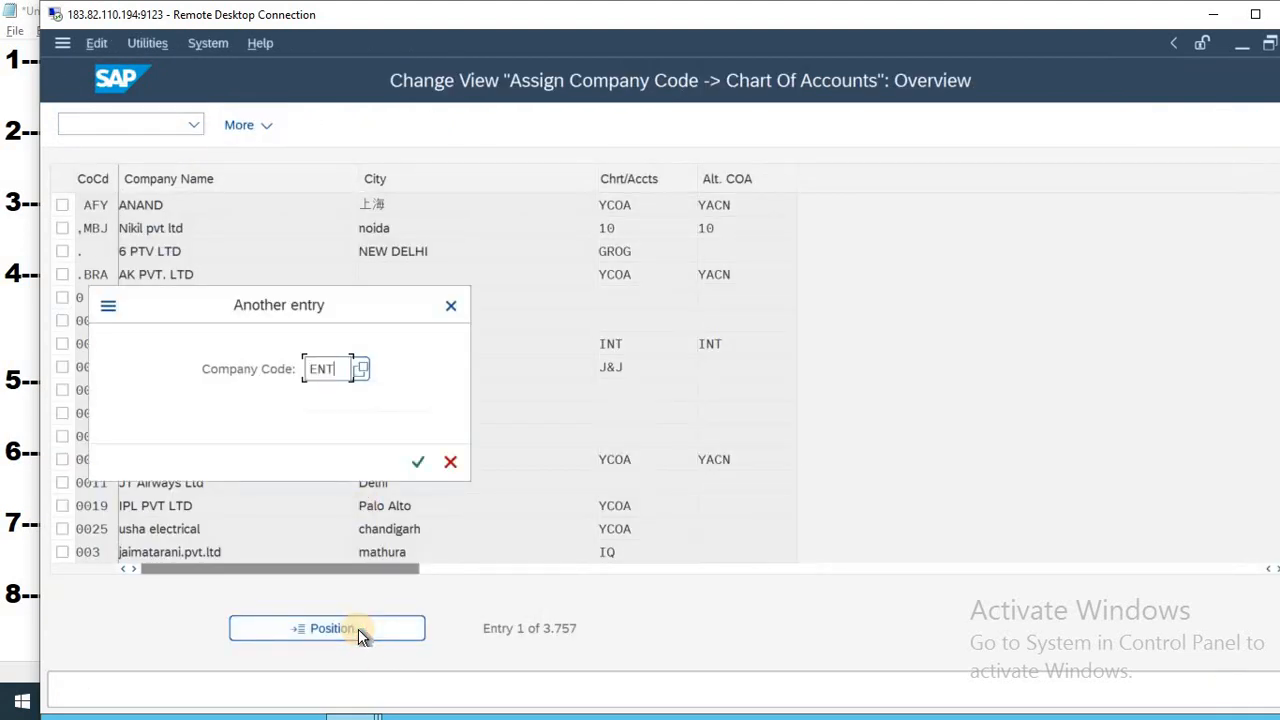
{"action": "type", "text": "R"}
{"action": "key", "text": "Return"}
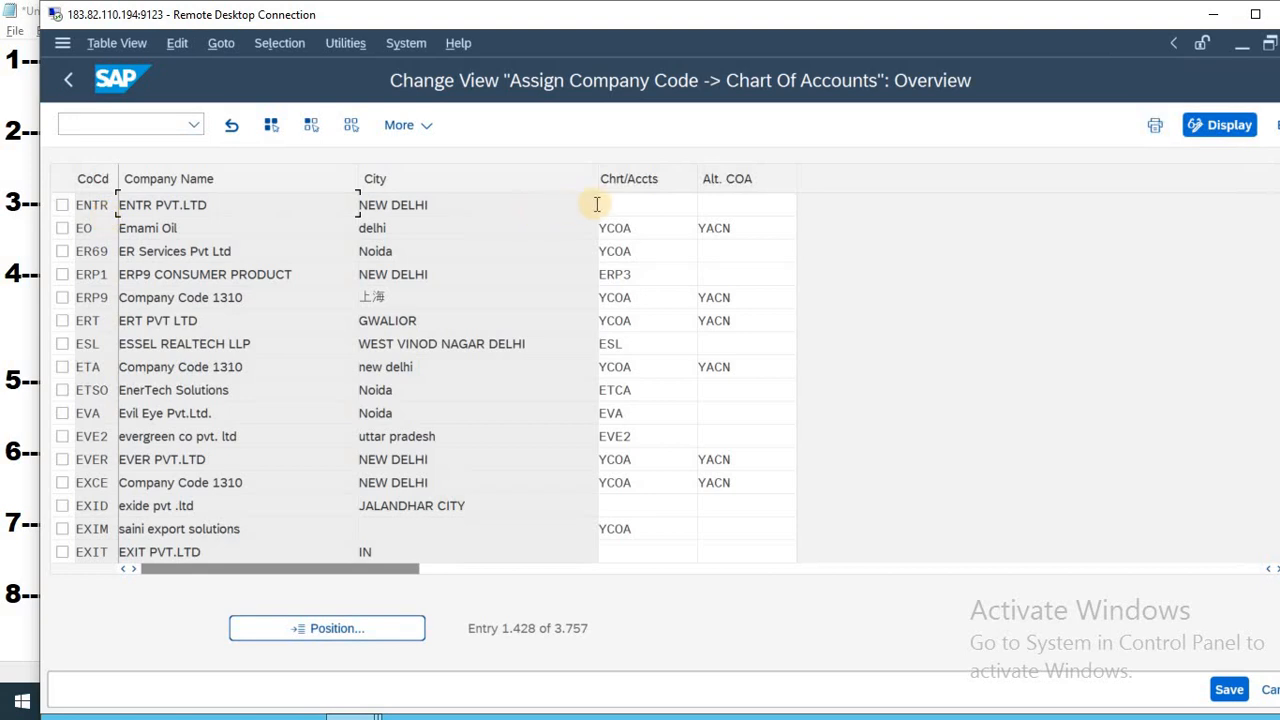
{"action": "left_click", "coordinate": [643, 206]}
{"action": "type", "text": "ENT"}
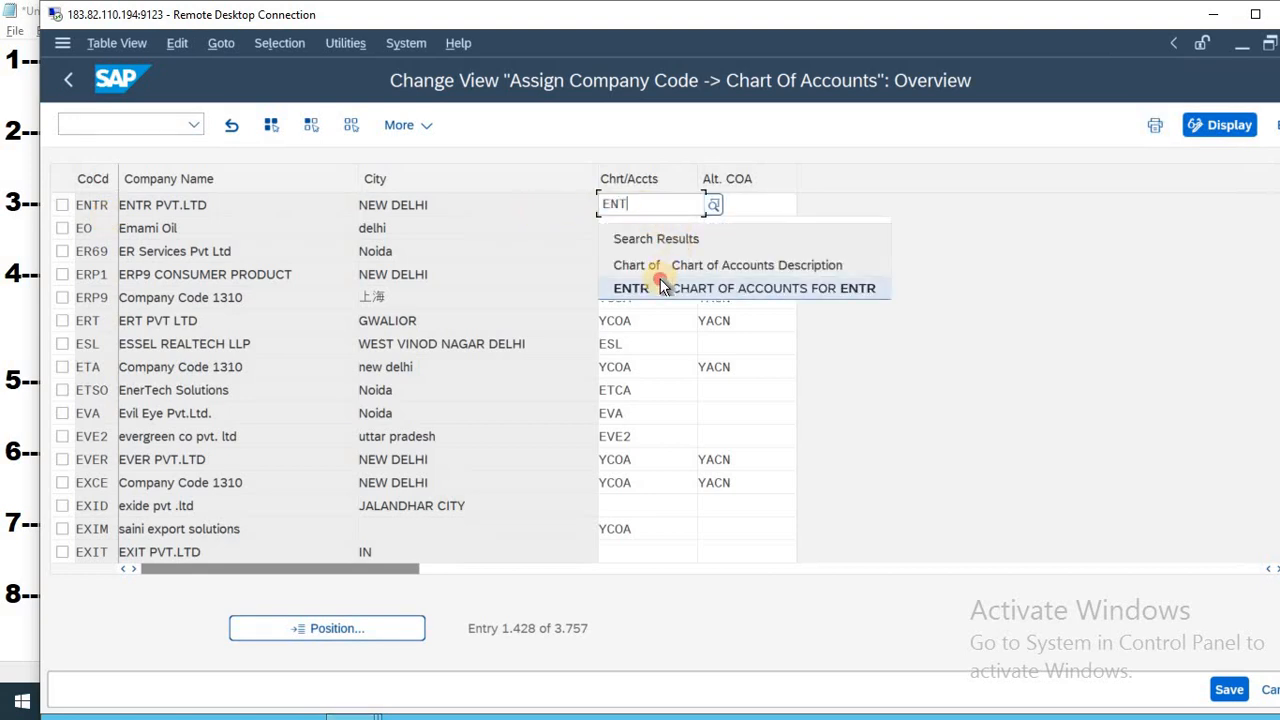
{"action": "left_click", "coordinate": [654, 282]}
- Save the company code's chart of accounts assignment and return to the SAP Easy Access screen
{"action": "left_click", "coordinate": [1230, 690]}
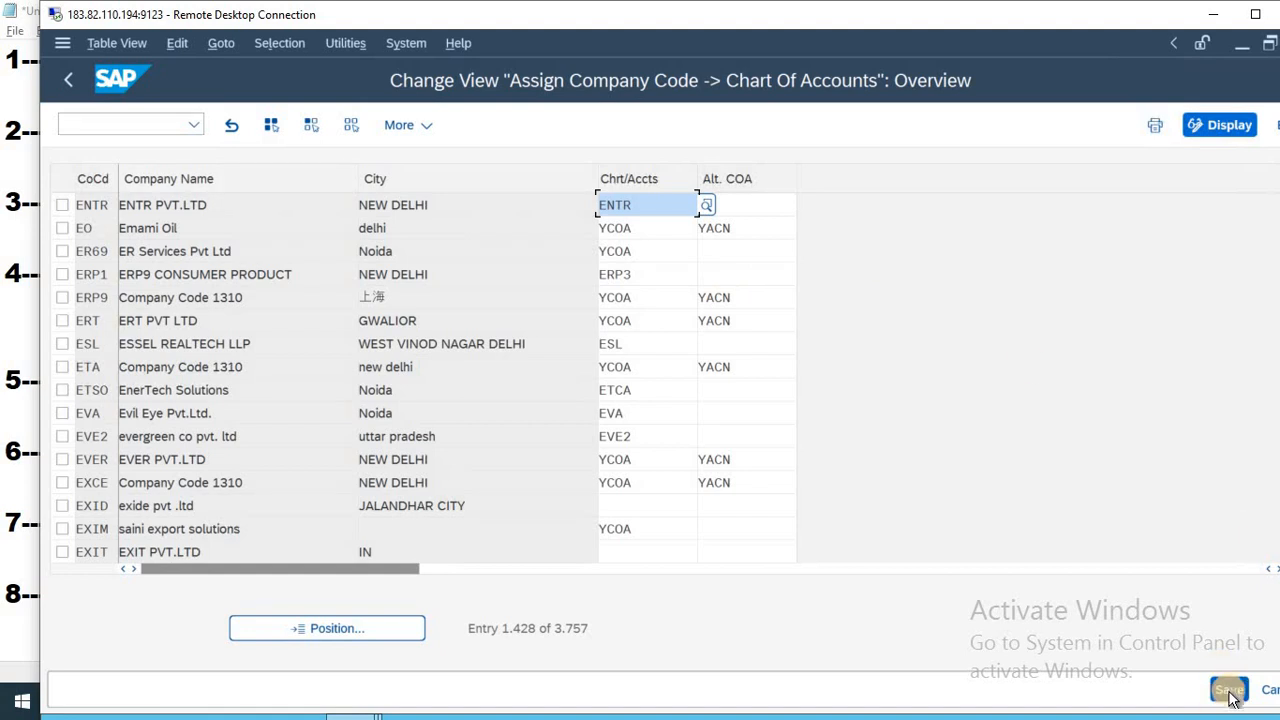
{"action": "key", "text": "Return"}
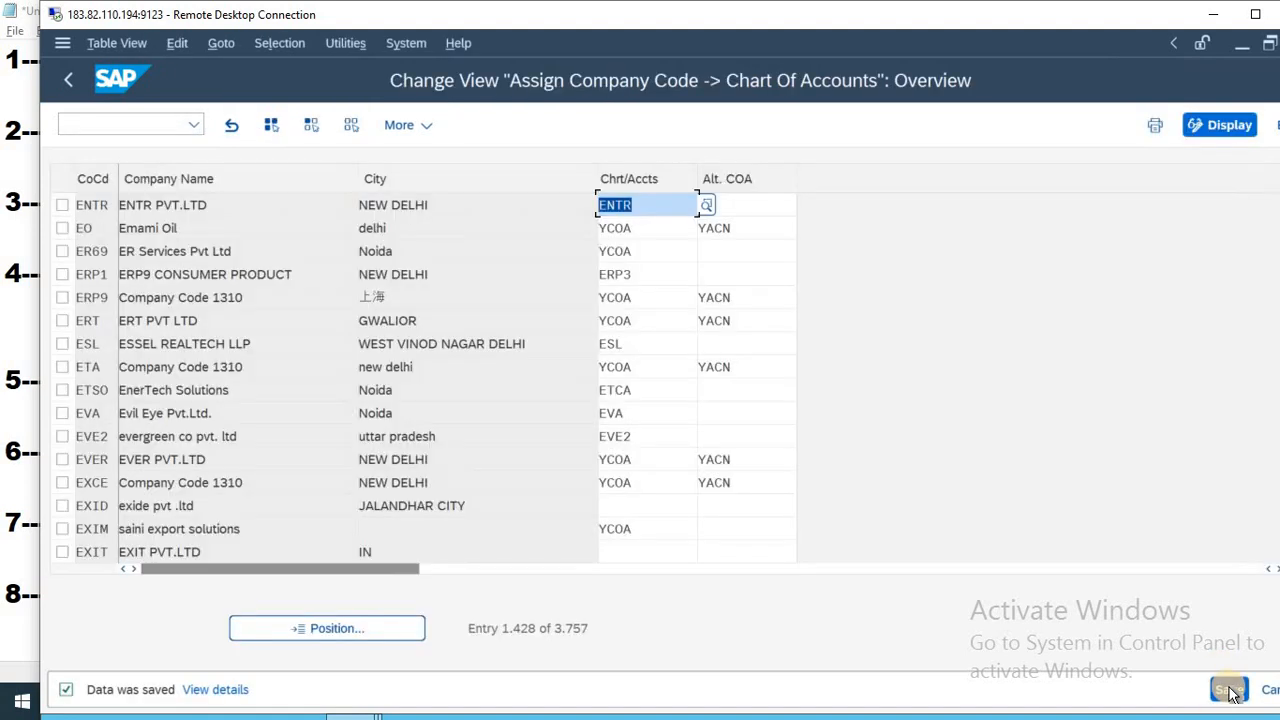
{"action": "key", "text": "F3"}
- Switch to Notepad and select the whole "7----OBD4" line to highlight it
{"action": "key", "text": "alt+Tab"}
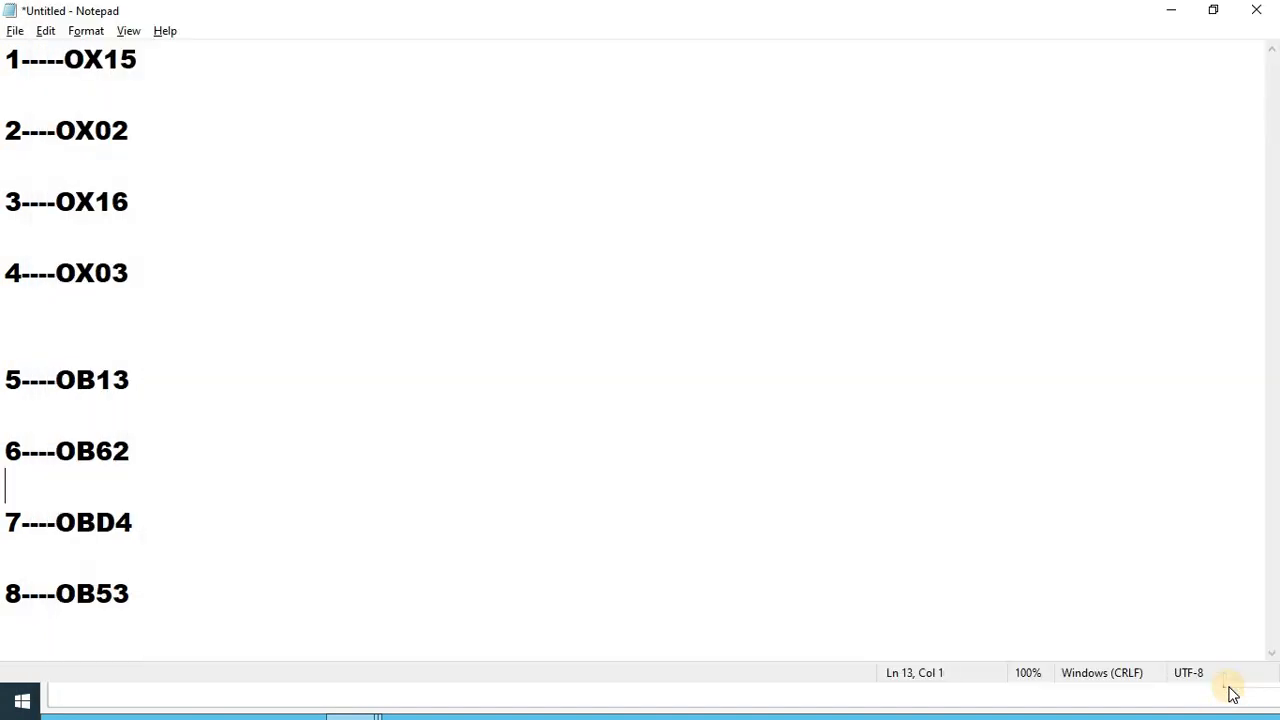
{"action": "key", "text": "shift+Right"}
{"action": "key", "text": "shift+Right"}
{"action": "key", "text": "shift+Right"}
{"action": "key", "text": "shift+Right"}
{"action": "key", "text": "shift+Right"}
{"action": "key", "text": "shift+Right"}
{"action": "key", "text": "shift+Right"}
{"action": "key", "text": "shift+Right"}
{"action": "key", "text": "shift+Right"}
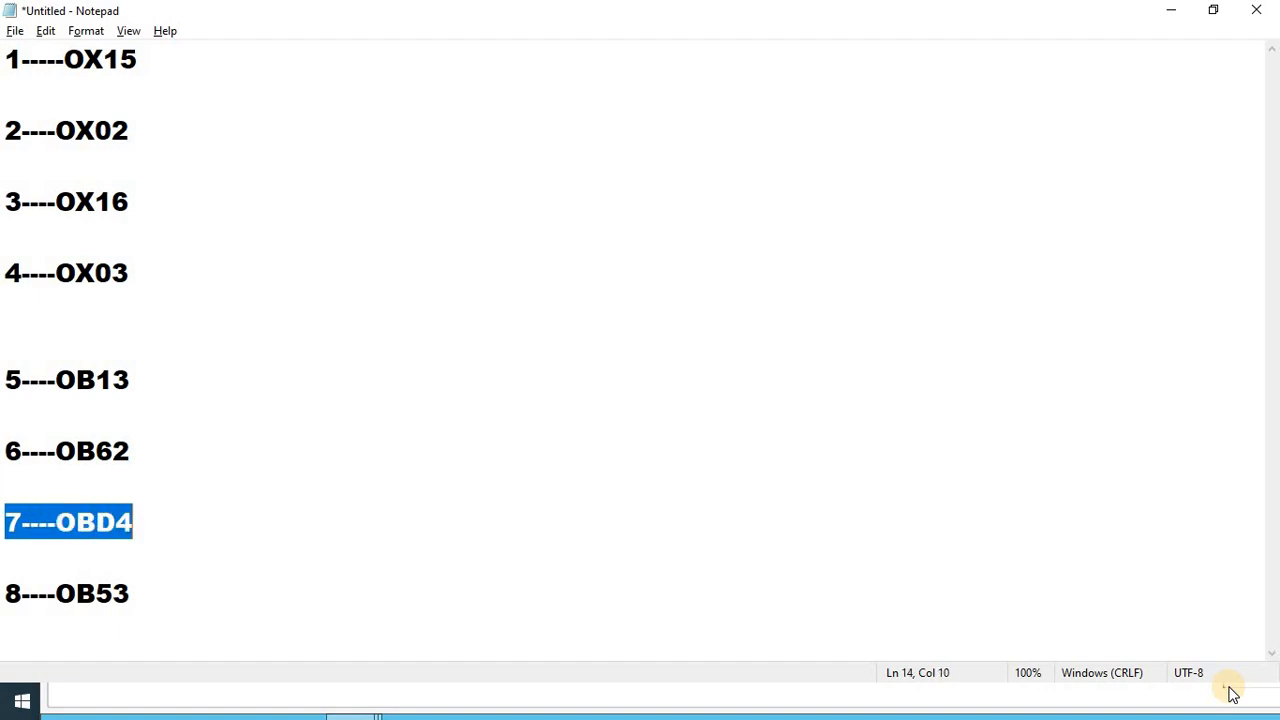
- Switch back to the SAP session, run transaction OBD4 and start new G/L account group entries
{"action": "key", "text": "alt+Tab"}
{"action": "key", "text": "F3"}
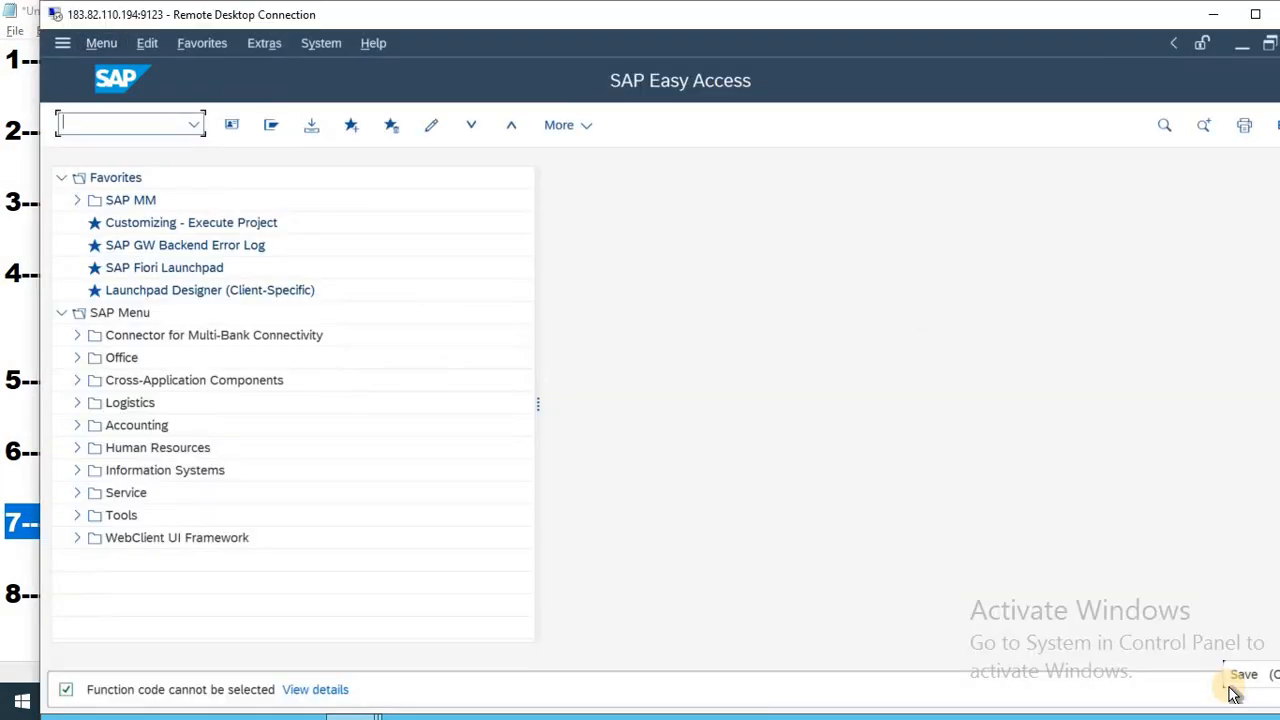
{"action": "type", "text": "OBD4"}
{"action": "key", "text": "Return"}
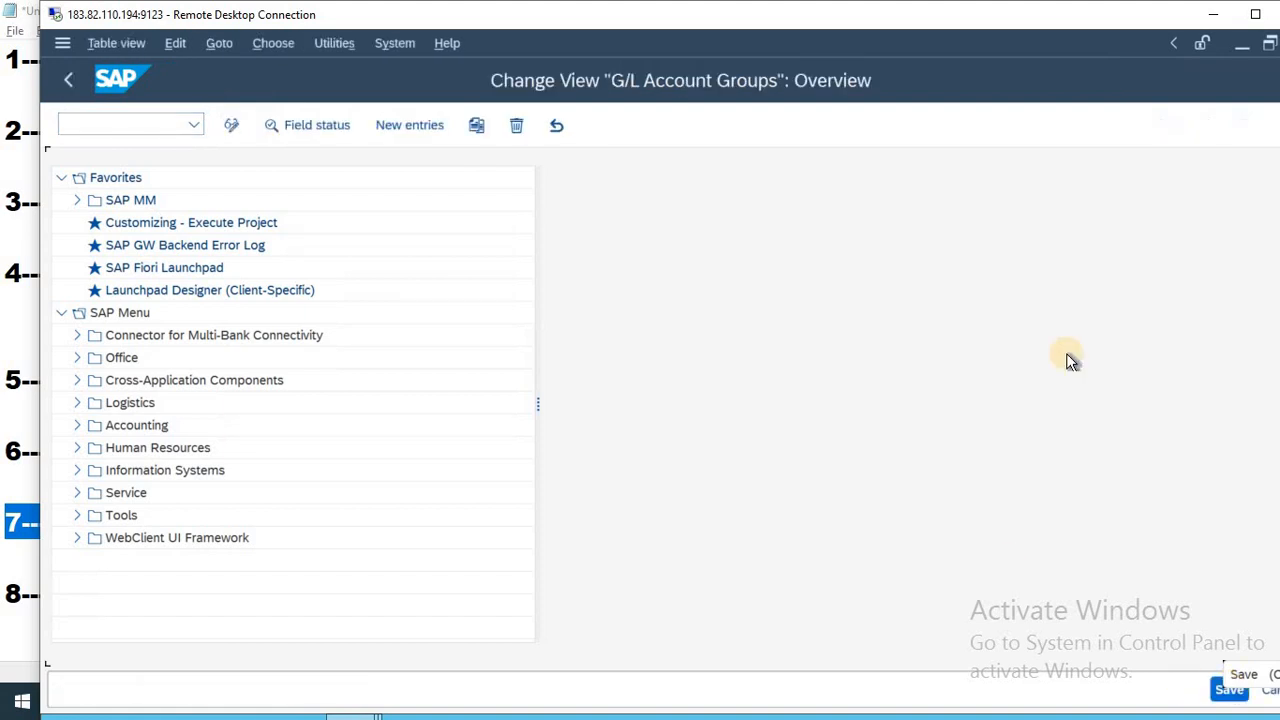
{"action": "left_click", "coordinate": [415, 125]}
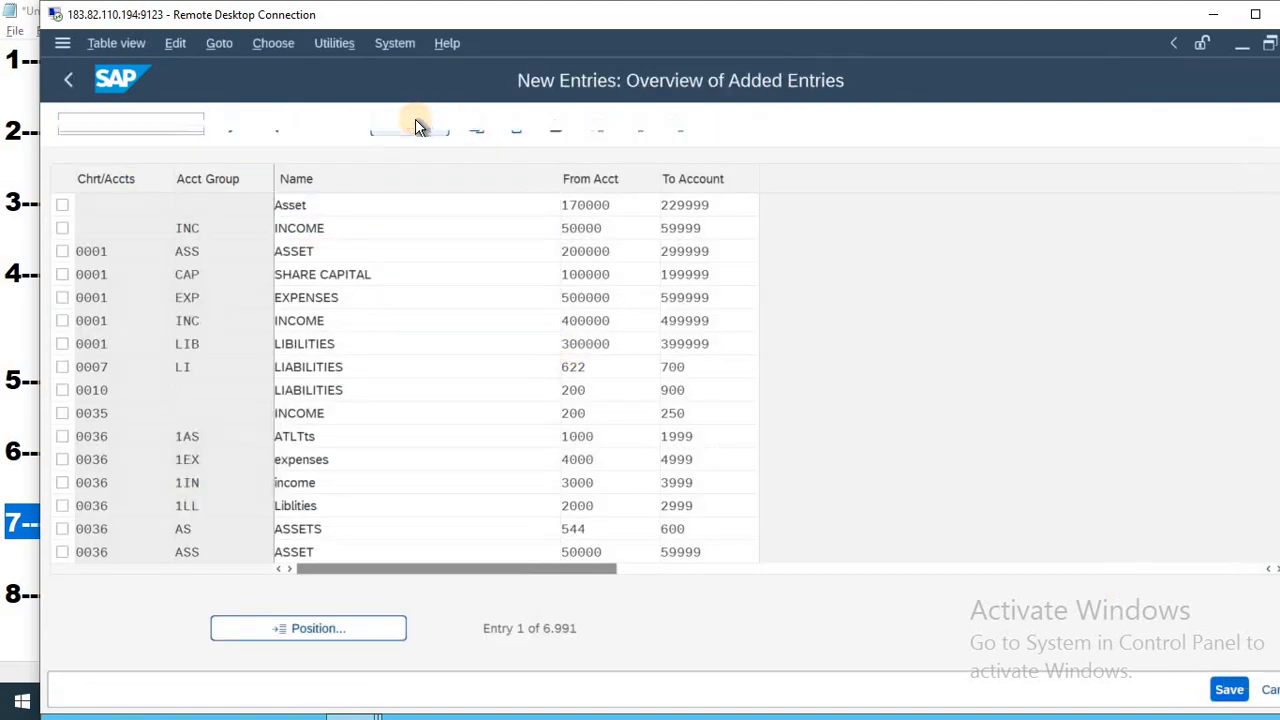
- Enter ENTR as the chart of accounts in the first five rows of the new G/L account groups
{"action": "left_click", "coordinate": [114, 204]}
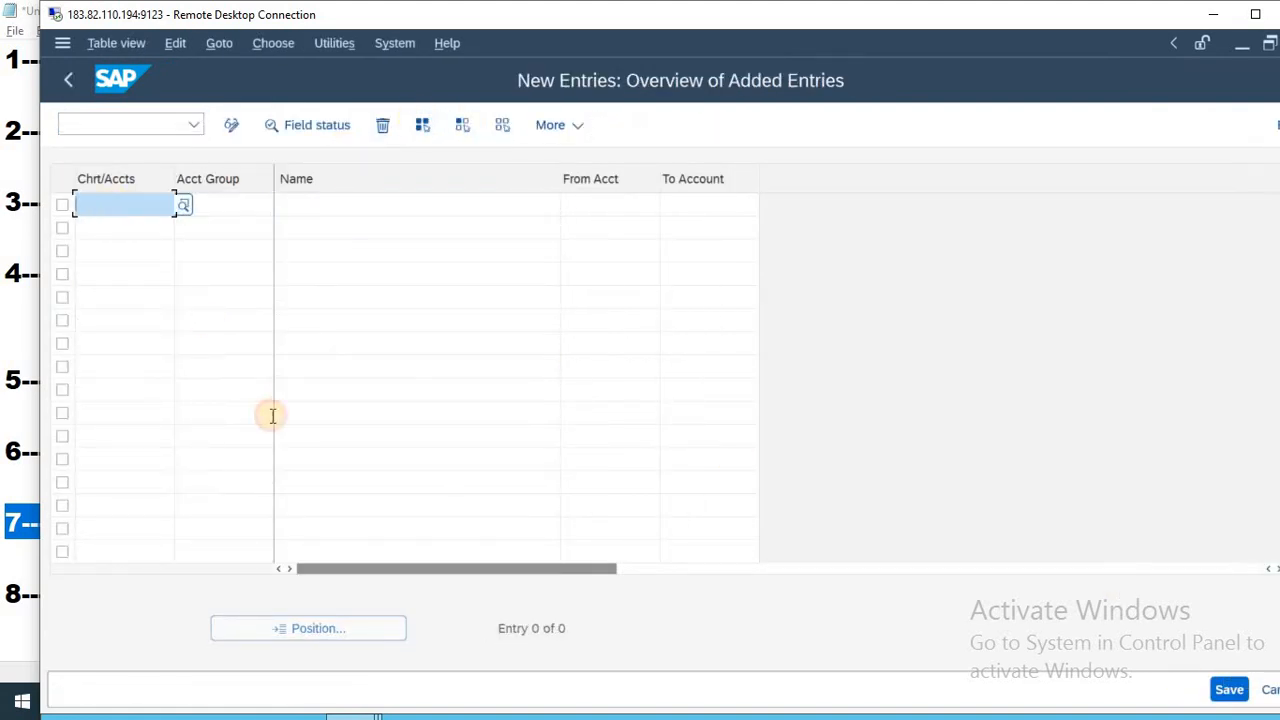
{"action": "type", "text": "ENTR"}
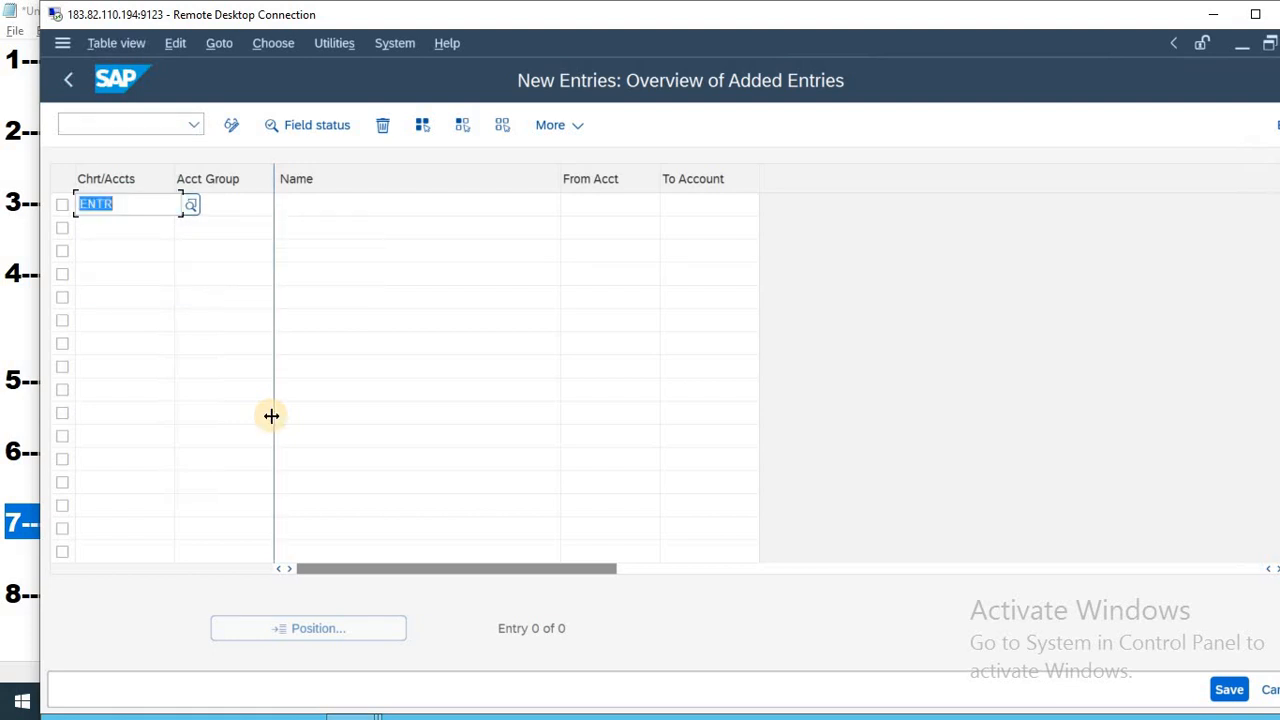
{"action": "key", "text": "Return"}
{"action": "type", "text": "ENTR"}
{"action": "key", "text": "Return"}
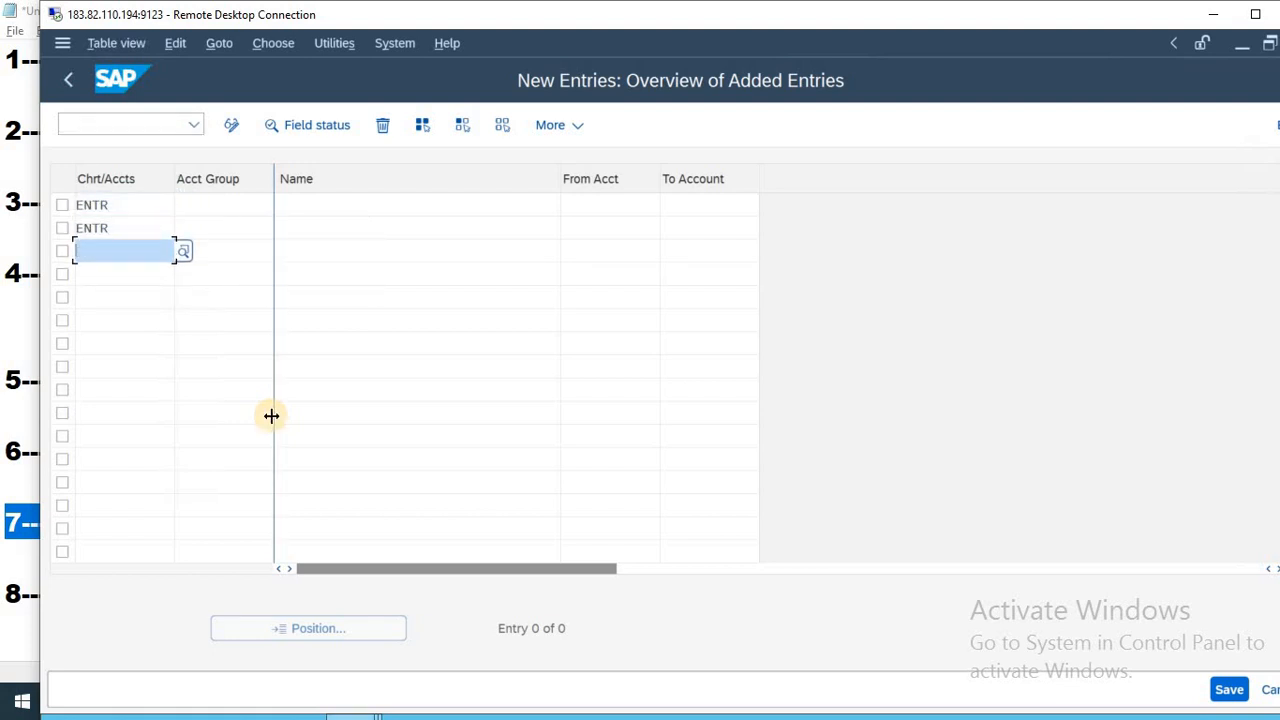
{"action": "type", "text": "ENTR"}
{"action": "key", "text": "Return"}
{"action": "type", "text": "ENTR"}
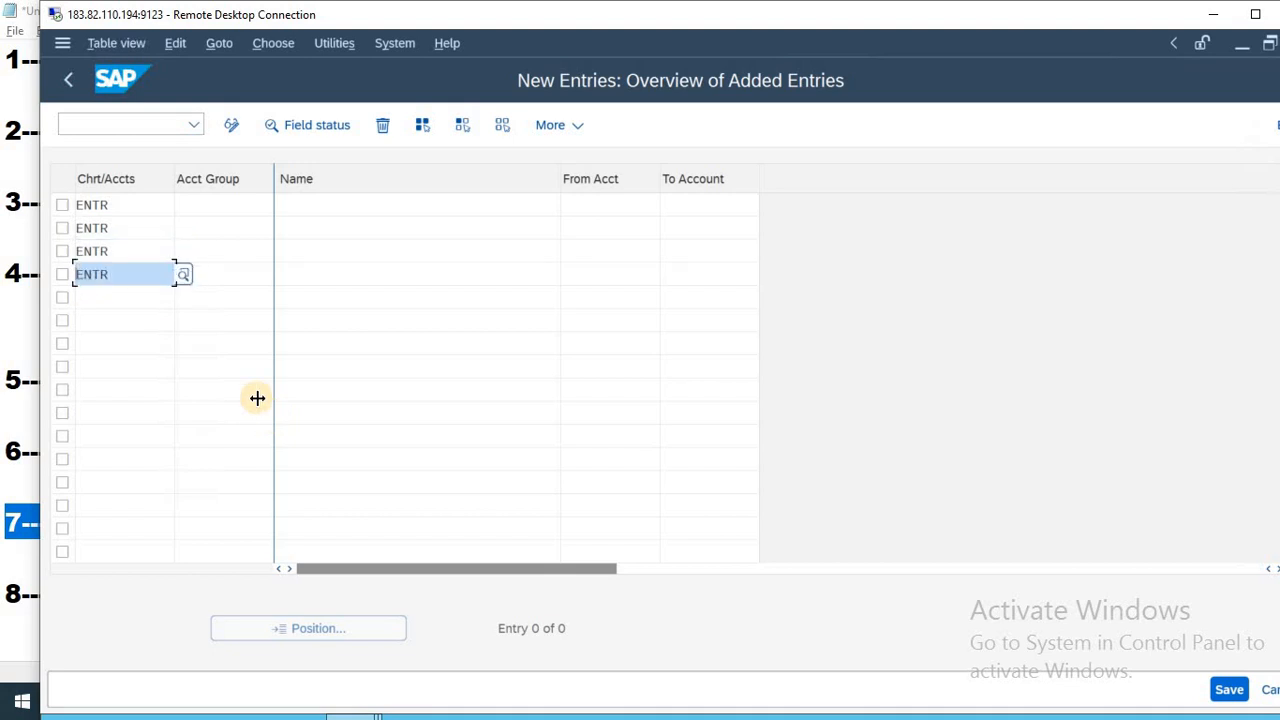
{"action": "left_click", "coordinate": [88, 298]}
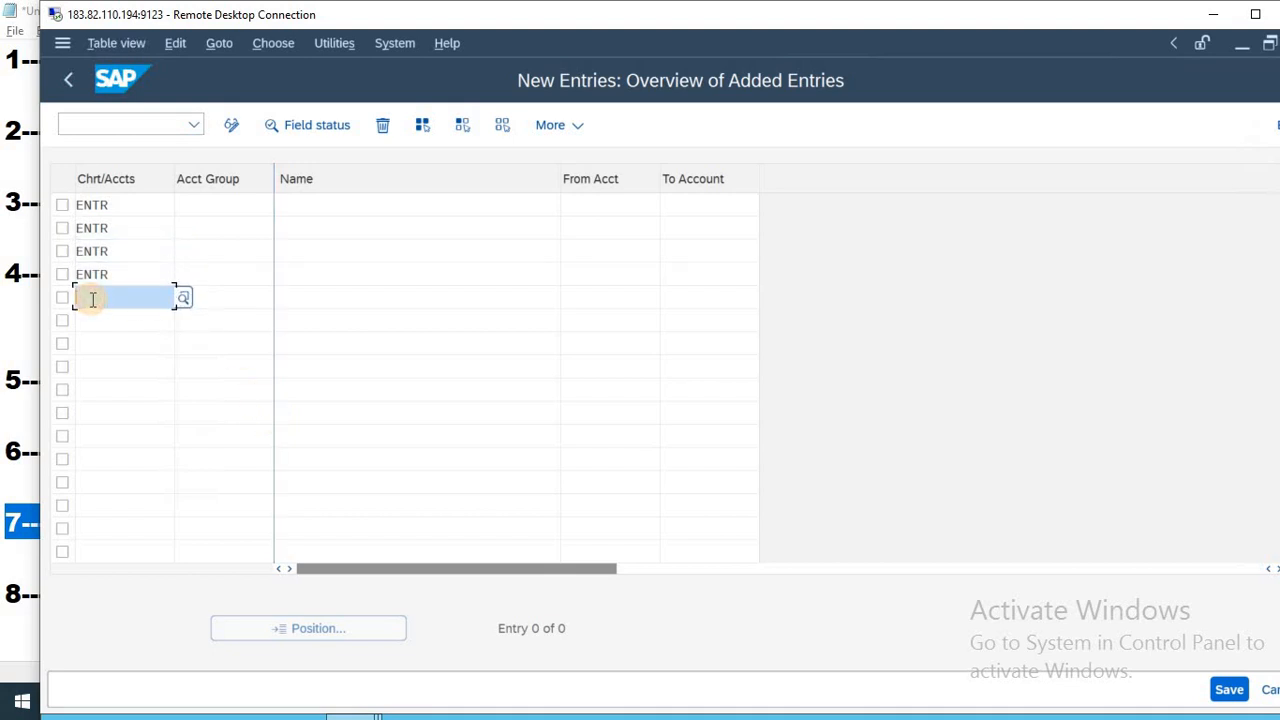
{"action": "type", "text": "ENTR"}
- Name the first ENTR account group ASSETS and the second LIABILIES, using the suggested entries
{"action": "left_click", "coordinate": [363, 207]}
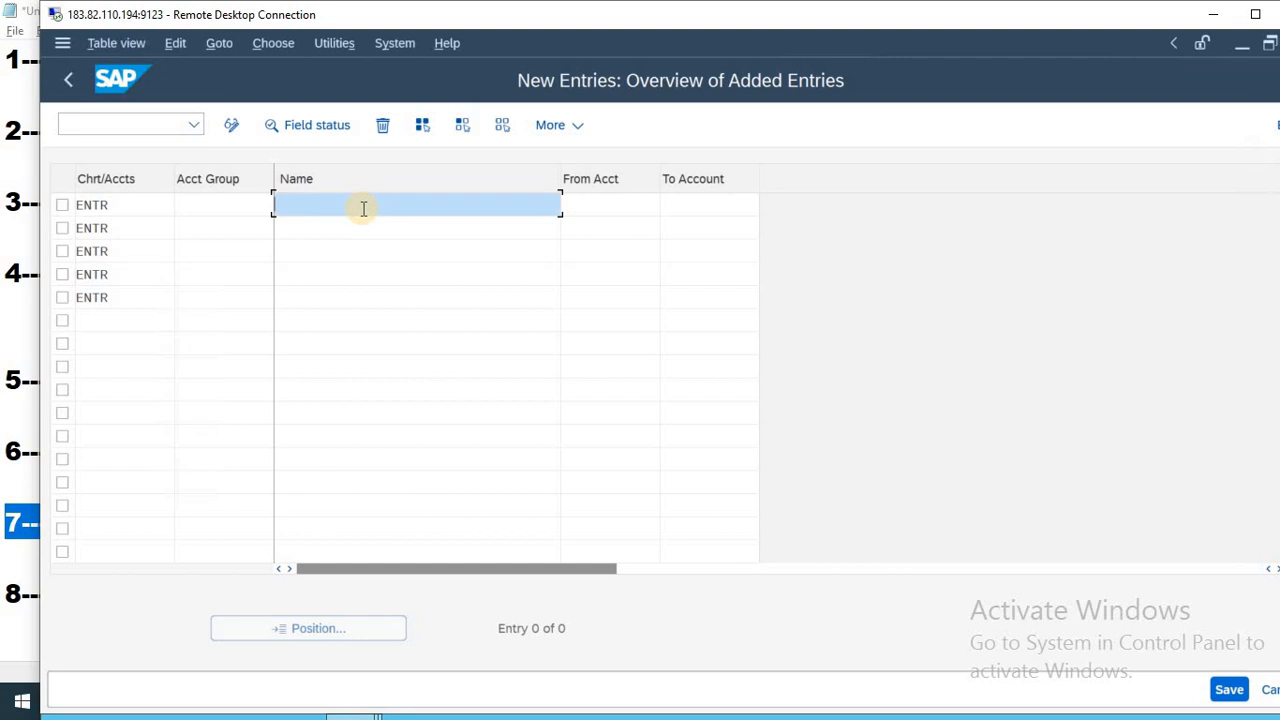
{"action": "type", "text": "ASS"}
{"action": "key", "text": "Down"}
{"action": "key", "text": "Return"}
{"action": "key", "text": "Down"}
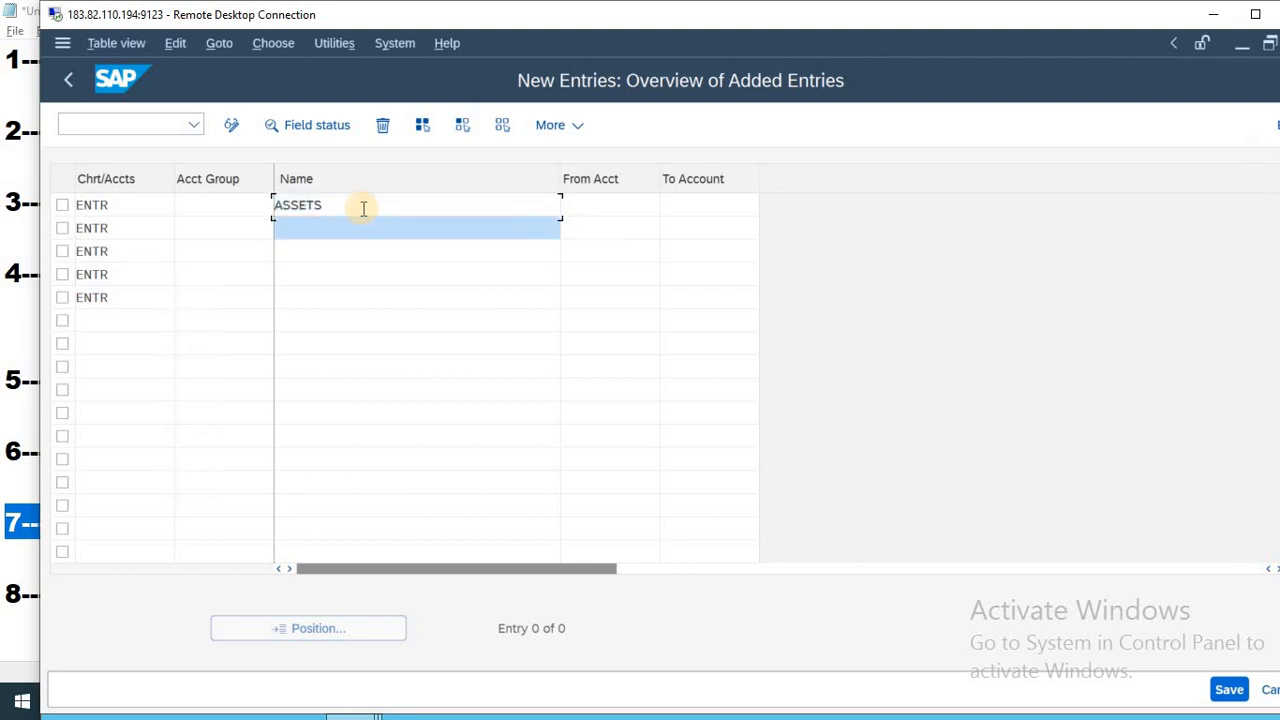
{"action": "type", "text": "L"}
{"action": "key", "text": "Down"}
{"action": "key", "text": "Return"}
{"action": "key", "text": "Down"}
- Name the third, fourth and fifth ENTR account groups CAPITAL, INCOME and EXP
{"action": "type", "text": "C"}
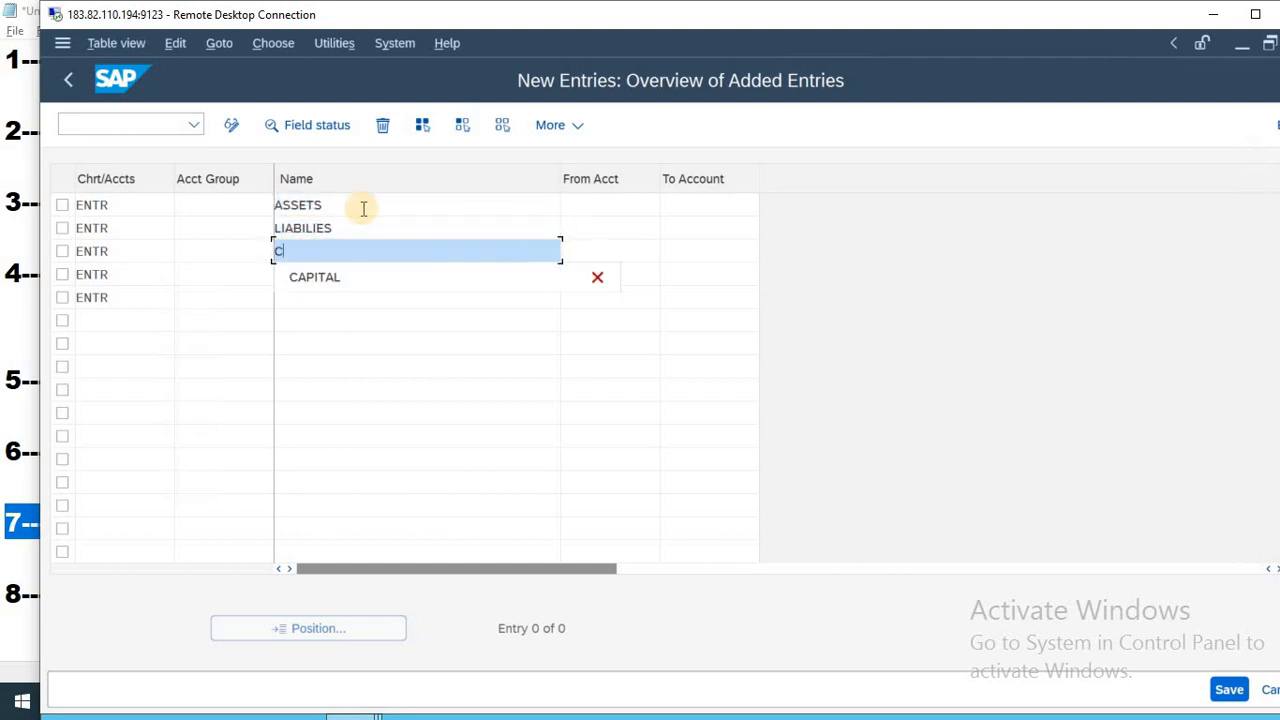
{"action": "key", "text": "Down"}
{"action": "key", "text": "Return"}
{"action": "key", "text": "Down"}
{"action": "type", "text": "IN"}
{"action": "key", "text": "Down"}
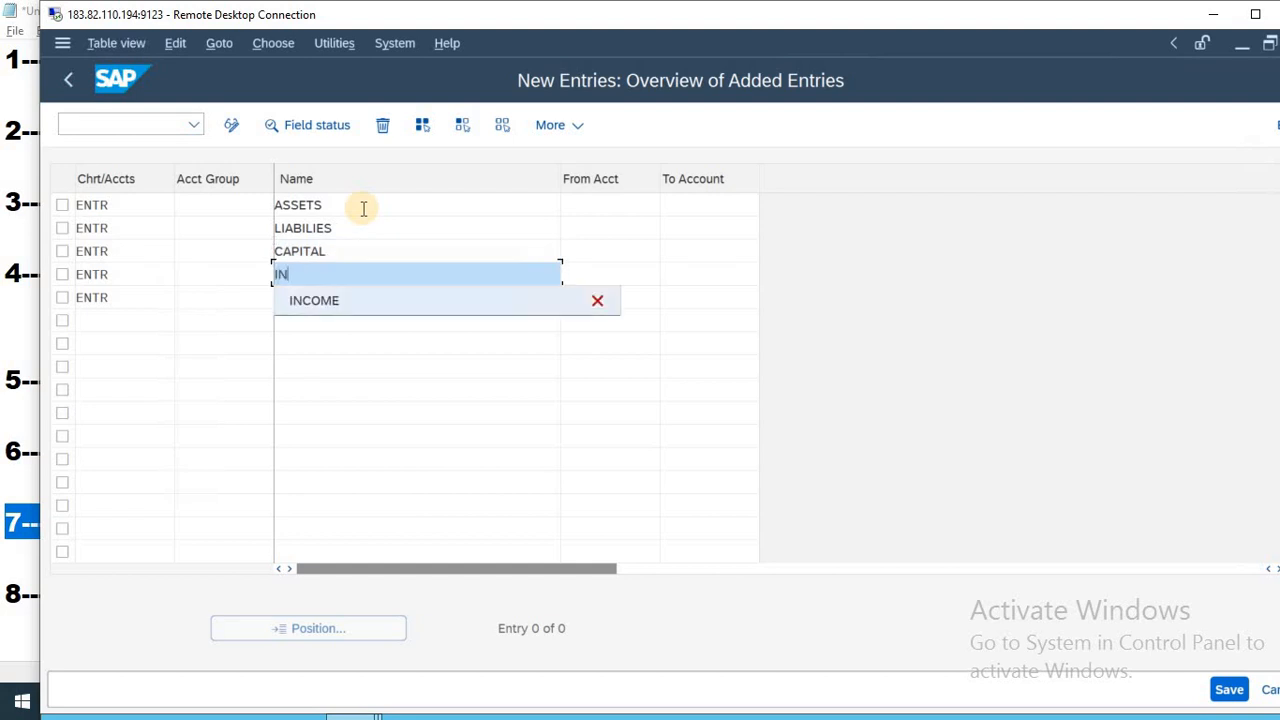
{"action": "key", "text": "Return"}
{"action": "key", "text": "Down"}
{"action": "type", "text": "EXP"}
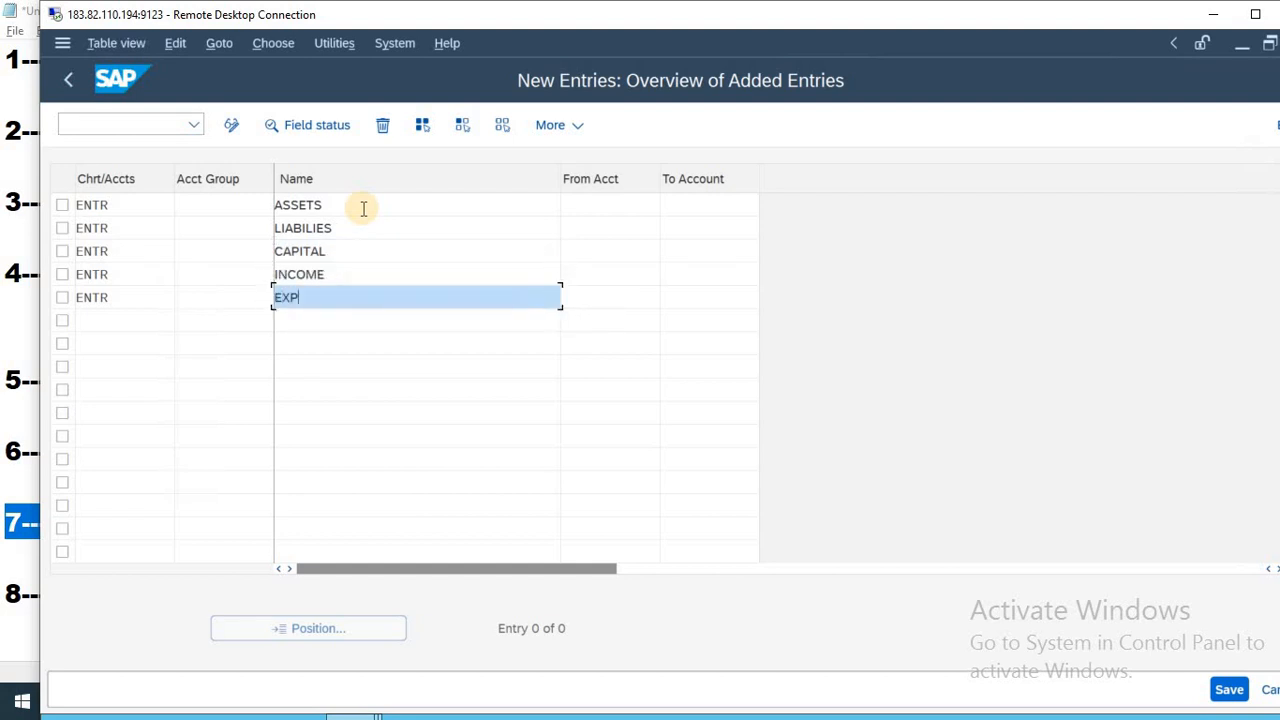
- Enter the account group codes A9W7 for ASSETS, LW82 for LIABILIES, CR54 for CAPITAL, I839 for INCOME and E965 for EXP
{"action": "left_click", "coordinate": [242, 206]}
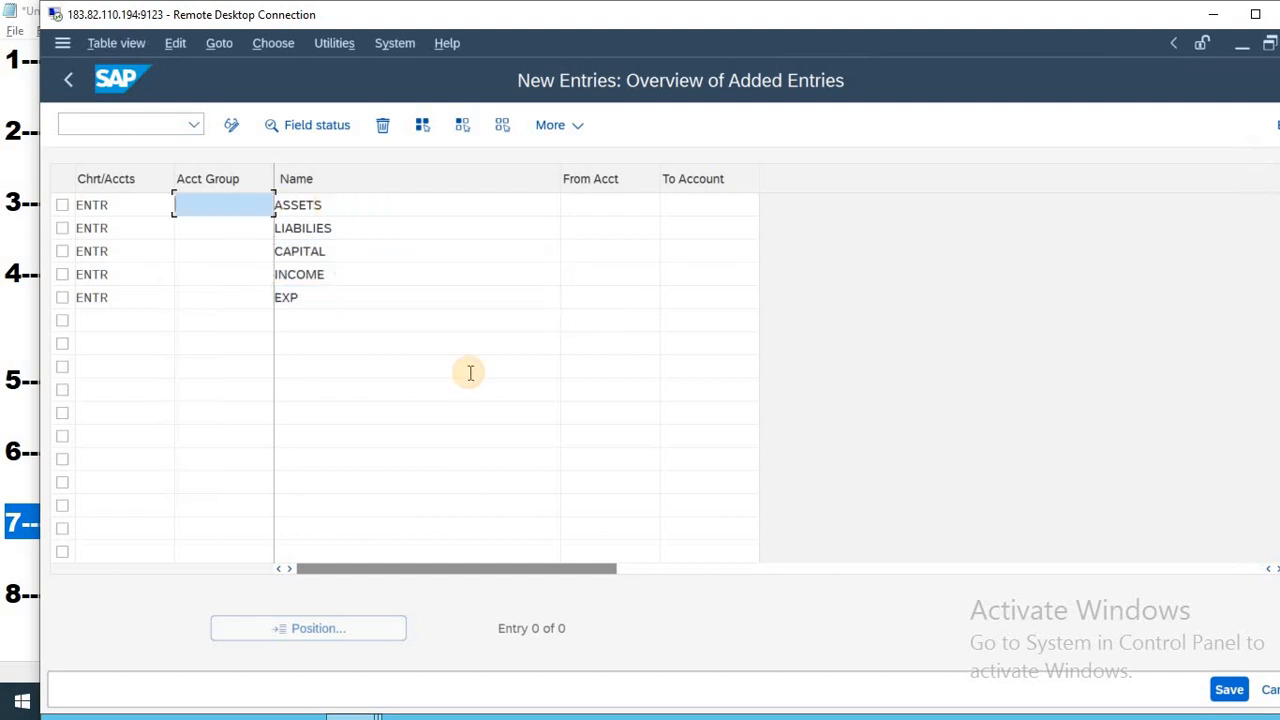
{"action": "type", "text": "A9W7"}
{"action": "key", "text": "Down"}
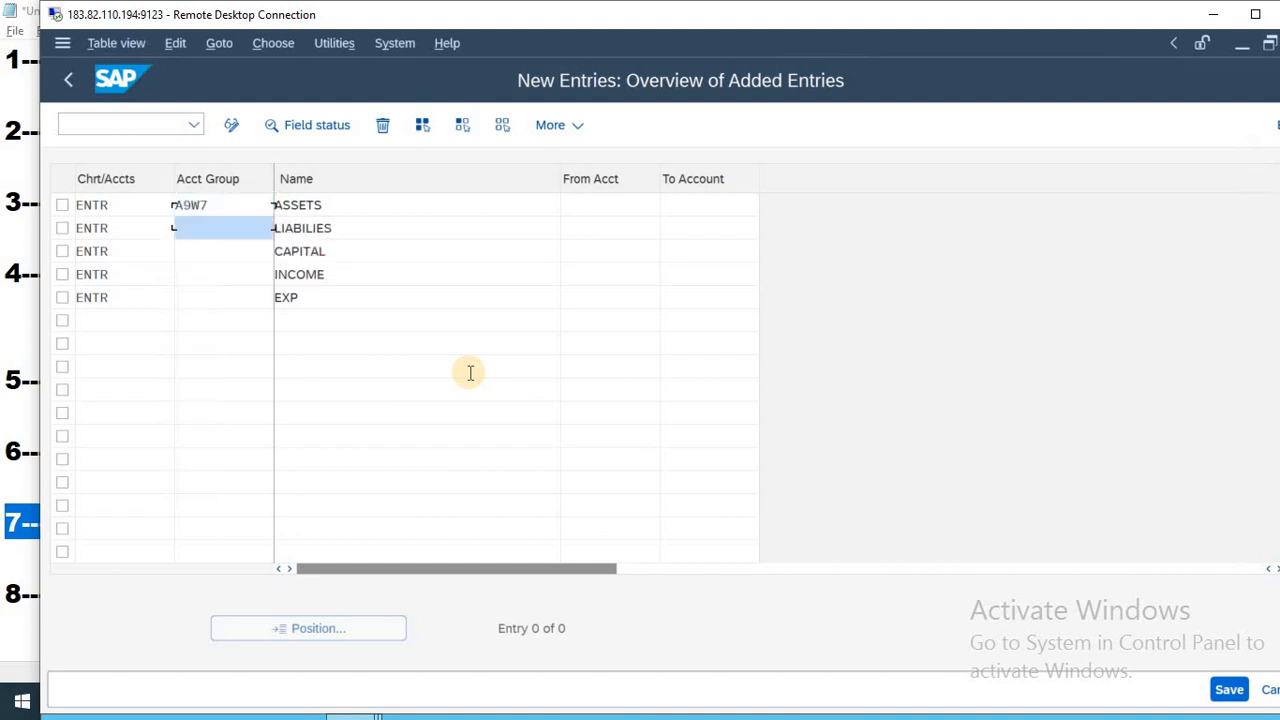
{"action": "type", "text": "LW82"}
{"action": "key", "text": "Down"}
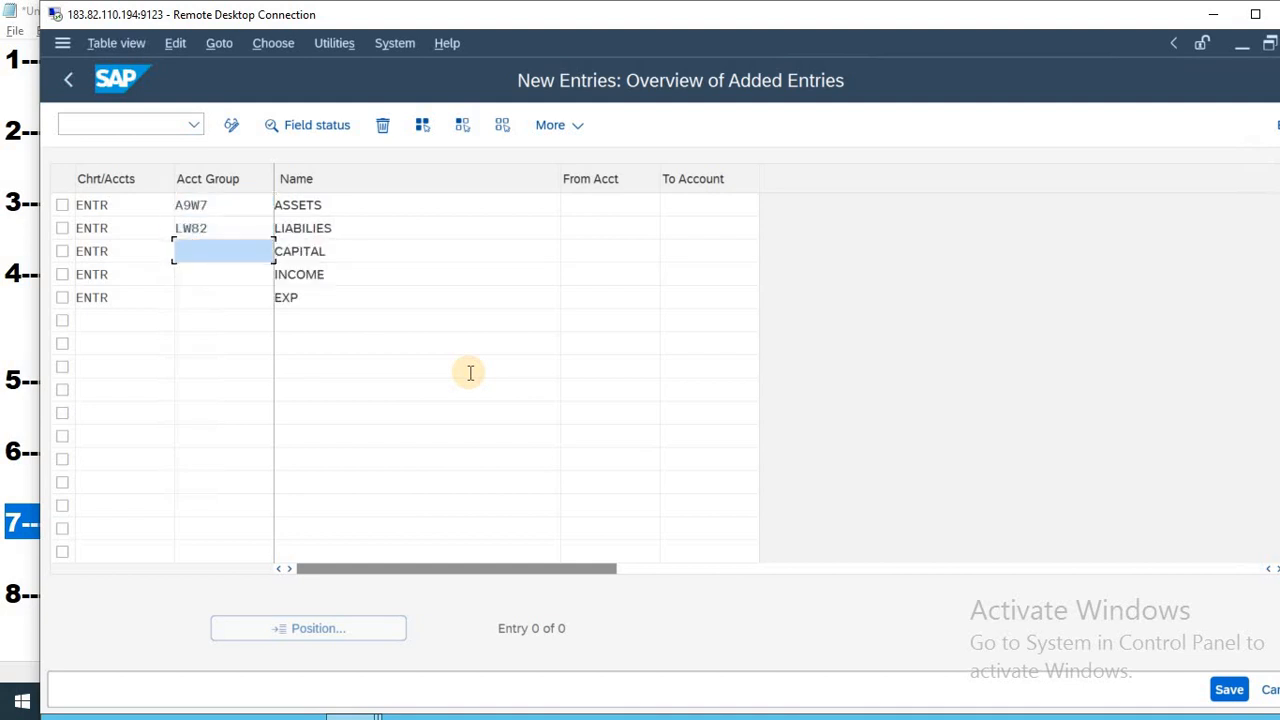
{"action": "type", "text": "CR54"}
{"action": "key", "text": "Down"}
{"action": "type", "text": "I"}
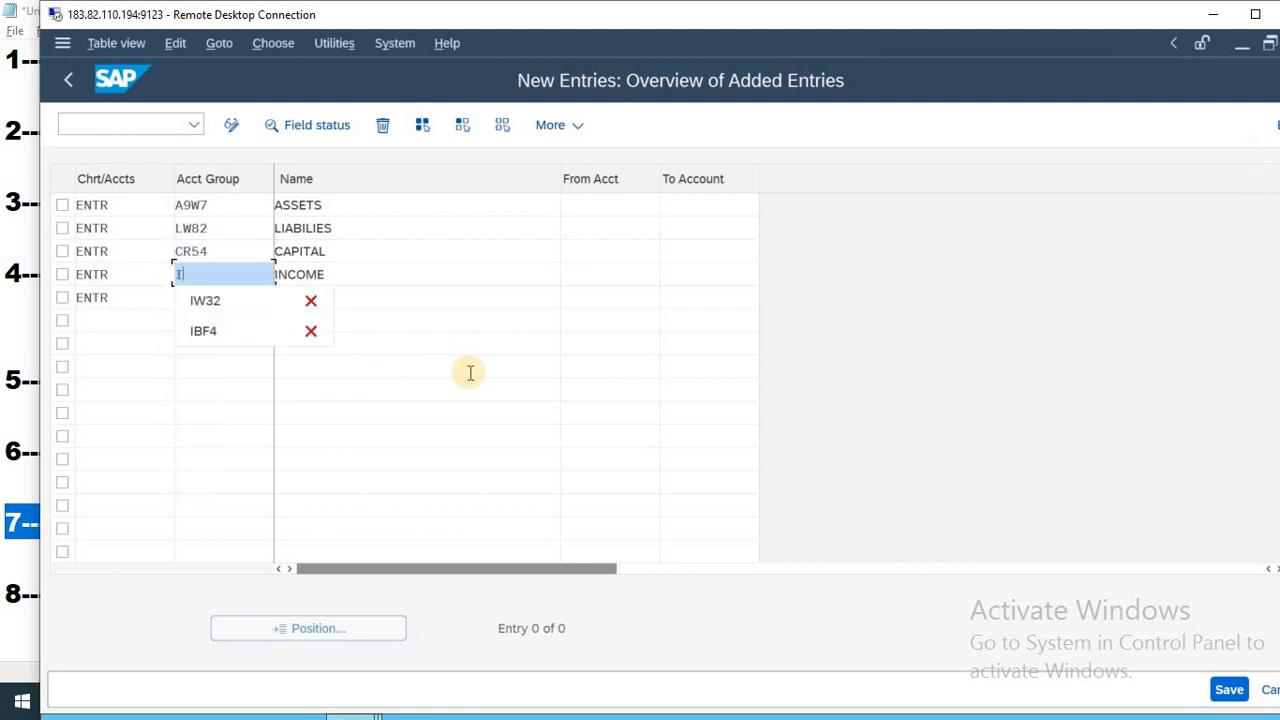
{"action": "type", "text": "839"}
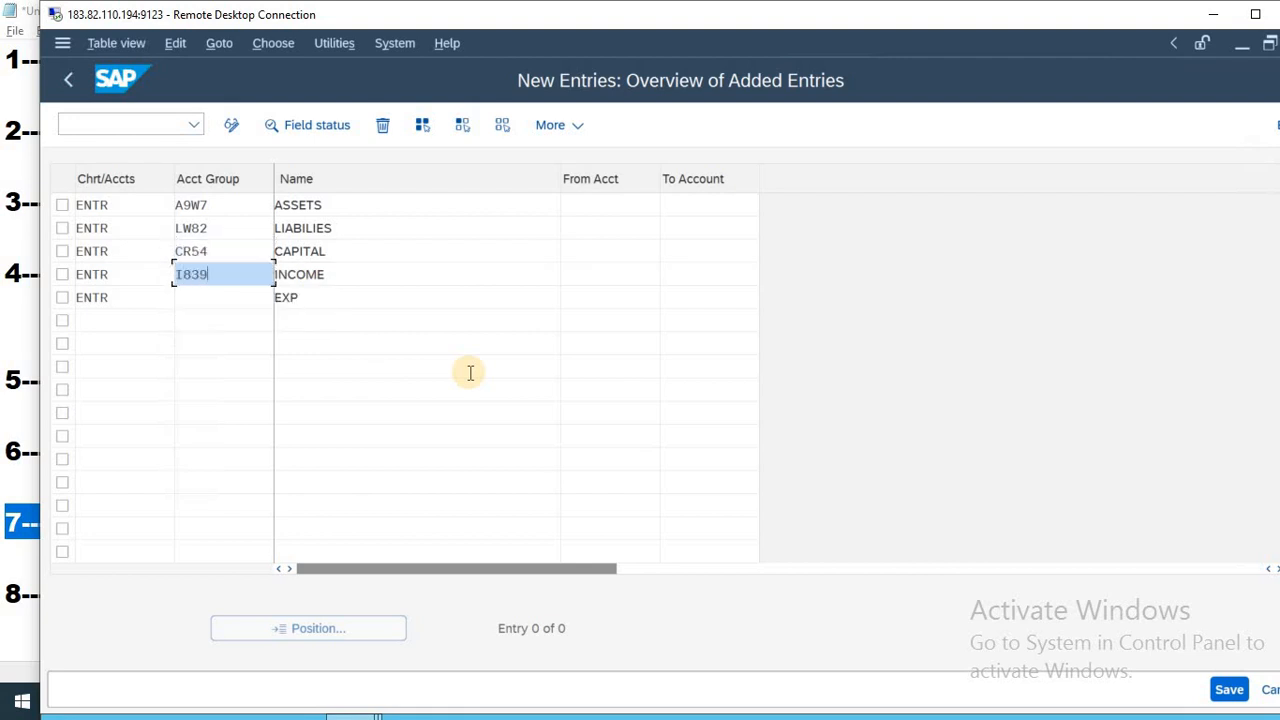
{"action": "key", "text": "Down"}
{"action": "type", "text": "E9"}
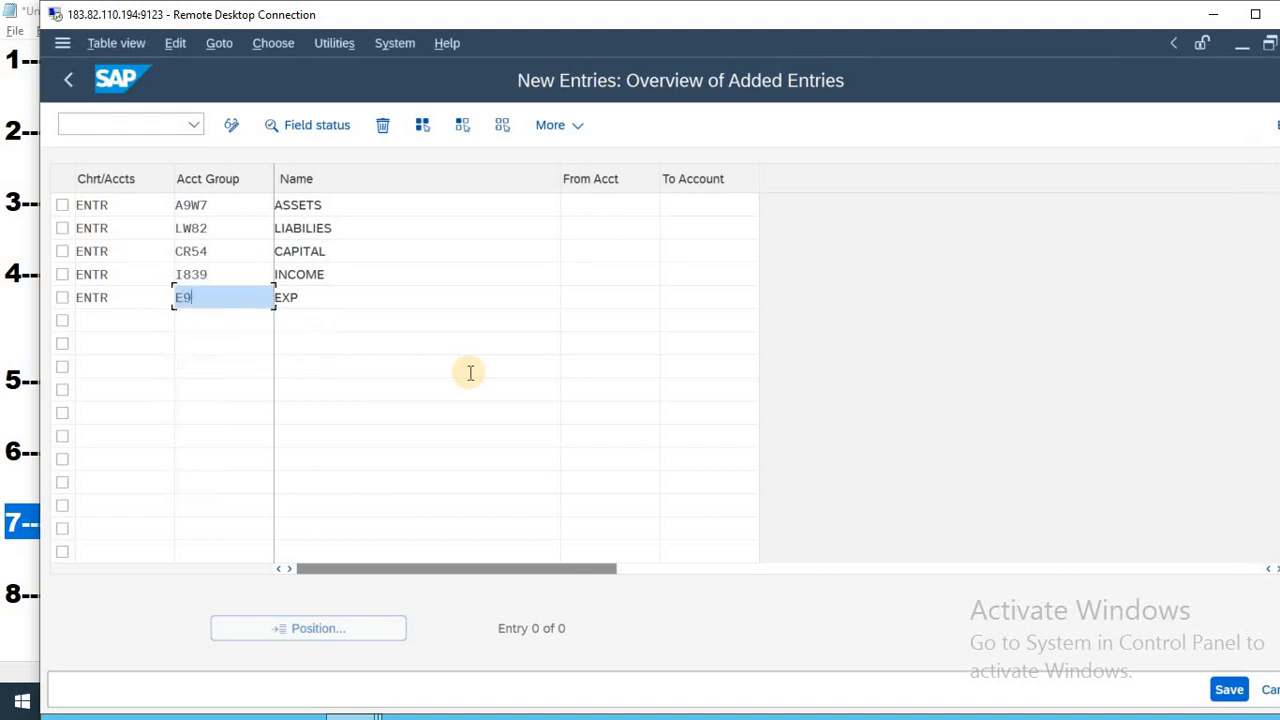
{"action": "left_click", "coordinate": [580, 206]}
{"action": "left_click", "coordinate": [337, 203]}
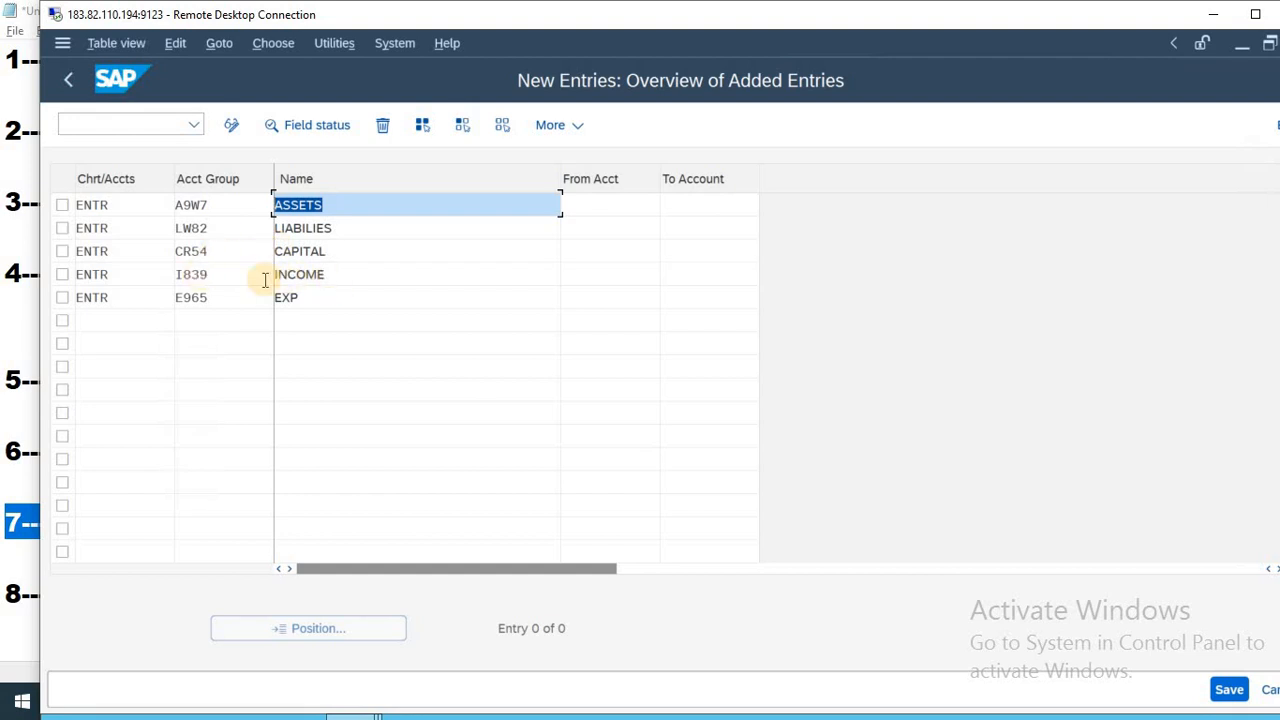
- Set the account number range 100 to 199 for ASSETS and 200 to 299 for LIABILIES
{"action": "left_click", "coordinate": [606, 205]}
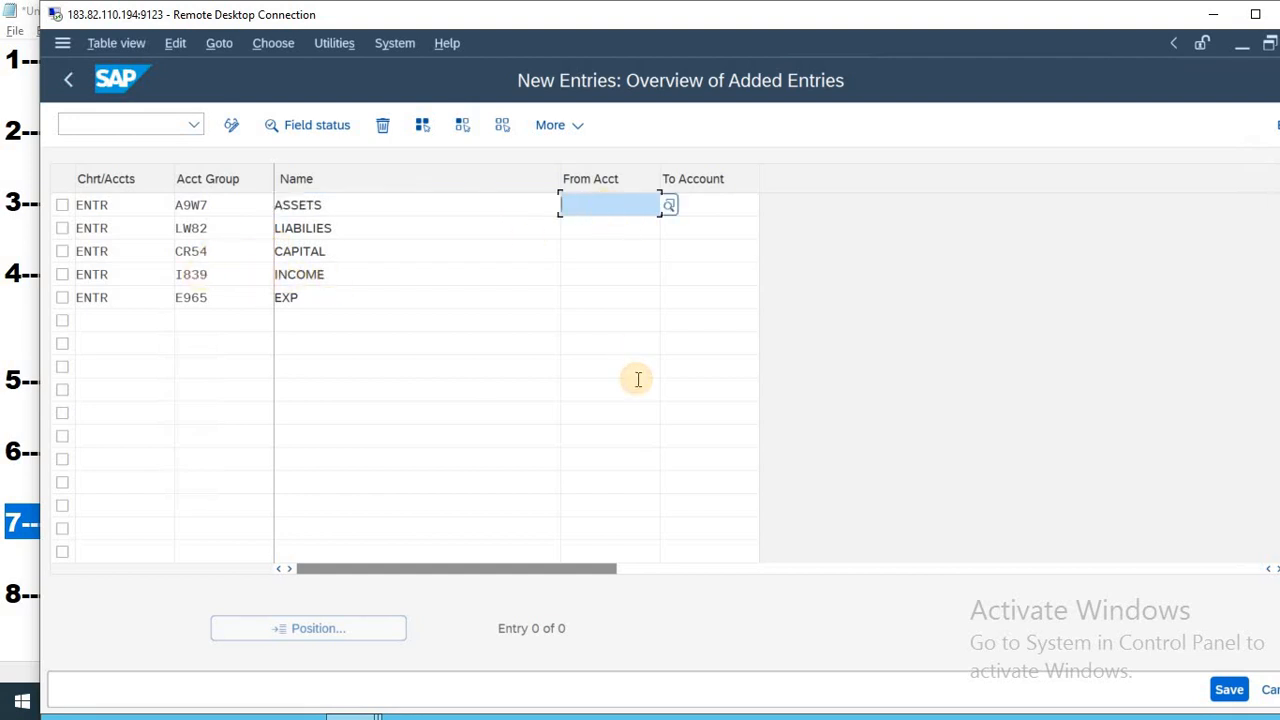
{"action": "type", "text": "100"}
{"action": "key", "text": "Tab"}
{"action": "type", "text": "199"}
{"action": "key", "text": "Tab"}
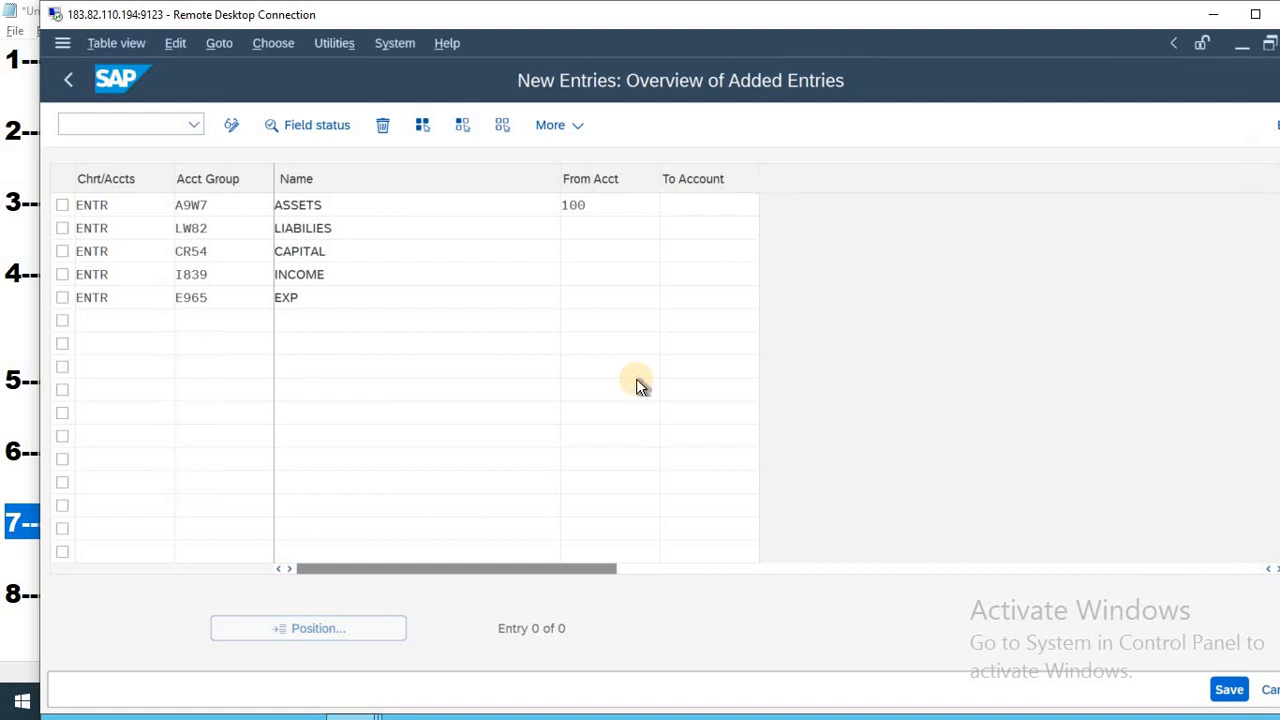
{"action": "key", "text": "Tab"}
{"action": "type", "text": "200"}
{"action": "key", "text": "Tab"}
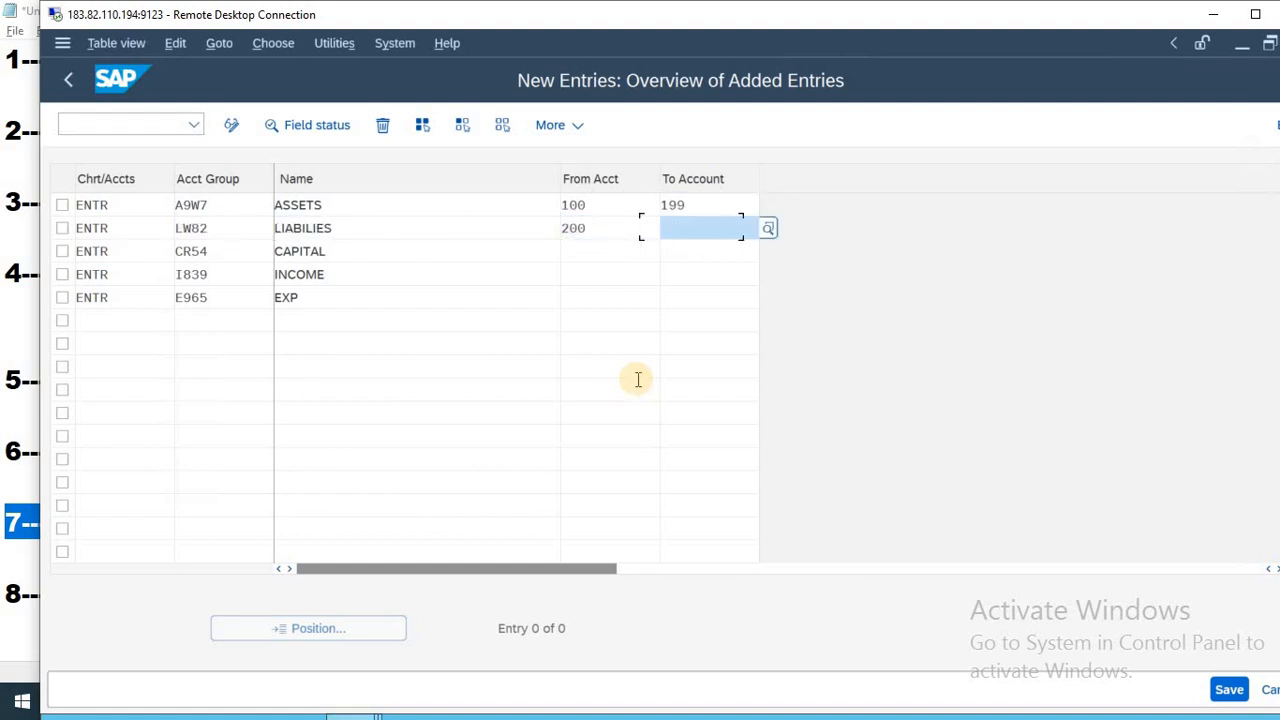
{"action": "type", "text": "299"}
- Set the account number range 300 to 399 for CAPITAL and 400 to 499 for INCOME
{"action": "key", "text": "Tab"}
{"action": "key", "text": "Tab"}
{"action": "type", "text": "300"}
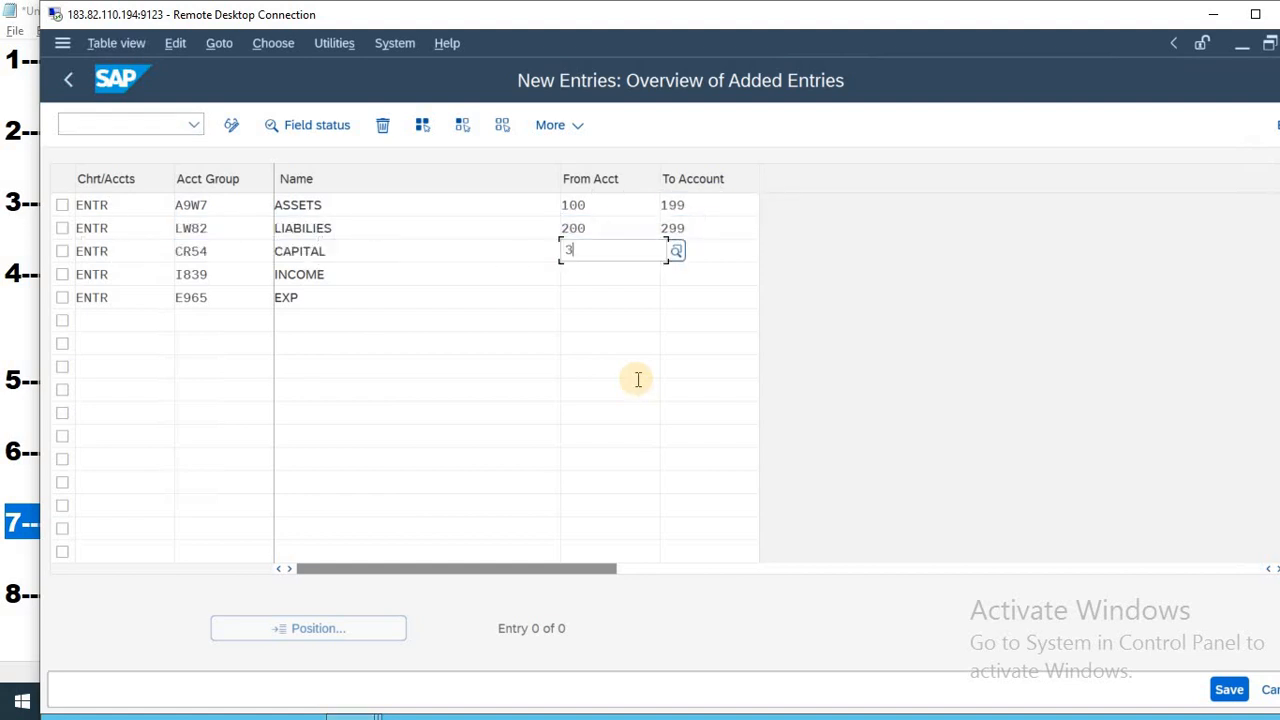
{"action": "key", "text": "Tab"}
{"action": "type", "text": "399"}
{"action": "key", "text": "Tab"}
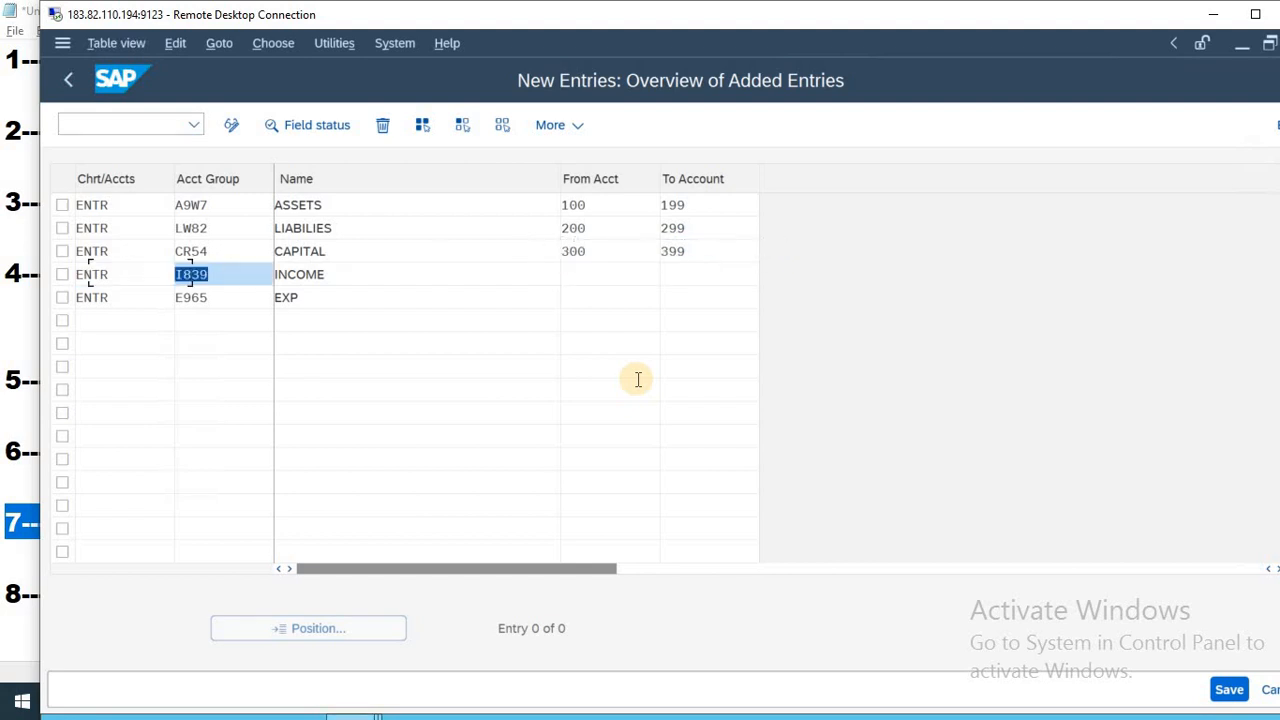
{"action": "key", "text": "Tab"}
{"action": "key", "text": "Tab"}
{"action": "type", "text": "400"}
{"action": "key", "text": "Tab"}
{"action": "type", "text": "499"}
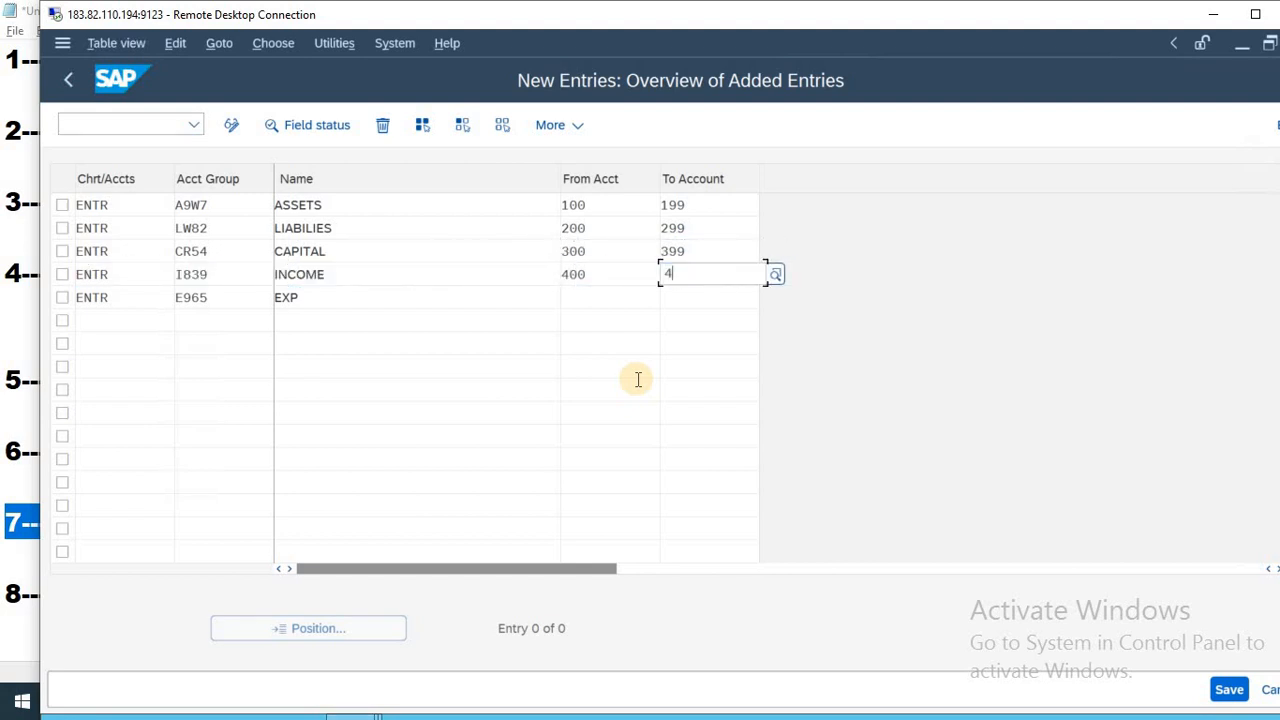
- Set the account number range 500 to 599 for the EXP account group
{"action": "key", "text": "Tab"}
{"action": "key", "text": "Tab"}
{"action": "key", "text": "Tab"}
{"action": "type", "text": "500"}
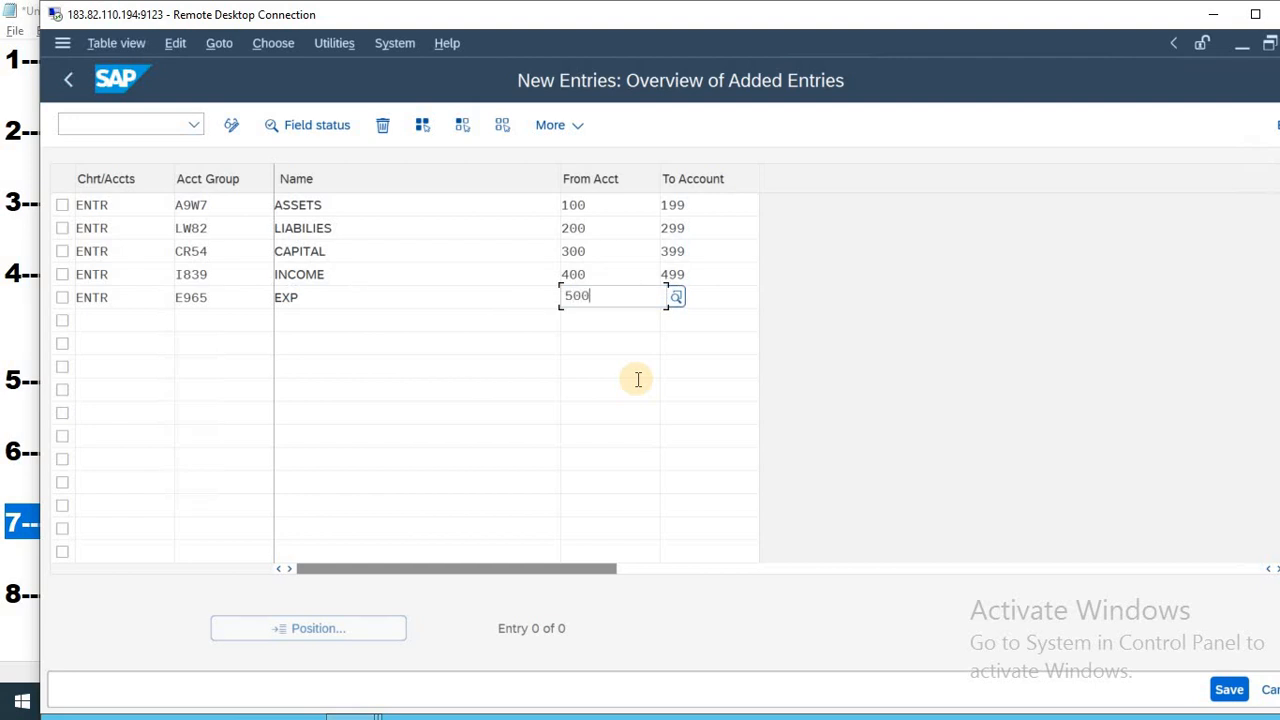
{"action": "key", "text": "Tab"}
{"action": "type", "text": "599"}
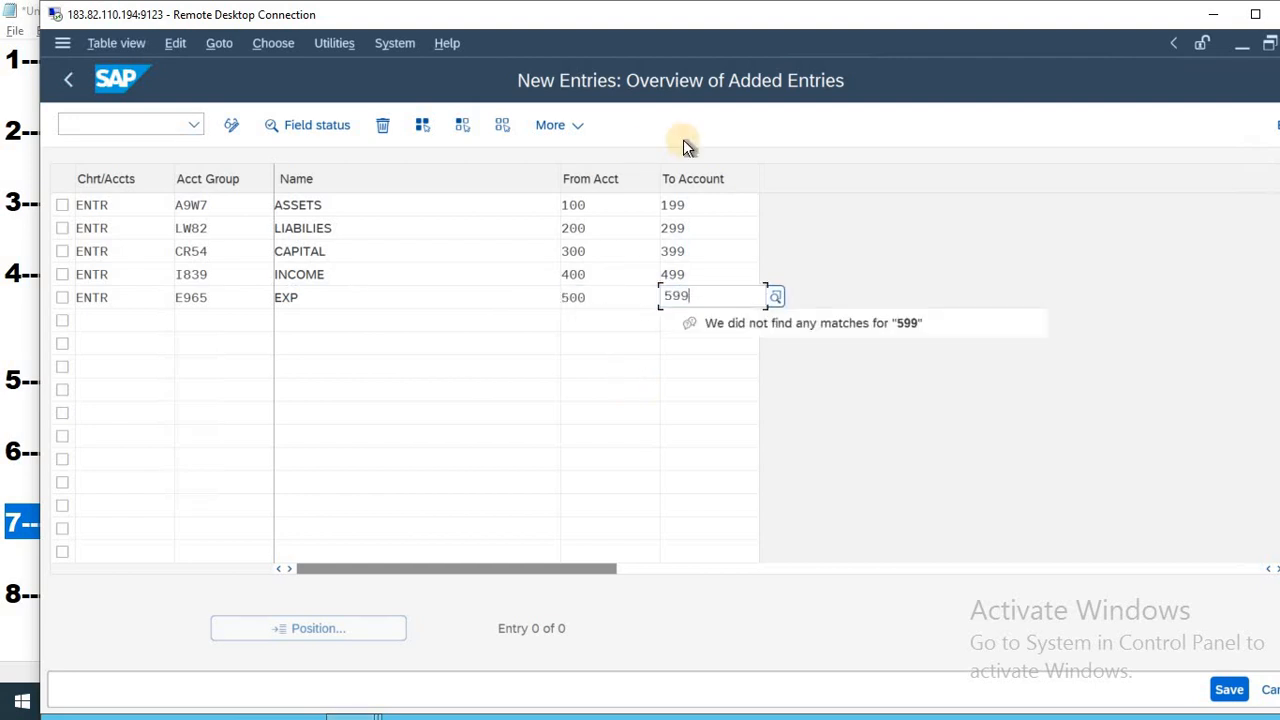
{"action": "left_click", "coordinate": [700, 205]}
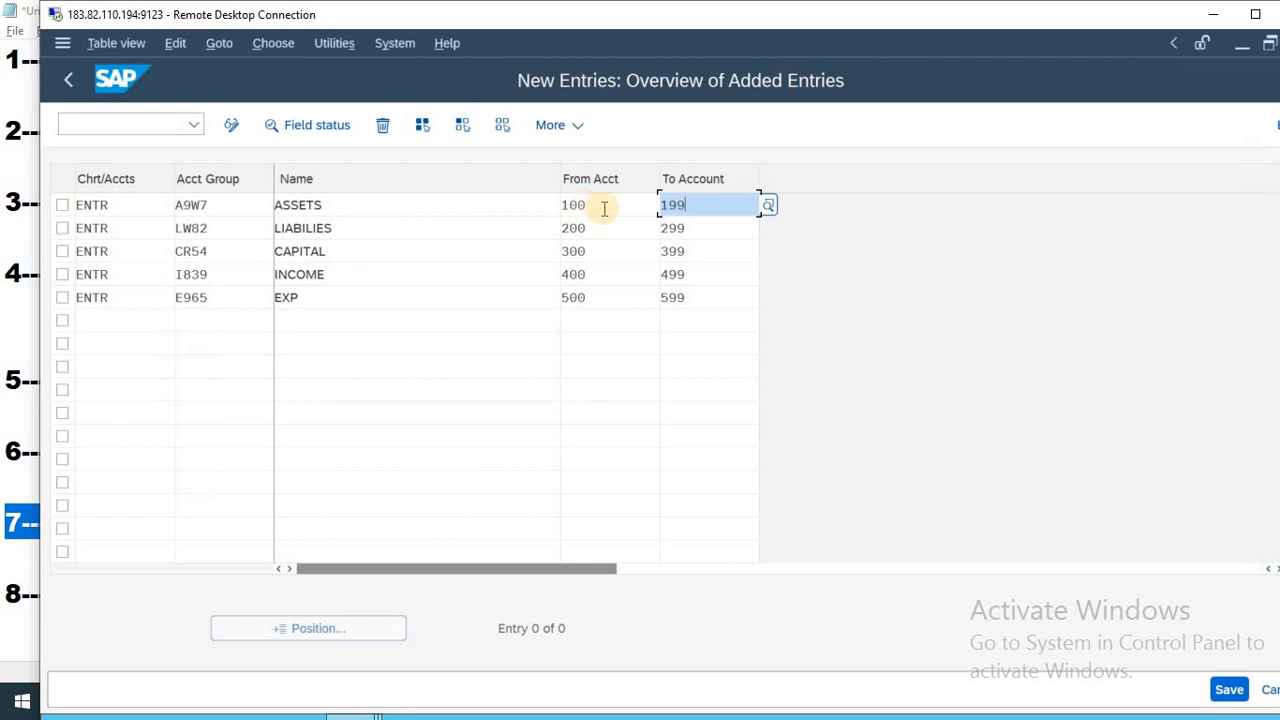
- Save the new account groups under the SAP LIVE PROJECT customizing request and return to SAP Easy Access
{"action": "left_click", "coordinate": [1226, 691]}
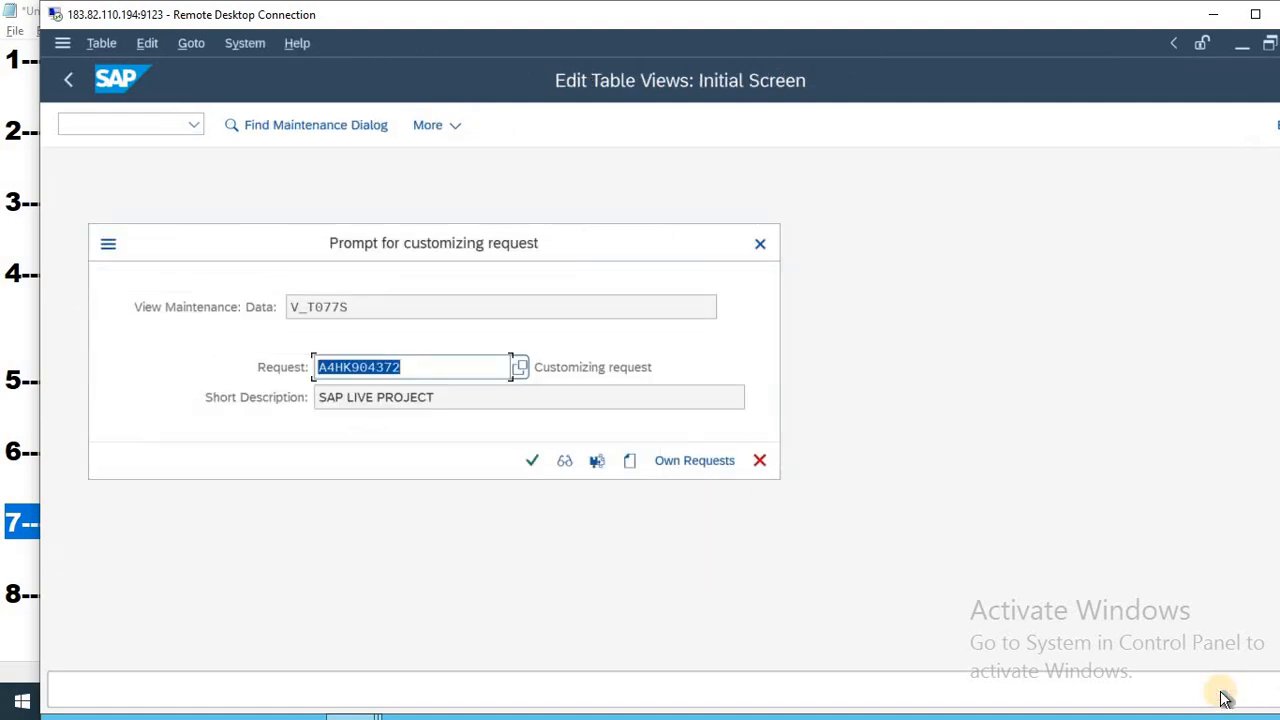
{"action": "key", "text": "Return"}
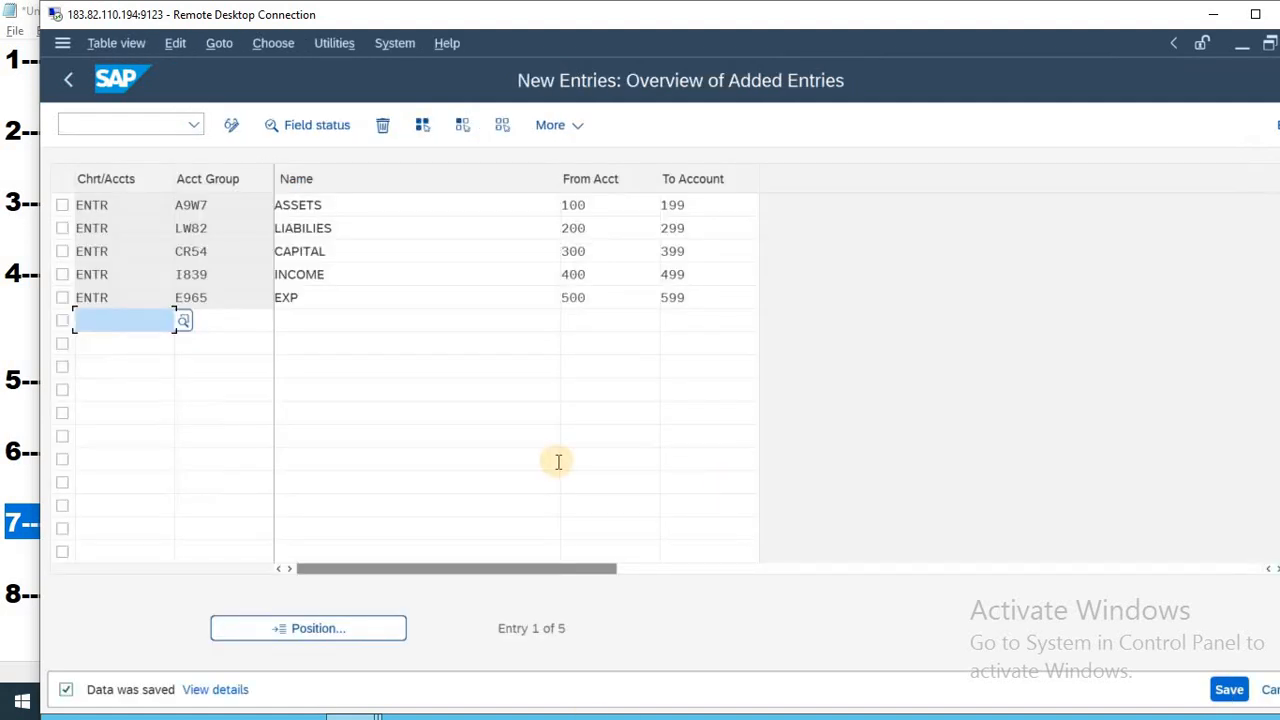
{"action": "key", "text": "F3"}
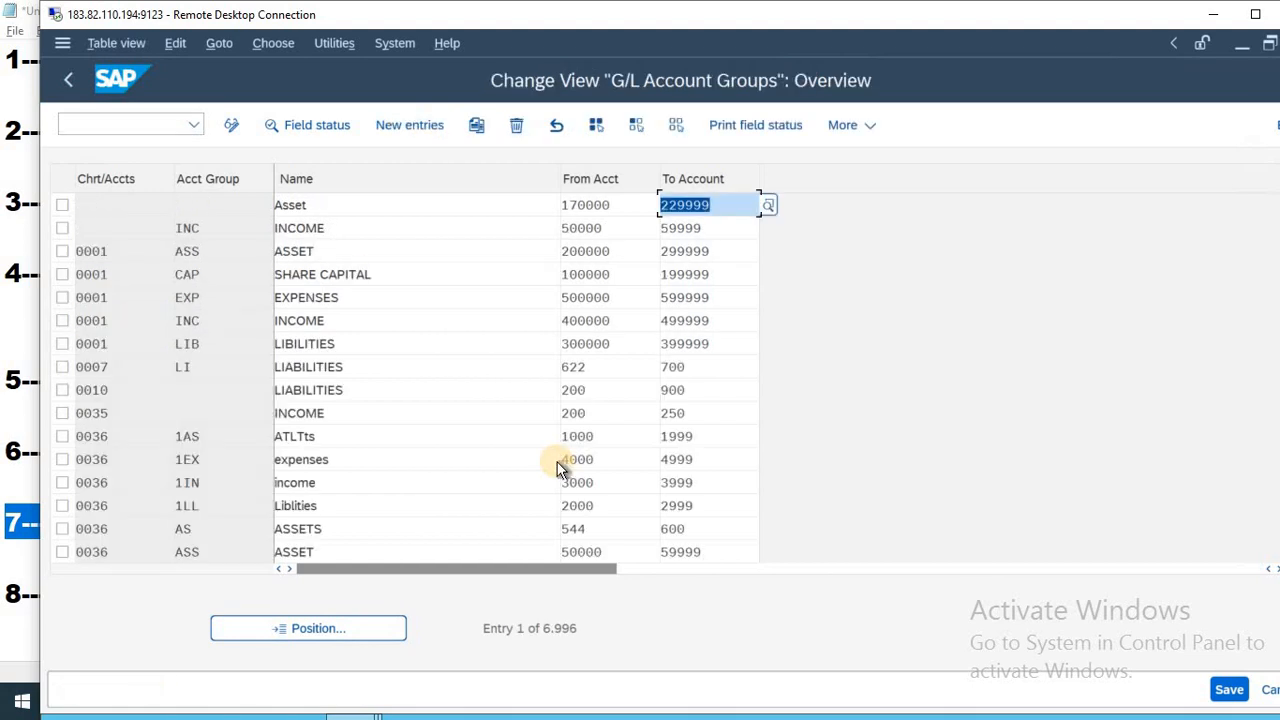
{"action": "key", "text": "F3"}
- Run transaction OB53 and open the account assignment for chart of accounts ENTR
{"action": "type", "text": "OB53"}
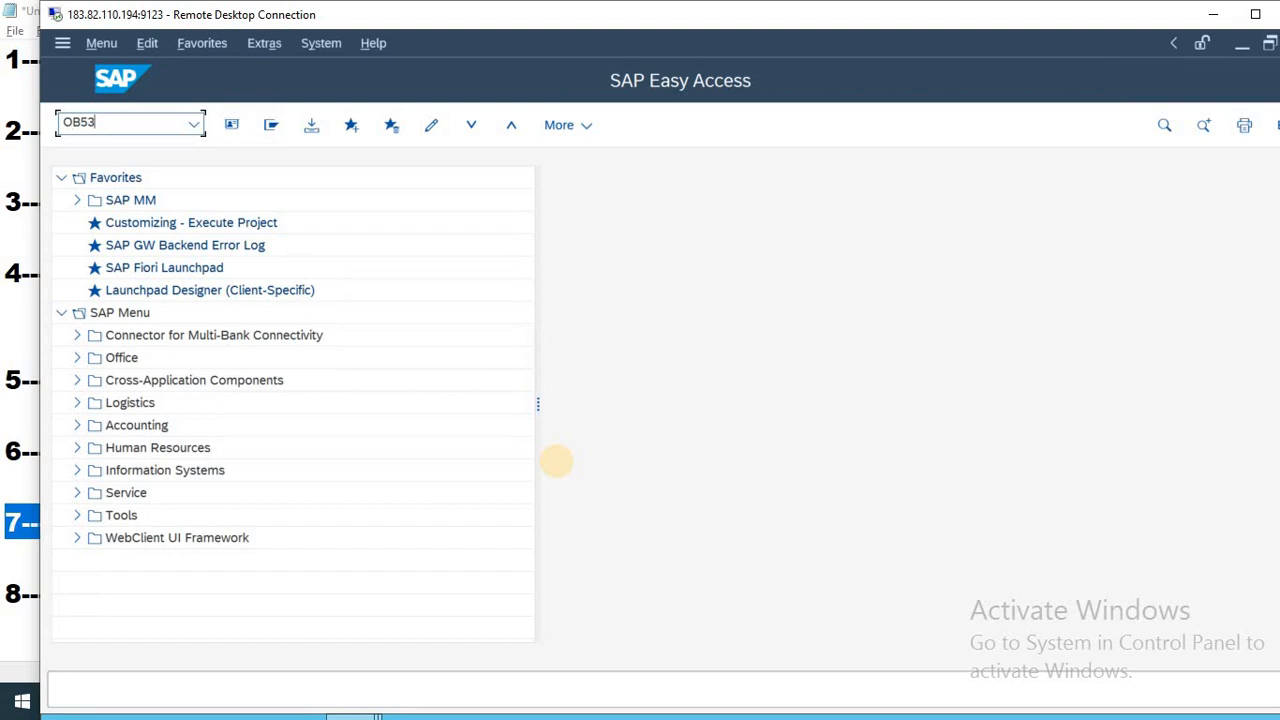
{"action": "key", "text": "Return"}
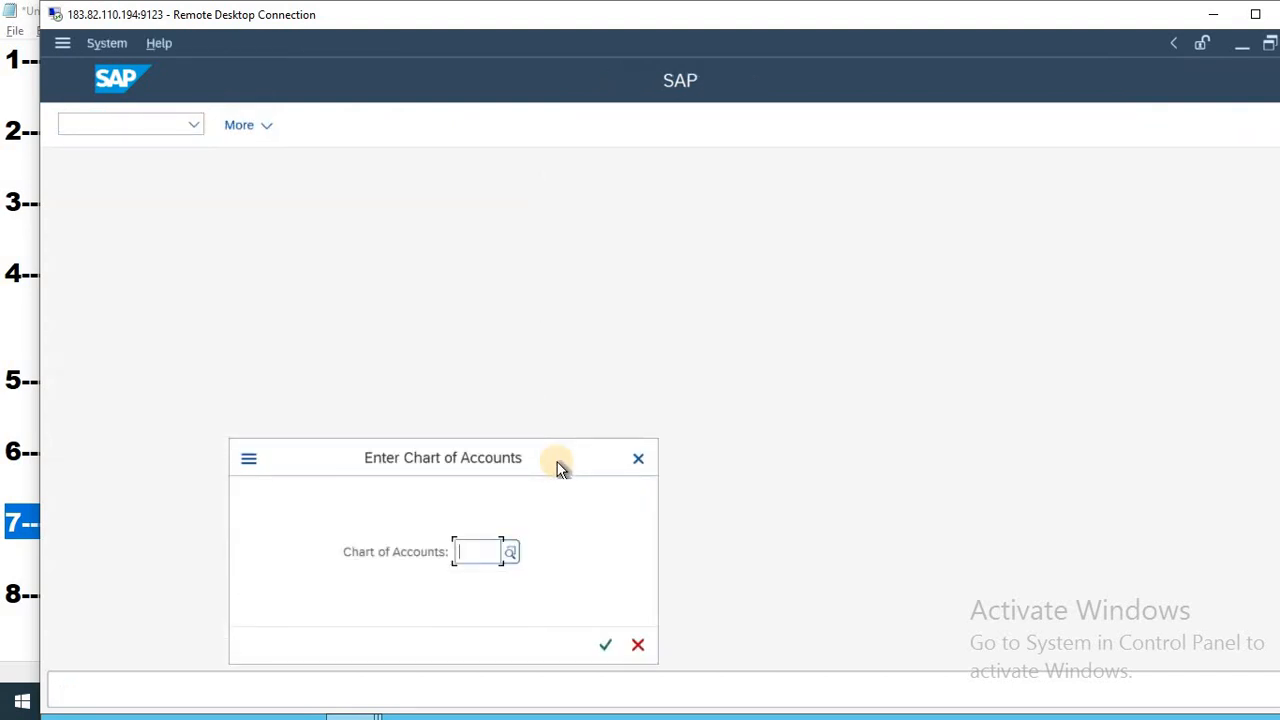
{"action": "type", "text": "ENTR"}
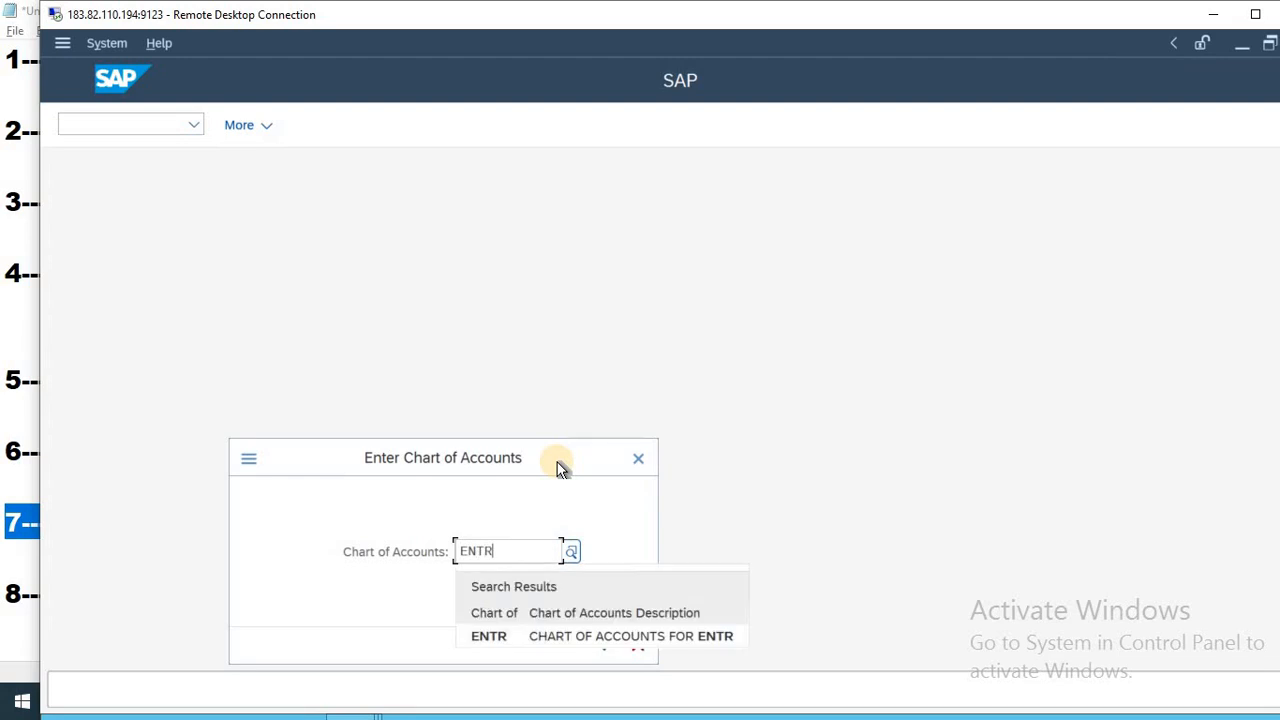
{"action": "key", "text": "Return"}
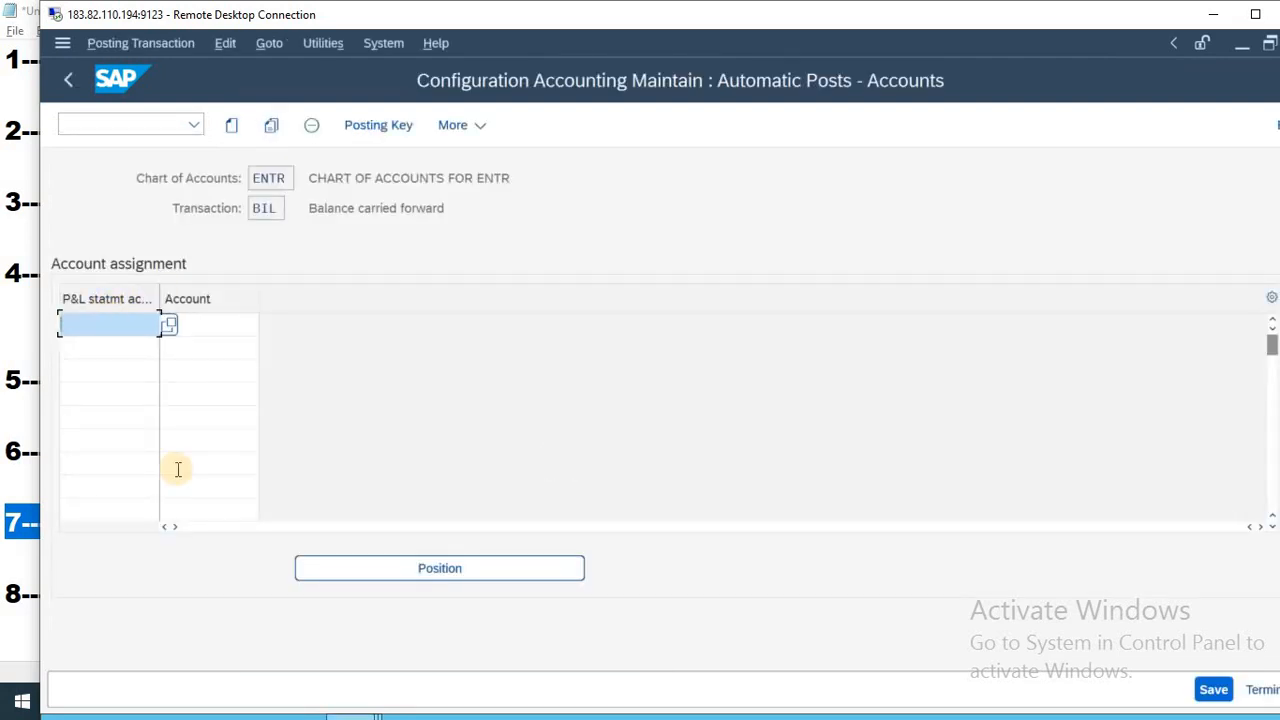
- Assign account 1 to P&L statement account type ET, save under the SAP LIVE PROJECT customizing request, and leave the transaction
{"action": "type", "text": "ET"}
{"action": "type", "text": "1"}
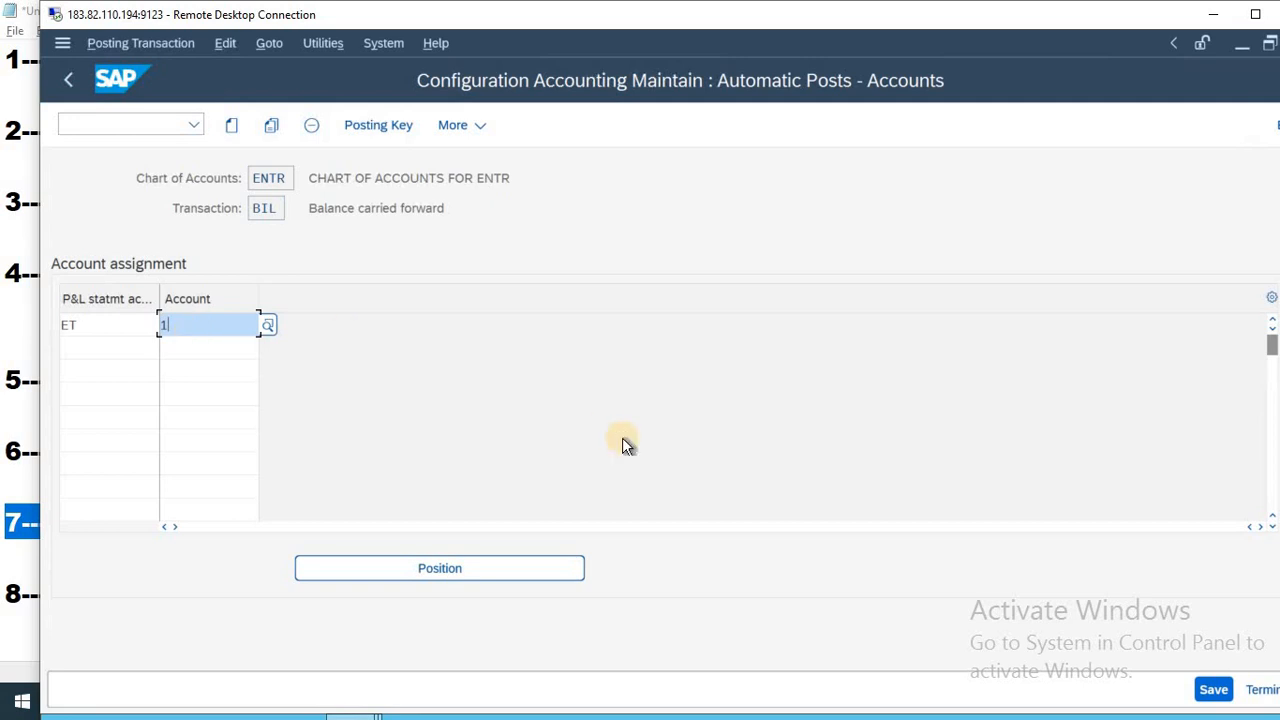
{"action": "left_click", "coordinate": [1213, 690]}
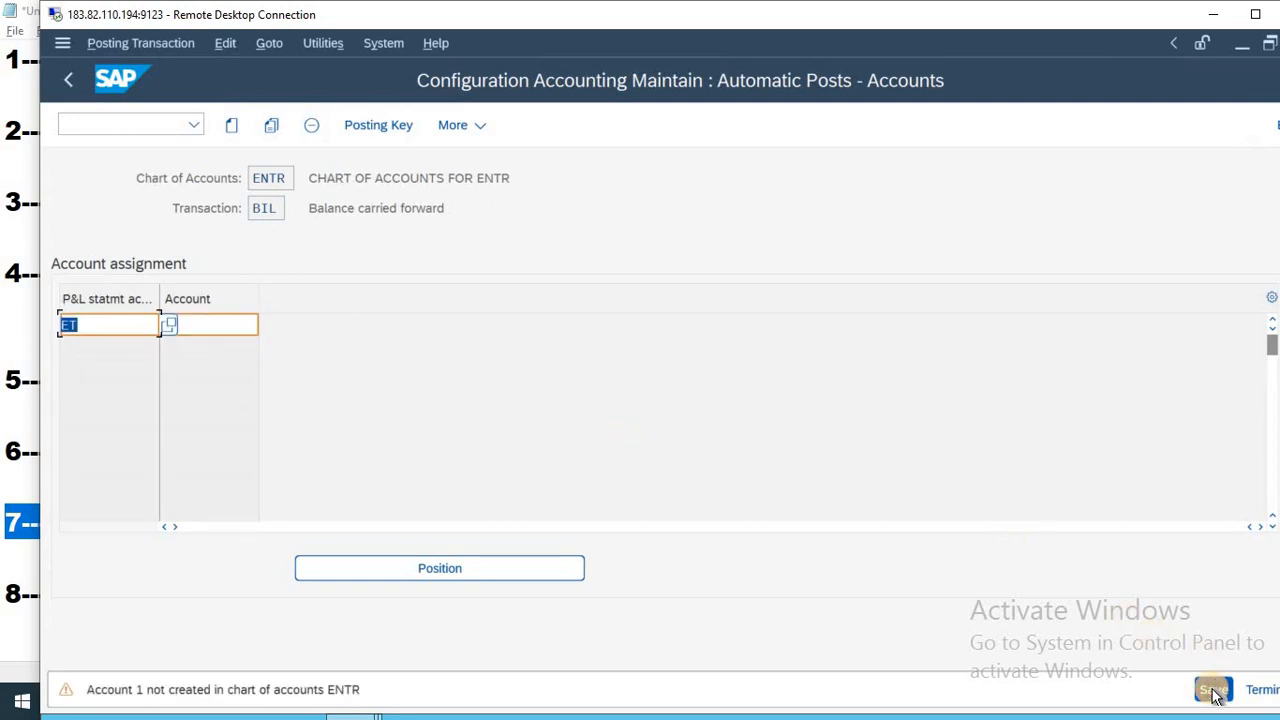
{"action": "left_click", "coordinate": [1213, 690]}
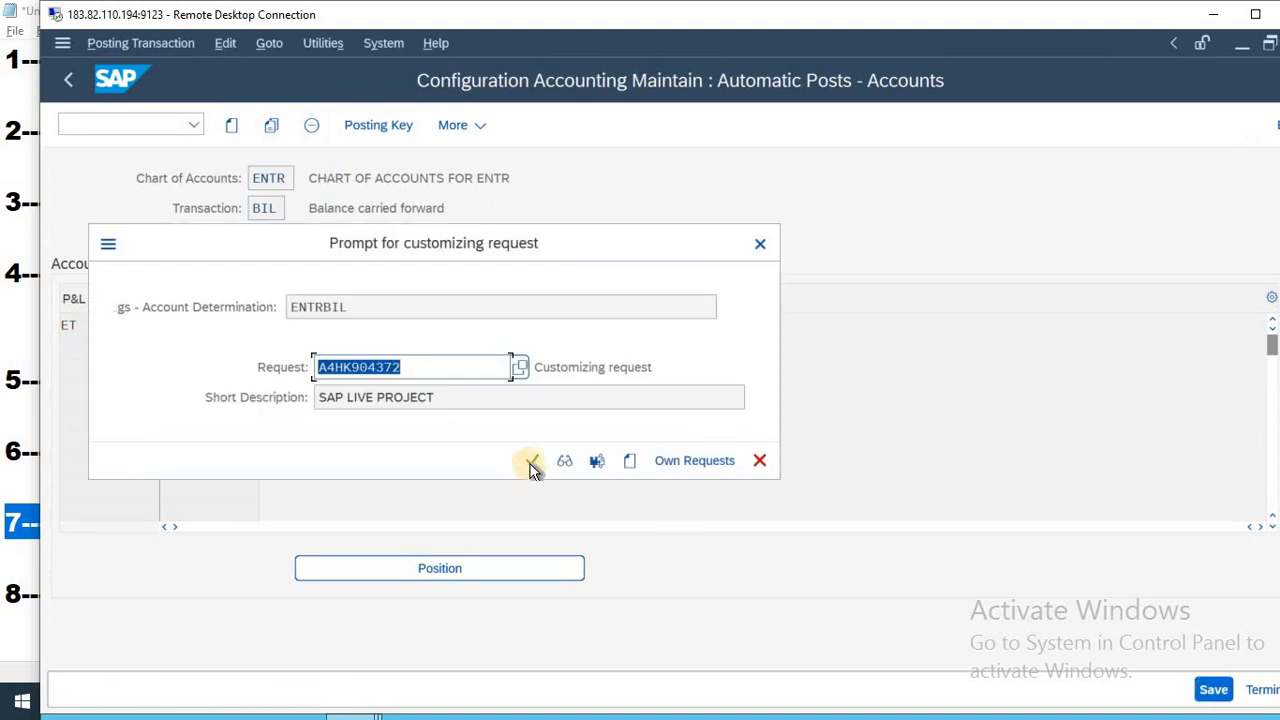
{"action": "left_click", "coordinate": [531, 462]}
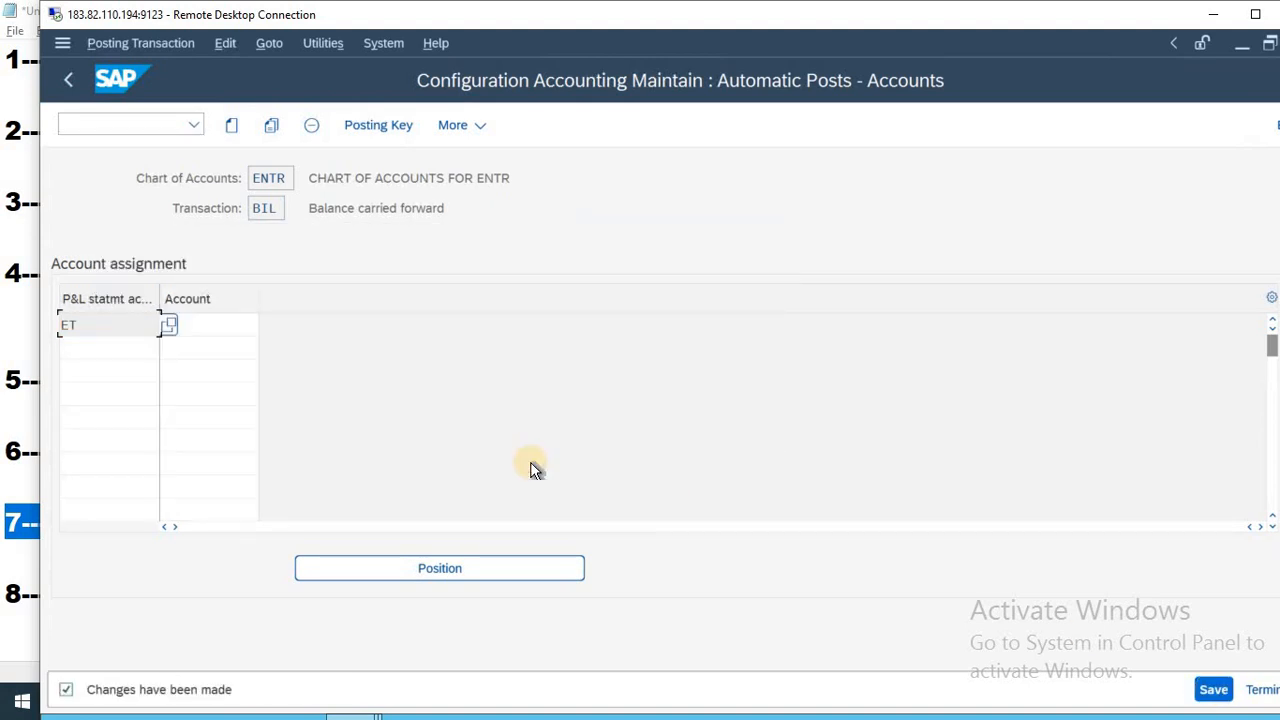
{"action": "key", "text": "F3"}
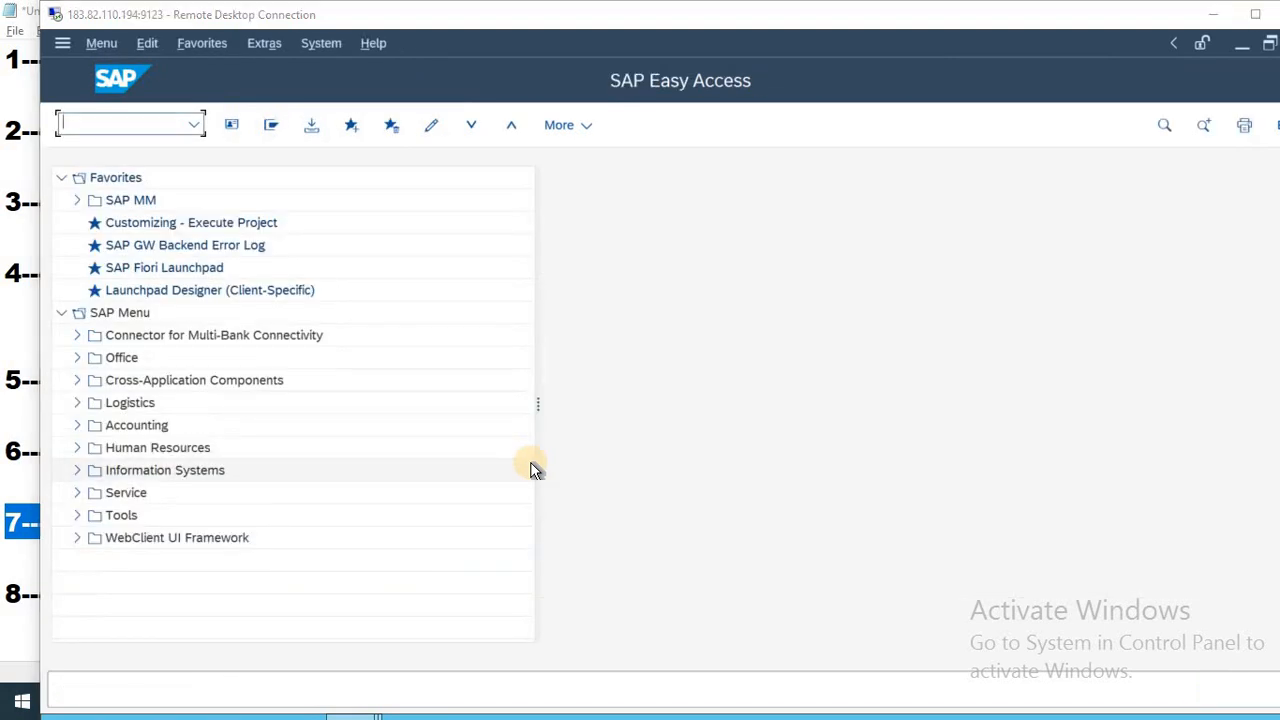
- Switch to Notepad and add a run of blank lines below the "8----OB53" line
{"action": "key", "text": "alt+Tab"}
{"action": "left_click", "coordinate": [197, 594]}
{"action": "key", "text": "Return"}
{"action": "key", "text": "Return"}
{"action": "key", "text": "Return"}
{"action": "key", "text": "Return"}
{"action": "key", "text": "Return"}
{"action": "key", "text": "Return"}
{"action": "key", "text": "Return"}
{"action": "key", "text": "Return"}
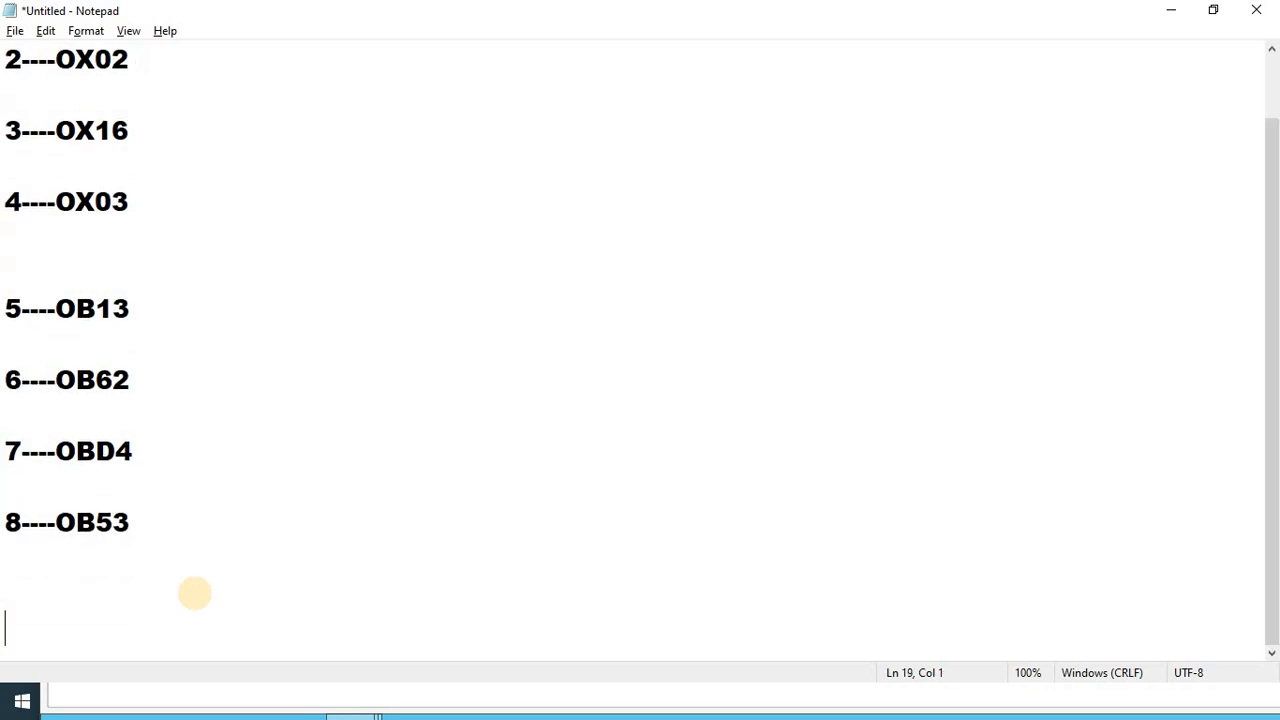
{"action": "key", "text": "Return"}
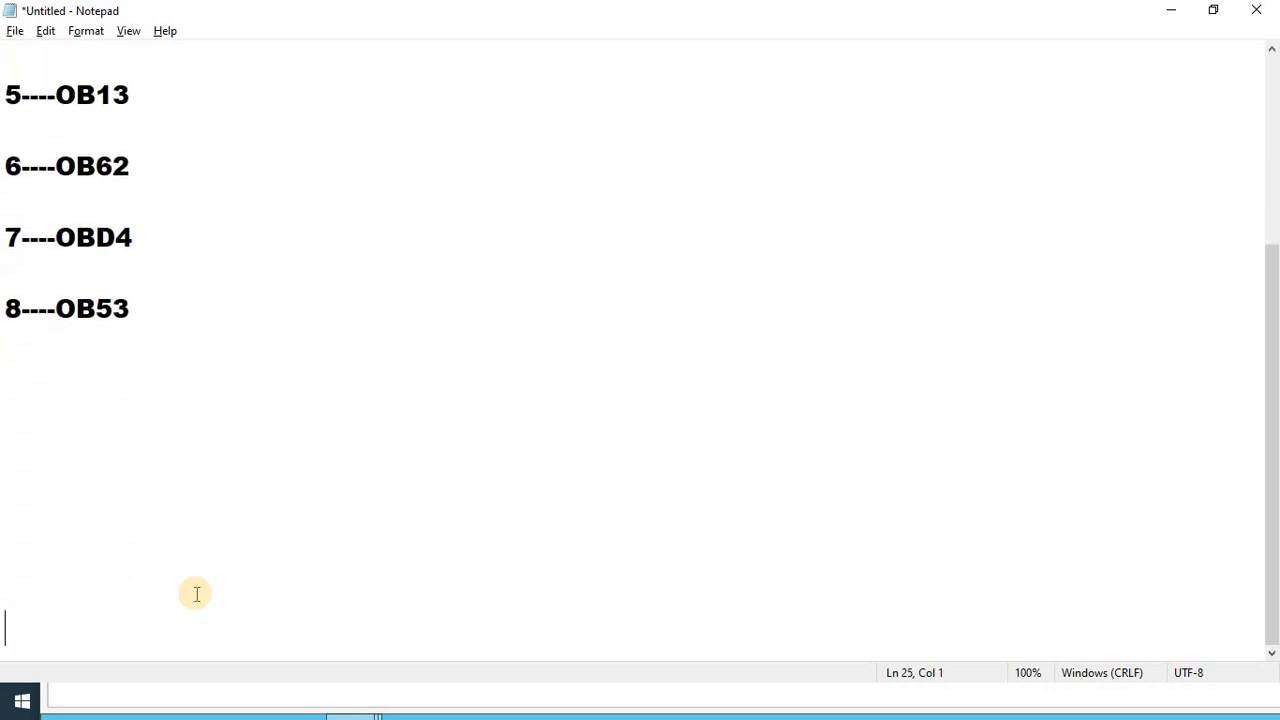
- Add the line "9----OB29" a few lines below "8----OB53"
{"action": "key", "text": "Up"}
{"action": "key", "text": "Up"}
{"action": "key", "text": "Up"}
{"action": "key", "text": "Up"}
{"action": "type", "text": "9----OB"}
{"action": "type", "text": "9"}
- Add the line "10--OB37" below "9----OB29", leaving one blank line between them
{"action": "key", "text": "Return"}
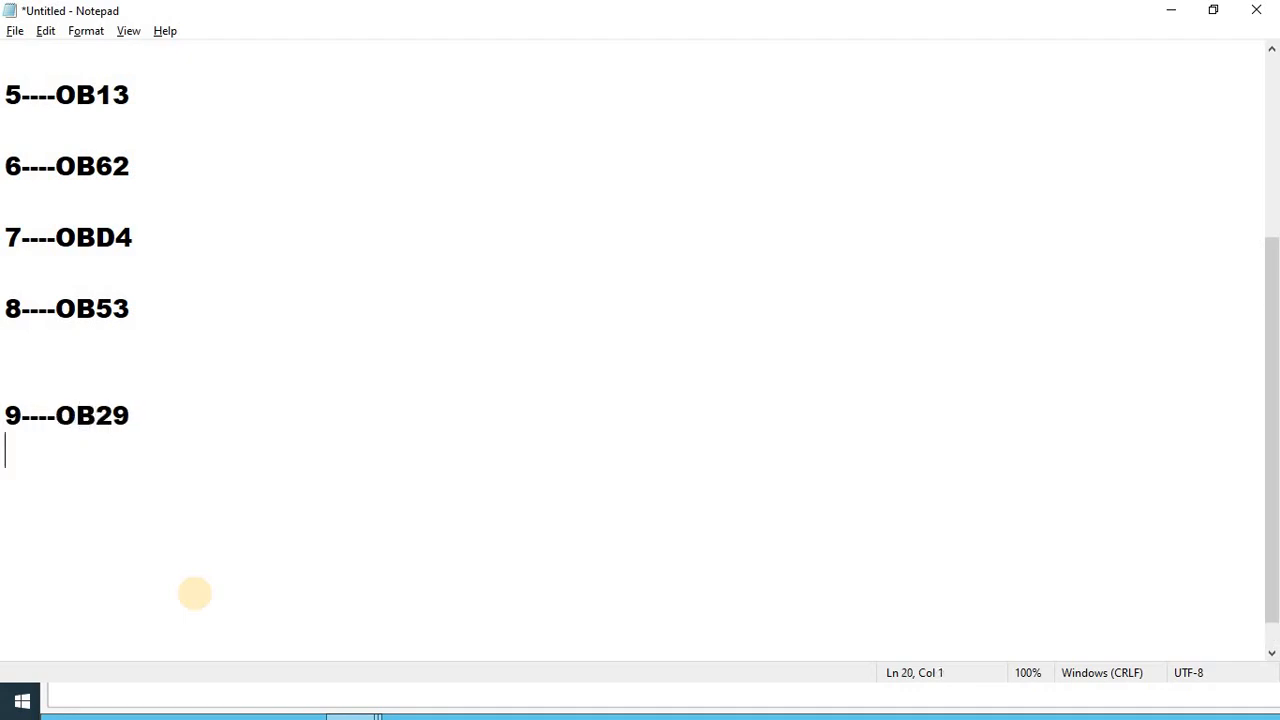
{"action": "key", "text": "Return"}
{"action": "type", "text": "10-"}
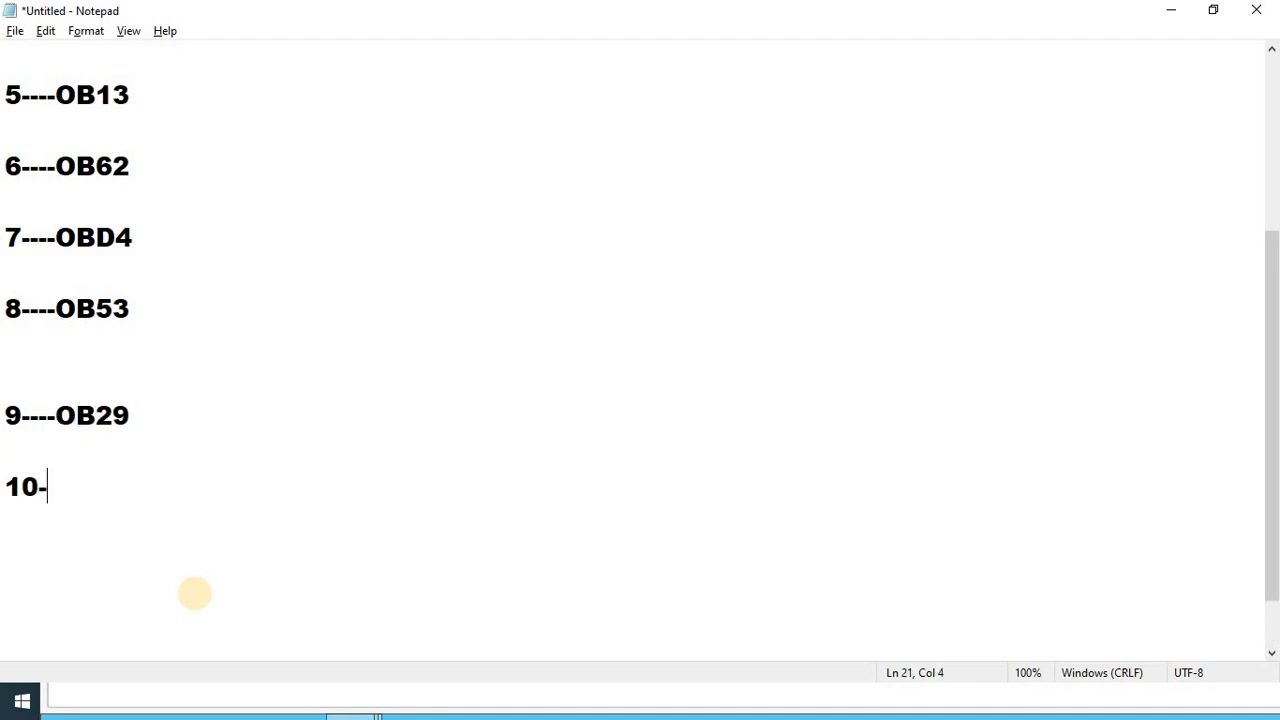
{"action": "type", "text": "-OB37"}
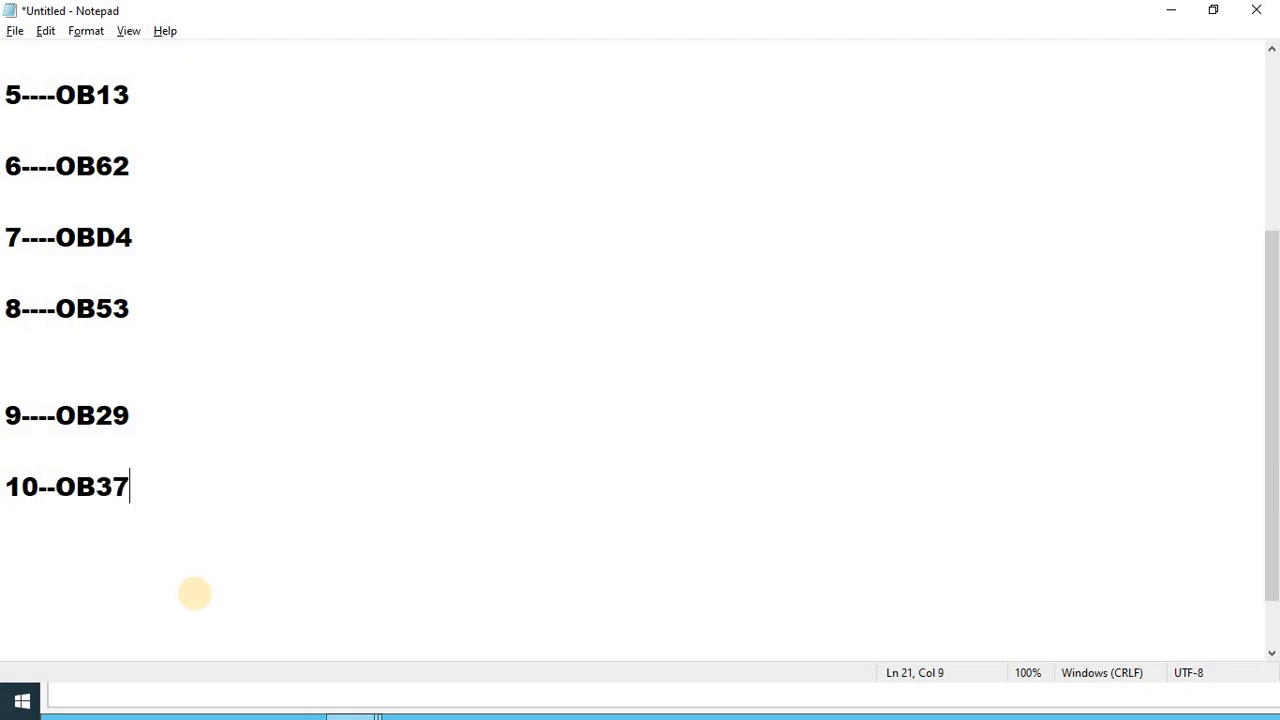
- Extend the OB29 line to read "9----OB29----V3---K4" and switch to the SAP session
{"action": "key", "text": "Up"}
{"action": "key", "text": "Up"}
{"action": "key", "text": "Home"}
{"action": "left_click", "coordinate": [135, 420]}
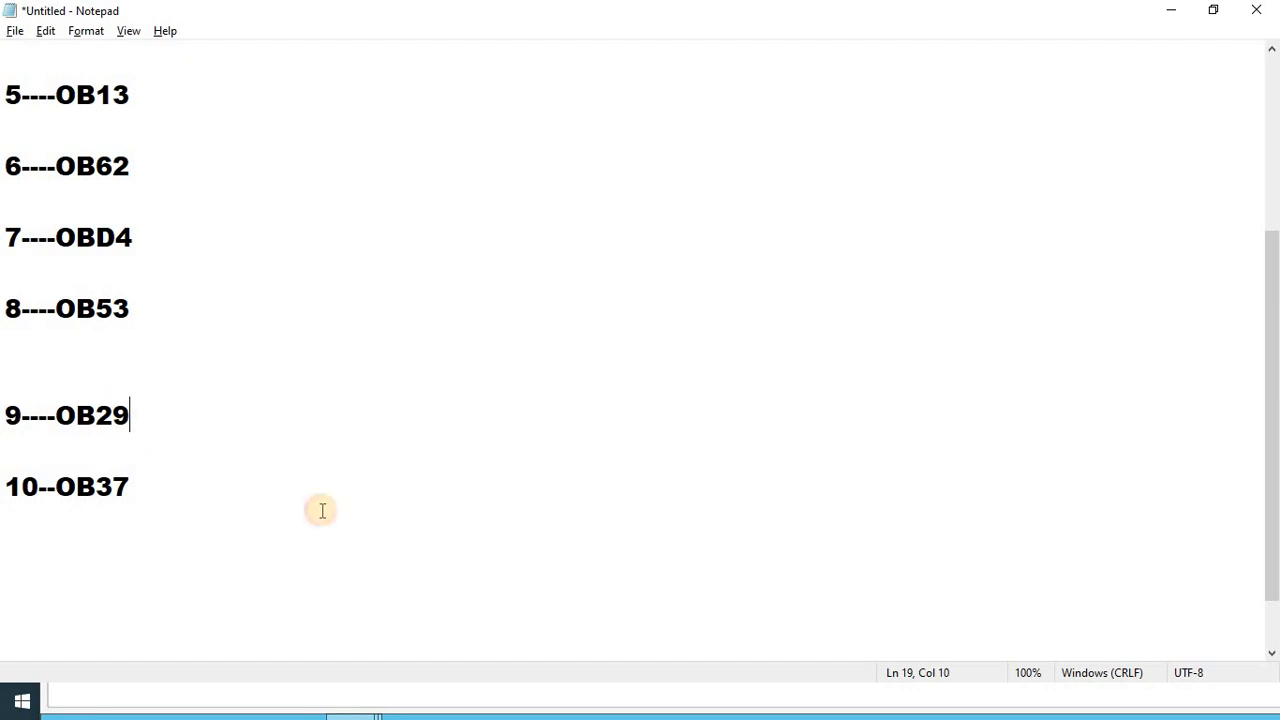
{"action": "type", "text": "----VE"}
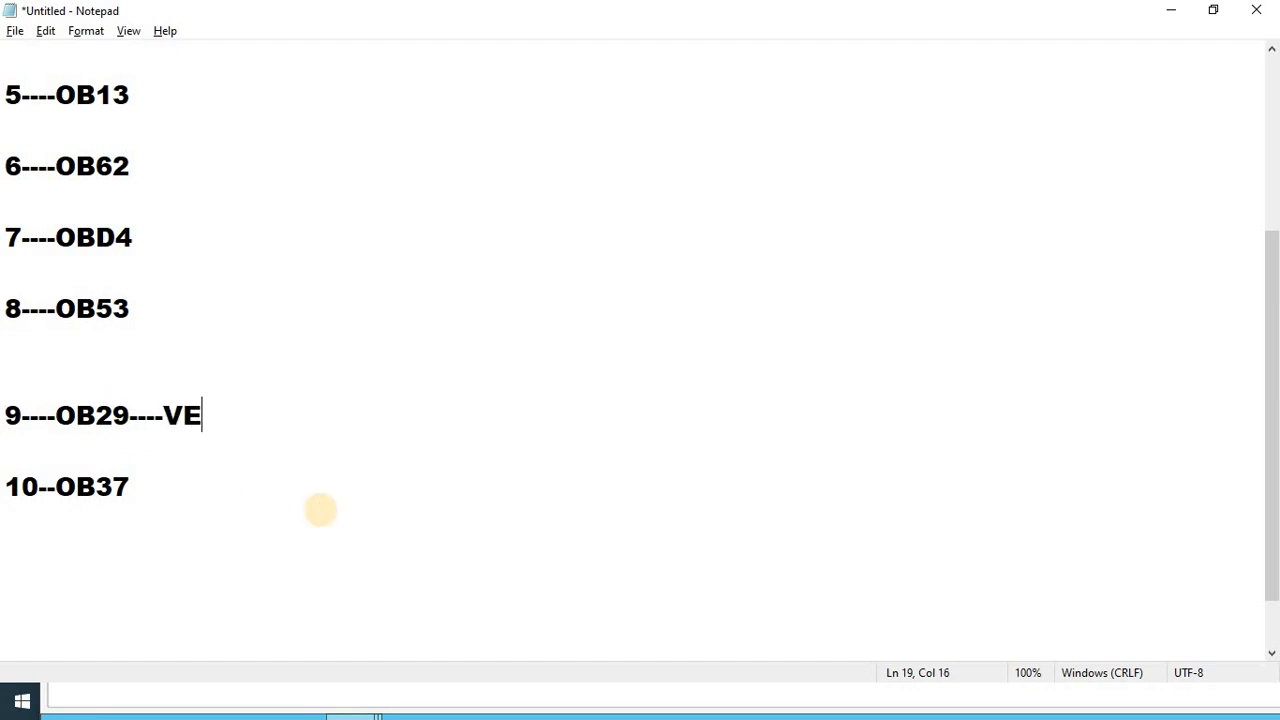
{"action": "key", "text": "BackSpace"}
{"action": "type", "text": "3---K4"}
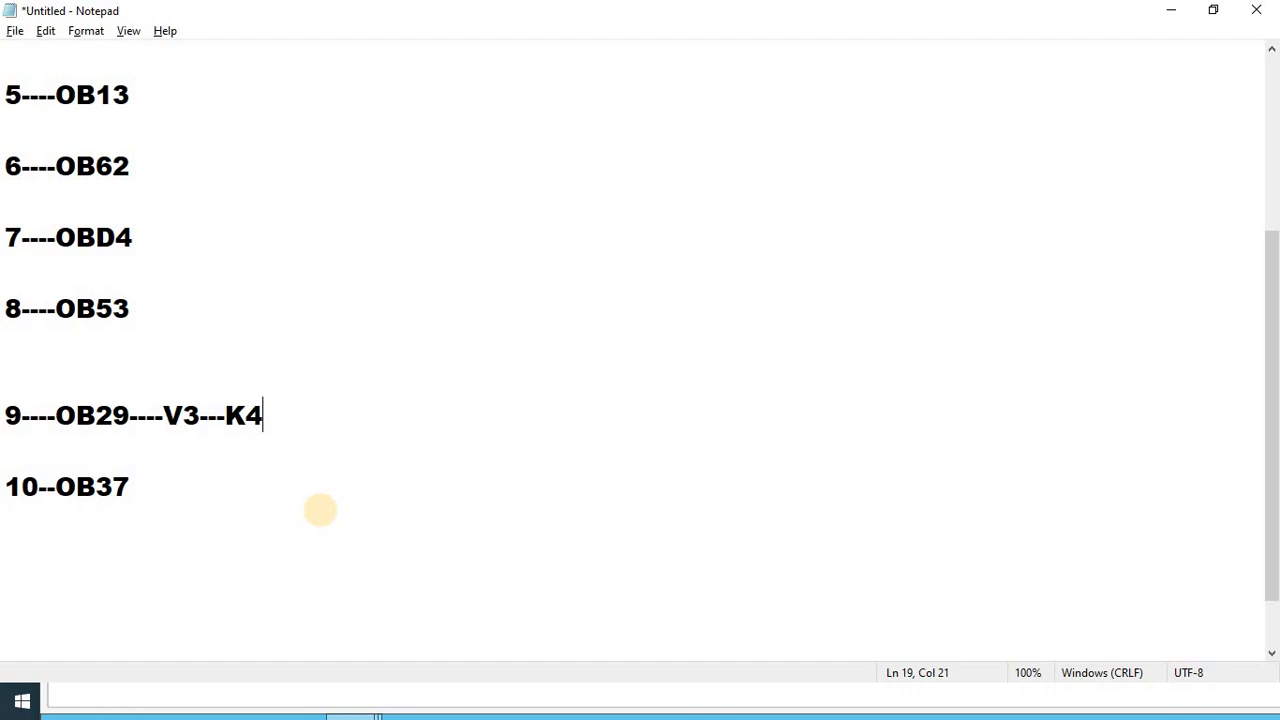
{"action": "key", "text": "alt+Tab"}
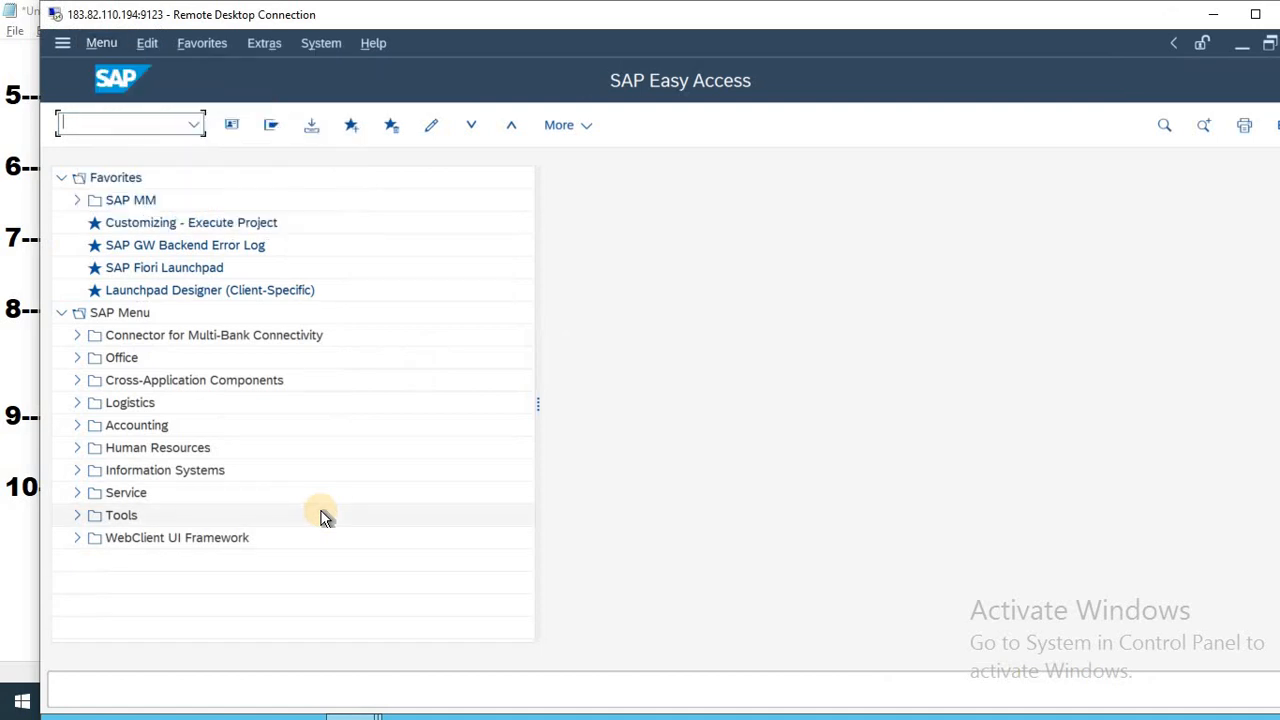
{"action": "type", "text": "OB39"}
{"action": "key", "text": "Return"}
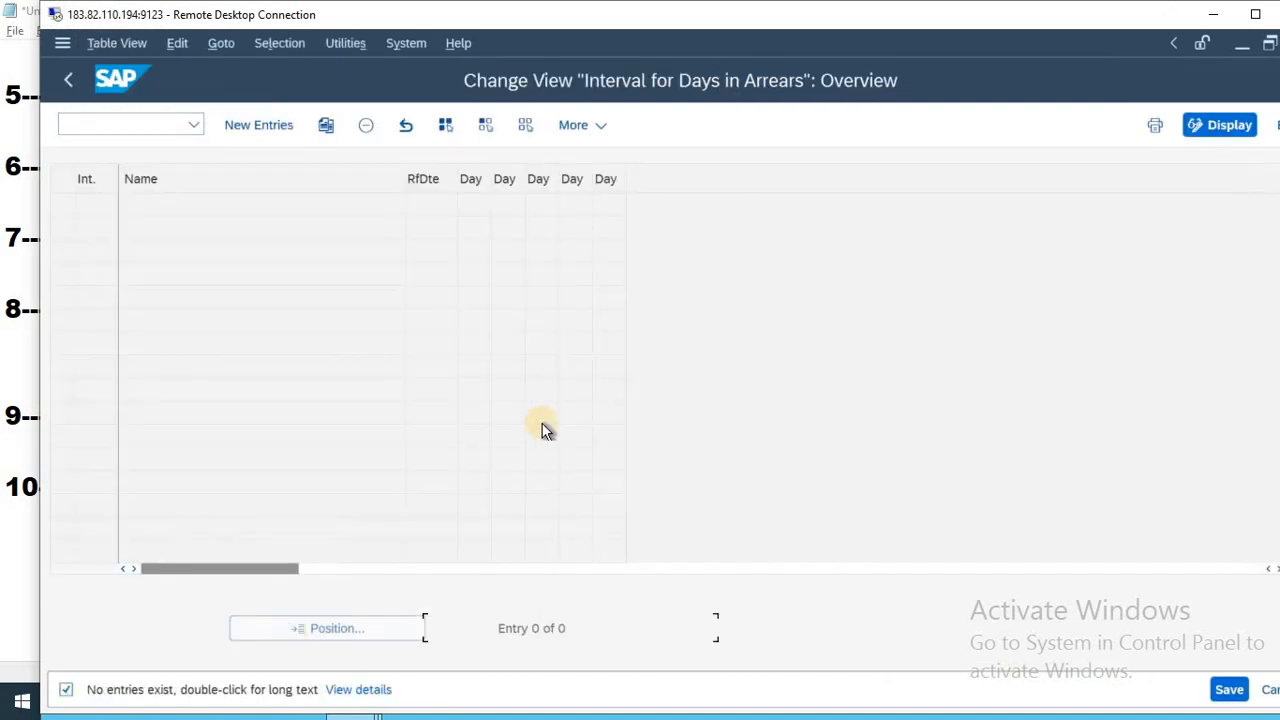
{"action": "key", "text": "F3"}
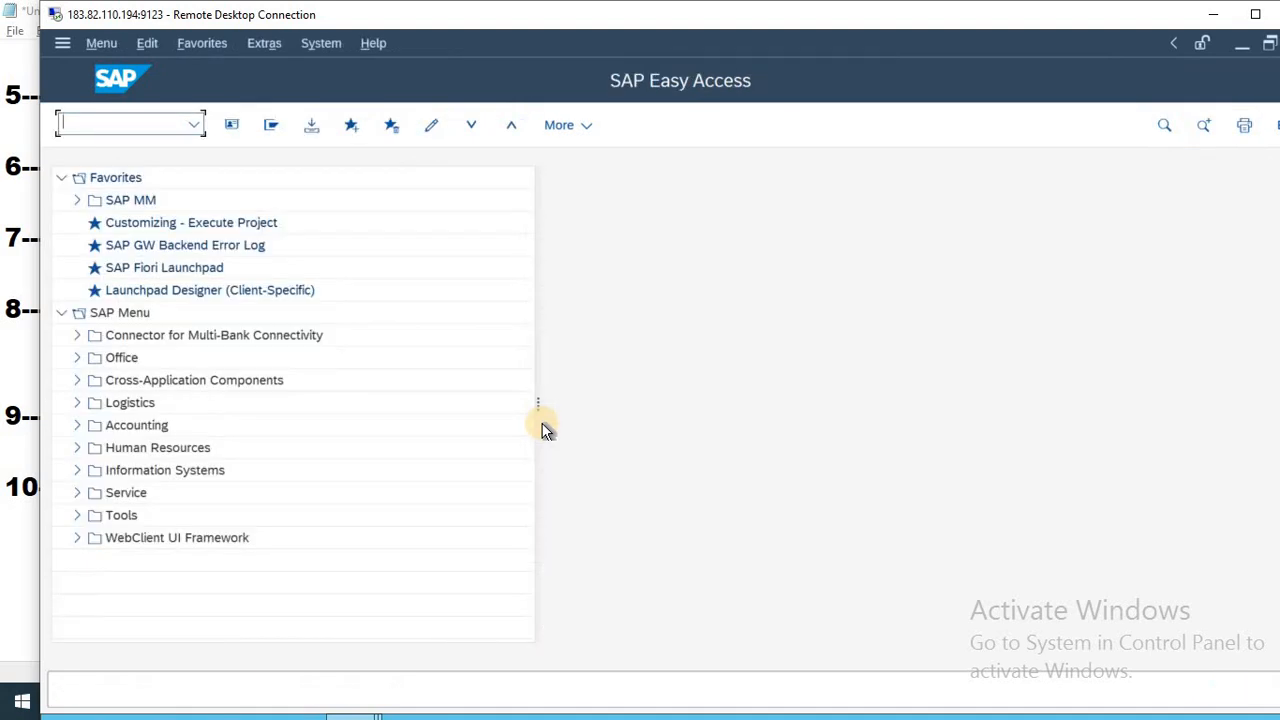
- Run transaction OB29 and position the fiscal year variants list on variant V3
{"action": "type", "text": "OB29"}
{"action": "key", "text": "Return"}
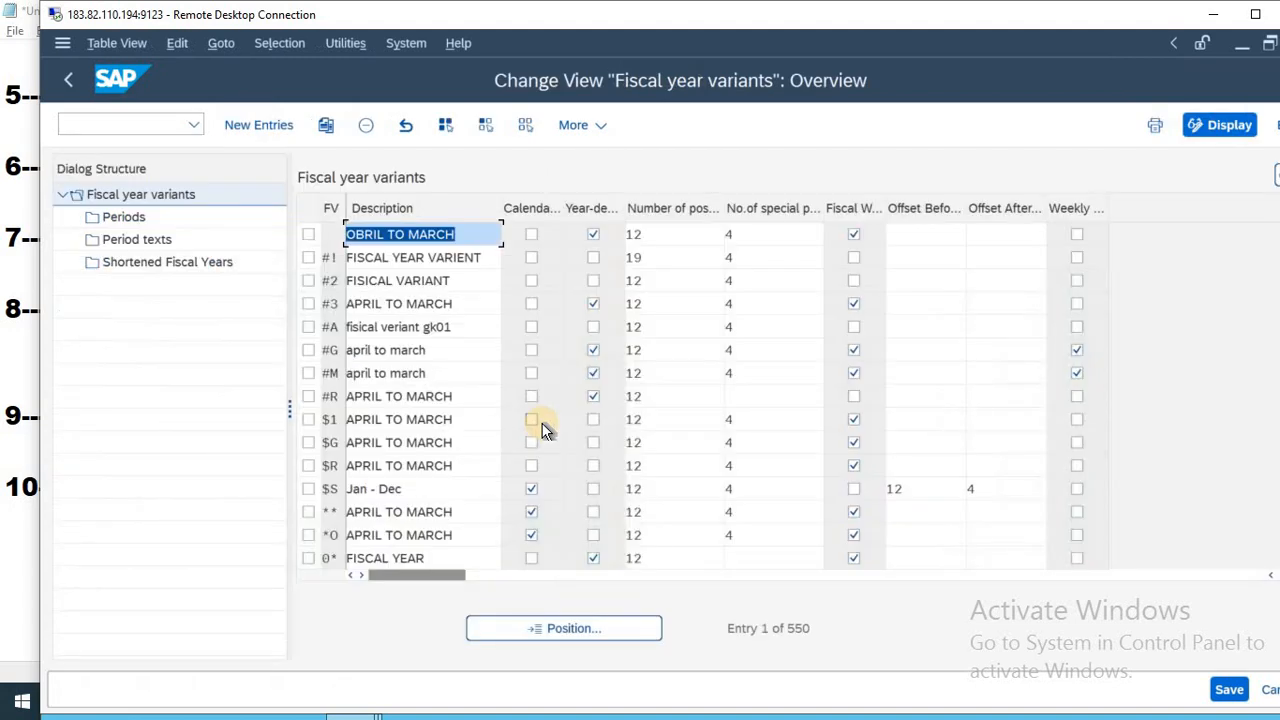
{"action": "left_click", "coordinate": [616, 618]}
{"action": "type", "text": "V"}
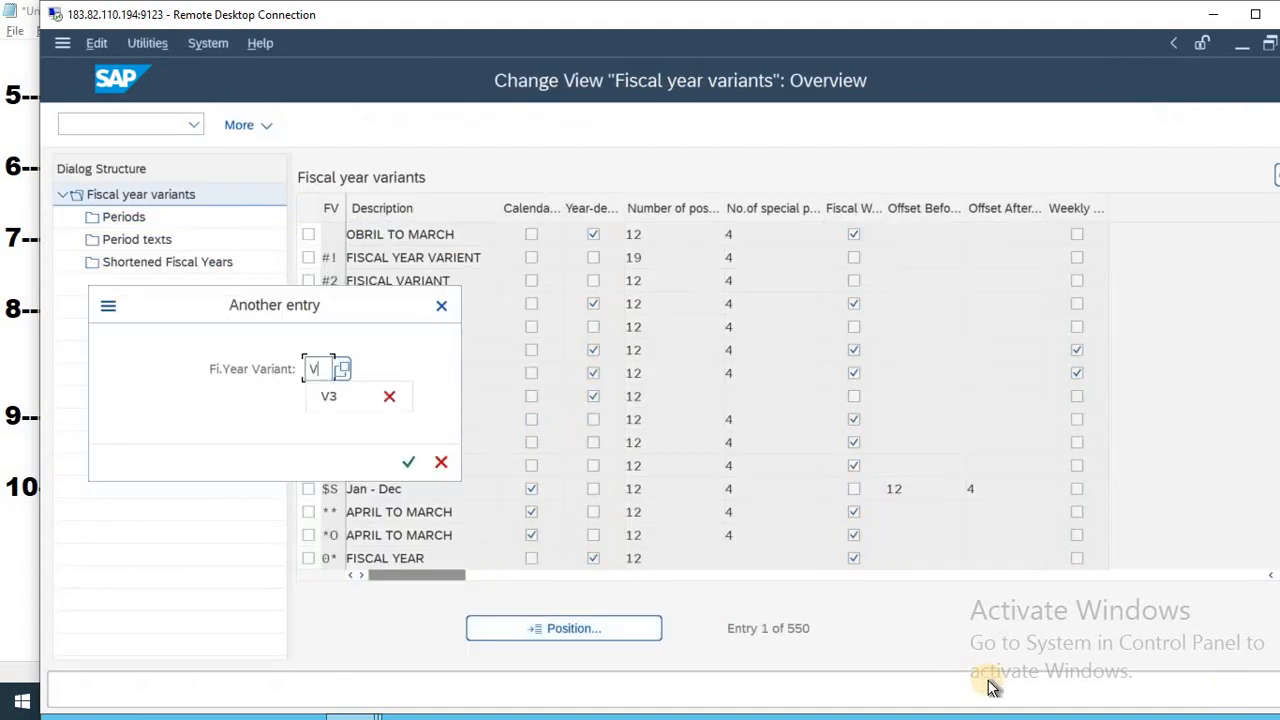
{"action": "type", "text": "3"}
{"action": "key", "text": "Return"}
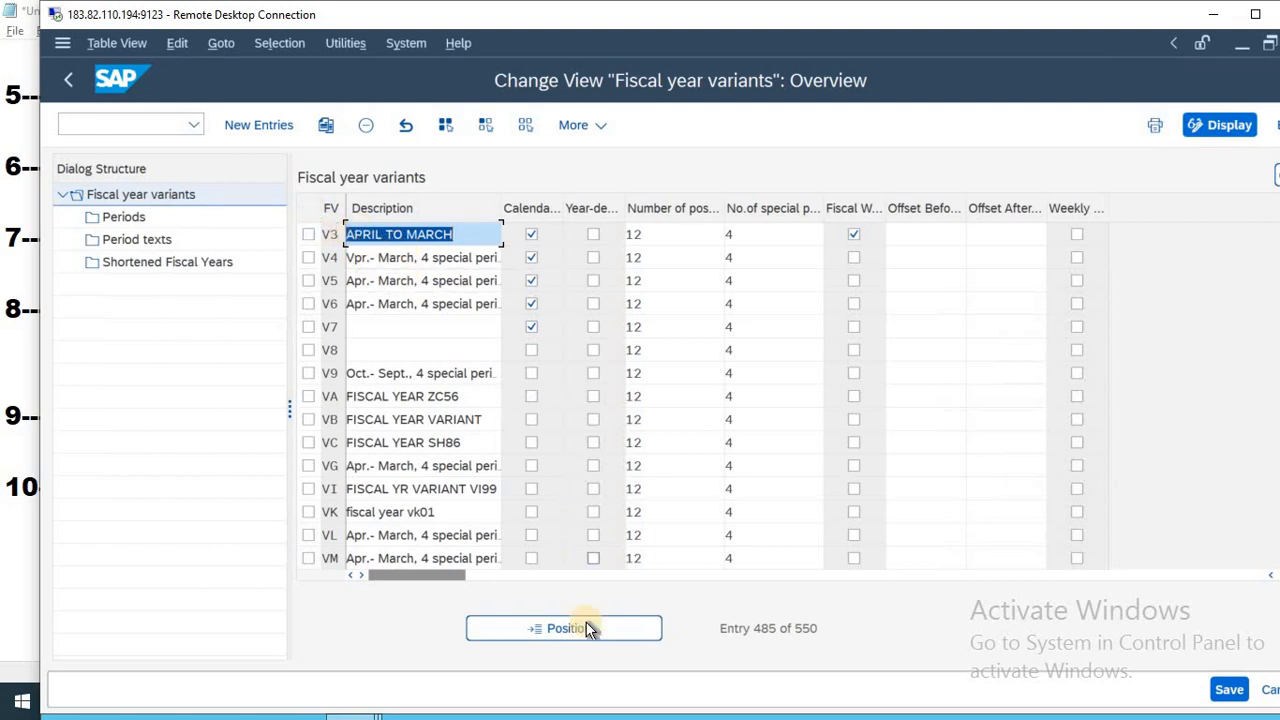
- Position the fiscal year variants list on variant K4 and leave the transaction
{"action": "left_click", "coordinate": [547, 631]}
{"action": "type", "text": "K"}
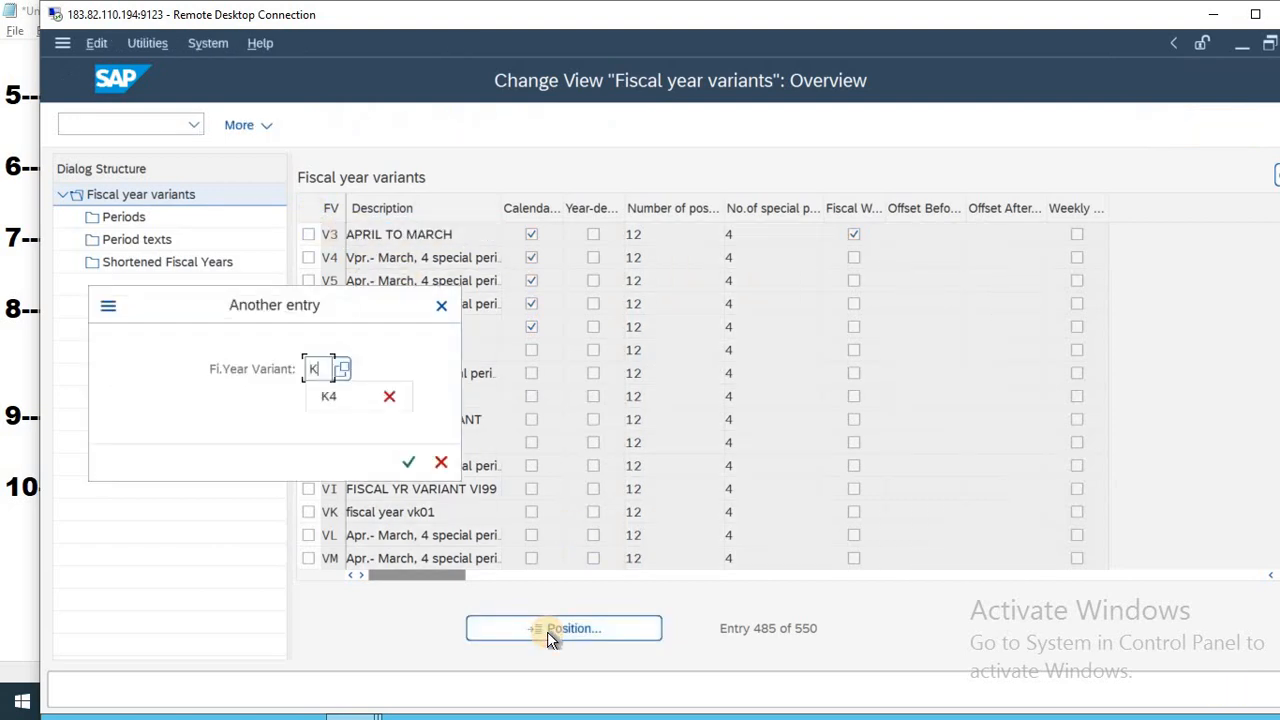
{"action": "type", "text": "4"}
{"action": "key", "text": "Return"}
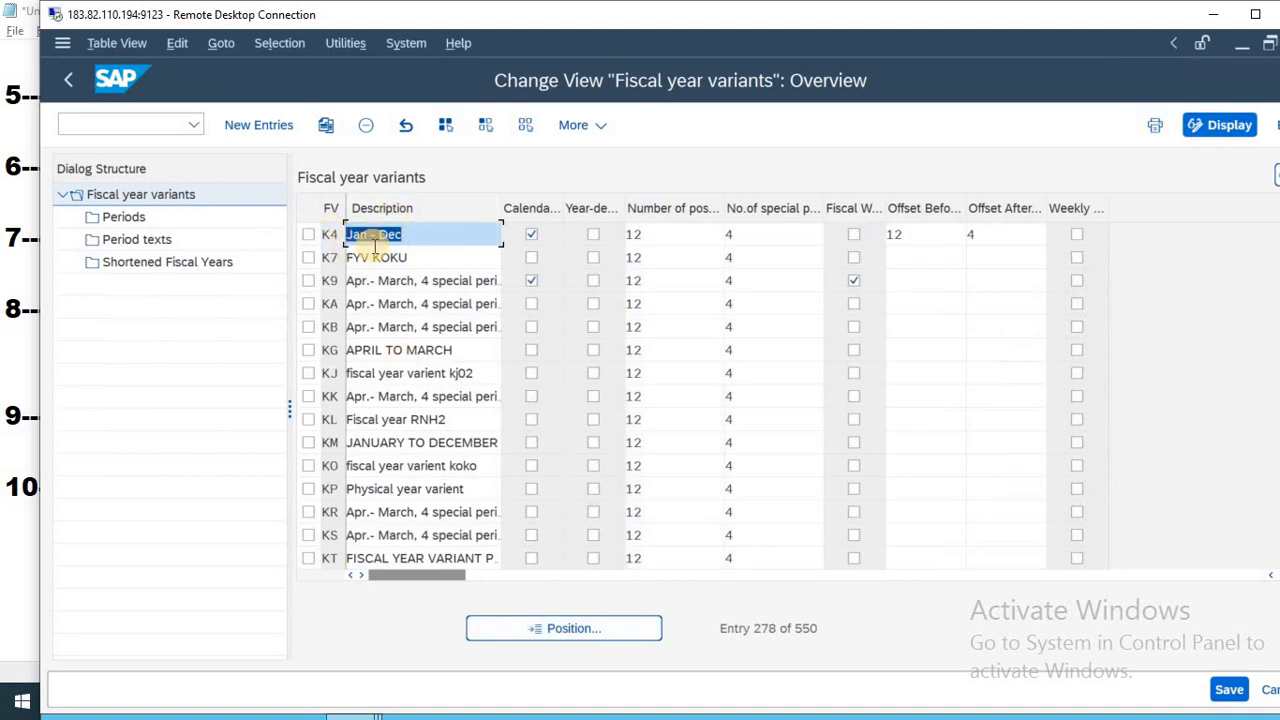
{"action": "key", "text": "F3"}
- Switch to Notepad and highlight the "10--OB37" line
{"action": "key", "text": "alt+Tab"}
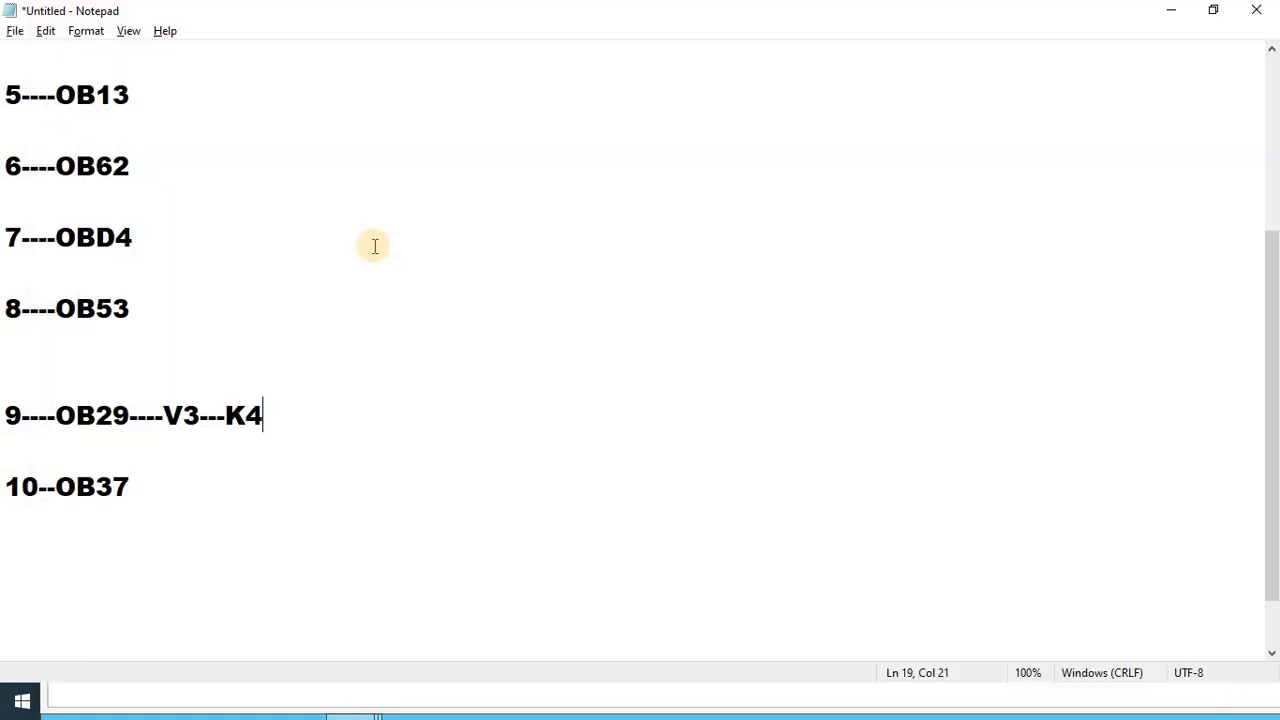
{"action": "key", "text": "Right"}
{"action": "key", "text": "Right"}
{"action": "key", "text": "shift+Right"}
{"action": "key", "text": "shift+Right"}
{"action": "key", "text": "shift+Right"}
{"action": "key", "text": "shift+Right"}
{"action": "key", "text": "shift+Right"}
{"action": "key", "text": "shift+Right"}
{"action": "key", "text": "shift+Right"}
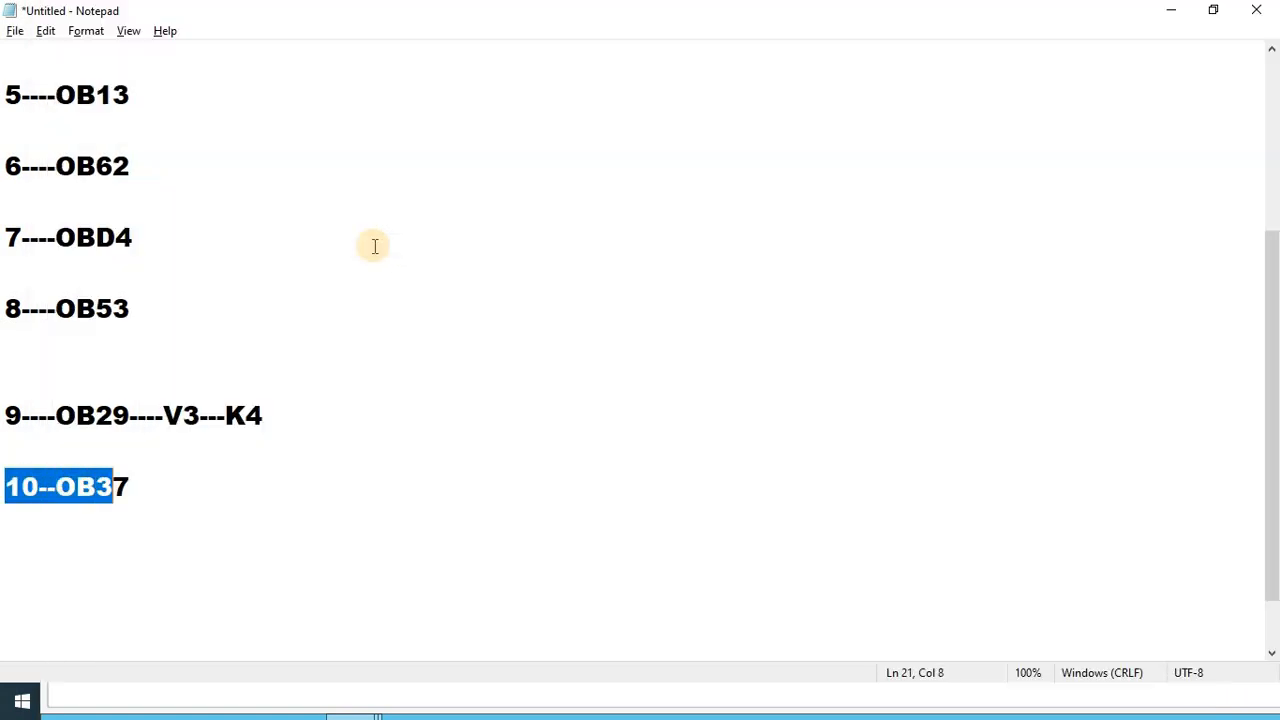
{"action": "key", "text": "shift+Right"}
- Switch to SAP, run transaction OB37 and position the assignment list on company code ENTR
{"action": "key", "text": "alt+Tab"}
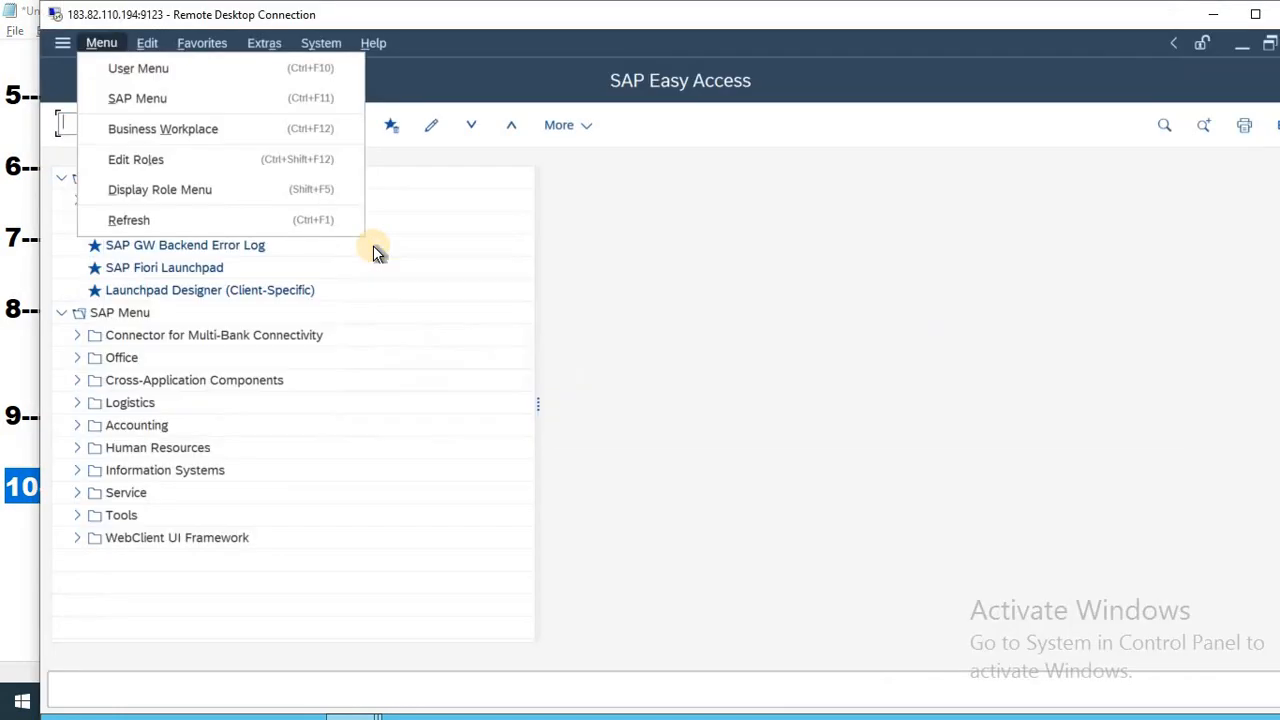
{"action": "type", "text": "OB"}
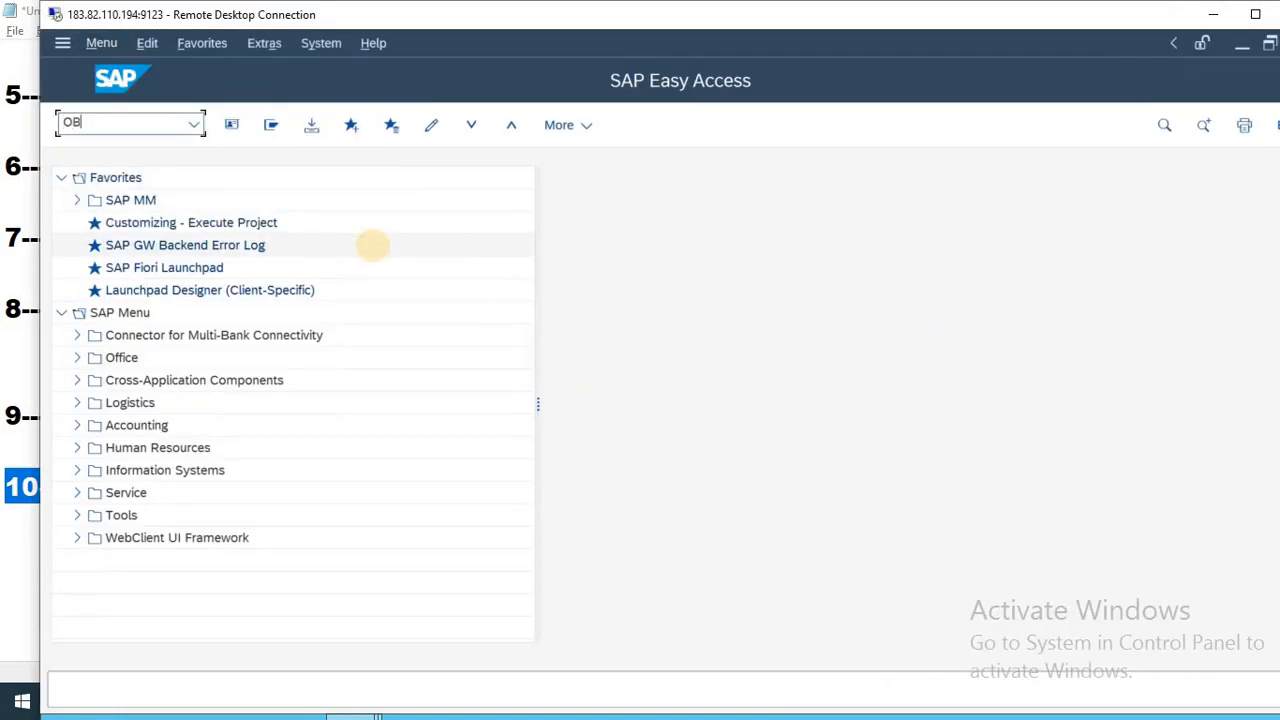
{"action": "type", "text": "37"}
{"action": "key", "text": "Return"}
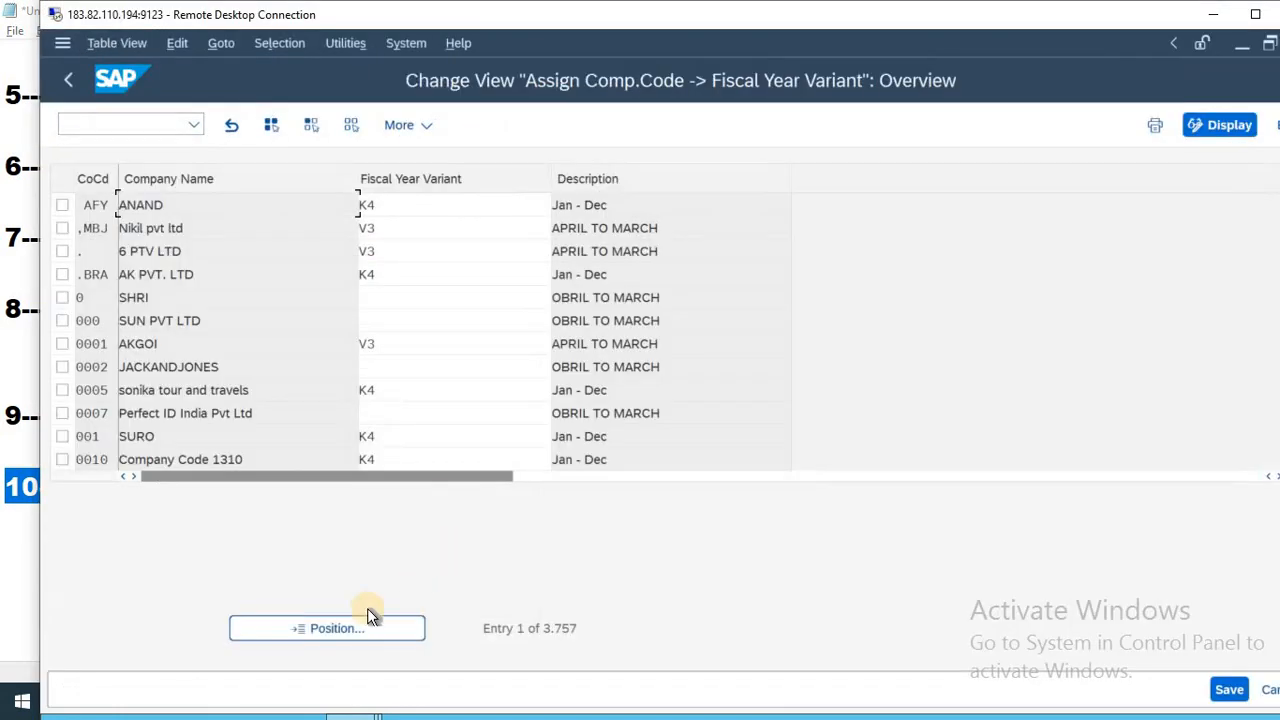
{"action": "left_click", "coordinate": [353, 632]}
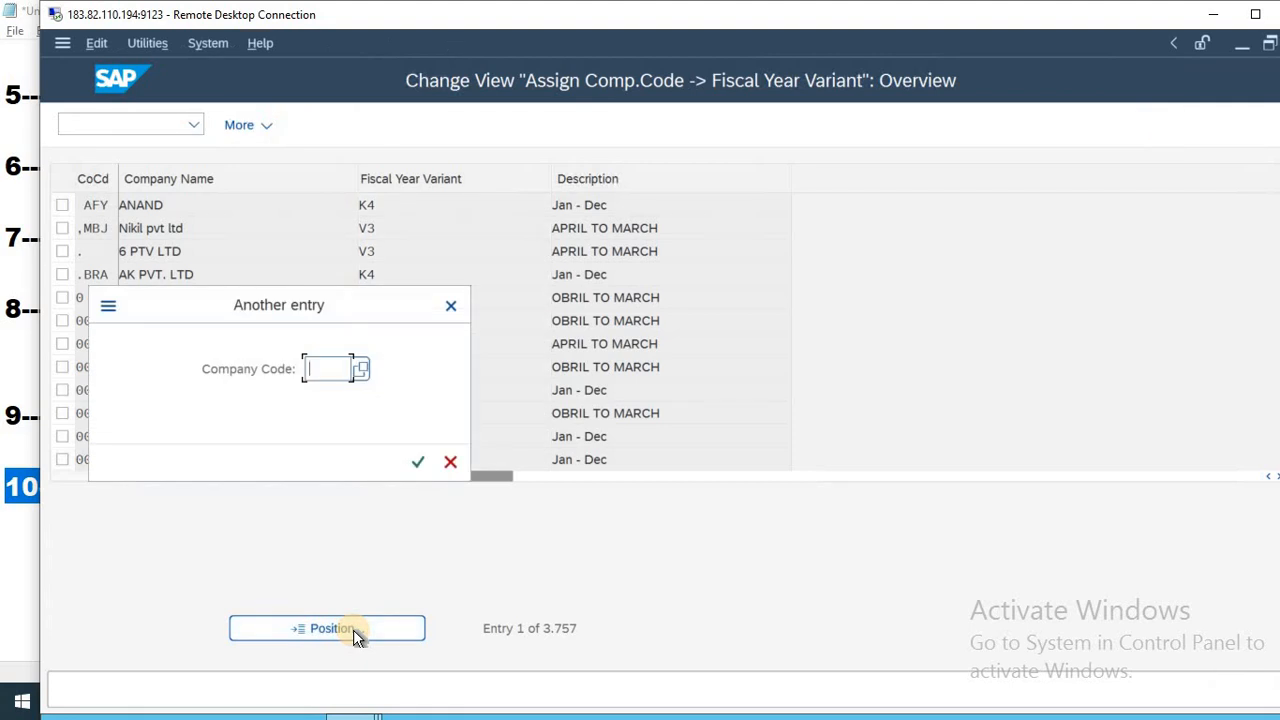
{"action": "type", "text": "ENTR"}
{"action": "key", "text": "Return"}
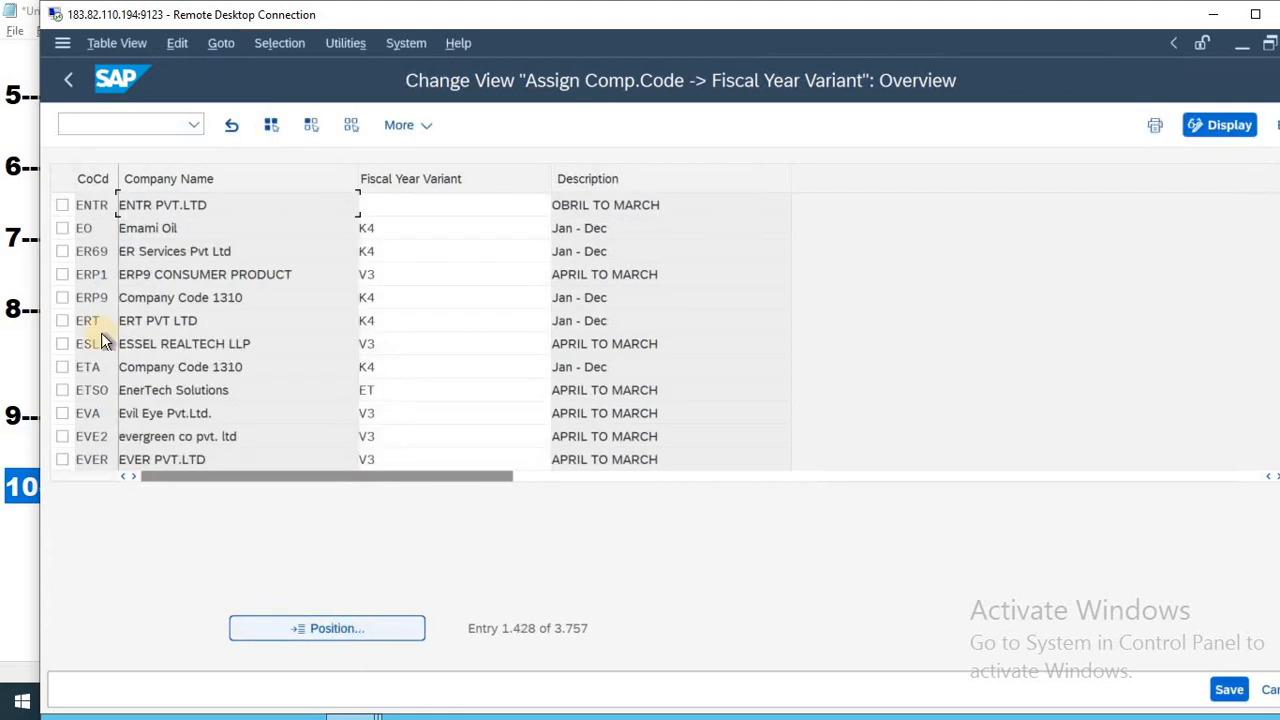
- Assign fiscal year variant V3 to company code ENTR and save the assignment
{"action": "left_click", "coordinate": [413, 203]}
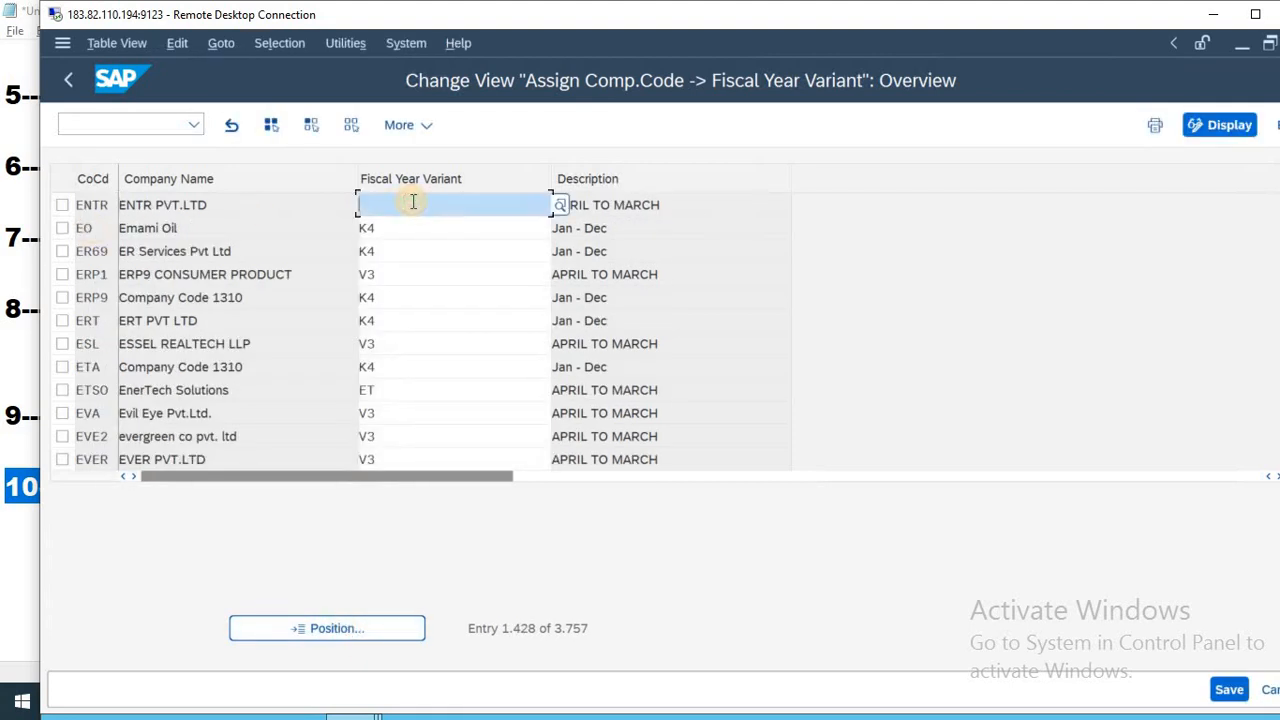
{"action": "type", "text": "V3"}
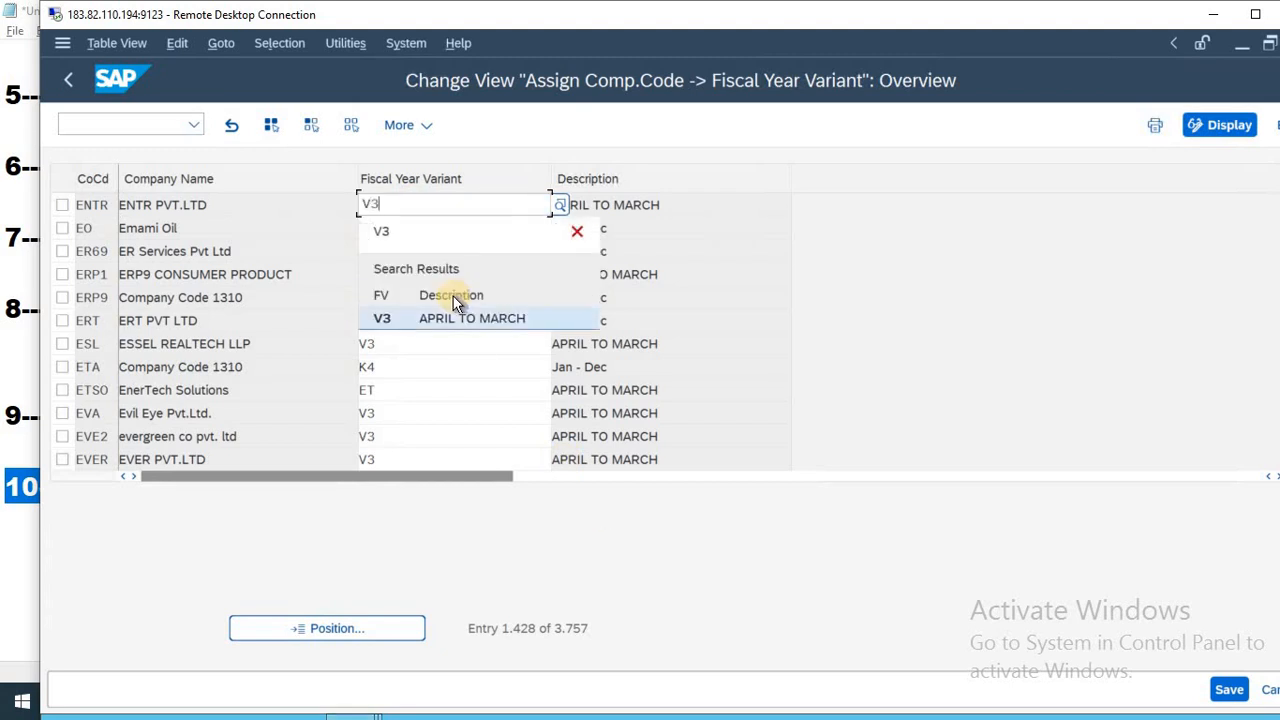
{"action": "left_click", "coordinate": [443, 320]}
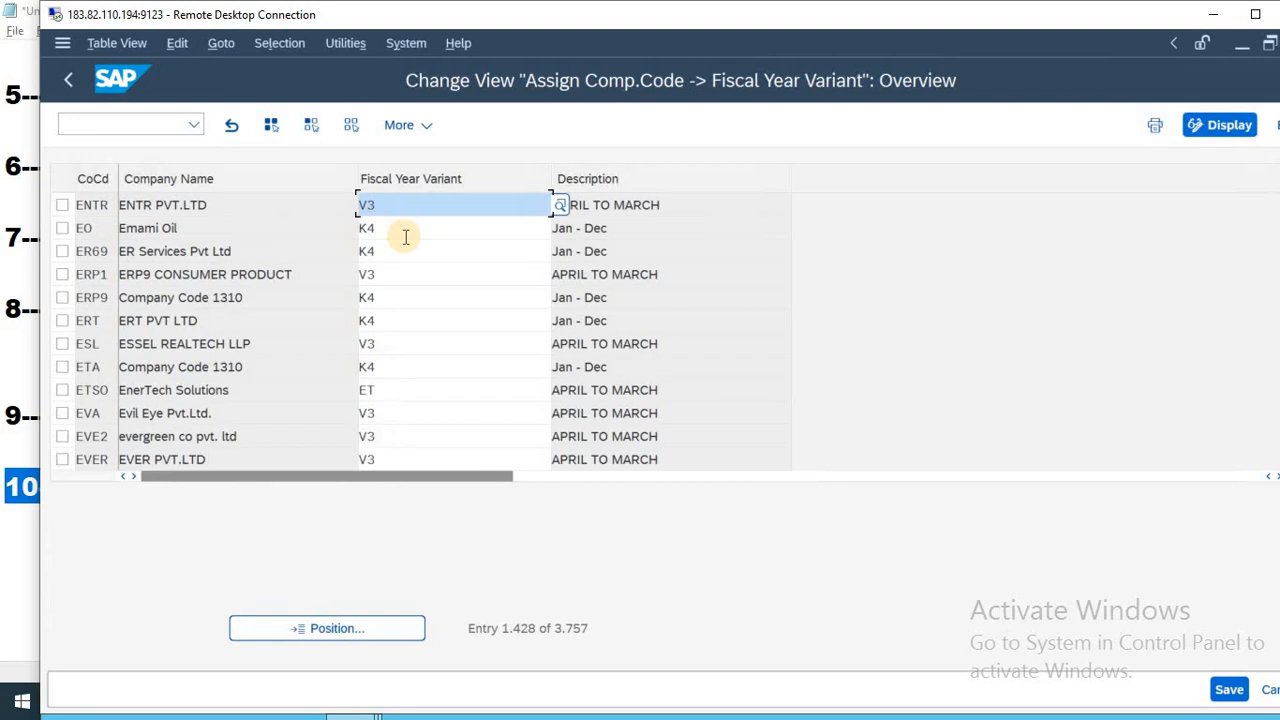
{"action": "left_click", "coordinate": [1229, 689]}
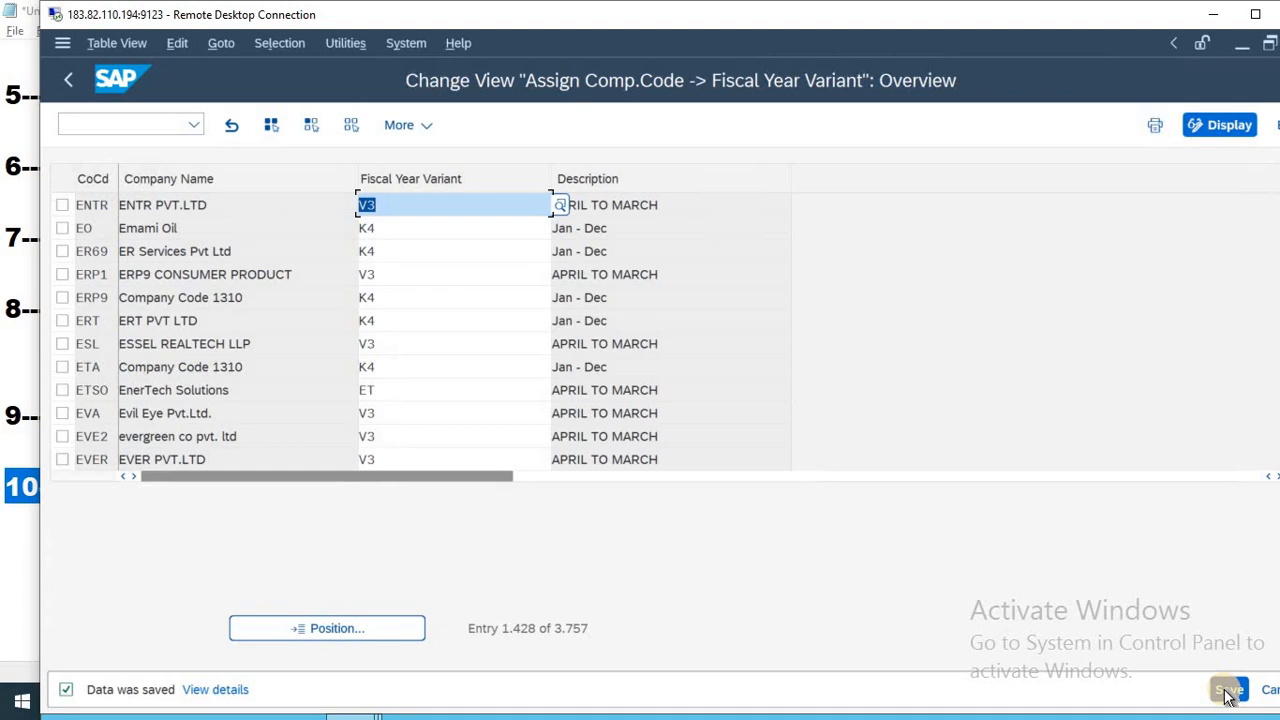
- Switch to Notepad, add a run of blank lines below "10--OB37" and return the cursor to just below that line
{"action": "key", "text": "alt+Tab"}
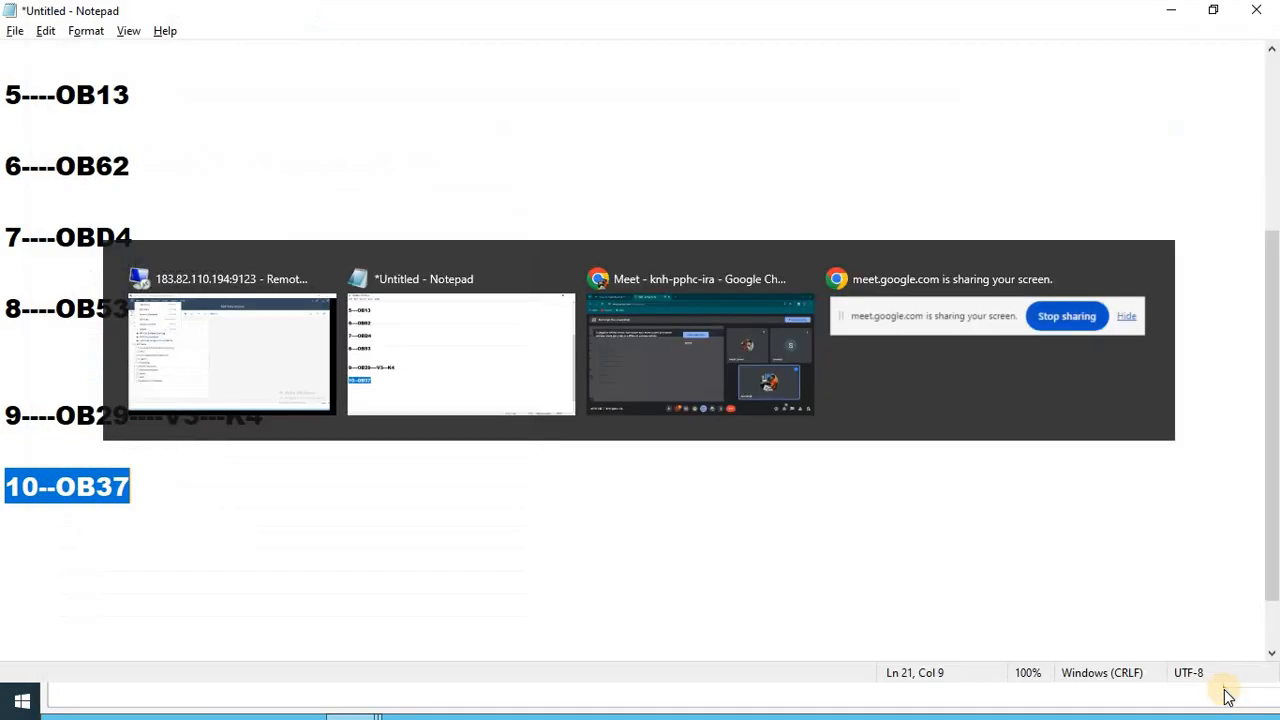
{"action": "key", "text": "End"}
{"action": "key", "text": "Return"}
{"action": "key", "text": "Return"}
{"action": "key", "text": "Return"}
{"action": "key", "text": "Return"}
{"action": "key", "text": "Return"}
{"action": "key", "text": "Return"}
{"action": "key", "text": "Return"}
{"action": "key", "text": "Return"}
{"action": "key", "text": "Return"}
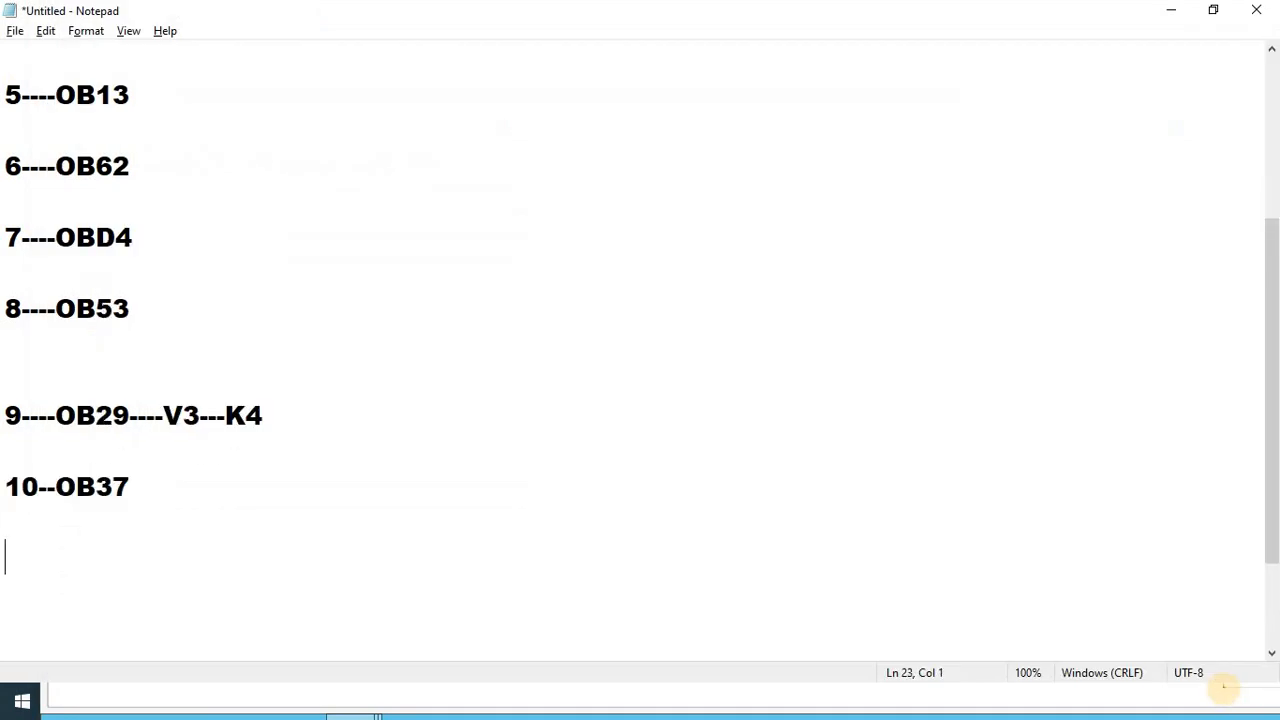
{"action": "key", "text": "Up"}
{"action": "key", "text": "Up"}
{"action": "key", "text": "Up"}
{"action": "key", "text": "Up"}
{"action": "key", "text": "Up"}
{"action": "key", "text": "Up"}
{"action": "key", "text": "Up"}
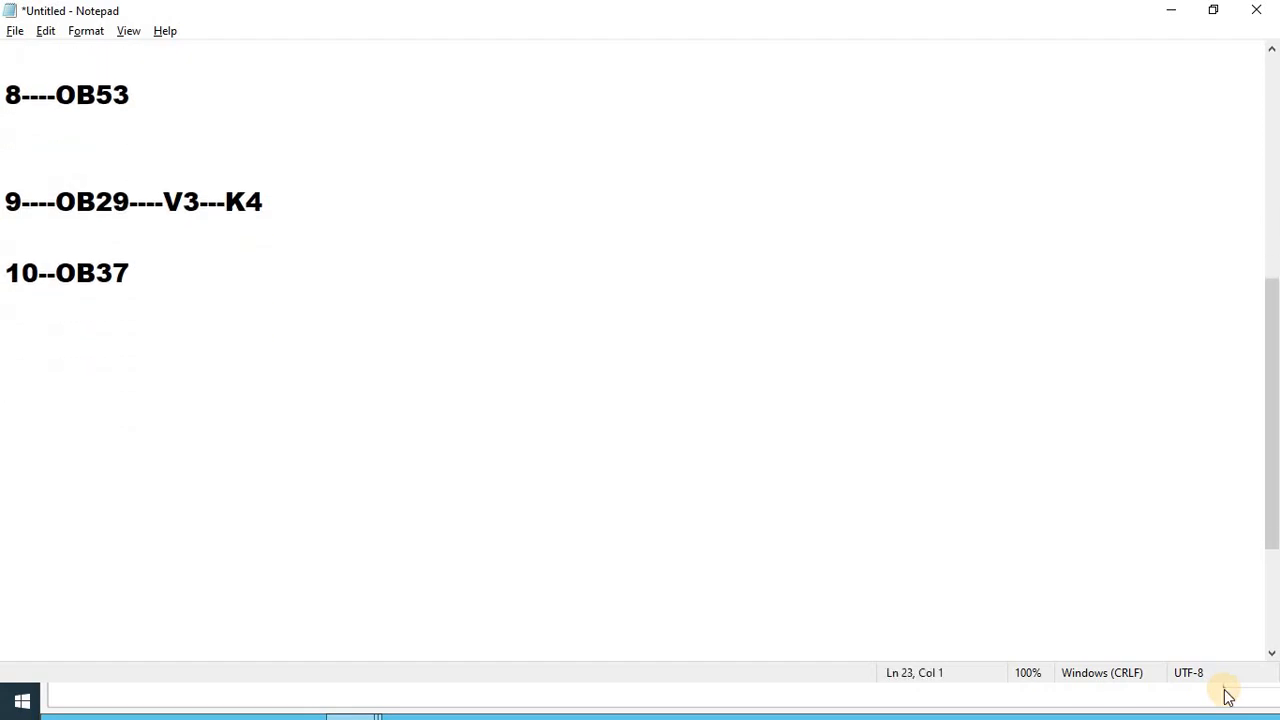
- Add the line "11---OBBO" below "10--OB37", followed by a blank line
{"action": "key", "text": "Return"}
{"action": "type", "text": "11----"}
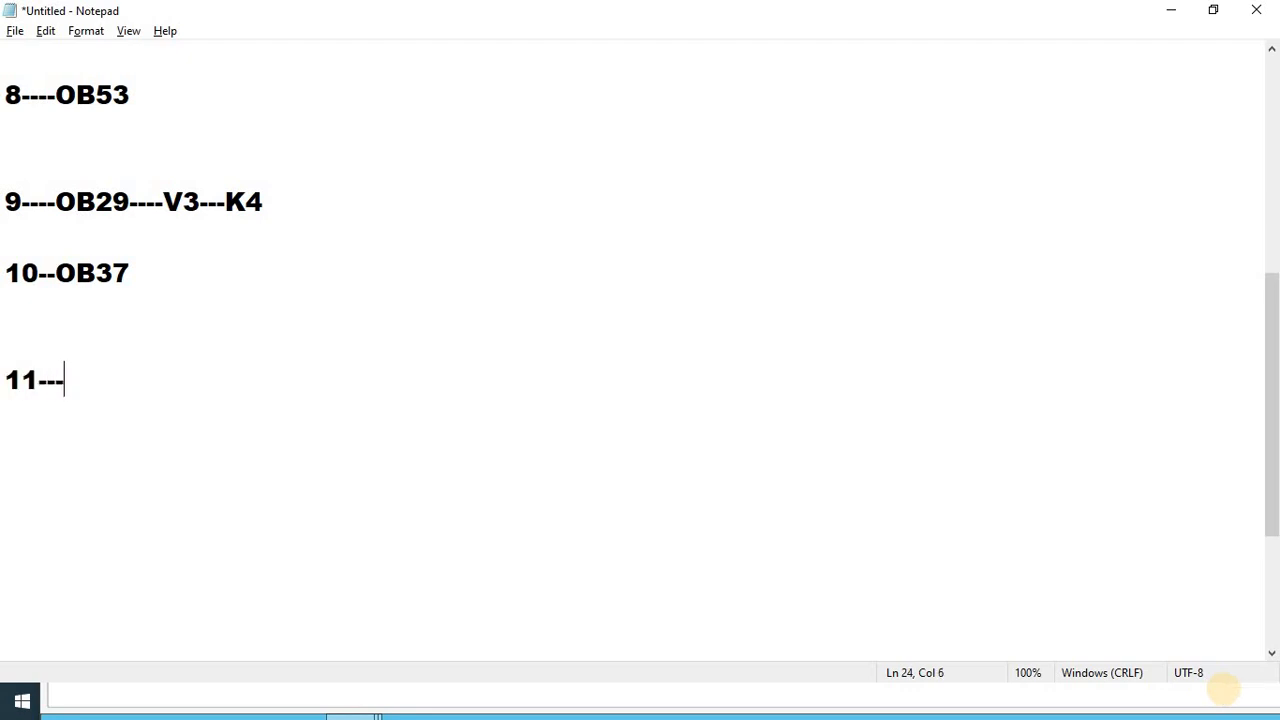
{"action": "key", "text": "BackSpace"}
{"action": "type", "text": "OBBO"}
{"action": "key", "text": "Return"}
{"action": "key", "text": "Return"}
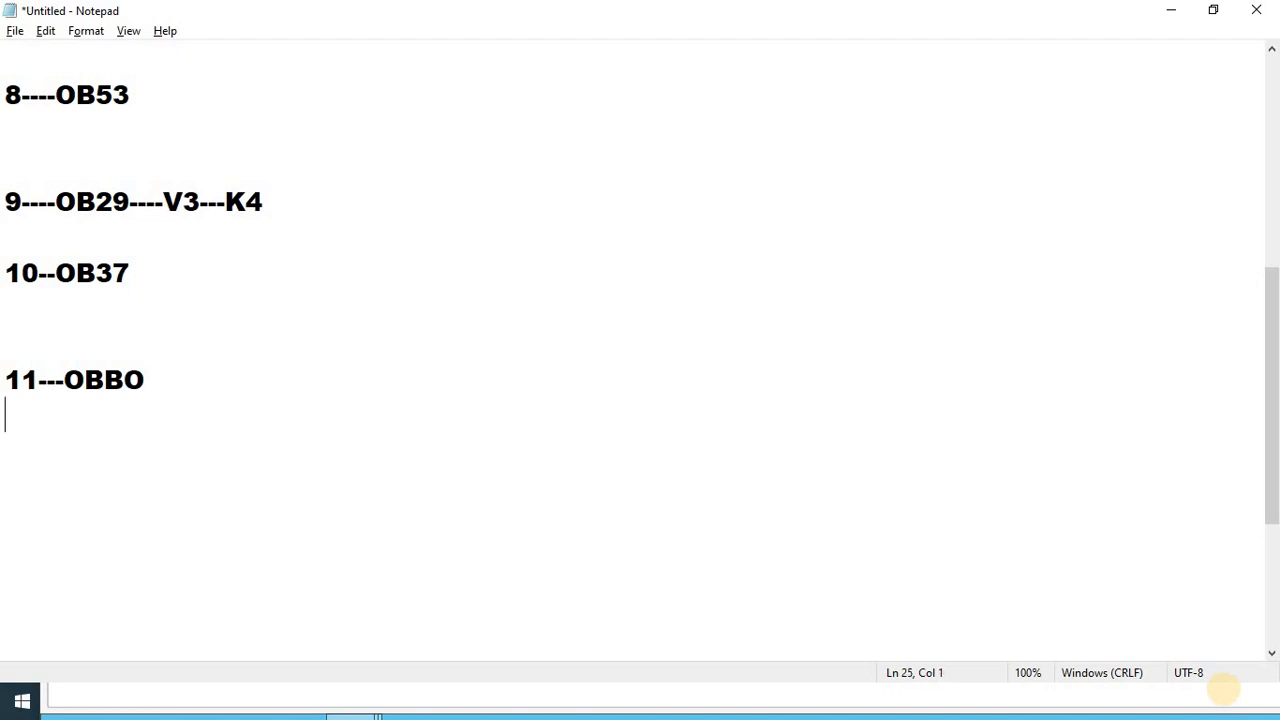
- Add the line "12---OBBP" below "11---OBBO", followed by a blank line
{"action": "type", "text": "12---"}
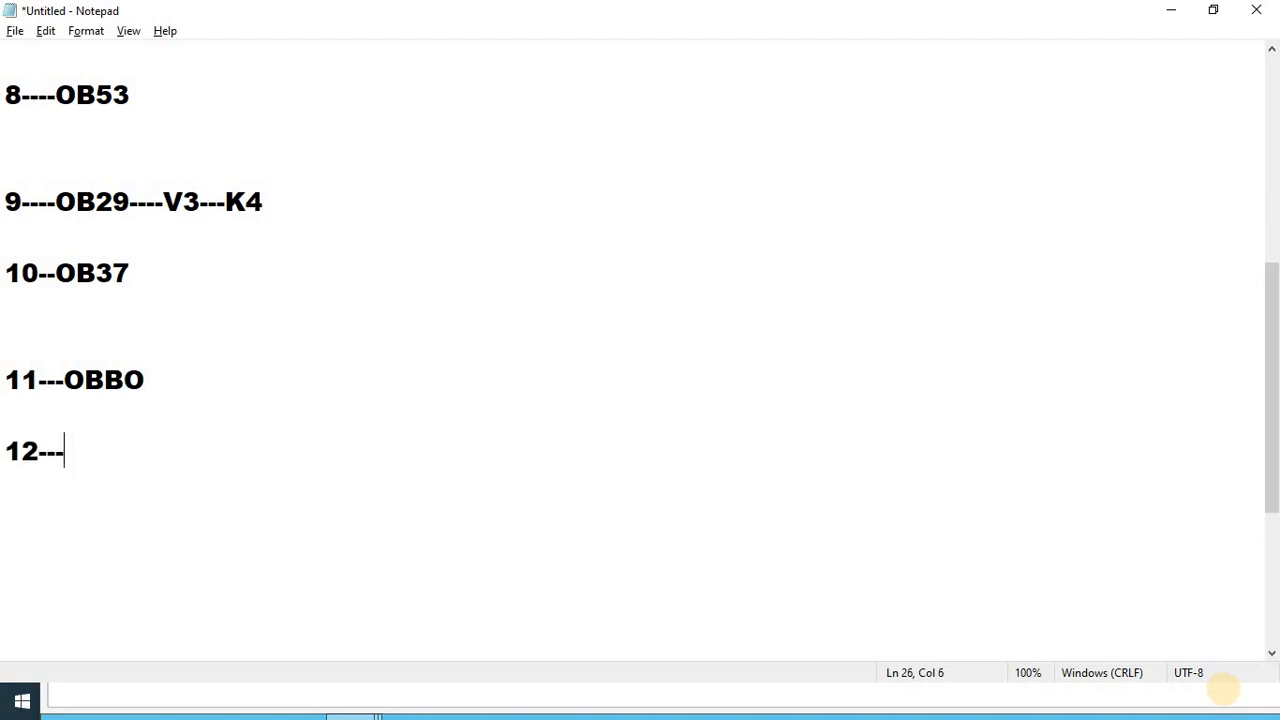
{"action": "type", "text": "OBBP"}
{"action": "key", "text": "Return"}
{"action": "key", "text": "Return"}
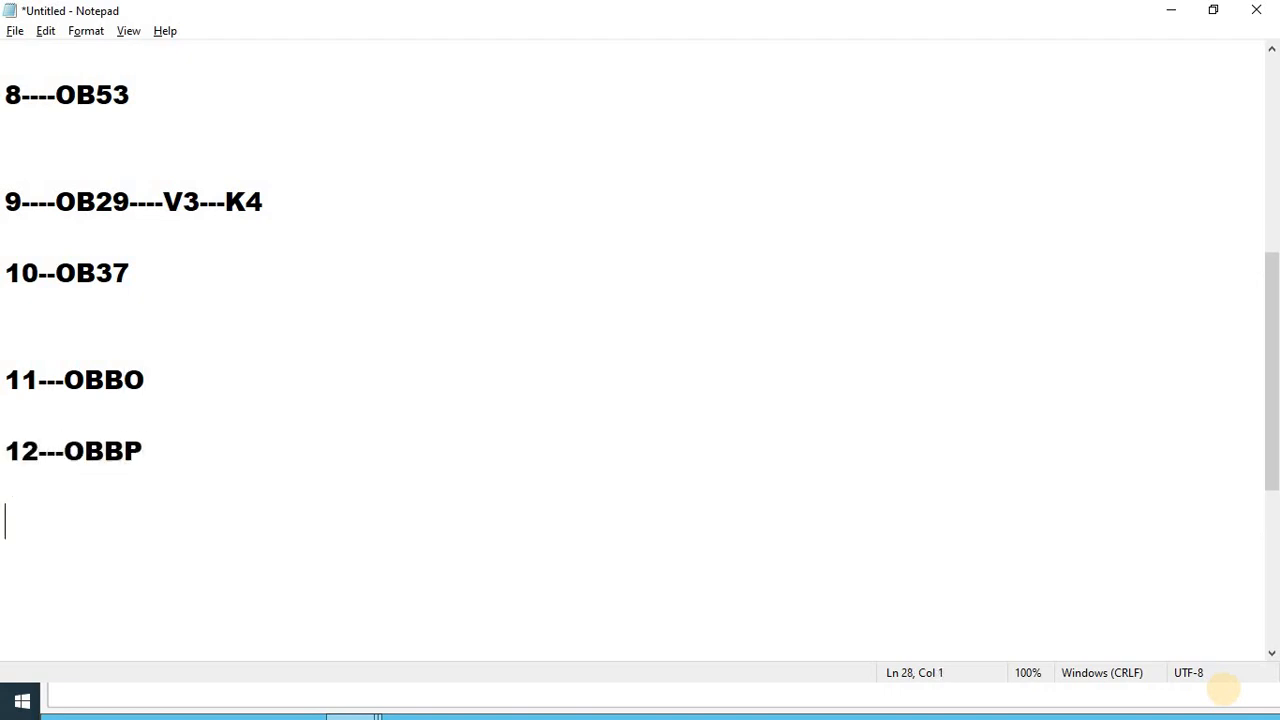
- Add the line "13---OB52" with blank lines after it and switch to the SAP session
{"action": "type", "text": "13---OB"}
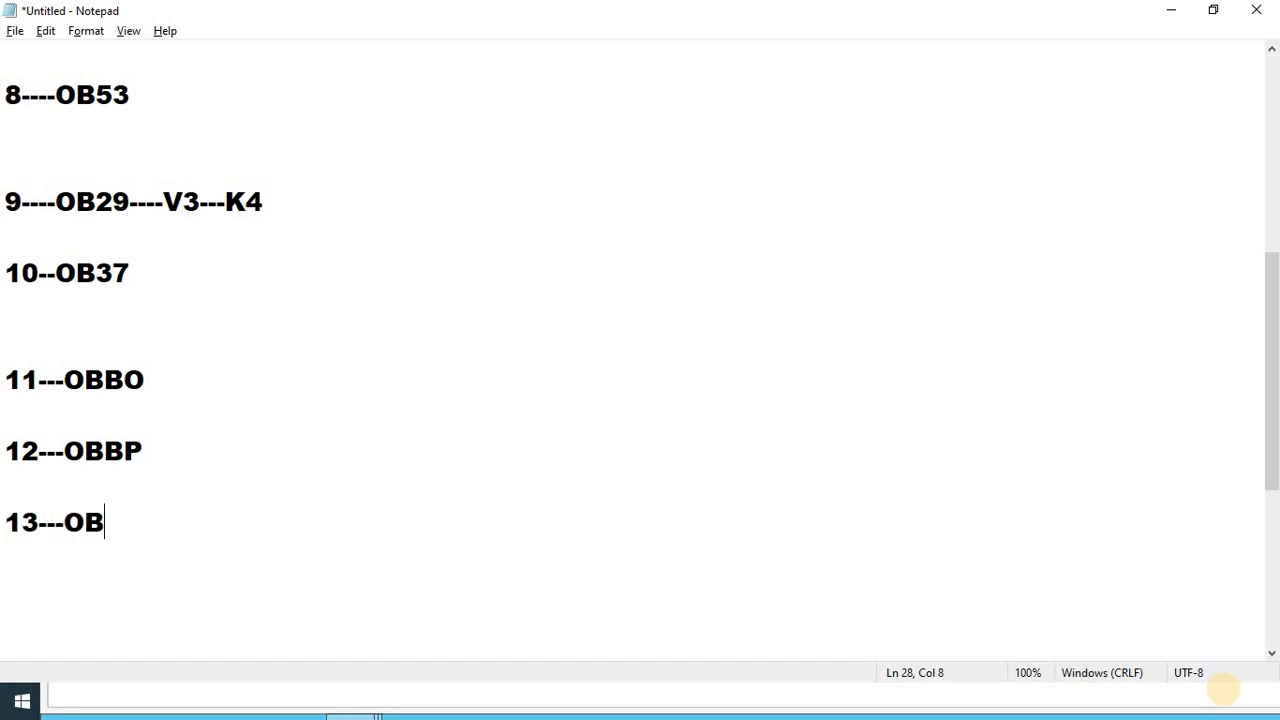
{"action": "type", "text": "52"}
{"action": "key", "text": "Return"}
{"action": "key", "text": "Return"}
{"action": "key", "text": "Return"}
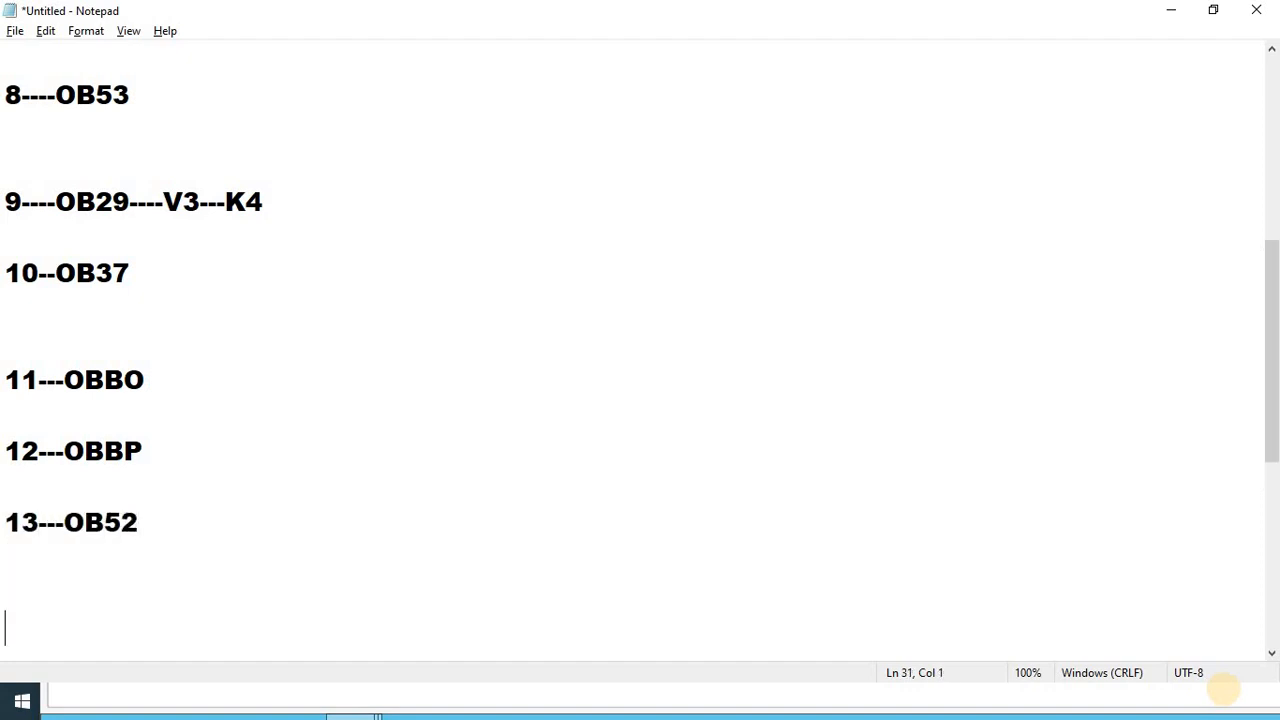
{"action": "key", "text": "alt+Tab"}
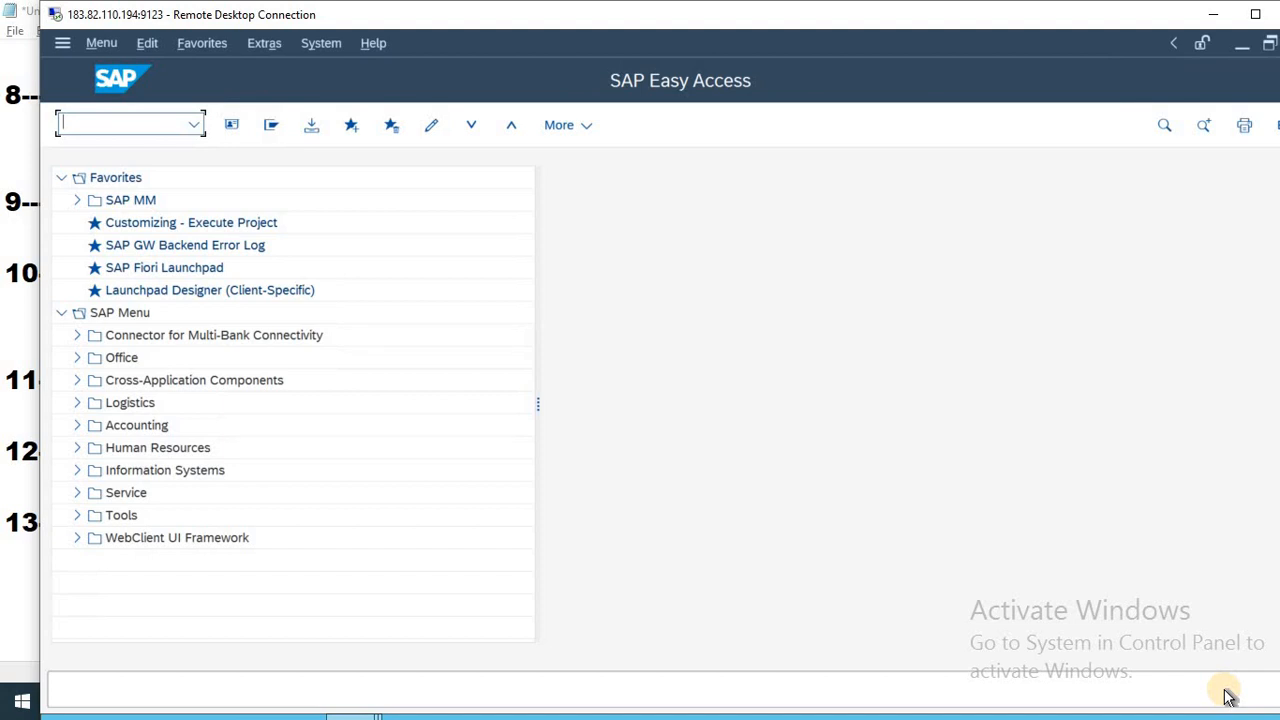
- Open transaction OBBO and add a posting period variant ENTR named "VARIANT FOR ENTR"
{"action": "type", "text": "OBBO"}
{"action": "key", "text": "Return"}
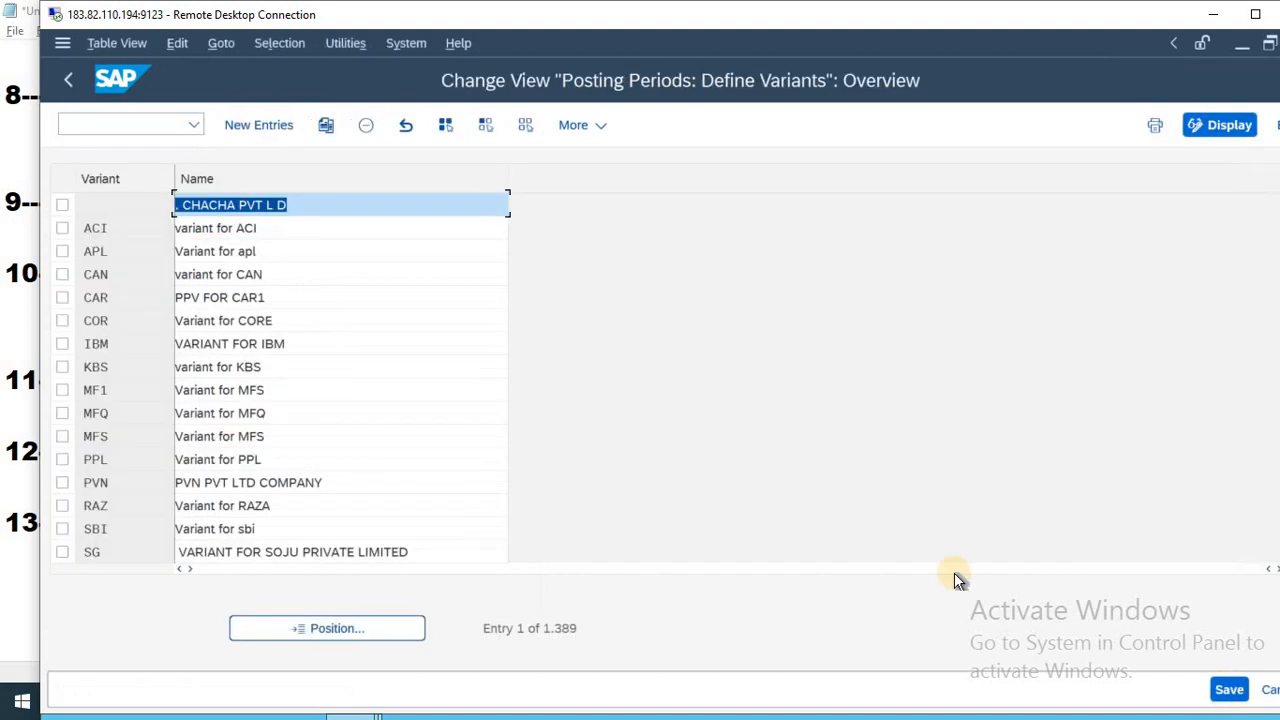
{"action": "left_click", "coordinate": [80, 228]}
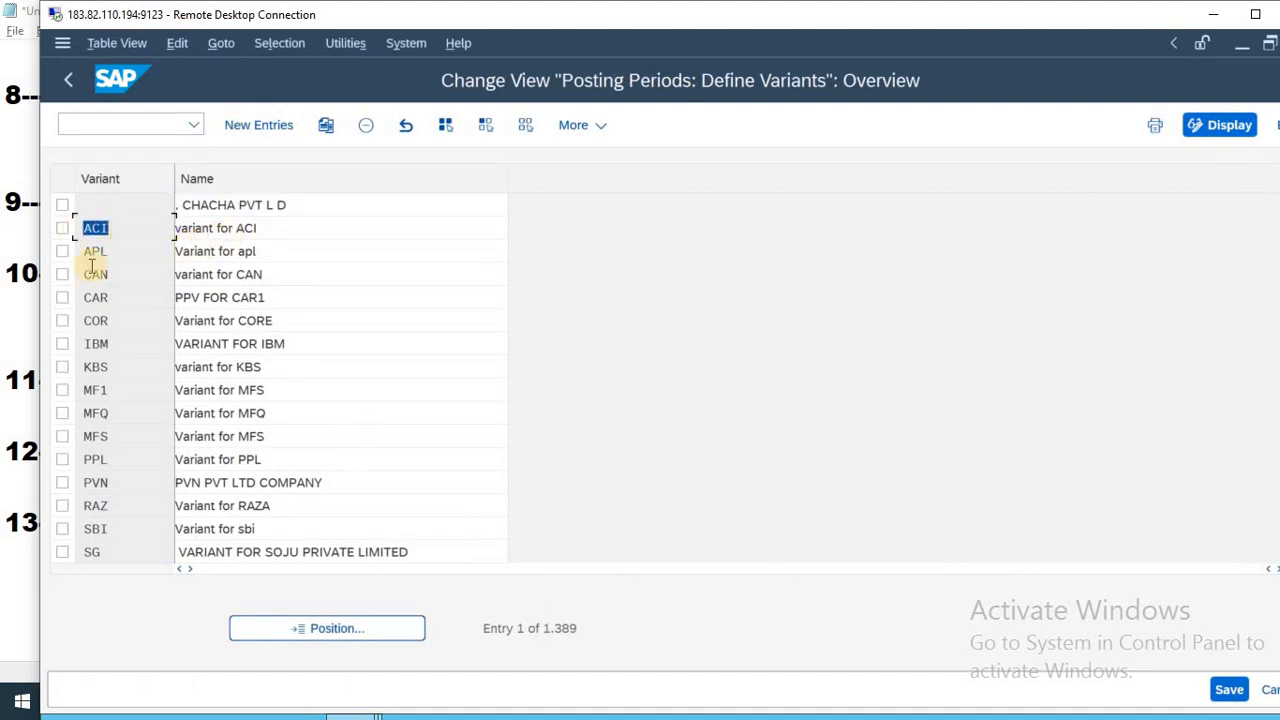
{"action": "left_click", "coordinate": [250, 126]}
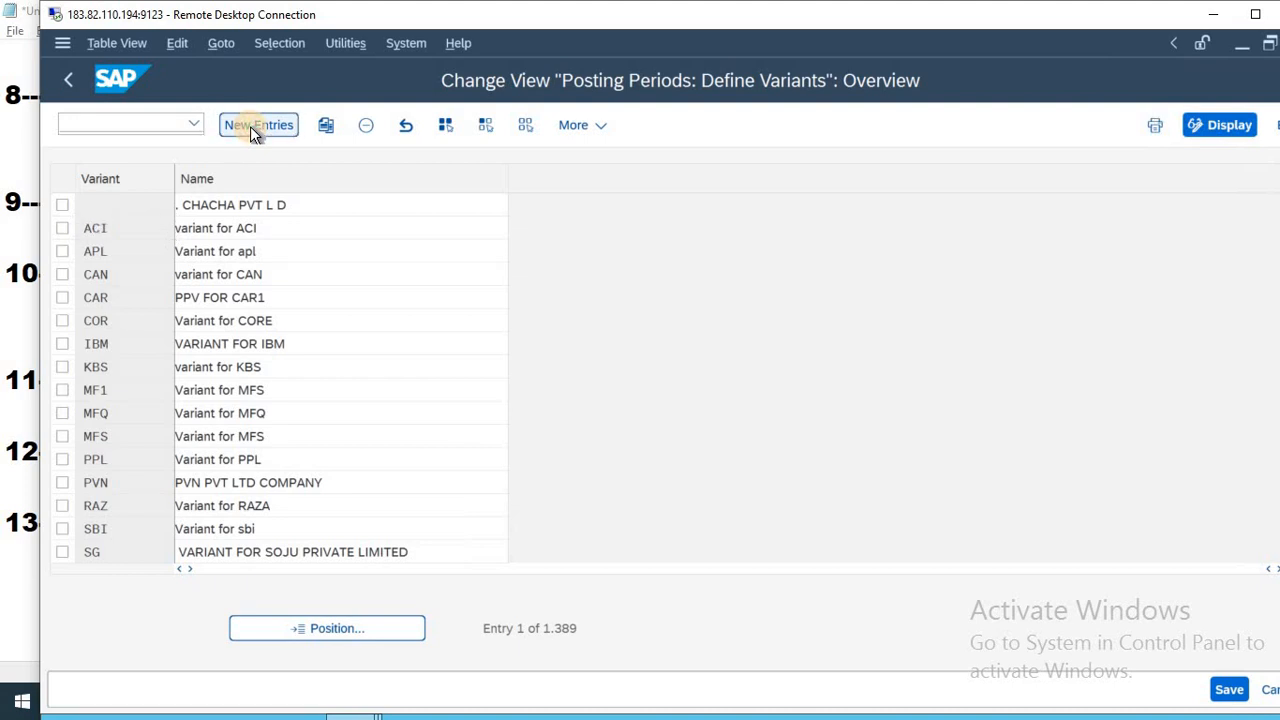
{"action": "type", "text": "ENTR"}
{"action": "key", "text": "Tab"}
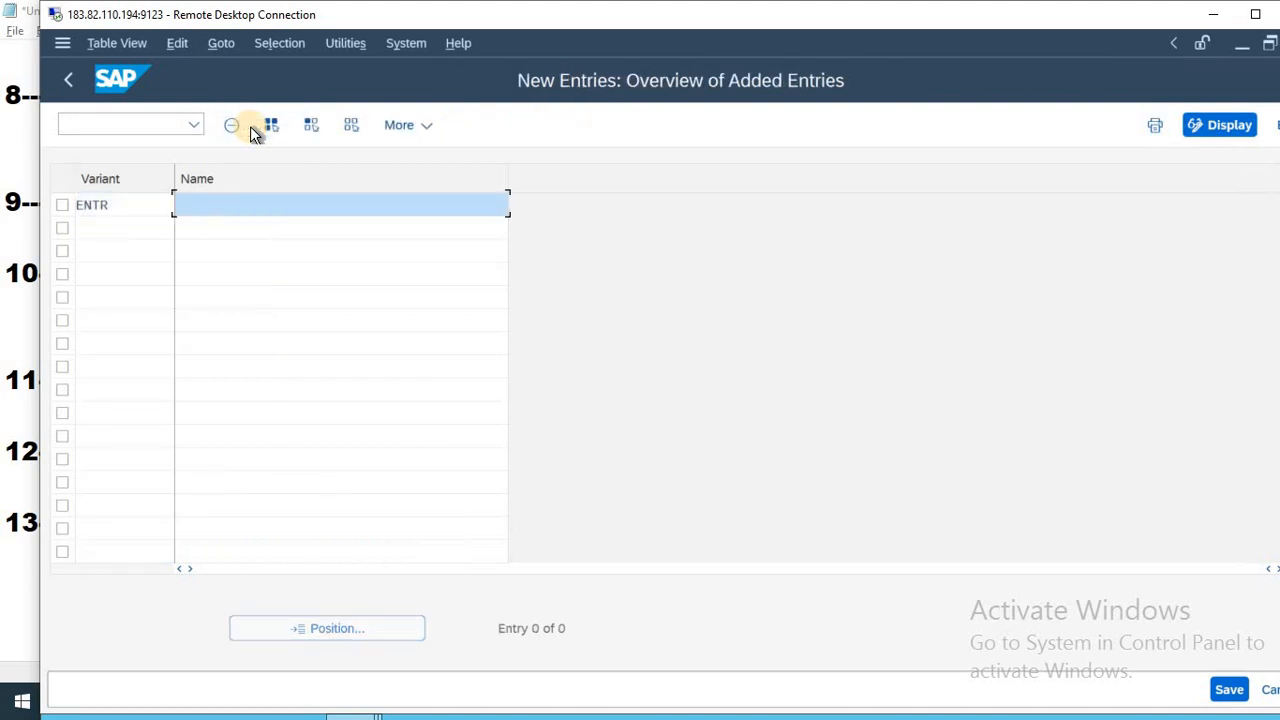
{"action": "type", "text": "VAR"}
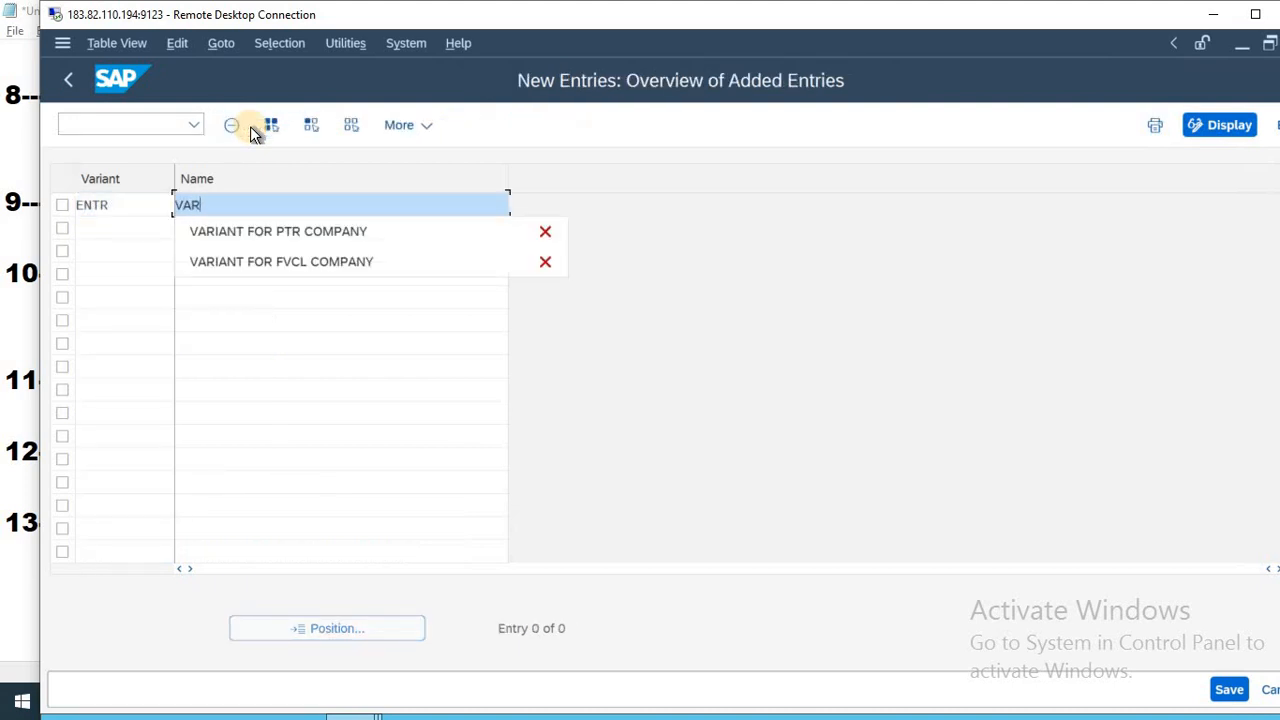
{"action": "type", "text": "IANT FOR ENTR"}
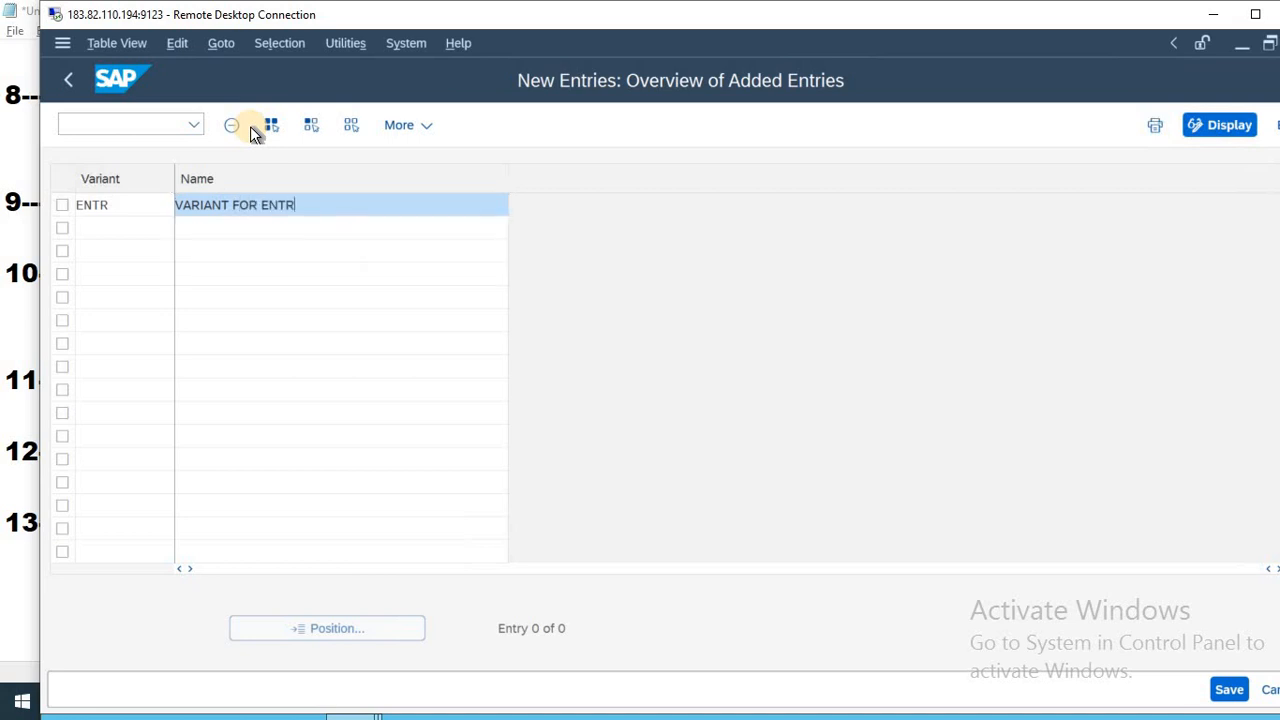
- Save the new variant under the proposed "SAP LIVE PROJECT" customizing request and return to the SAP Easy Access screen
{"action": "key", "text": "ctrl+s"}
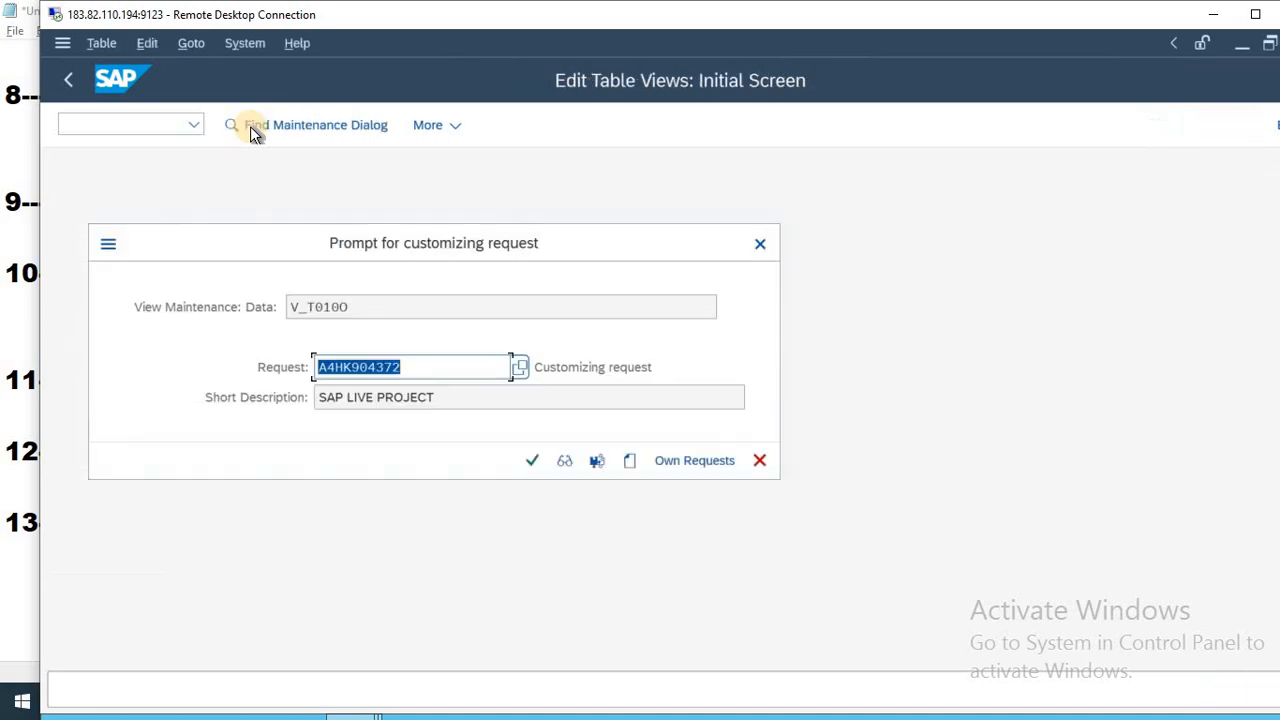
{"action": "key", "text": "Return"}
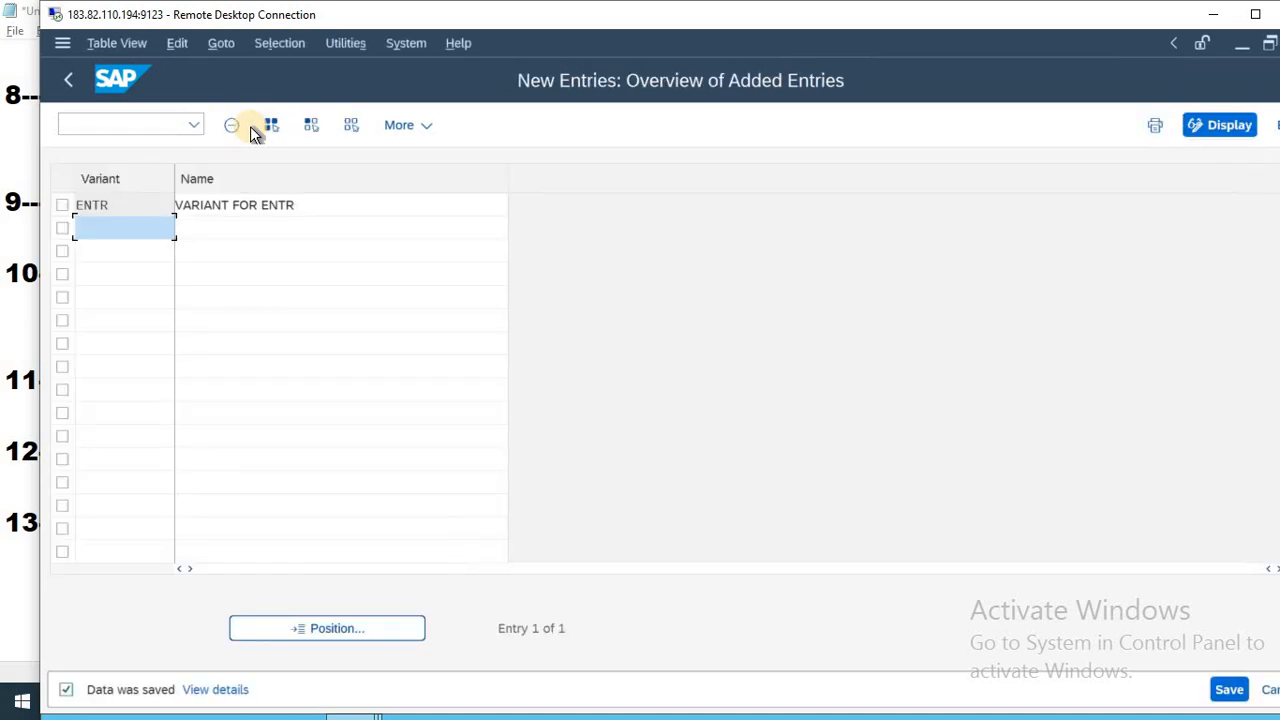
{"action": "key", "text": "F3"}
{"action": "key", "text": "F3"}
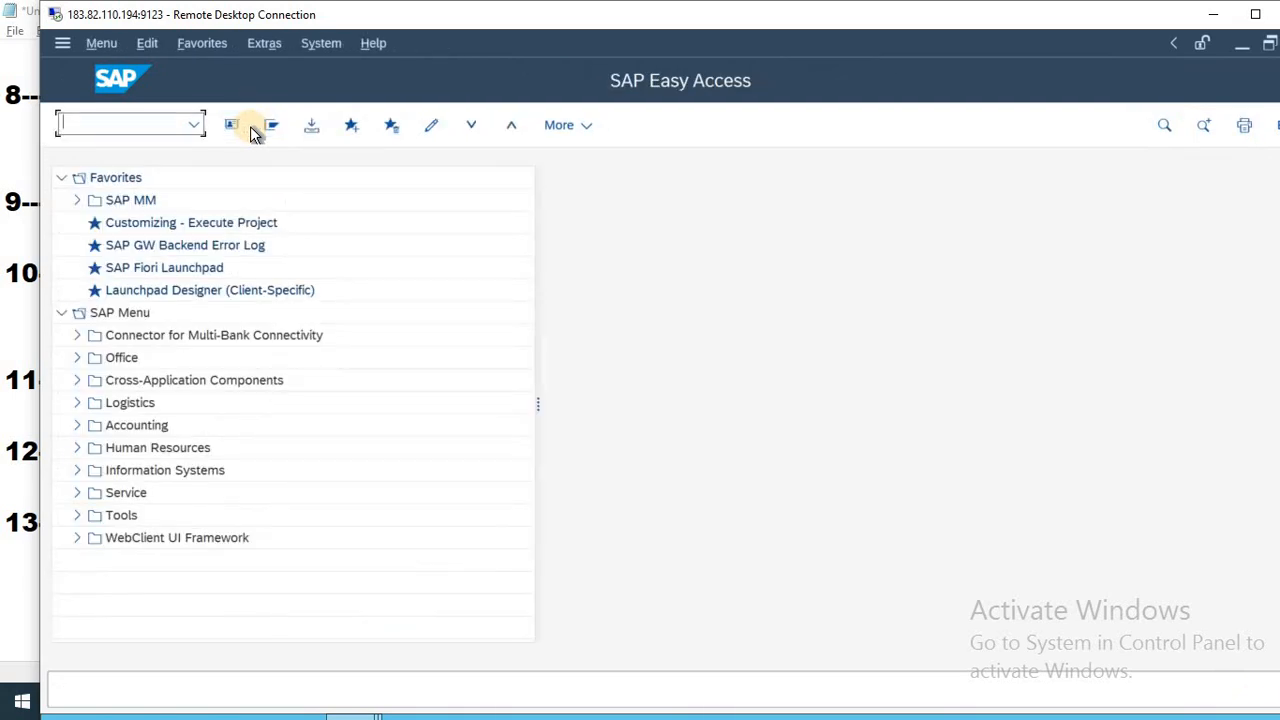
- Switch to Notepad, highlight the line "12---OBBP" and return to the SAP session
{"action": "key", "text": "alt+Tab"}
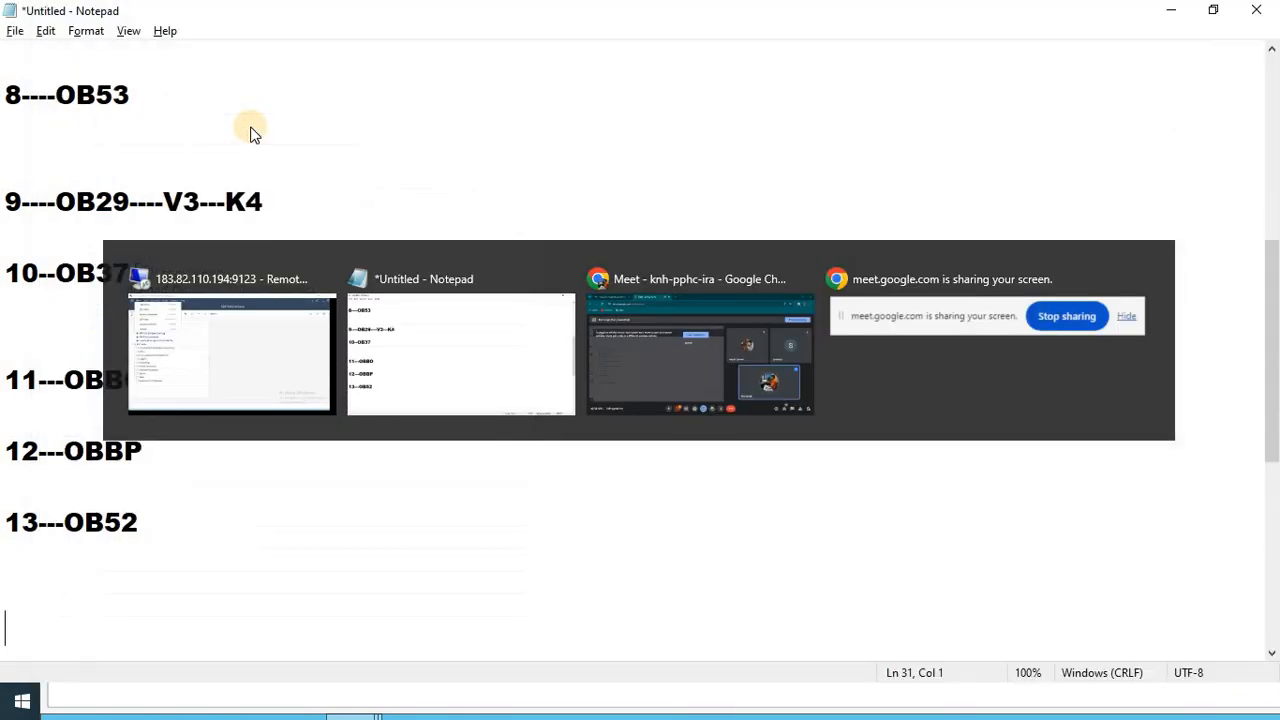
{"action": "left_click_drag", "start_coordinate": [142, 449], "coordinate": [8, 457]}
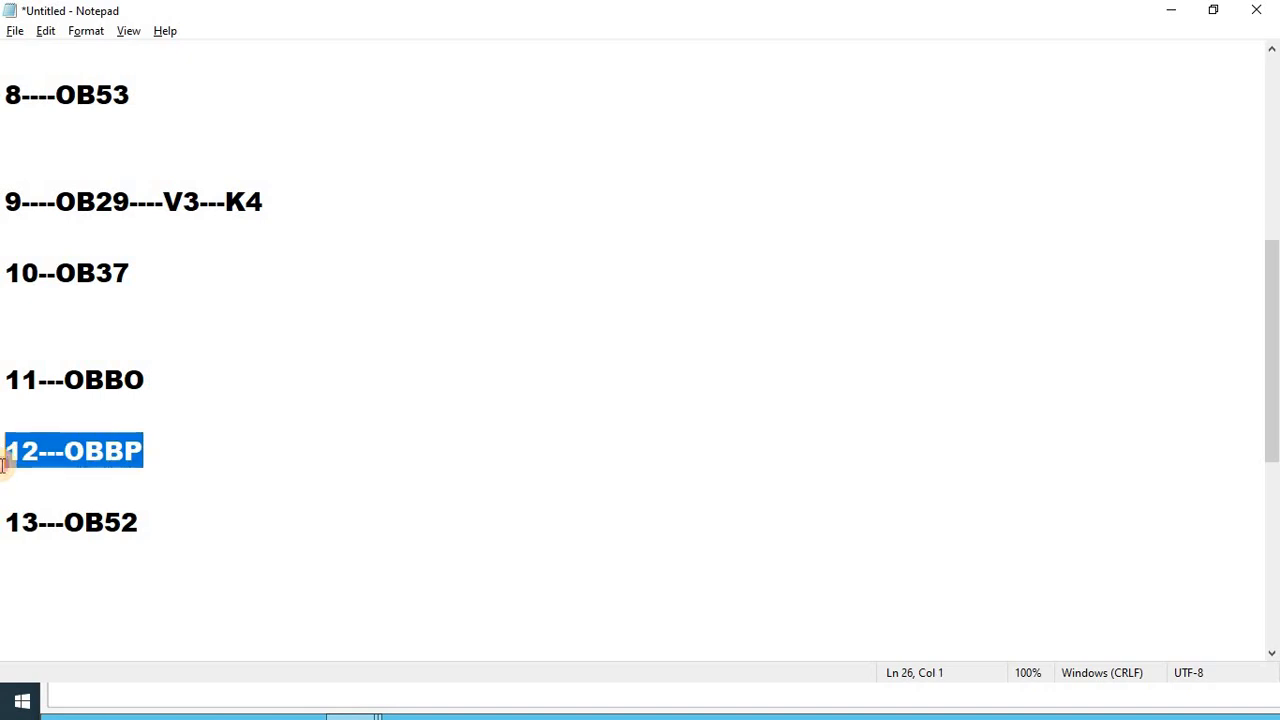
{"action": "key", "text": "alt+Tab"}
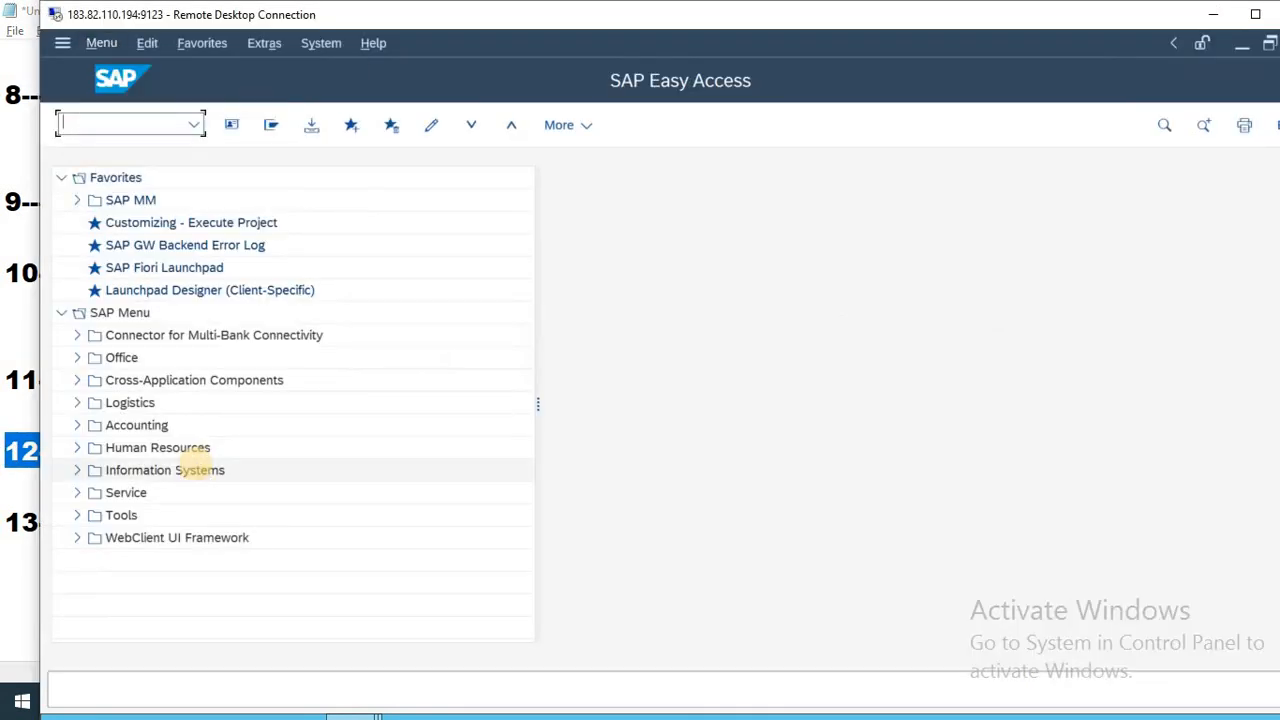
- Open transaction OBBP and position the company code list at ENTR
{"action": "type", "text": "OBBP"}
{"action": "key", "text": "Return"}
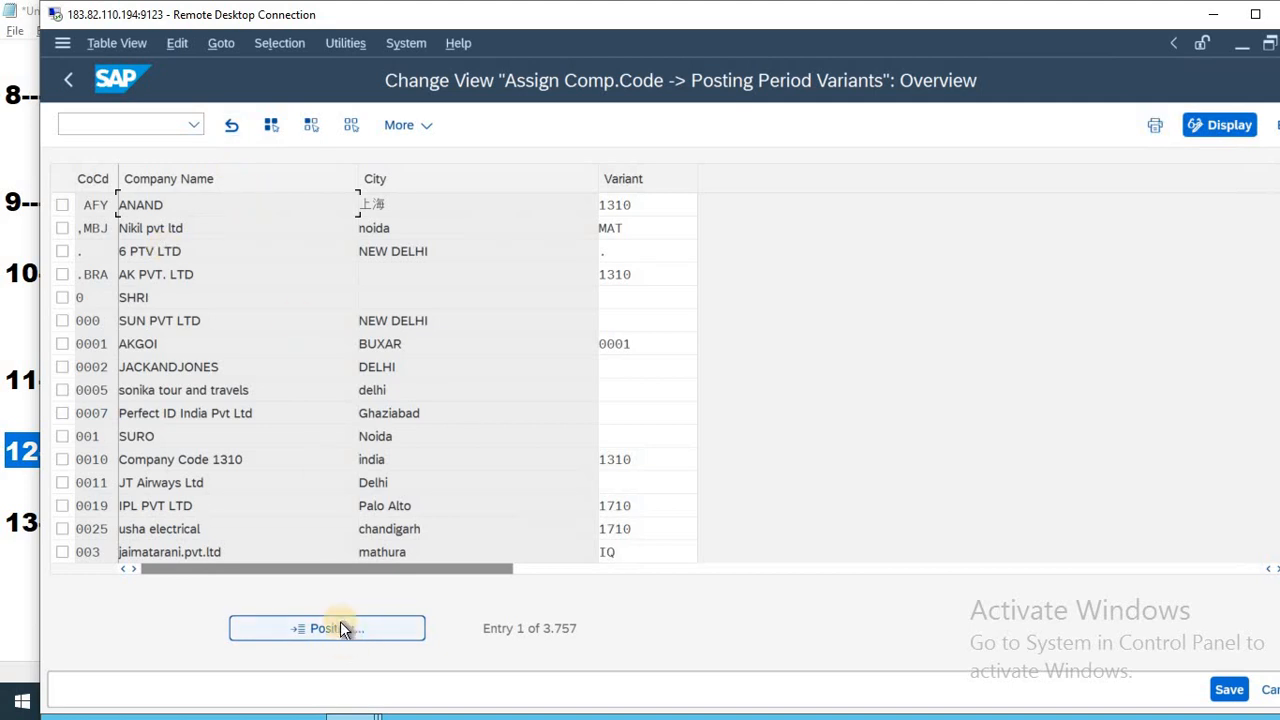
{"action": "left_click", "coordinate": [340, 627]}
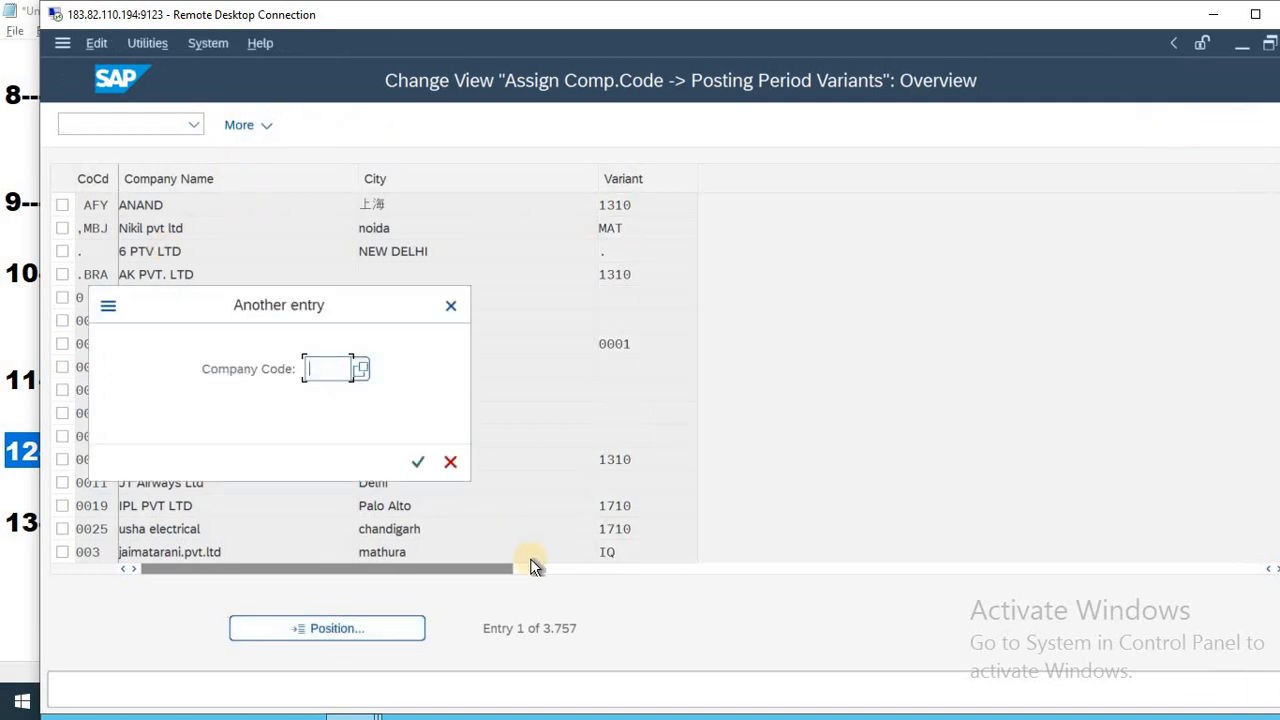
{"action": "type", "text": "ENTR"}
{"action": "key", "text": "Return"}
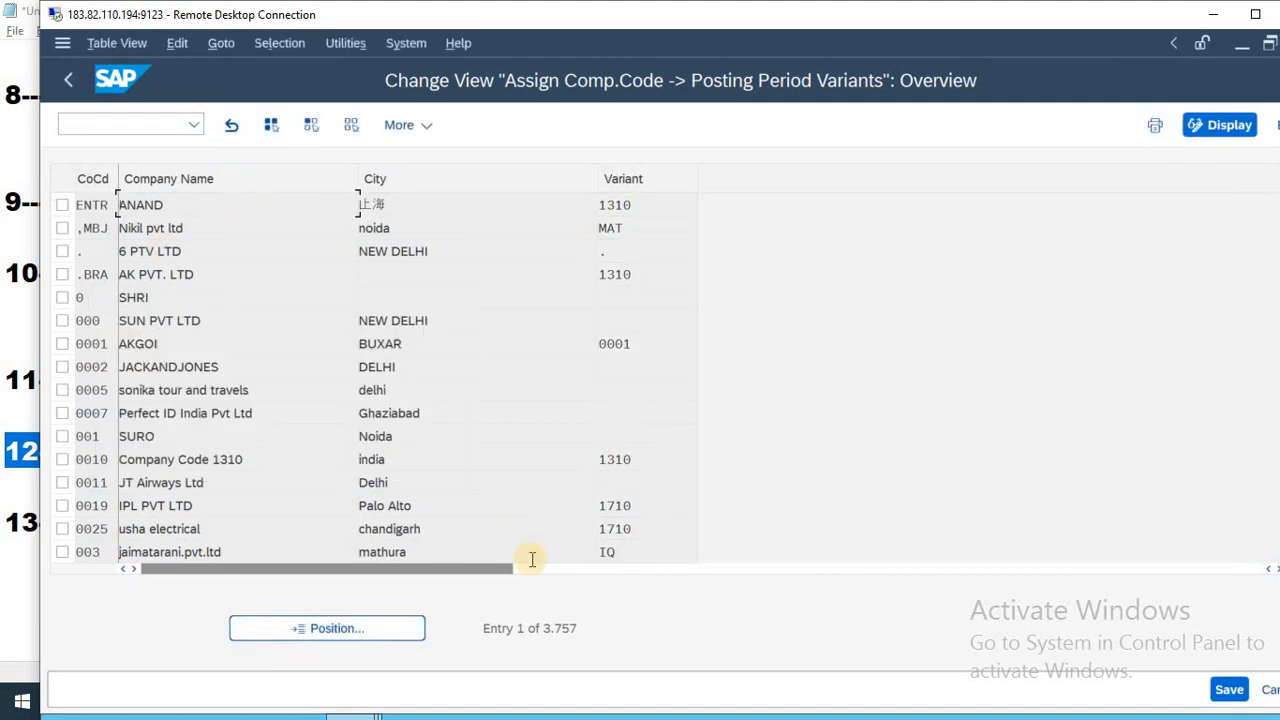
- Assign posting period variant ENTR to company code ENTR and save it under the proposed "SAP LIVE PROJECT" customizing request
{"action": "left_click", "coordinate": [626, 203]}
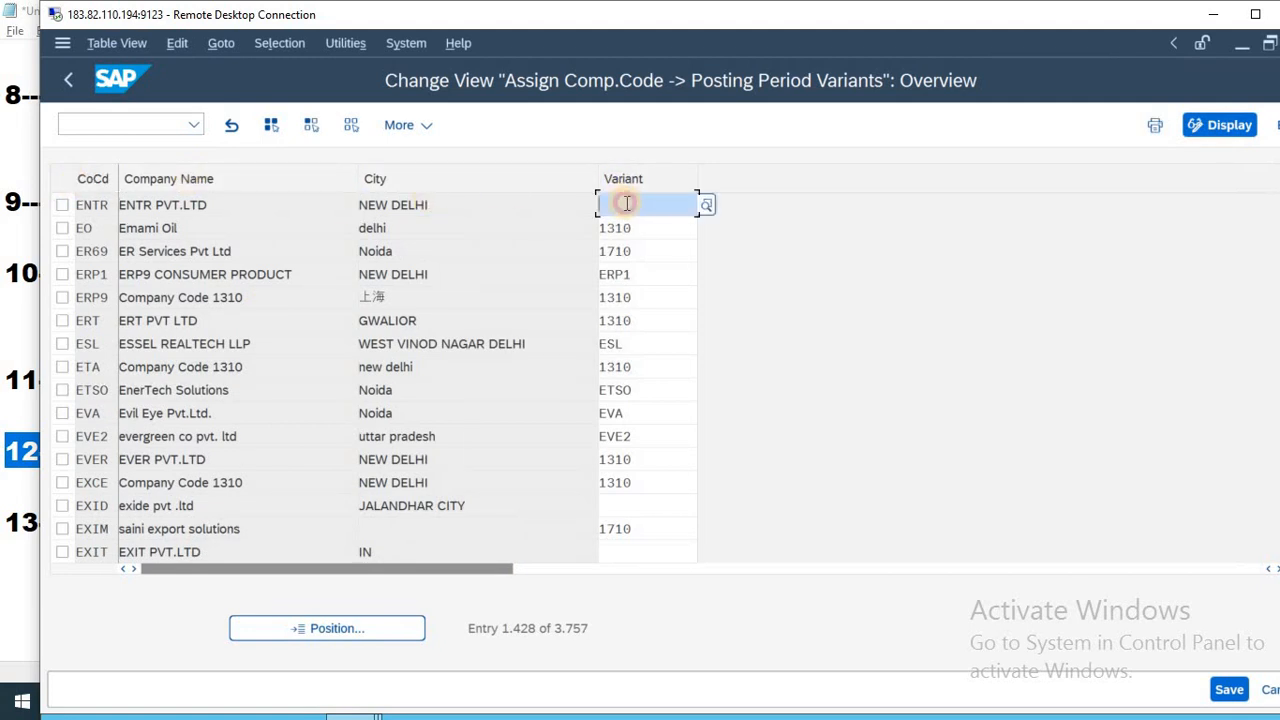
{"action": "type", "text": "ENTR"}
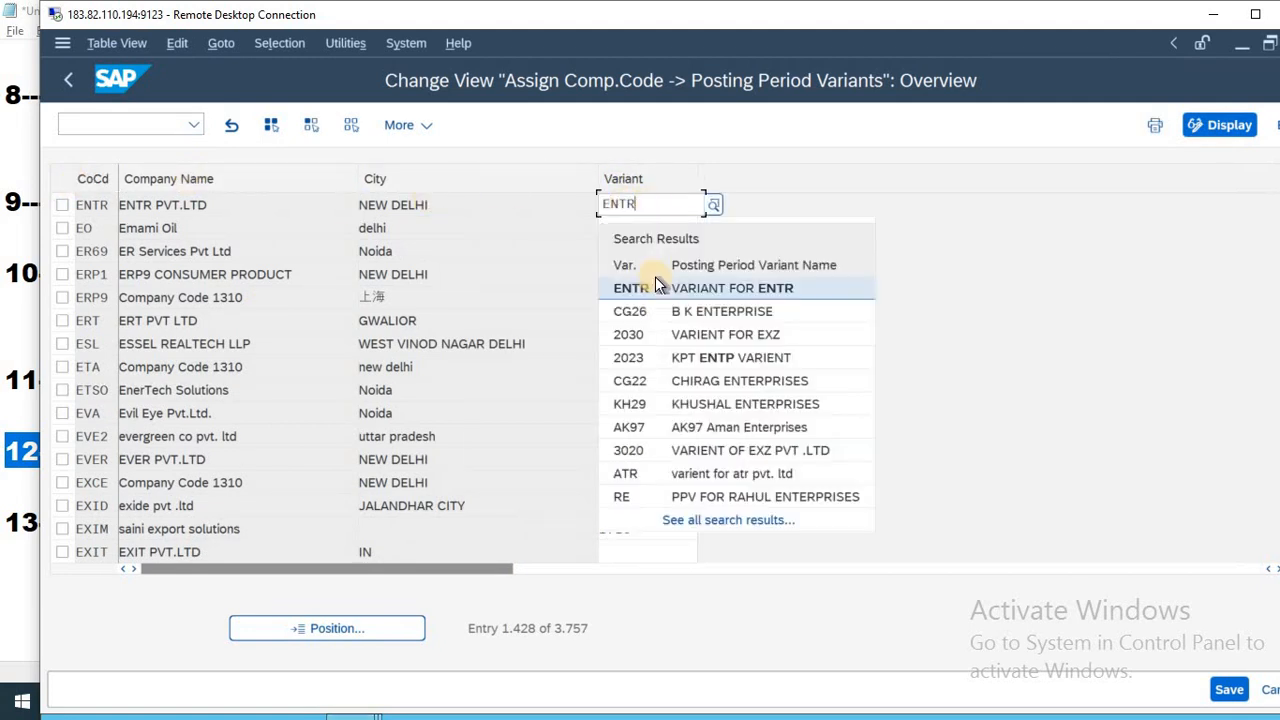
{"action": "left_click", "coordinate": [660, 290]}
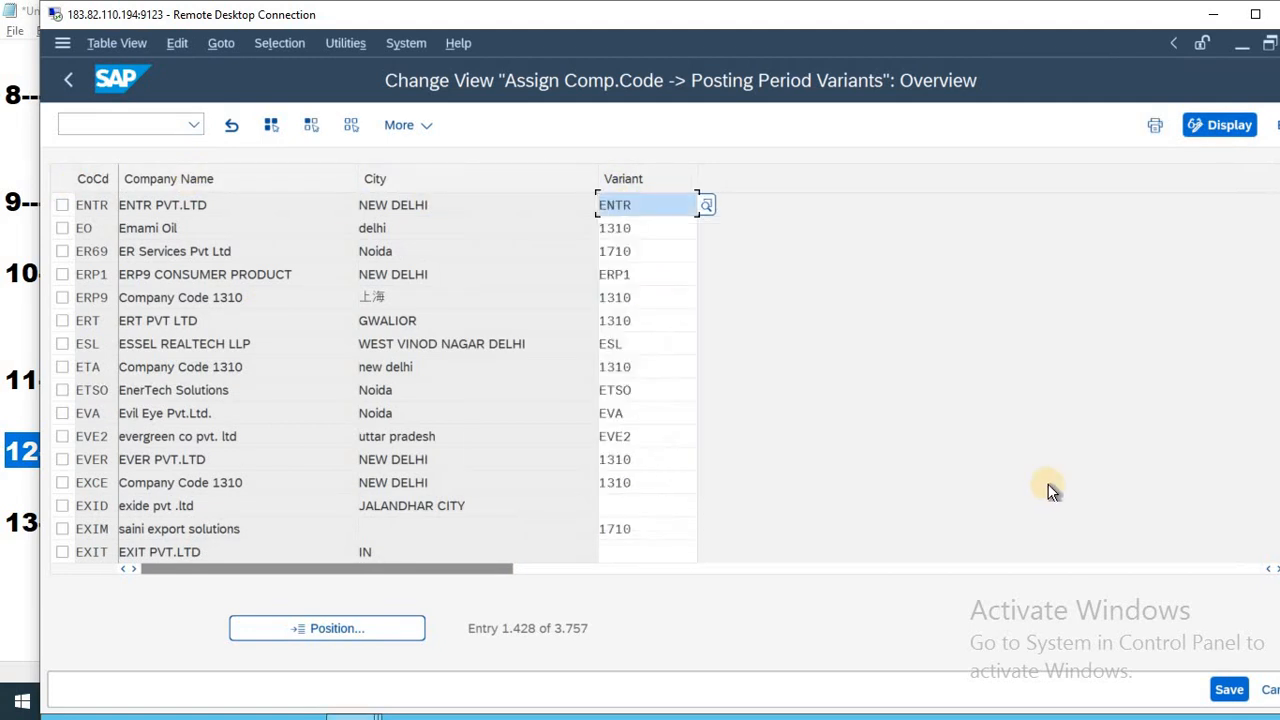
{"action": "left_click", "coordinate": [1226, 692]}
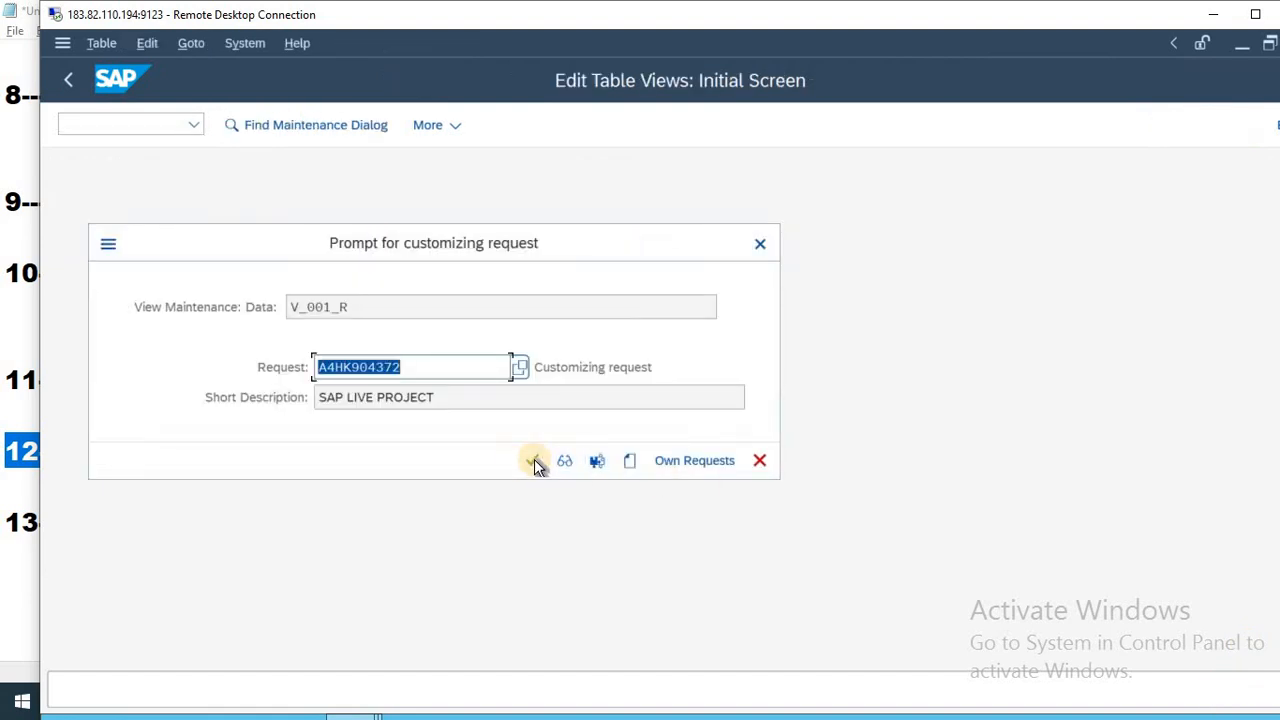
{"action": "left_click", "coordinate": [535, 459]}
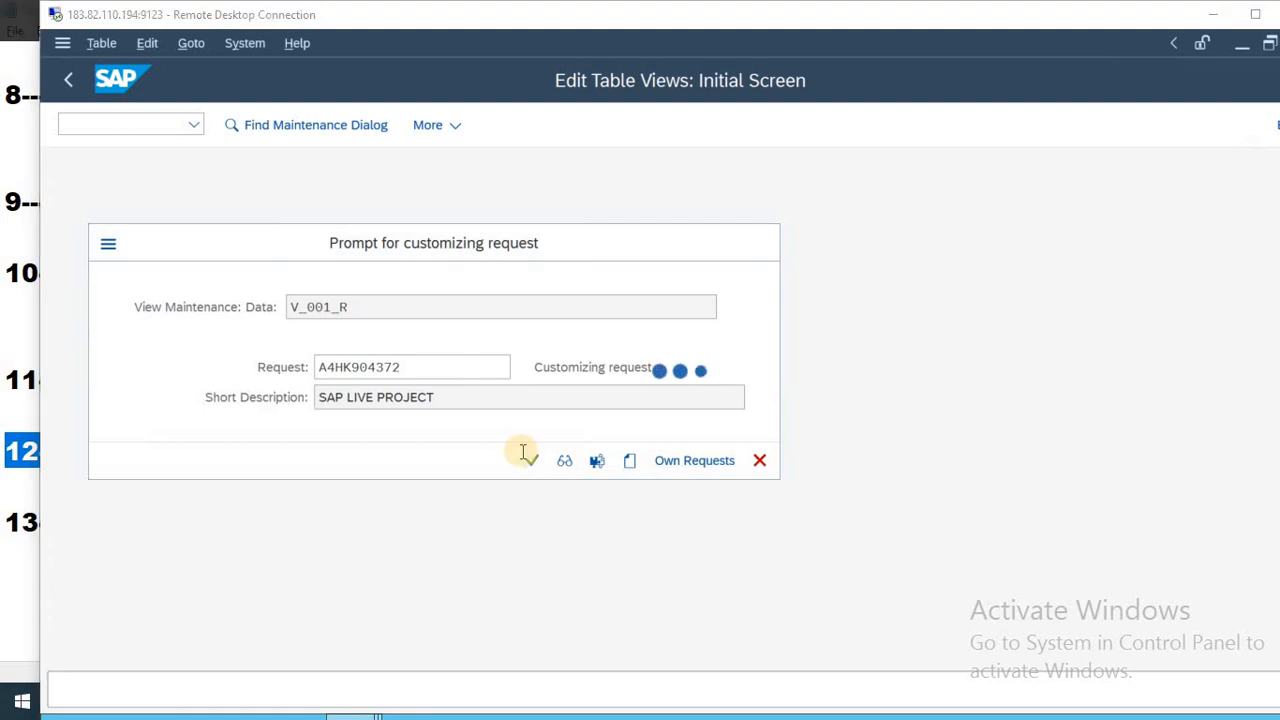
- Switch to Notepad and highlight the OBBO code, followed by the line "12---OBBP"
{"action": "key", "text": "alt+Tab"}
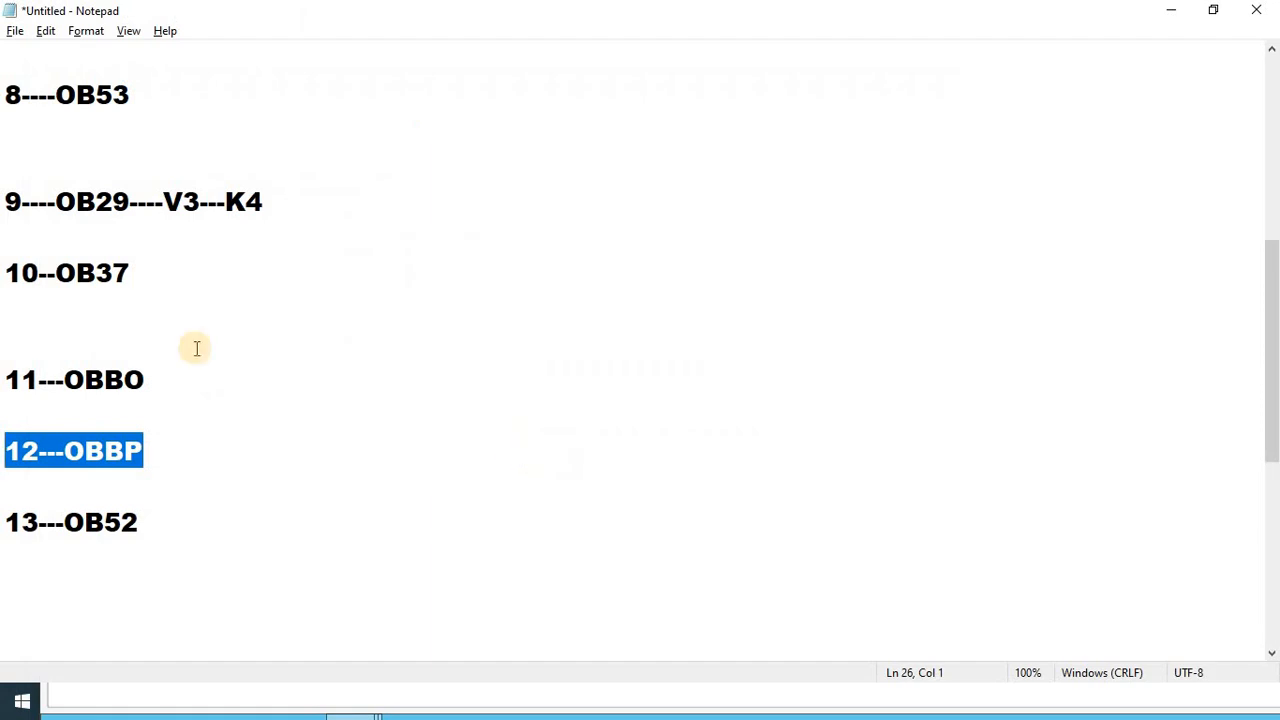
{"action": "left_click_drag", "start_coordinate": [146, 380], "coordinate": [62, 382]}
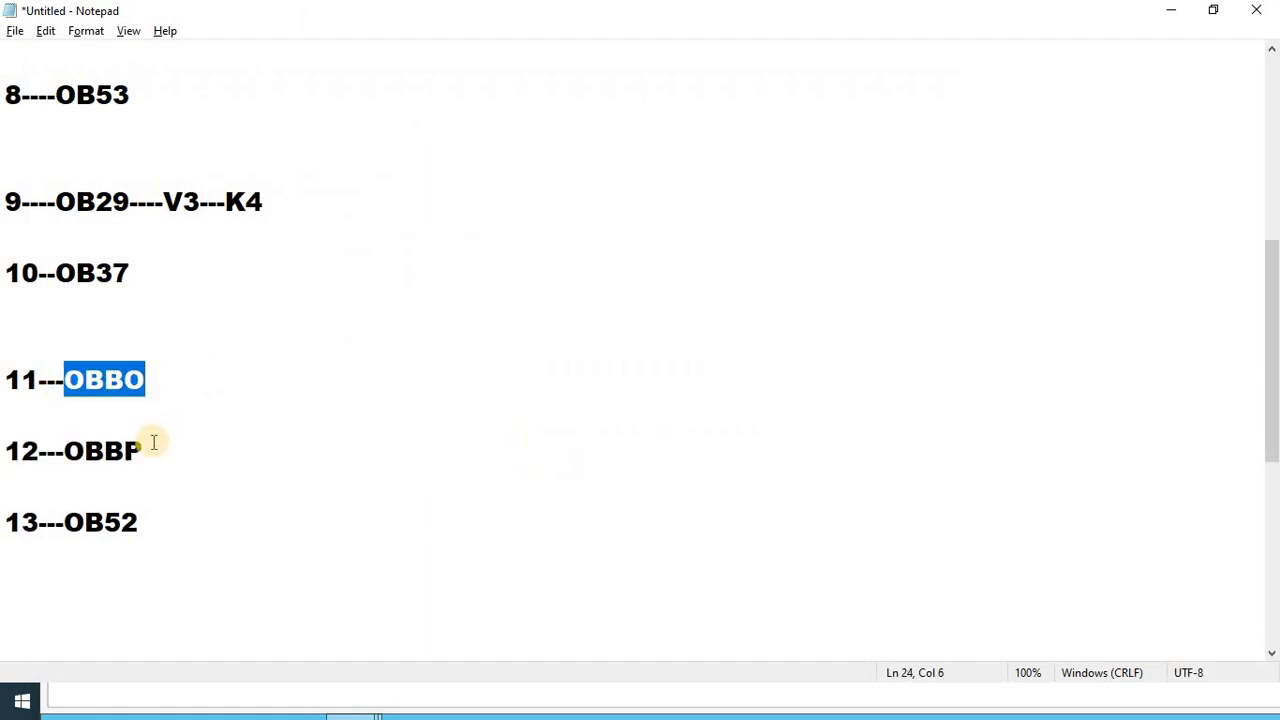
{"action": "left_click_drag", "start_coordinate": [148, 450], "coordinate": [3, 450]}
- Add six blank lines below "13---OB52" in Notepad and move the cursor back up to that line
{"action": "left_click", "coordinate": [188, 517]}
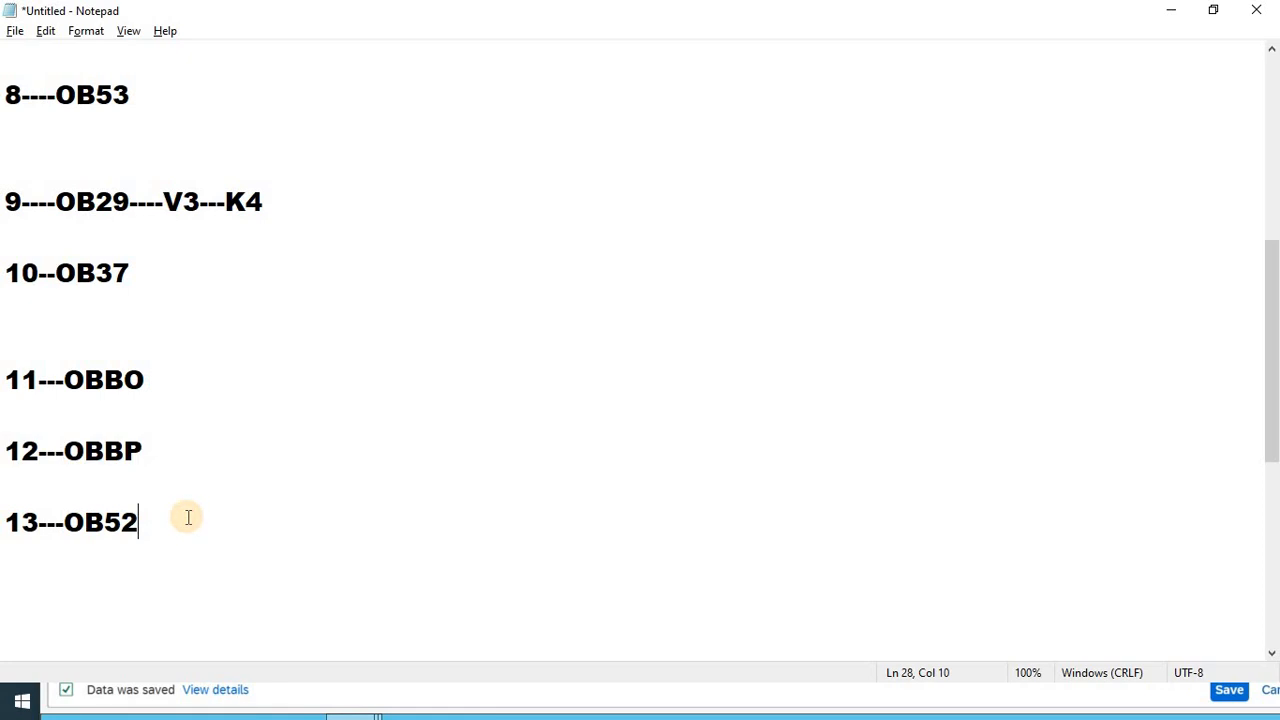
{"action": "key", "text": "Return"}
{"action": "key", "text": "Return"}
{"action": "key", "text": "Return"}
{"action": "key", "text": "Return"}
{"action": "key", "text": "Return"}
{"action": "key", "text": "Return"}
{"action": "key", "text": "Up"}
{"action": "key", "text": "Up"}
{"action": "key", "text": "Up"}
{"action": "key", "text": "Up"}
{"action": "key", "text": "Up"}
{"action": "key", "text": "Up"}
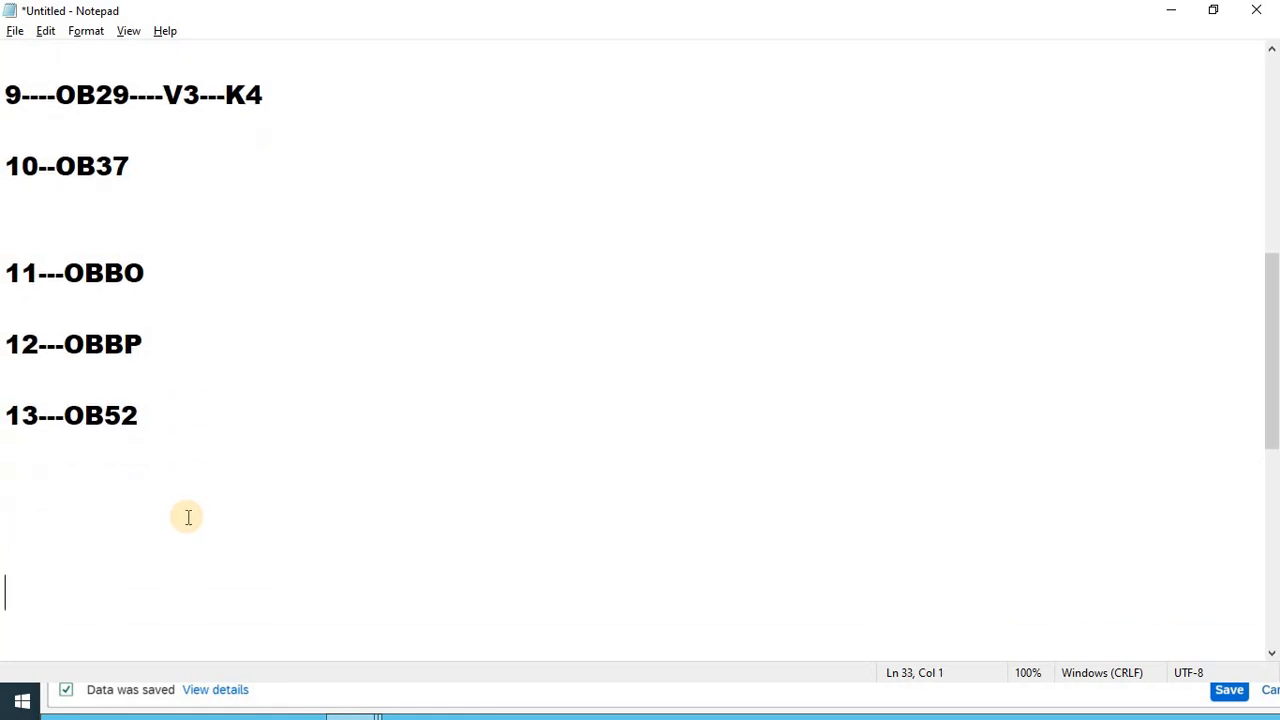
- Append the account types "+ A D K M S" to the end of the line "13---OB52"
{"action": "key", "text": "Right"}
{"action": "key", "text": "Right"}
{"action": "key", "text": "Right"}
{"action": "key", "text": "Right"}
{"action": "key", "text": "Right"}
{"action": "key", "text": "Right"}
{"action": "key", "text": "Right"}
{"action": "key", "text": "Right"}
{"action": "key", "text": "Right"}
{"action": "key", "text": "Right"}
{"action": "key", "text": "Left"}
{"action": "type", "text": "+ A "}
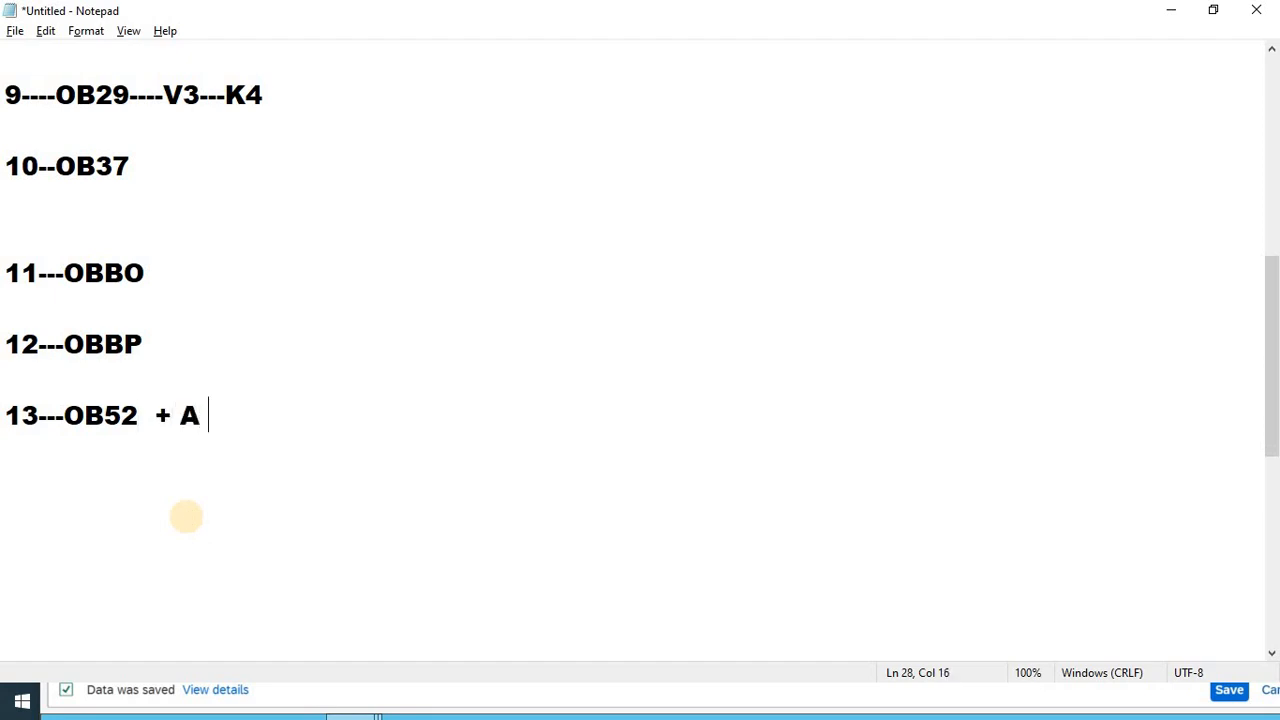
{"action": "type", "text": "D K M S"}
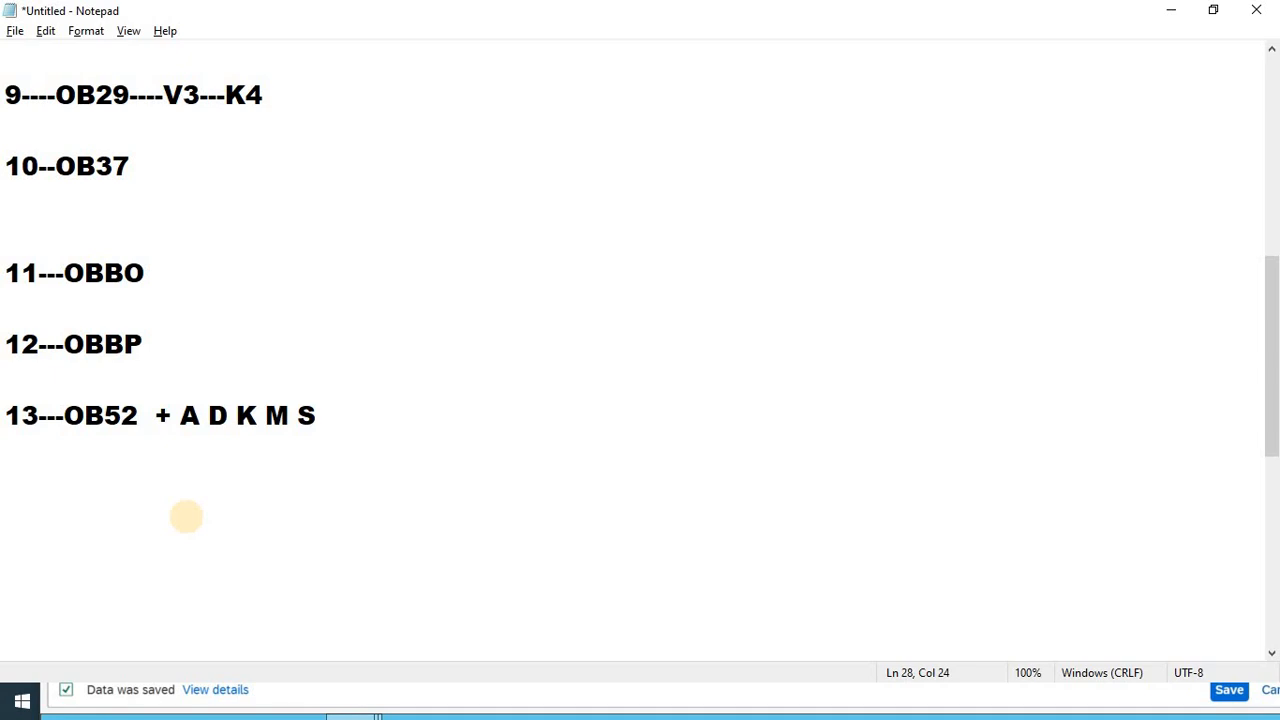
- Switch back to SAP, leave the variant assignment view and open transaction OB52 to maintain all posting period variants
{"action": "key", "text": "alt+Tab"}
{"action": "key", "text": "Escape"}
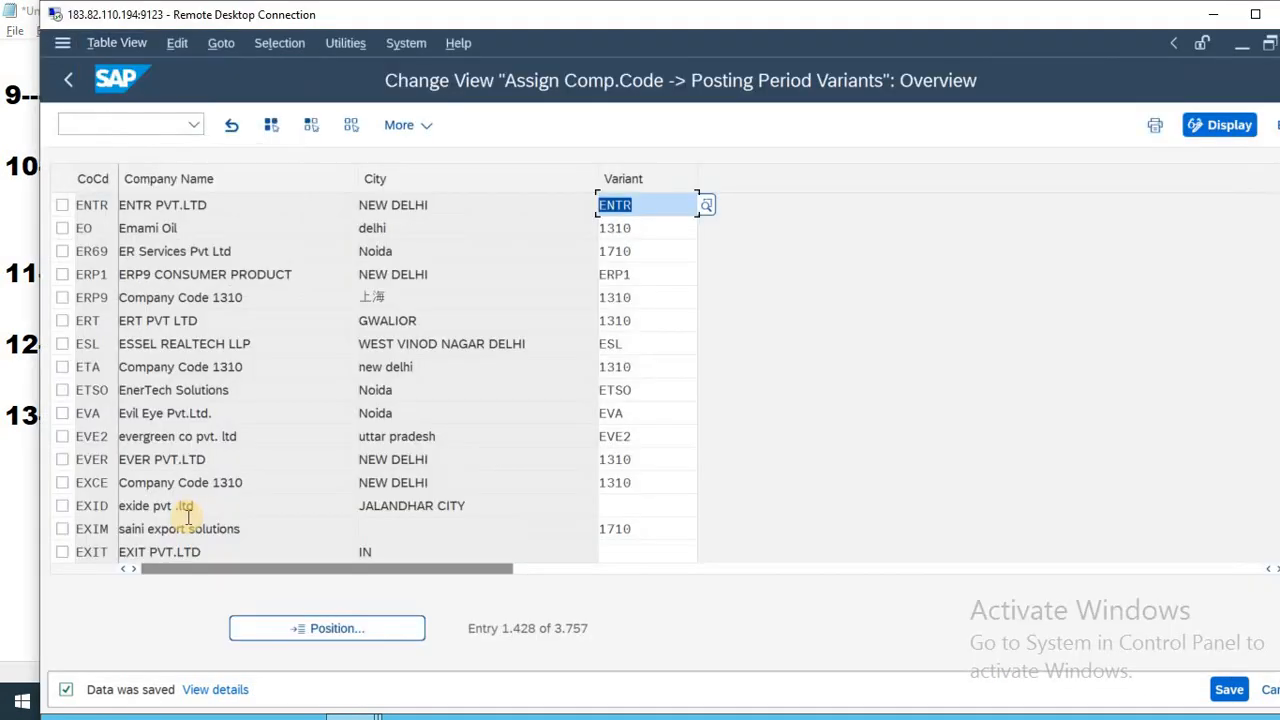
{"action": "key", "text": "F3"}
{"action": "type", "text": "OB"}
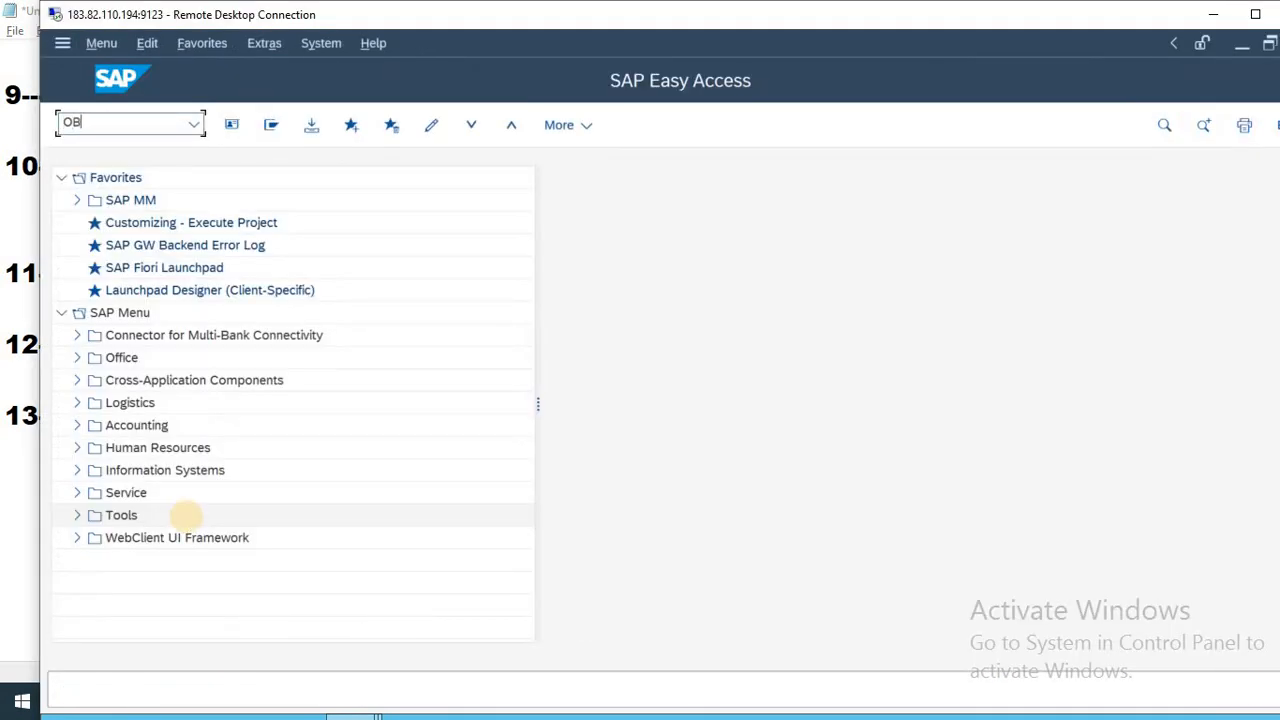
{"action": "type", "text": "52"}
{"action": "key", "text": "Return"}
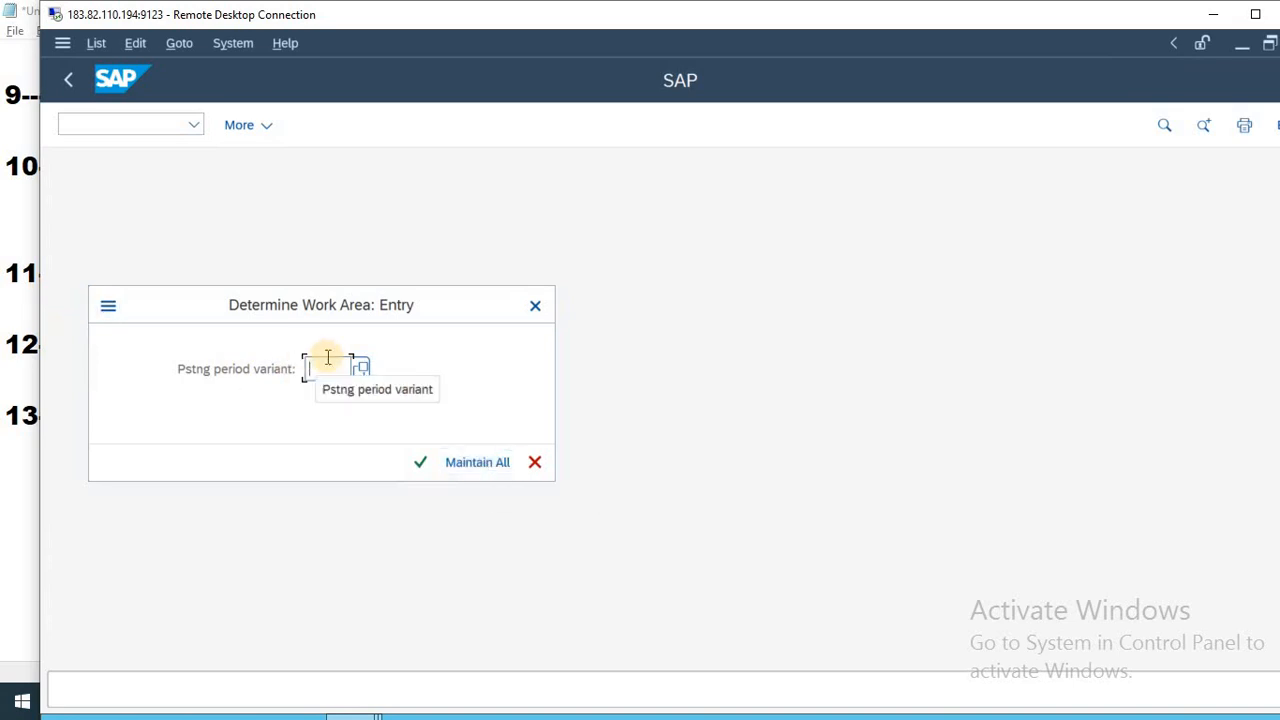
{"action": "left_click", "coordinate": [486, 466]}
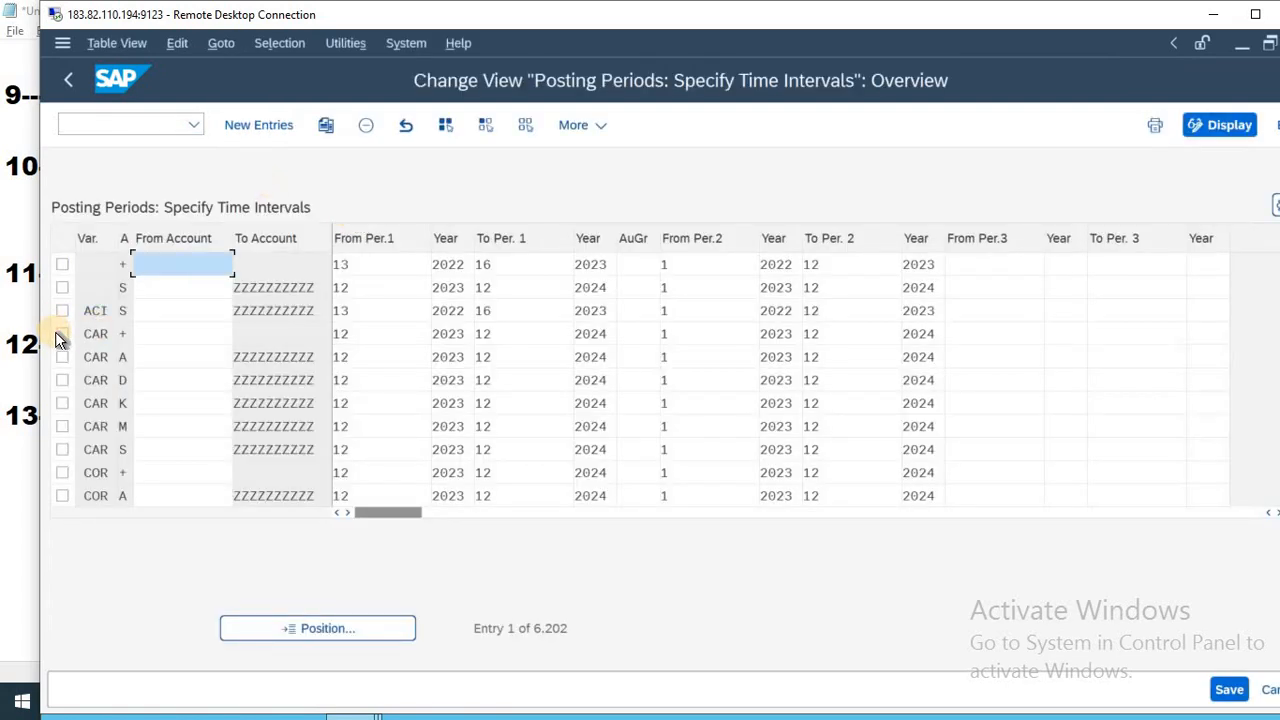
- Select the six CAR variant rows for account types +, A, D, K, M and S and copy them as new entries
{"action": "left_click", "coordinate": [57, 333]}
{"action": "left_click", "coordinate": [60, 357]}
{"action": "left_click", "coordinate": [61, 381]}
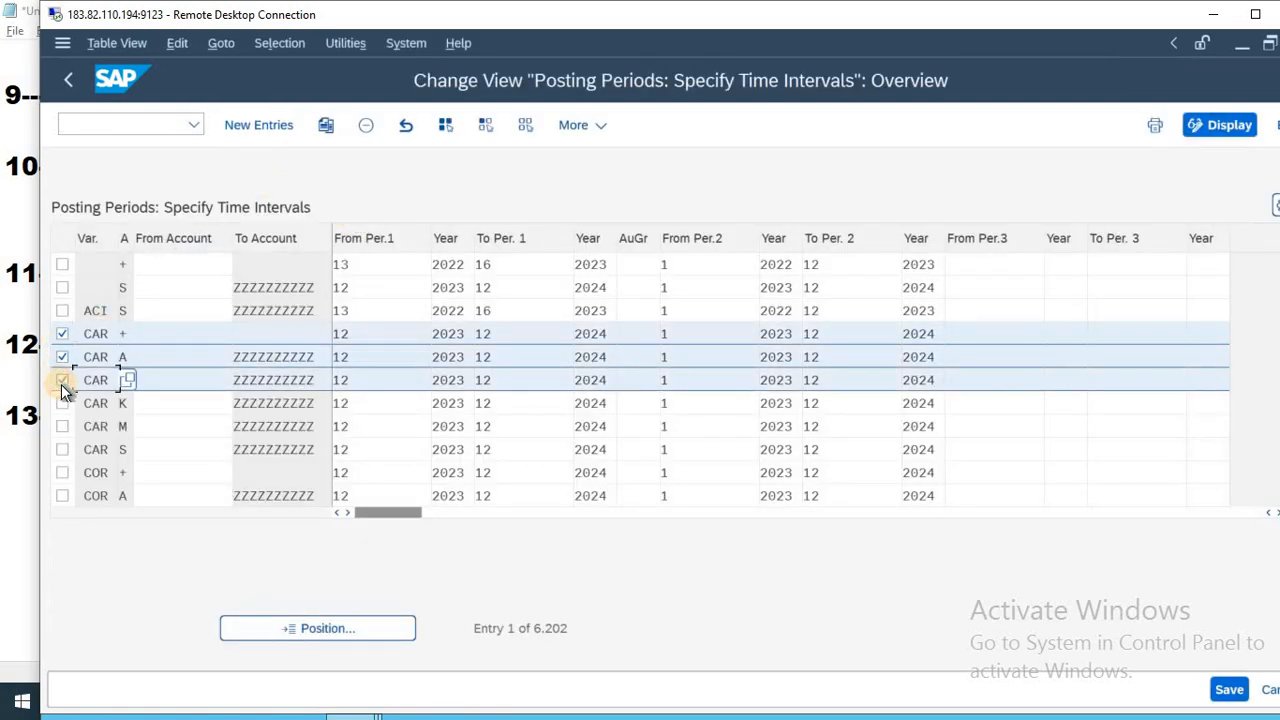
{"action": "left_click", "coordinate": [62, 404]}
{"action": "left_click", "coordinate": [62, 427]}
{"action": "left_click", "coordinate": [63, 450]}
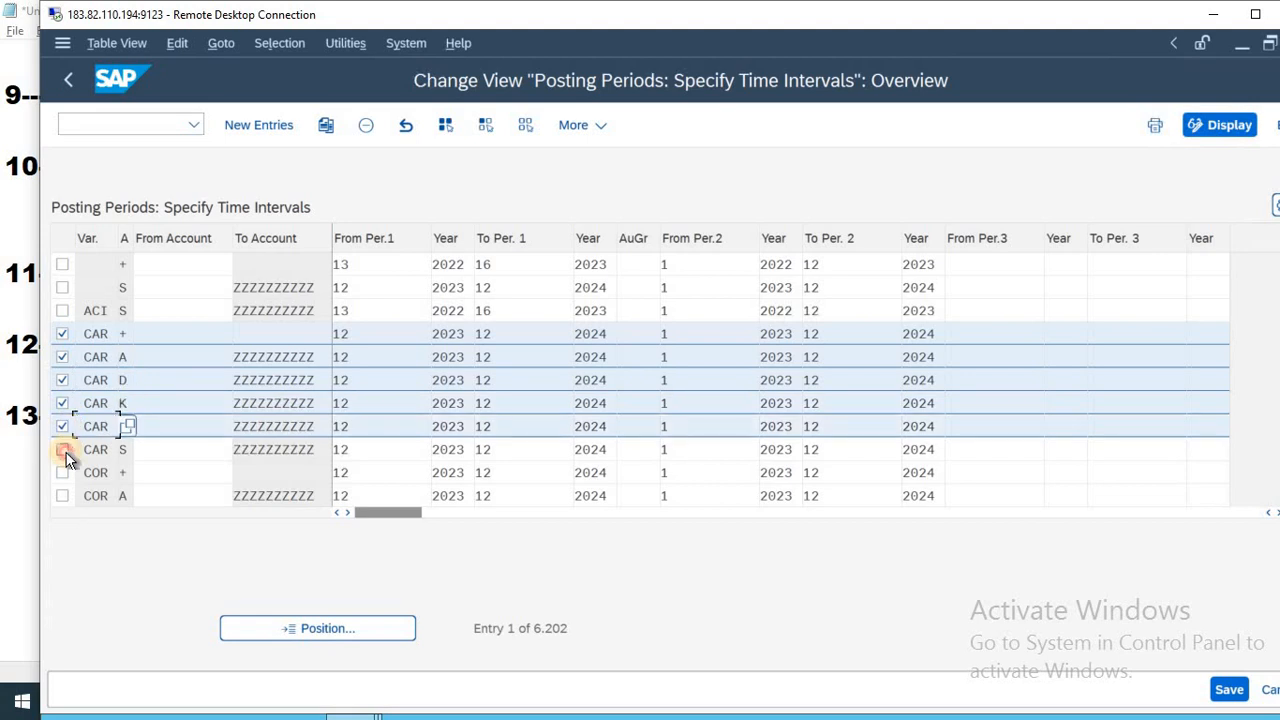
{"action": "left_click", "coordinate": [326, 125]}
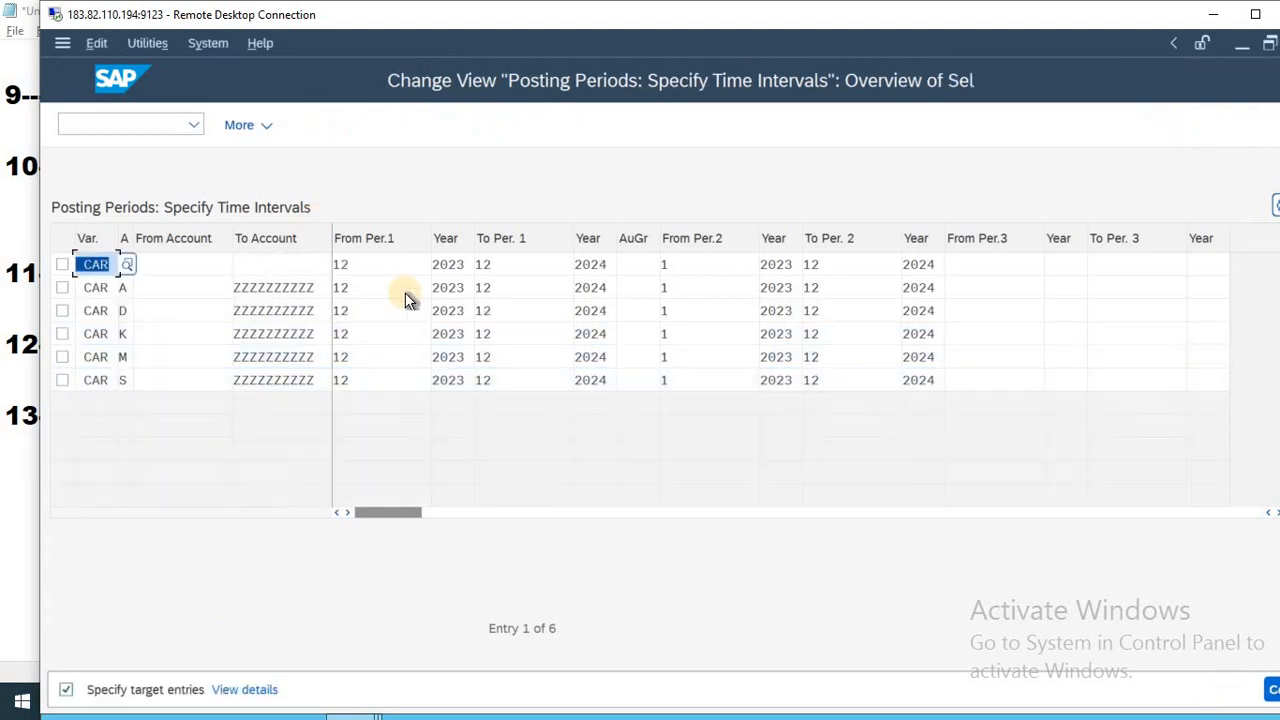
- Set the variant of the first copied row, for account type +, to ENTR
{"action": "type", "text": "ENTR"}
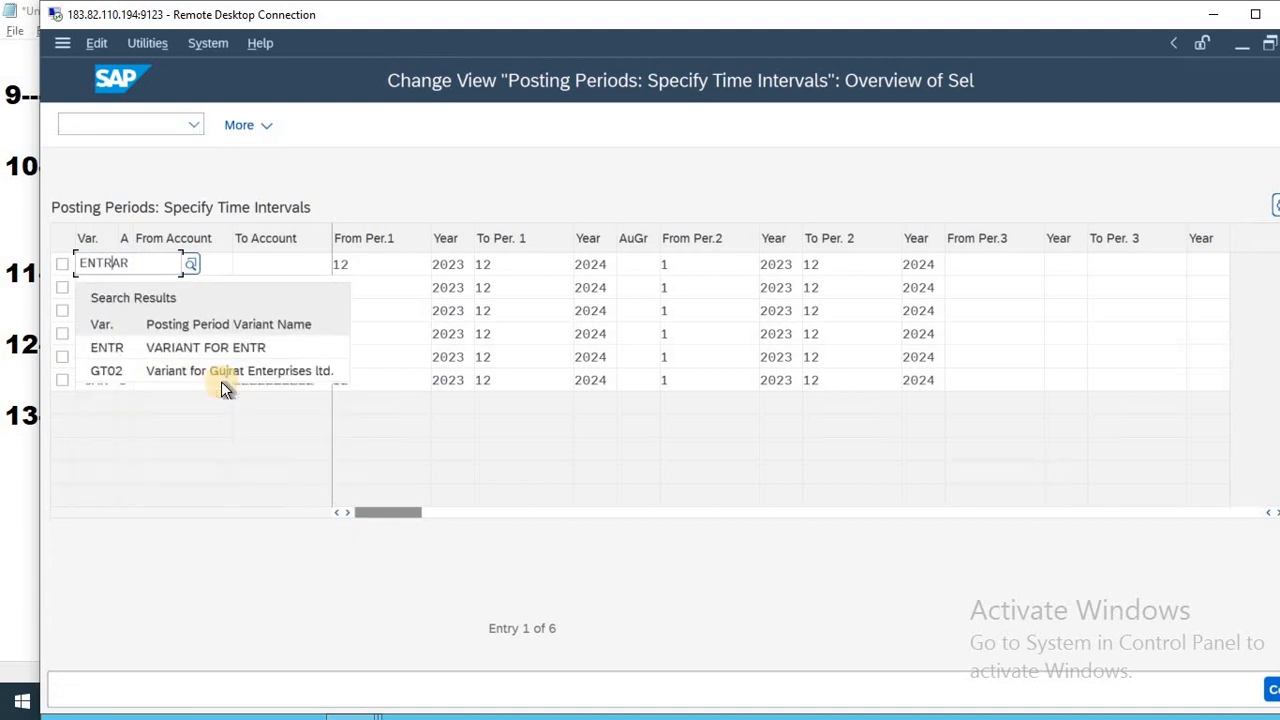
{"action": "key", "text": "Delete"}
{"action": "key", "text": "Delete"}
{"action": "key", "text": "Return"}
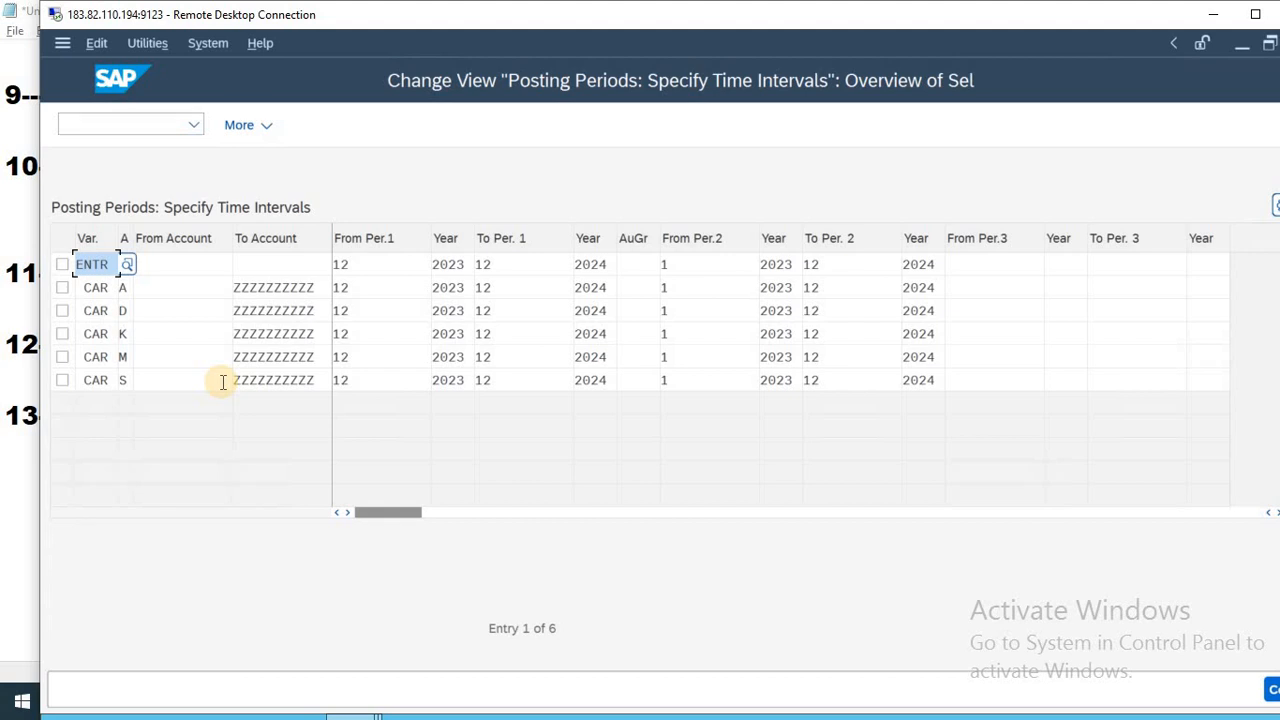
- Set the variant to ENTR in the remaining copied rows, for account types A, D, K, M and S
{"action": "key", "text": "Down"}
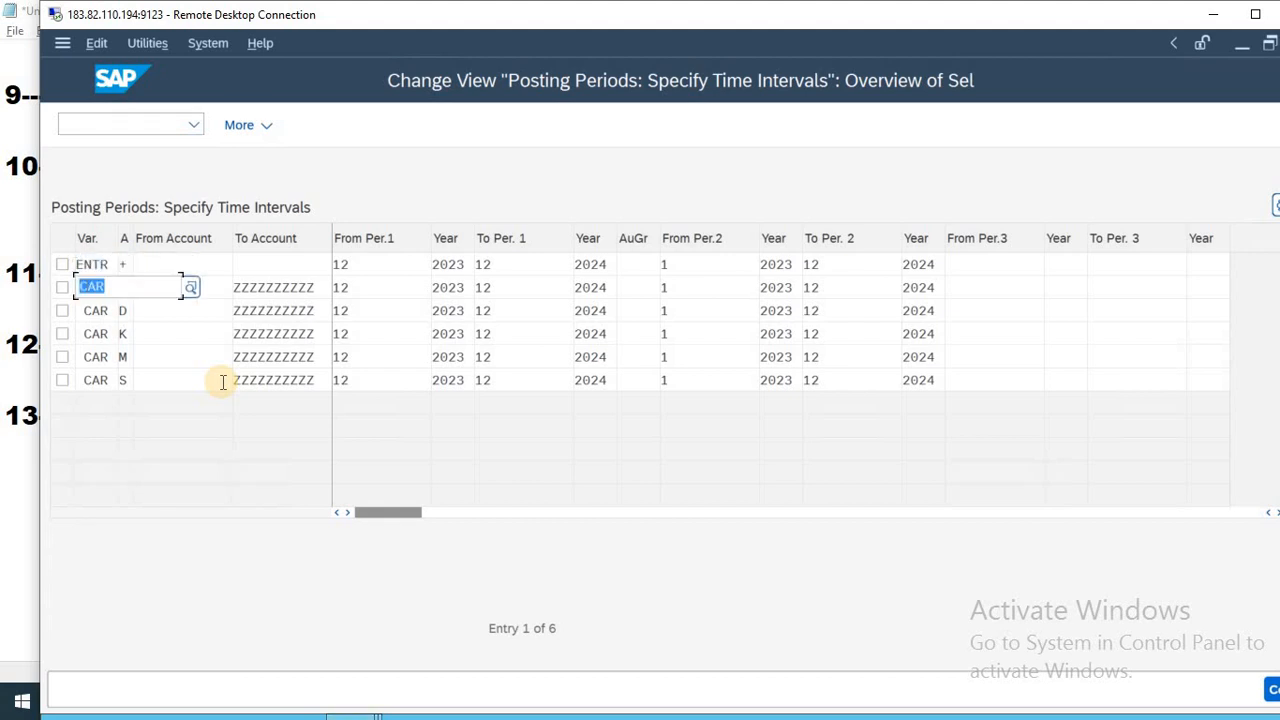
{"action": "type", "text": "ENTR"}
{"action": "key", "text": "Tab"}
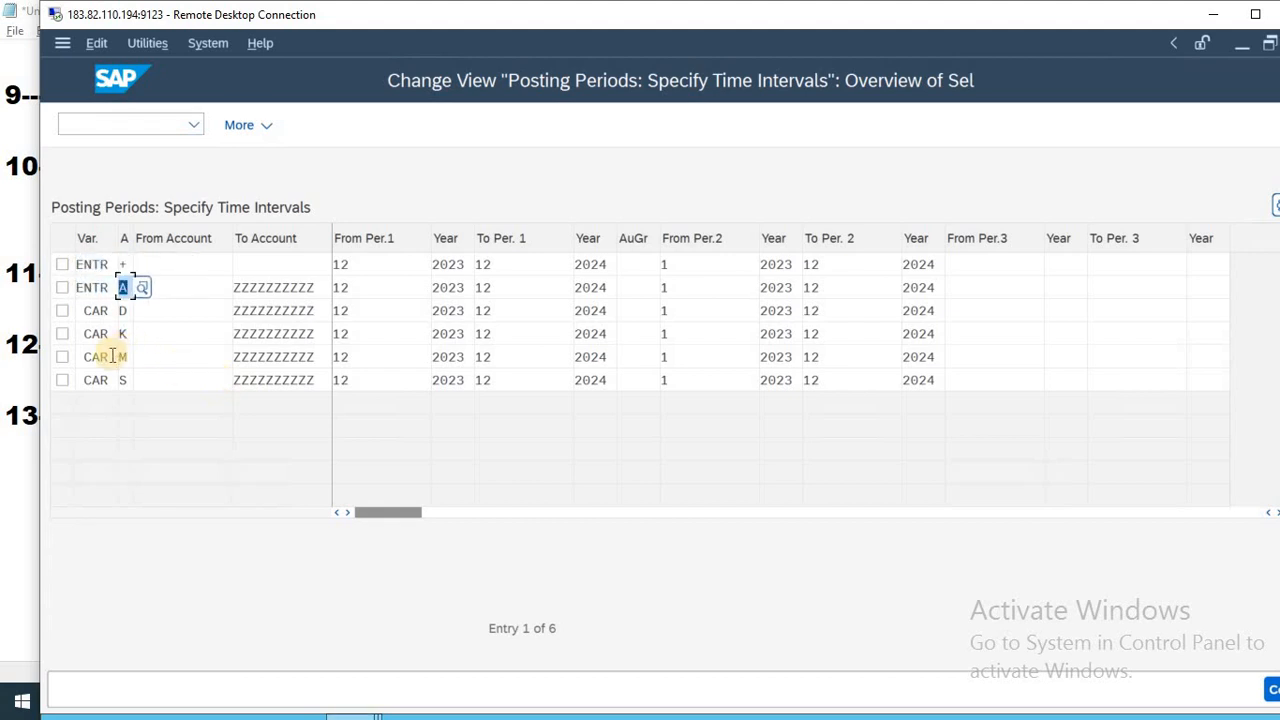
{"action": "left_click", "coordinate": [112, 356]}
{"action": "type", "text": "ENTR"}
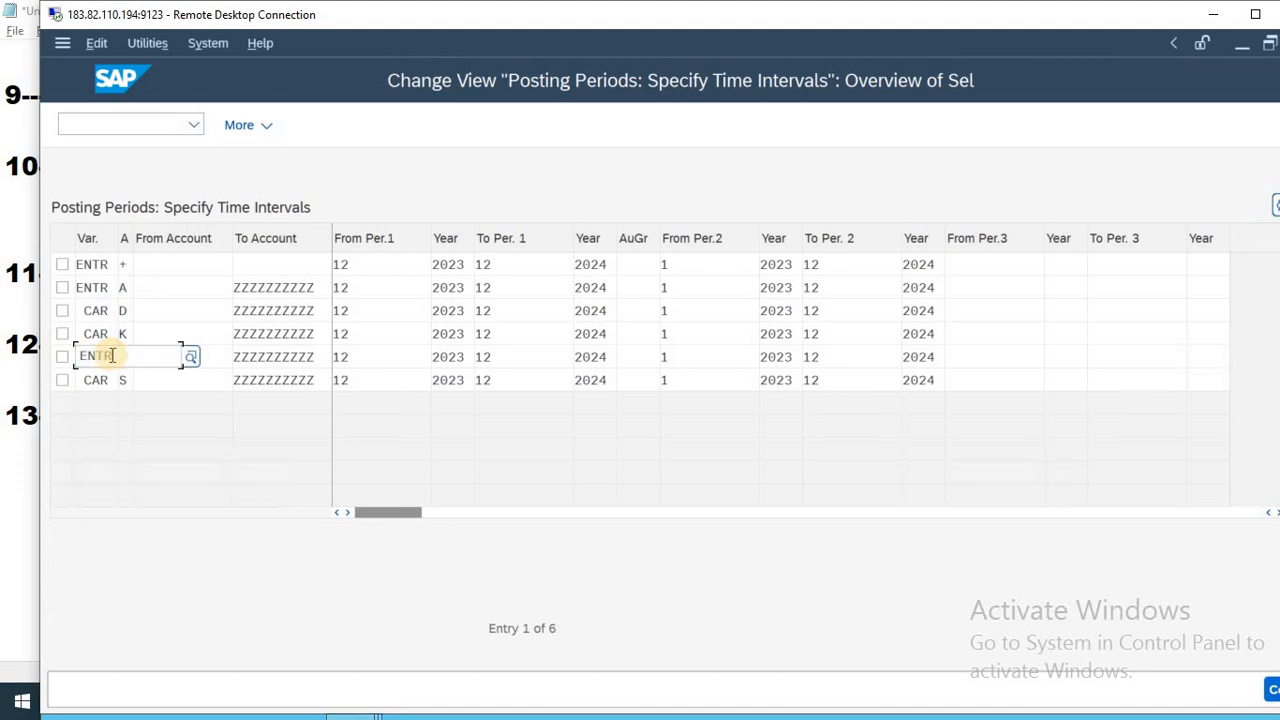
{"action": "left_click", "coordinate": [95, 310]}
{"action": "type", "text": "ENTR"}
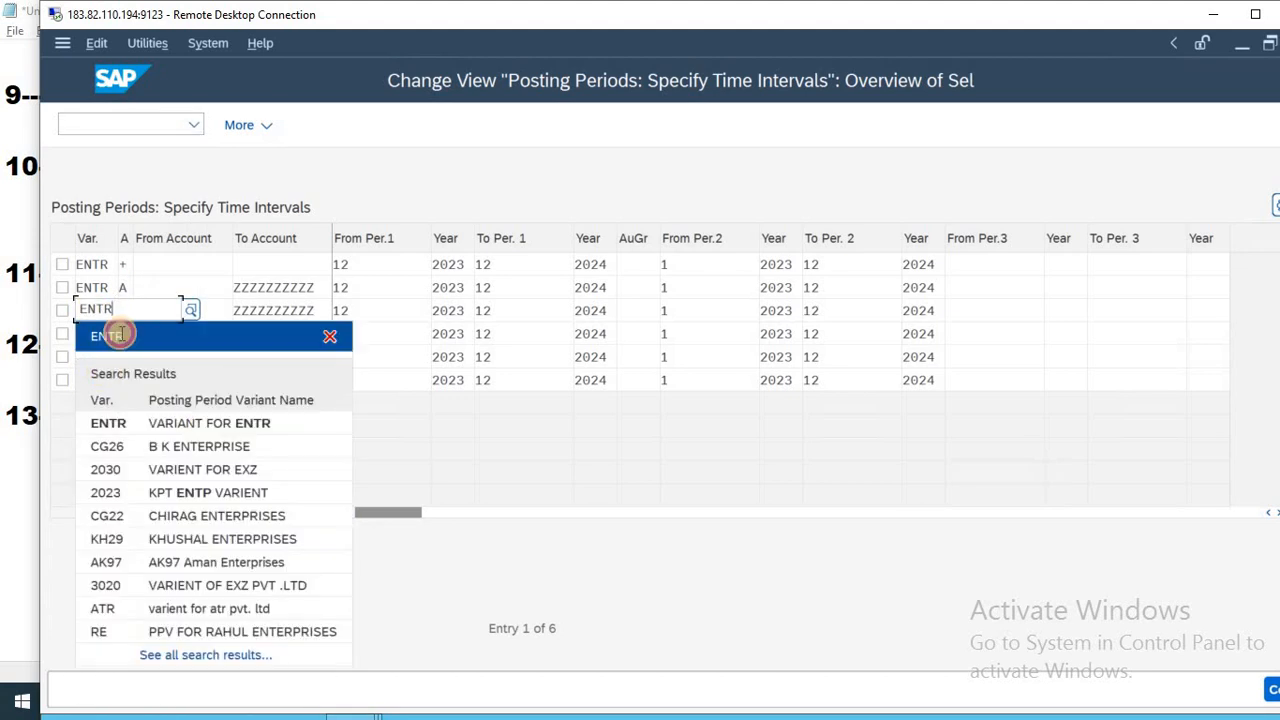
{"action": "left_click", "coordinate": [124, 338]}
{"action": "left_click", "coordinate": [90, 382]}
{"action": "type", "text": "ENTR"}
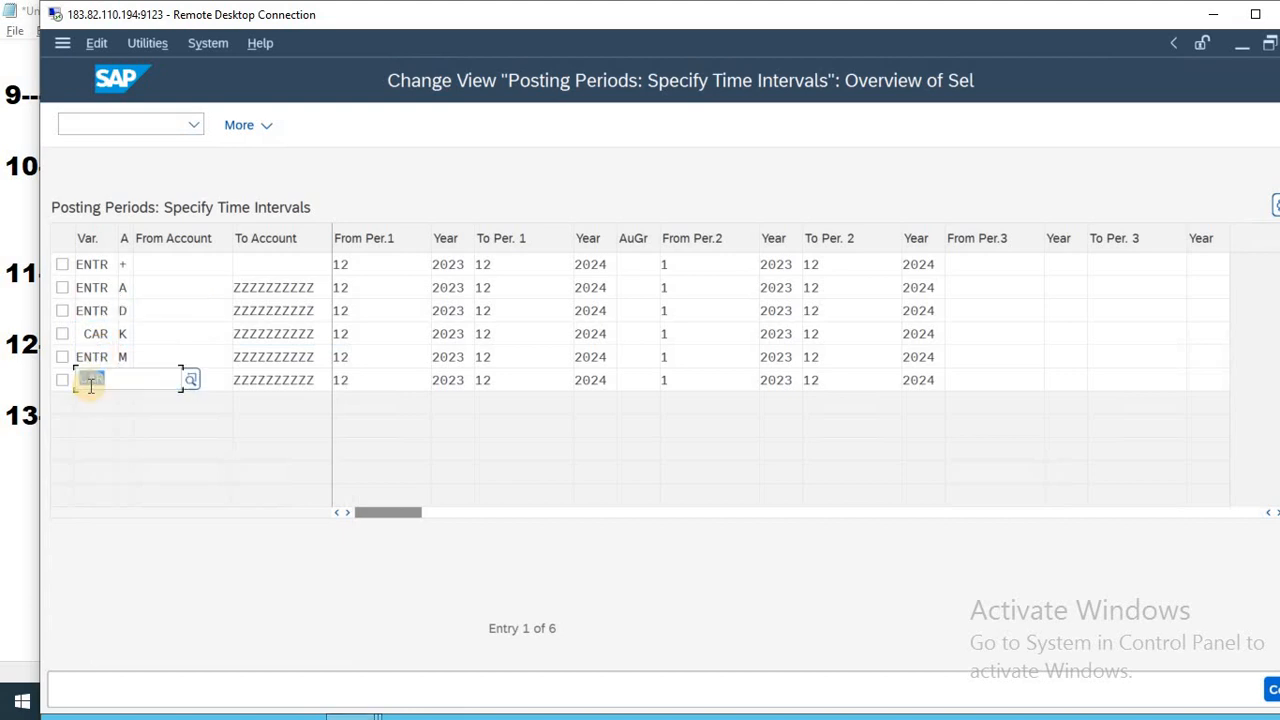
{"action": "left_click", "coordinate": [91, 337]}
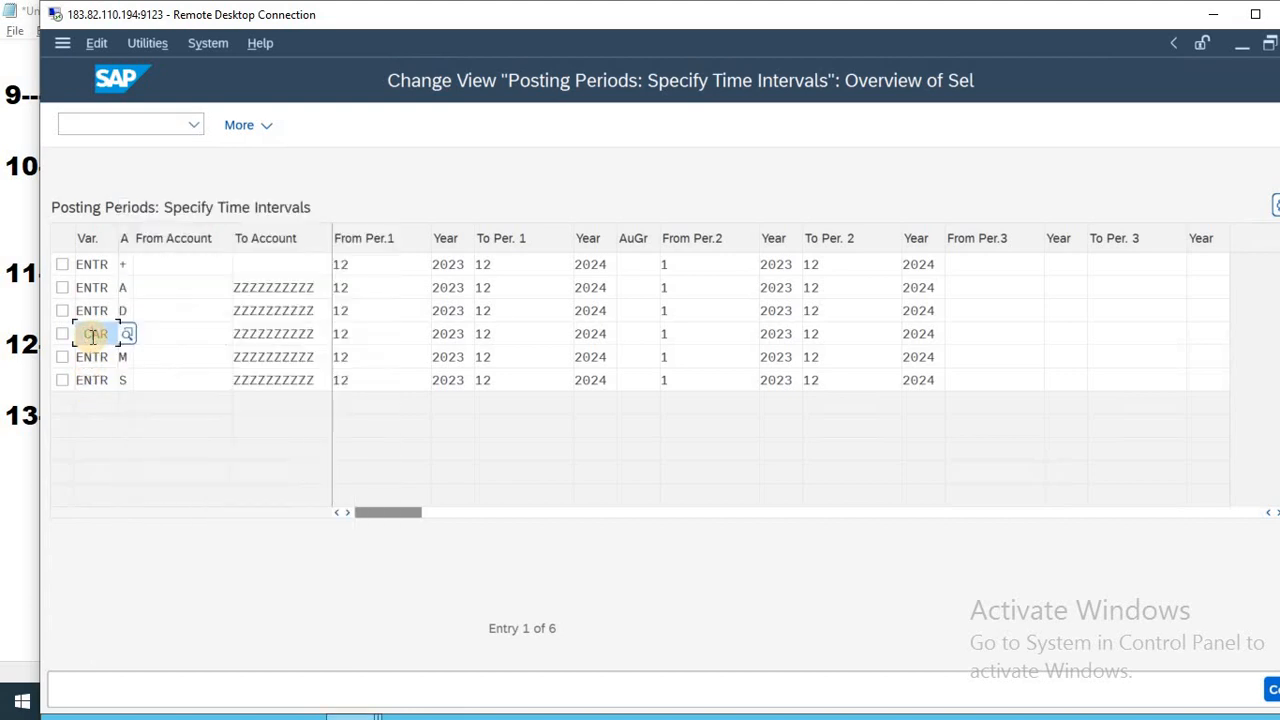
{"action": "type", "text": "ENTR"}
{"action": "left_click", "coordinate": [260, 333]}
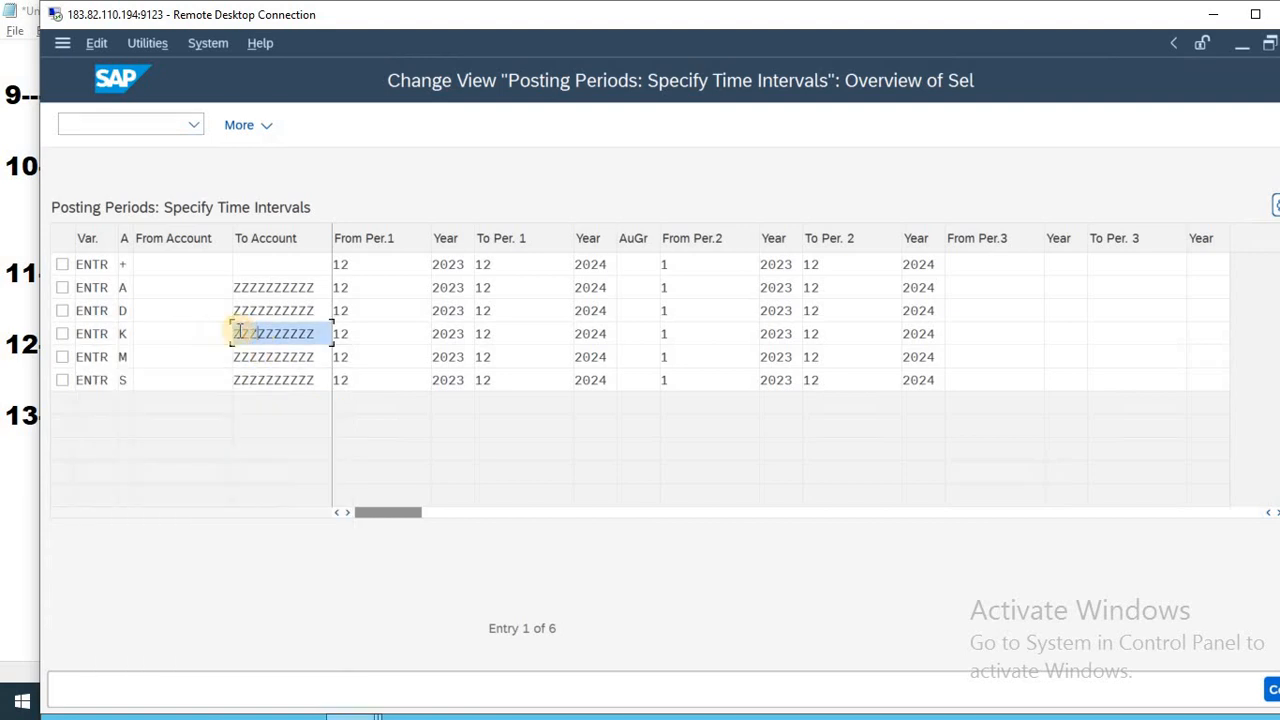
- Look up the possible account types for the first ENTR row and keep +, valid for all account types
{"action": "left_click", "coordinate": [136, 263]}
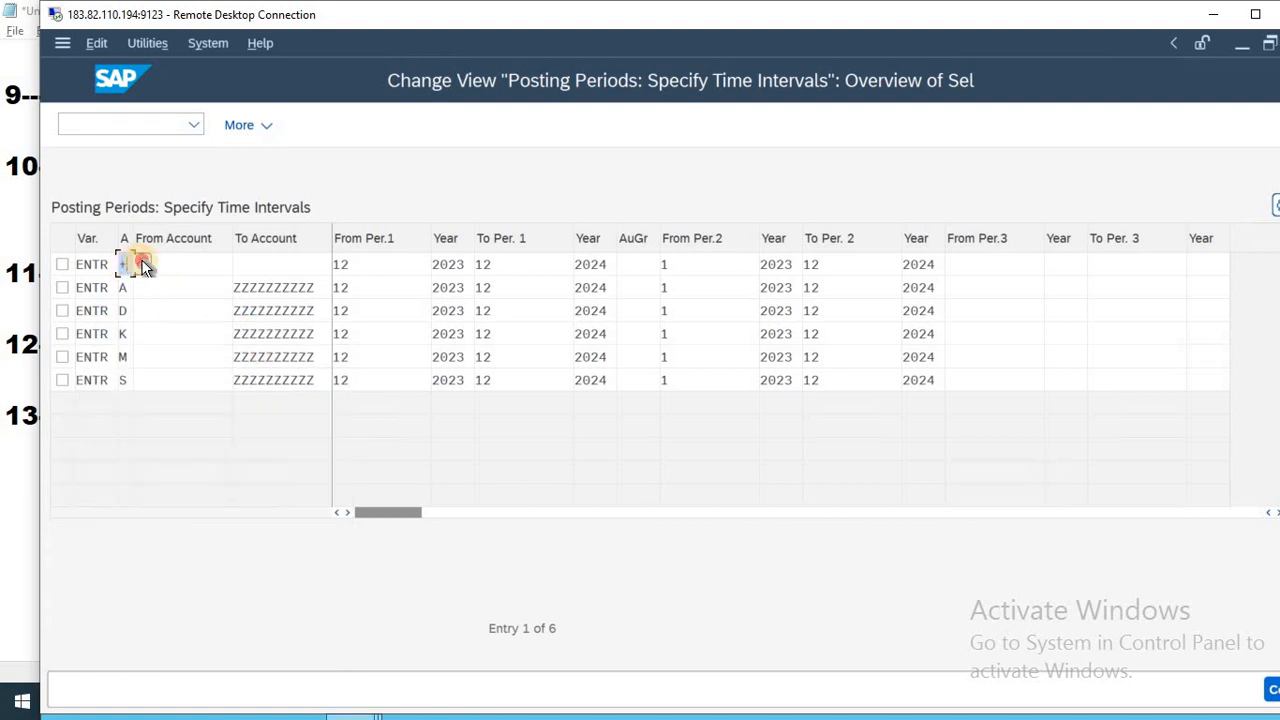
{"action": "left_click", "coordinate": [138, 262]}
{"action": "left_click_drag", "start_coordinate": [155, 57], "coordinate": [301, 119]}
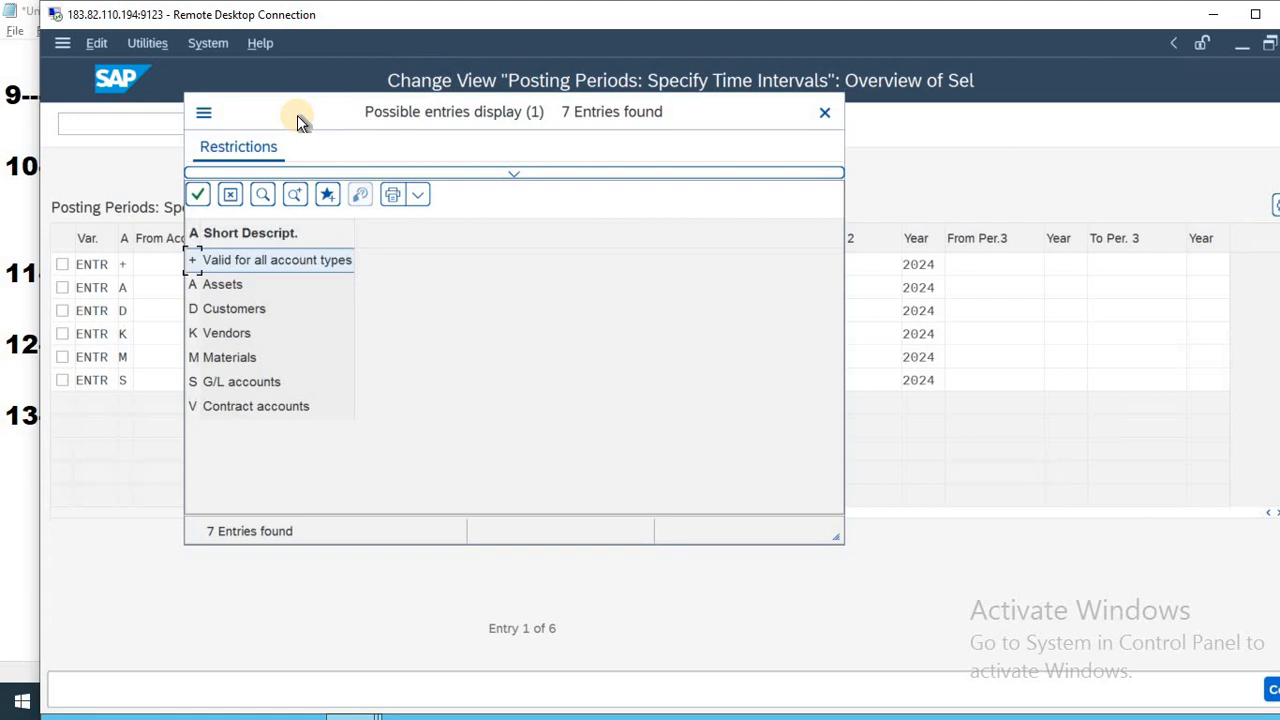
{"action": "key", "text": "Return"}
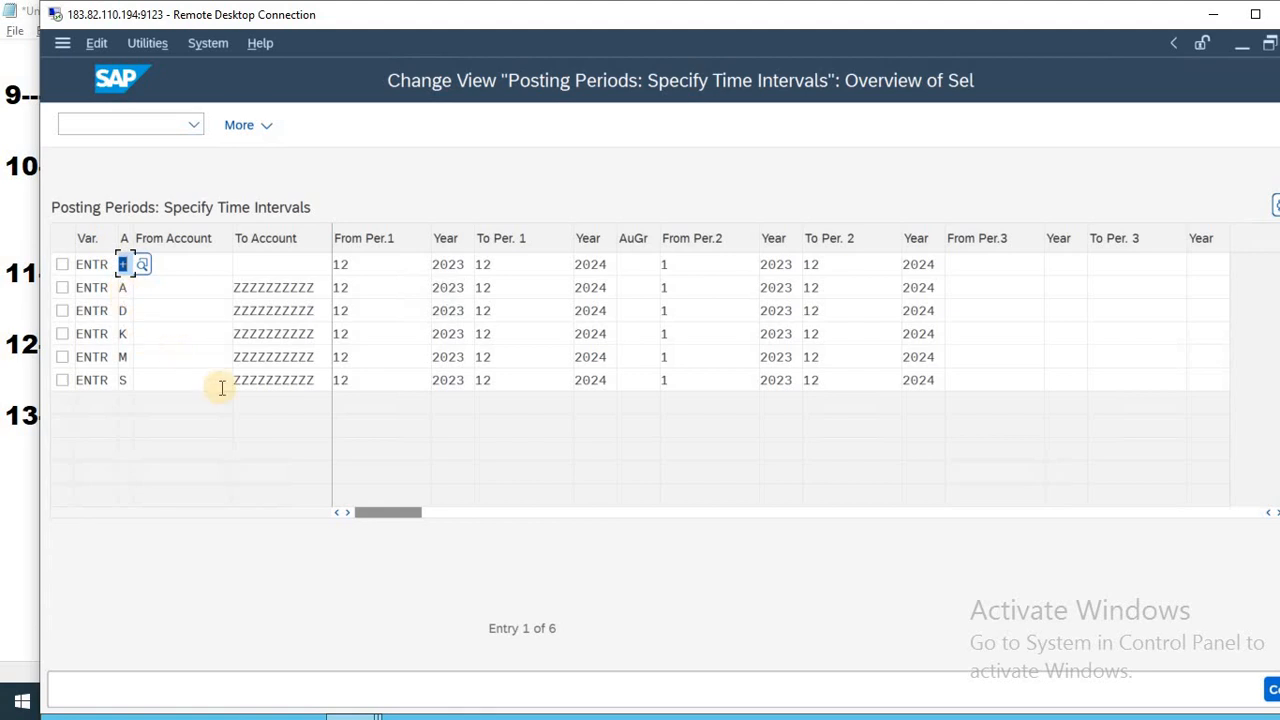
- Save the six ENTR posting period rows under the SAP LIVE PROJECT customizing request and leave the view
{"action": "key", "text": "Return"}
{"action": "key", "text": "ctrl+s"}
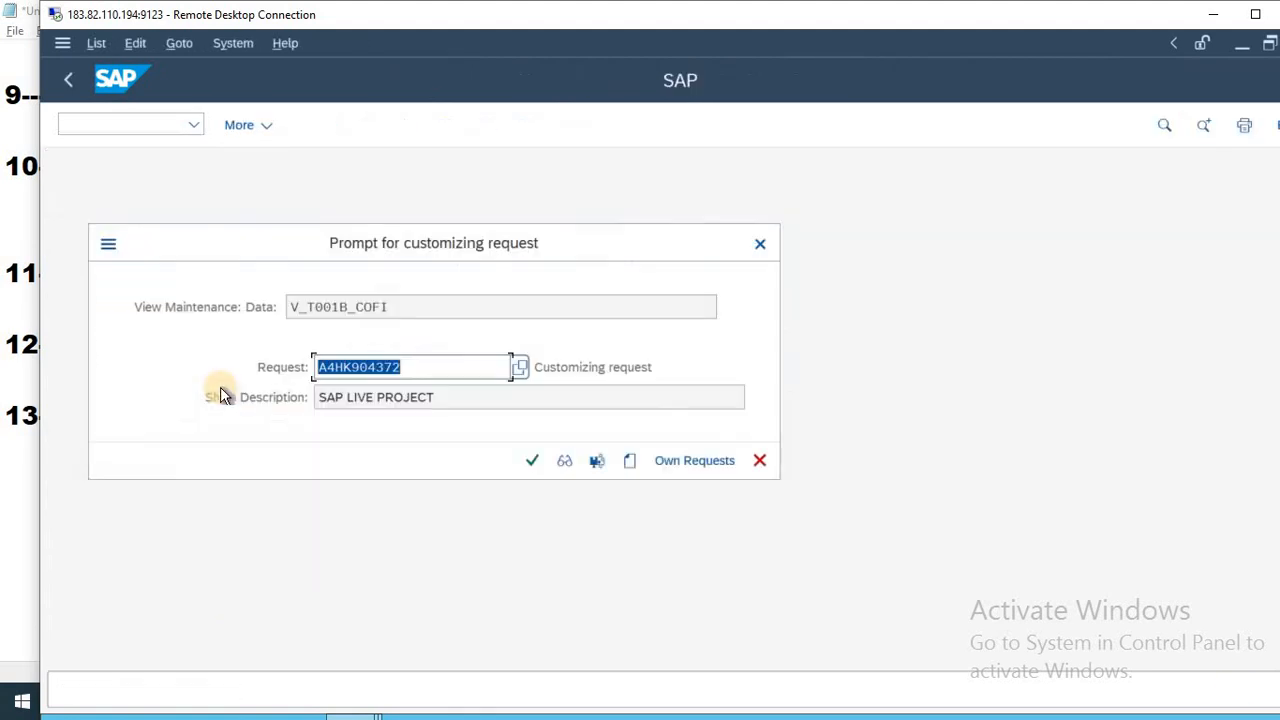
{"action": "key", "text": "Return"}
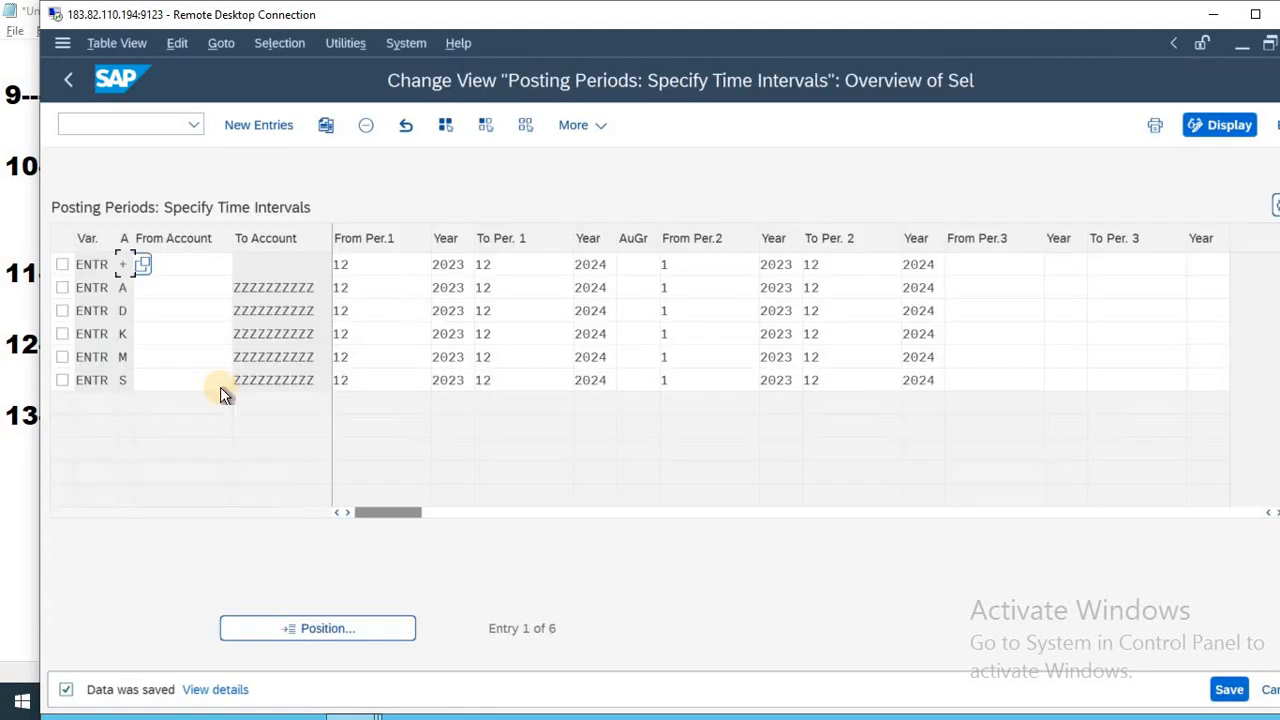
{"action": "key", "text": "F3"}
- Switch to Notepad and add the lines "14---OBC4" and "15---OBC5" below the OB52 entry, separated by a blank line
{"action": "key", "text": "alt+Tab"}
{"action": "key", "text": "Return"}
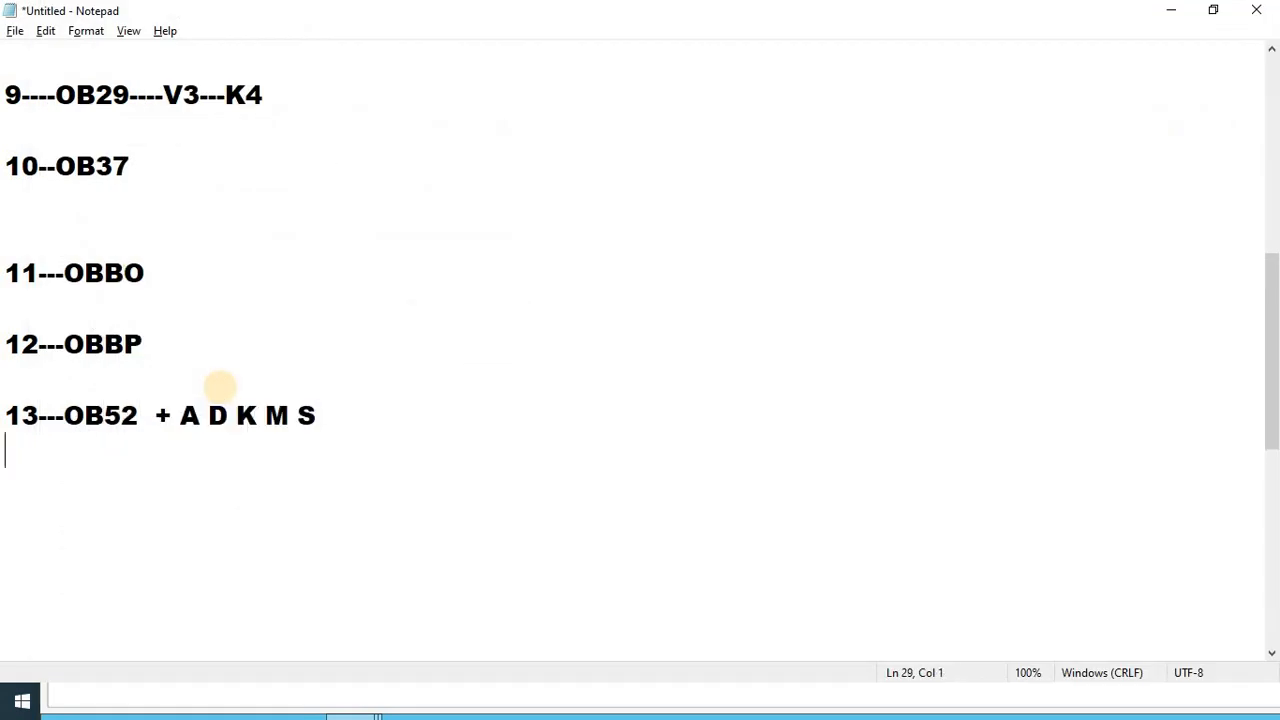
{"action": "key", "text": "Return"}
{"action": "type", "text": "14---O"}
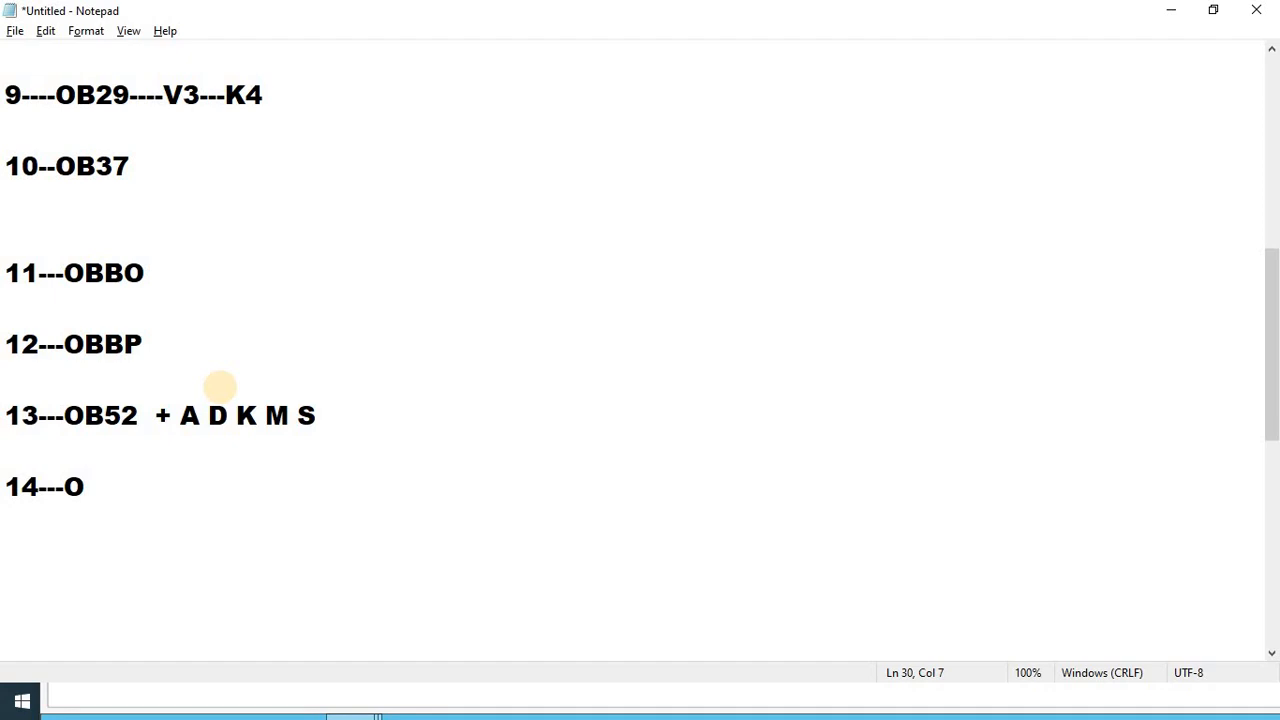
{"action": "key", "text": "BackSpace"}
{"action": "type", "text": "OBC4"}
{"action": "key", "text": "Return"}
{"action": "key", "text": "Return"}
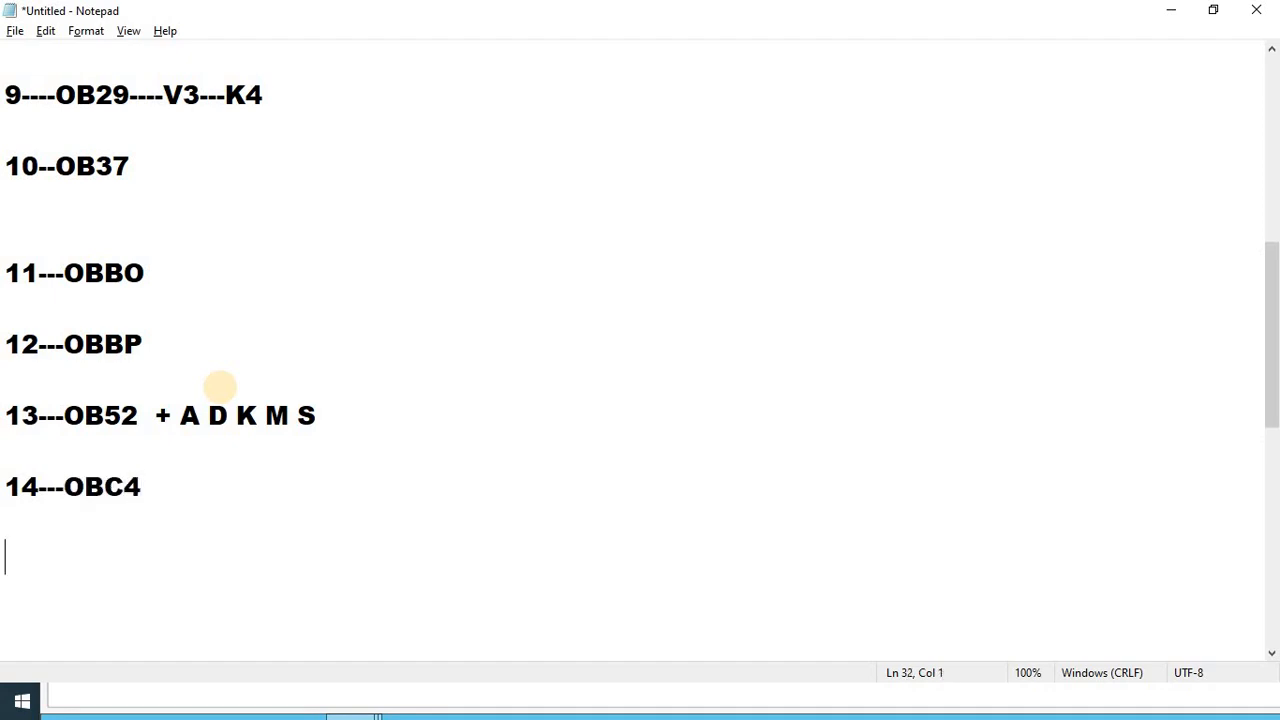
{"action": "type", "text": "15---OBC5"}
{"action": "key", "text": "Return"}
{"action": "key", "text": "Return"}
{"action": "key", "text": "Return"}
{"action": "key", "text": "Return"}
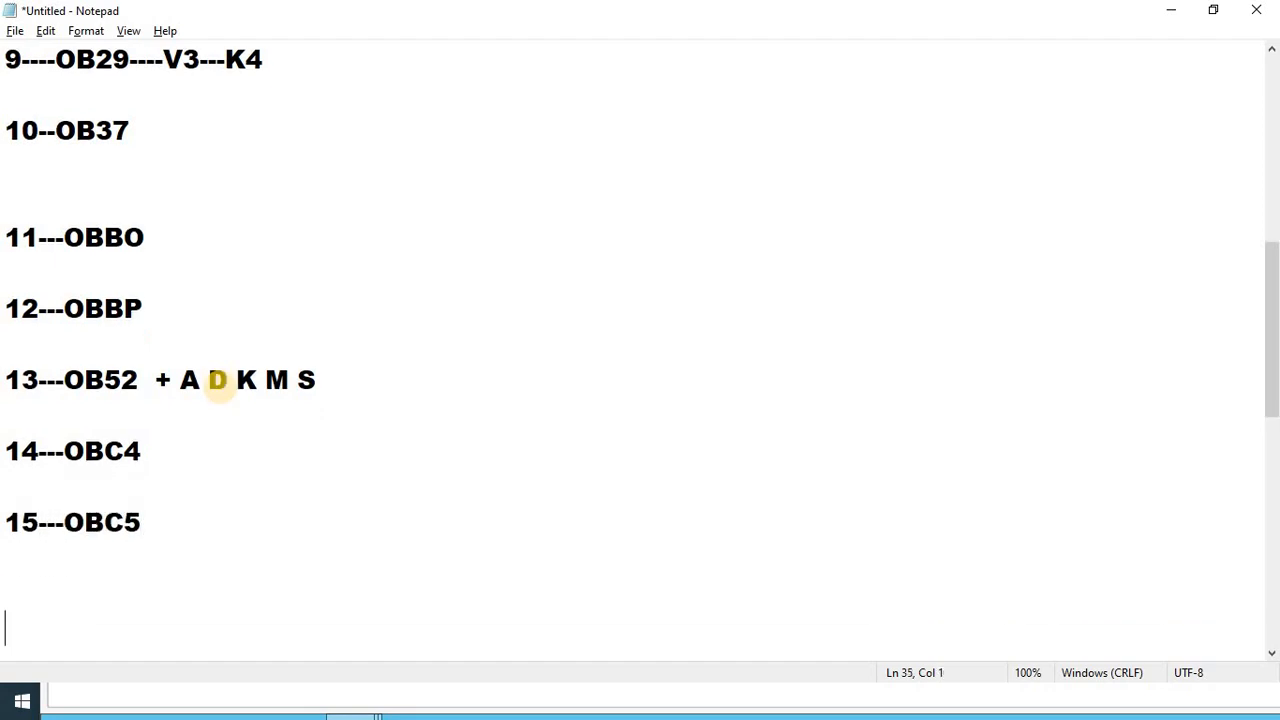
- Insert an extra blank line between the OB52 entry and "14---OBC4" in the list
{"action": "key", "text": "Up"}
{"action": "key", "text": "Up"}
{"action": "key", "text": "Up"}
{"action": "key", "text": "Up"}
{"action": "key", "text": "Up"}
{"action": "key", "text": "Up"}
{"action": "key", "text": "Return"}
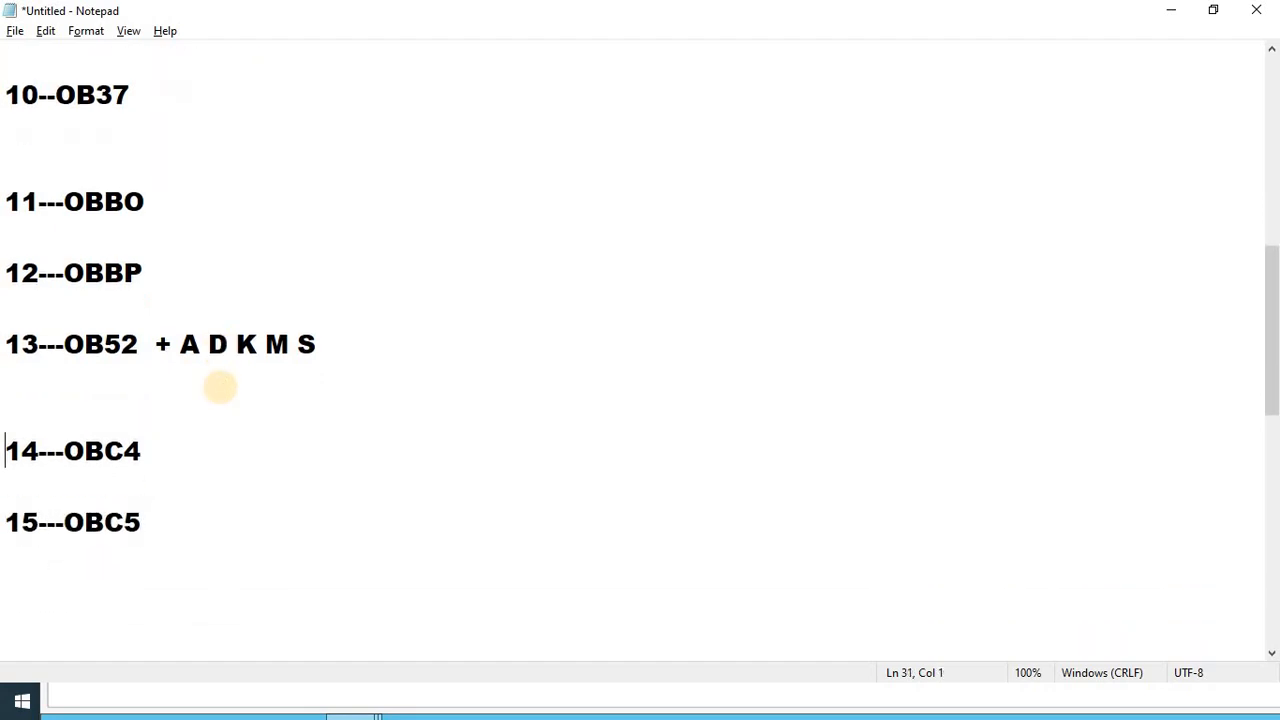
{"action": "key", "text": "Down"}
{"action": "key", "text": "Down"}
{"action": "key", "text": "Down"}
{"action": "key", "text": "Down"}
- Switch back to SAP and open transaction OBC4 for field status variants
{"action": "key", "text": "alt+Tab"}
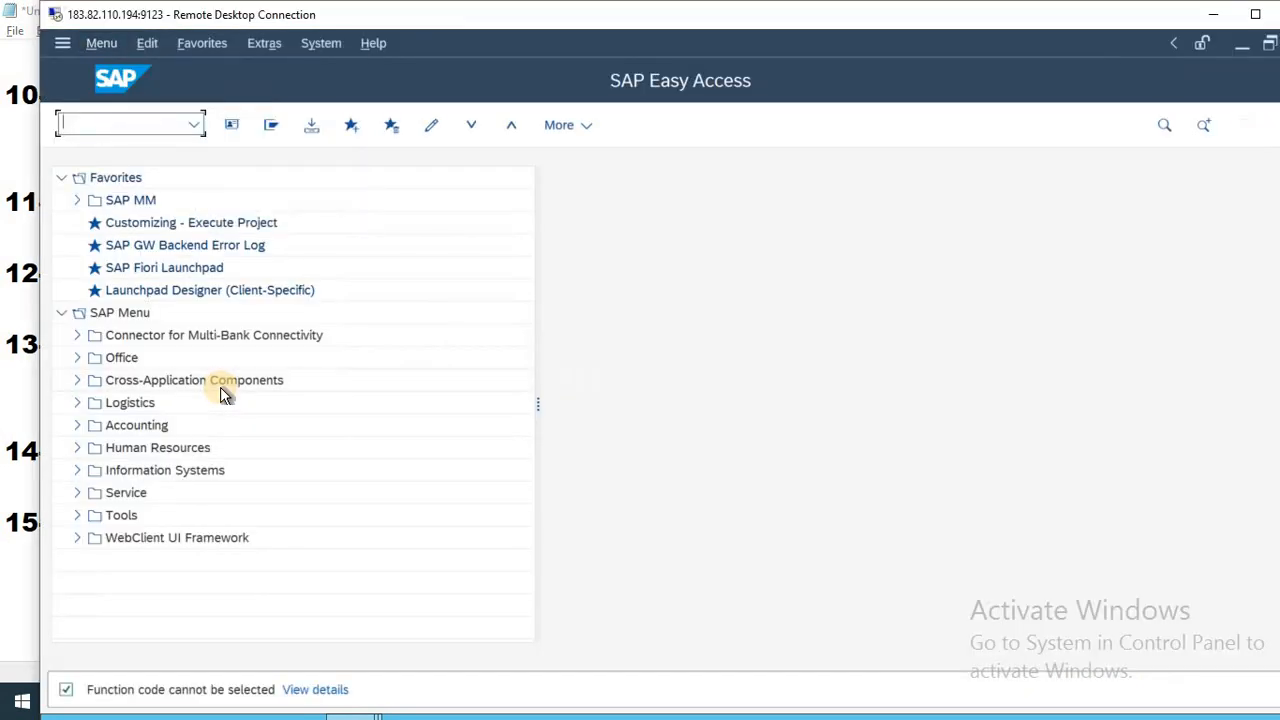
{"action": "type", "text": "OBC4"}
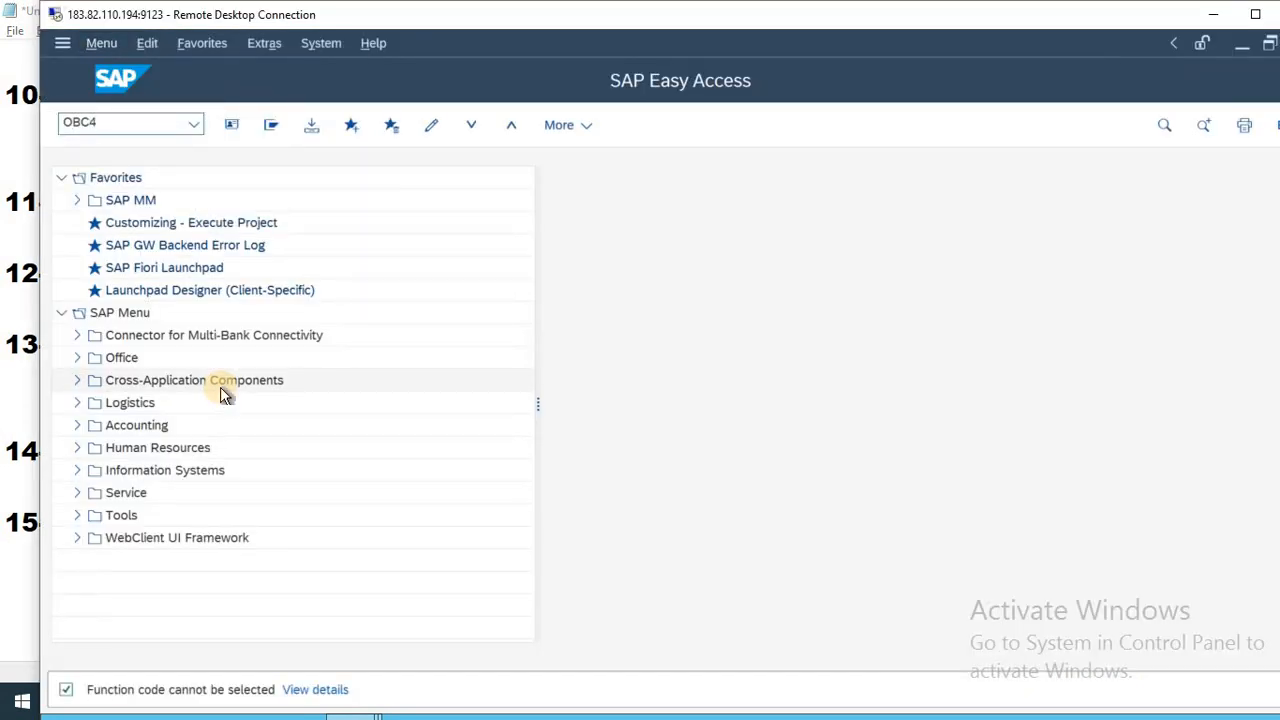
{"action": "key", "text": "Return"}
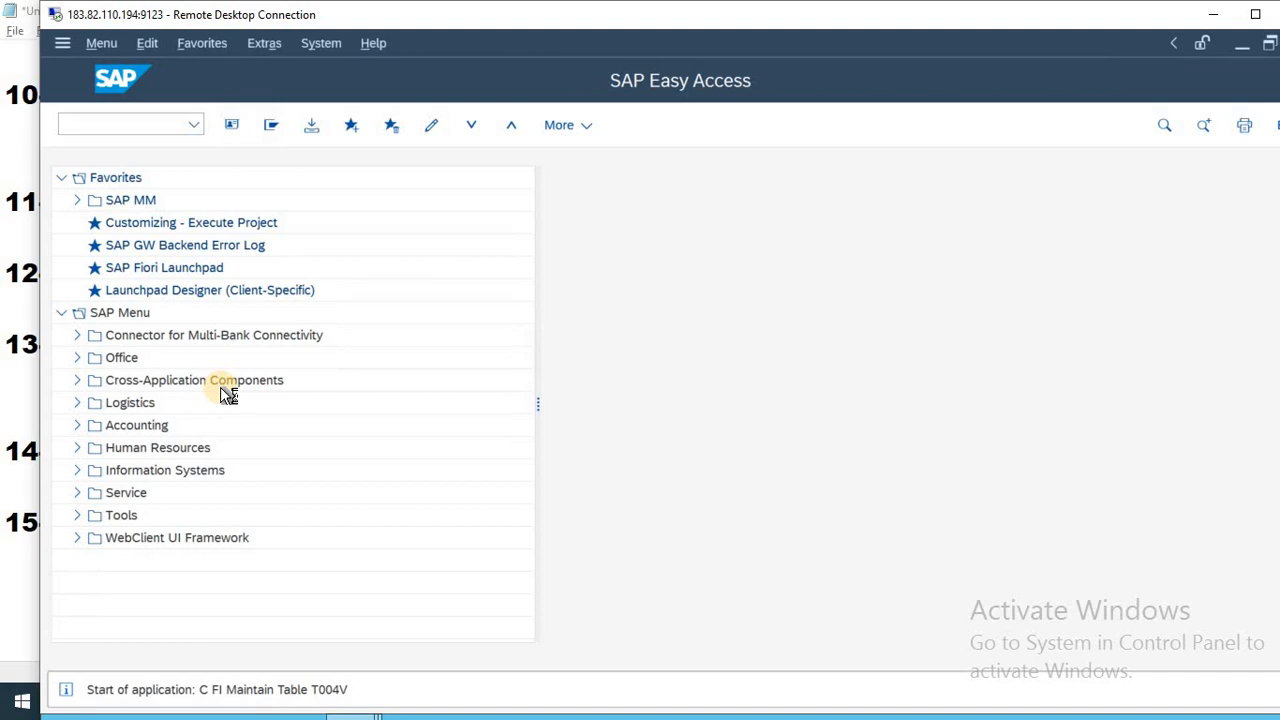
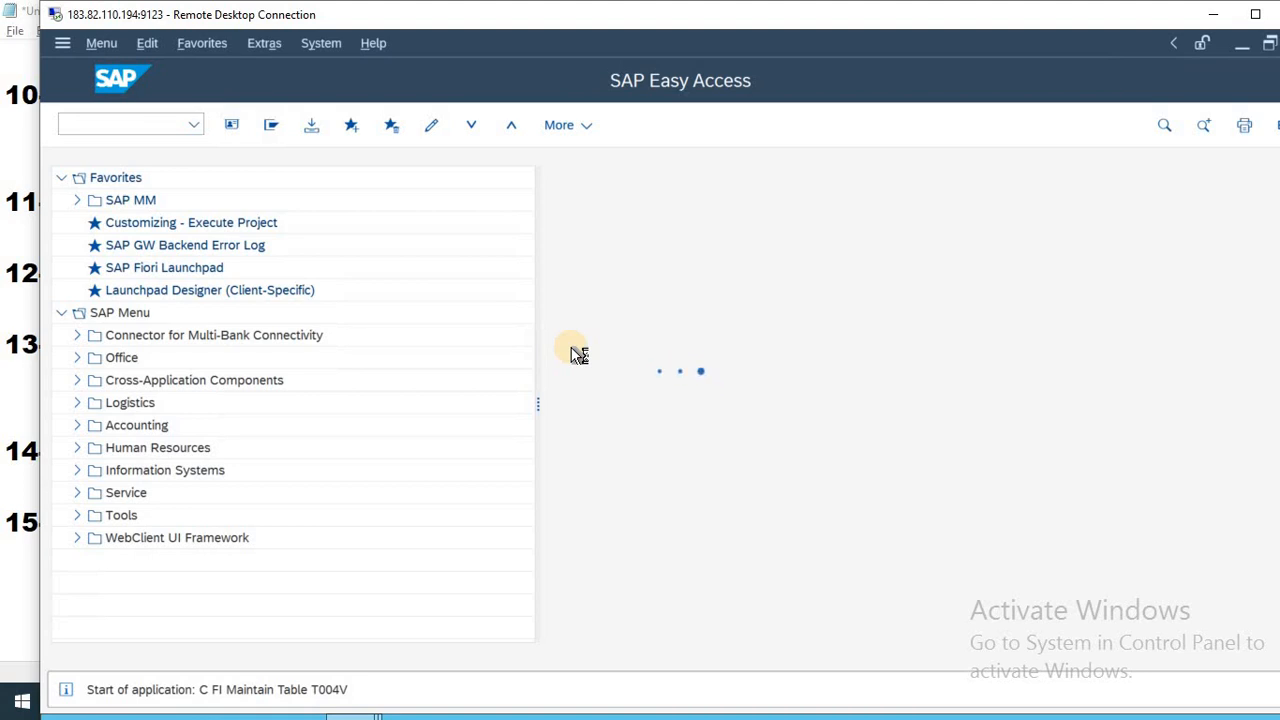
- Switch to Notepad and review the numbered list of transaction codes from OX15 through OBC5
{"action": "key", "text": "alt+Tab"}
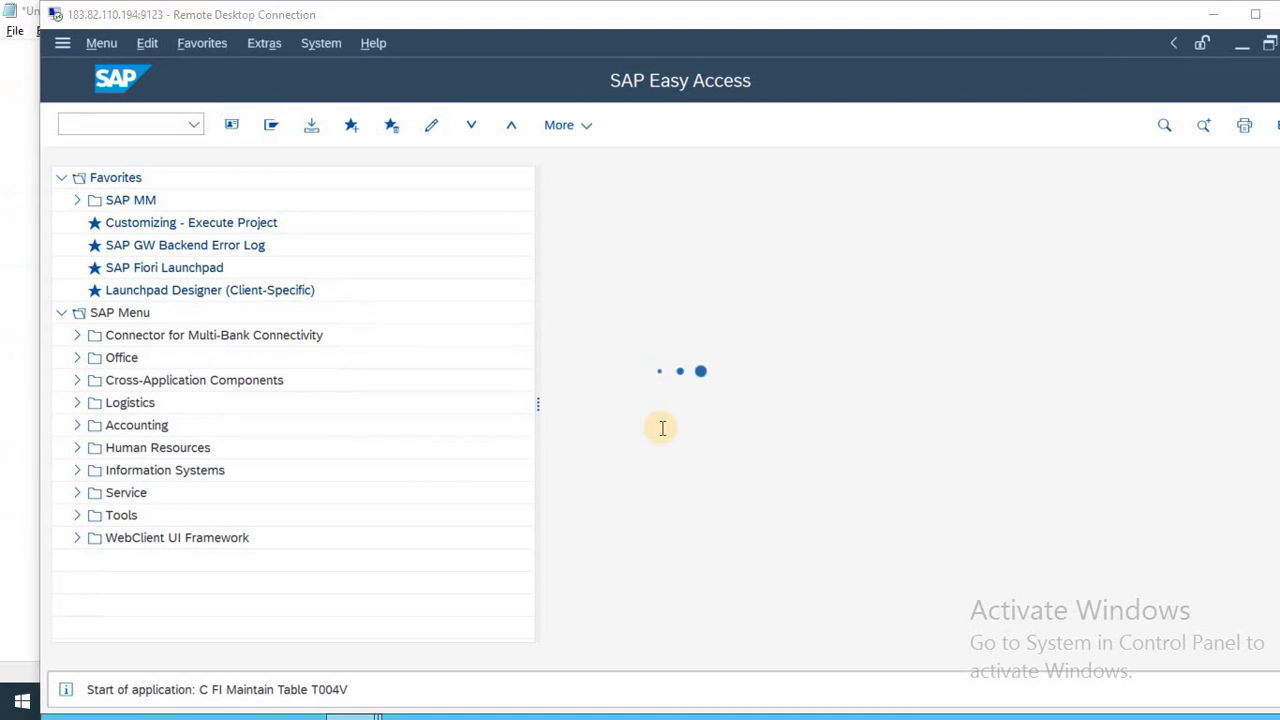
{"action": "key", "text": "Up"}
{"action": "key", "text": "Up"}
{"action": "key", "text": "Up"}
{"action": "key", "text": "Up"}
{"action": "key", "text": "Up"}
{"action": "key", "text": "Up"}
{"action": "key", "text": "Up"}
{"action": "key", "text": "Up"}
{"action": "key", "text": "Up"}
{"action": "key", "text": "Up"}
{"action": "key", "text": "Up"}
{"action": "key", "text": "Up"}
{"action": "key", "text": "Up"}
{"action": "key", "text": "Up"}
{"action": "key", "text": "Up"}
{"action": "key", "text": "Up"}
{"action": "key", "text": "Up"}
{"action": "key", "text": "Up"}
{"action": "key", "text": "Up"}
{"action": "key", "text": "Up"}
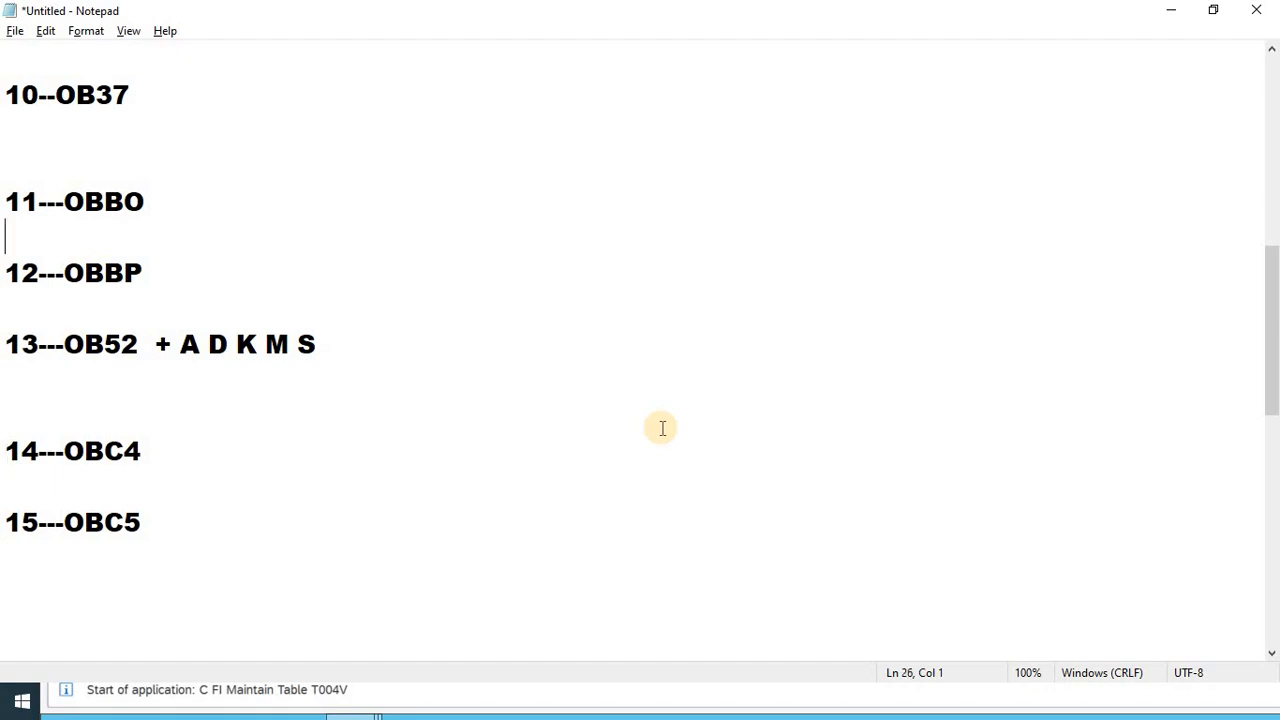
{"action": "key", "text": "Up"}
{"action": "key", "text": "Up"}
{"action": "key", "text": "Up"}
{"action": "key", "text": "Up"}
{"action": "key", "text": "Down"}
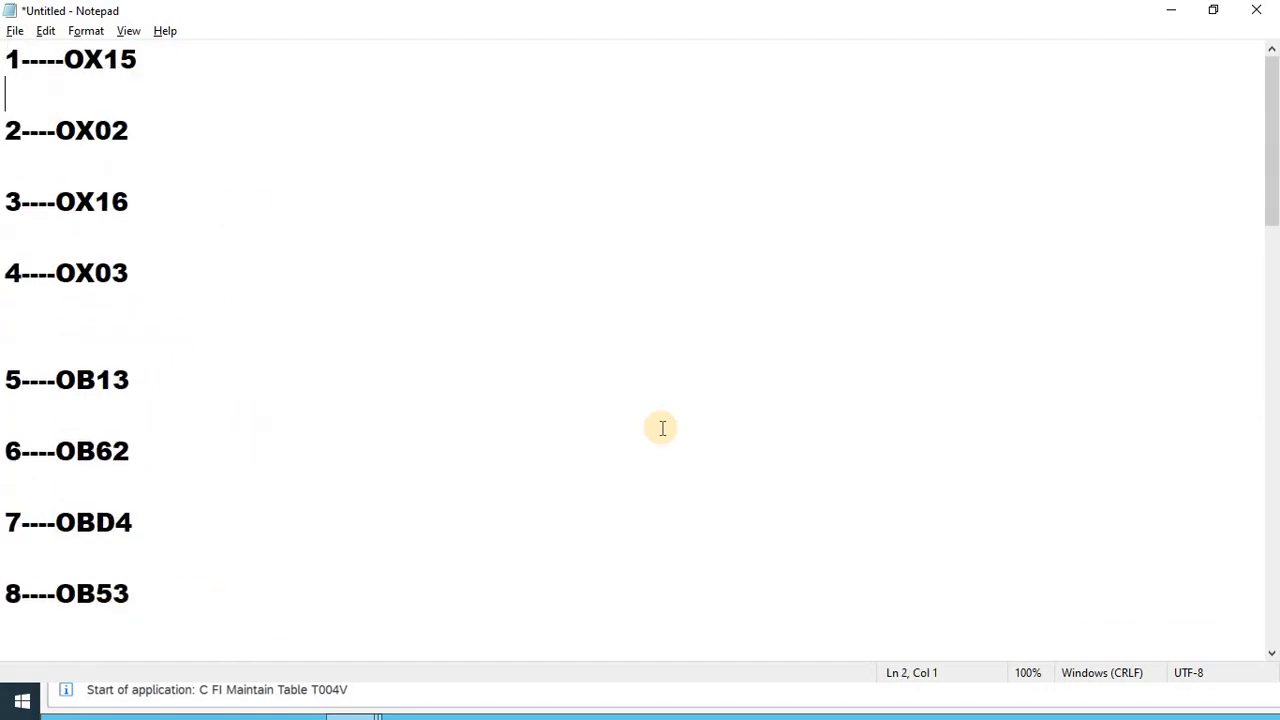
{"action": "key", "text": "Down"}
{"action": "key", "text": "Down"}
{"action": "key", "text": "Down"}
{"action": "key", "text": "Down"}
{"action": "key", "text": "Down"}
{"action": "key", "text": "Down"}
{"action": "key", "text": "Down"}
{"action": "key", "text": "Down"}
{"action": "key", "text": "Down"}
{"action": "key", "text": "Down"}
{"action": "key", "text": "Down"}
{"action": "key", "text": "Down"}
{"action": "key", "text": "Down"}
{"action": "key", "text": "Down"}
{"action": "key", "text": "Down"}
{"action": "key", "text": "Down"}
{"action": "key", "text": "Down"}
{"action": "key", "text": "Down"}
{"action": "key", "text": "Down"}
{"action": "key", "text": "Down"}
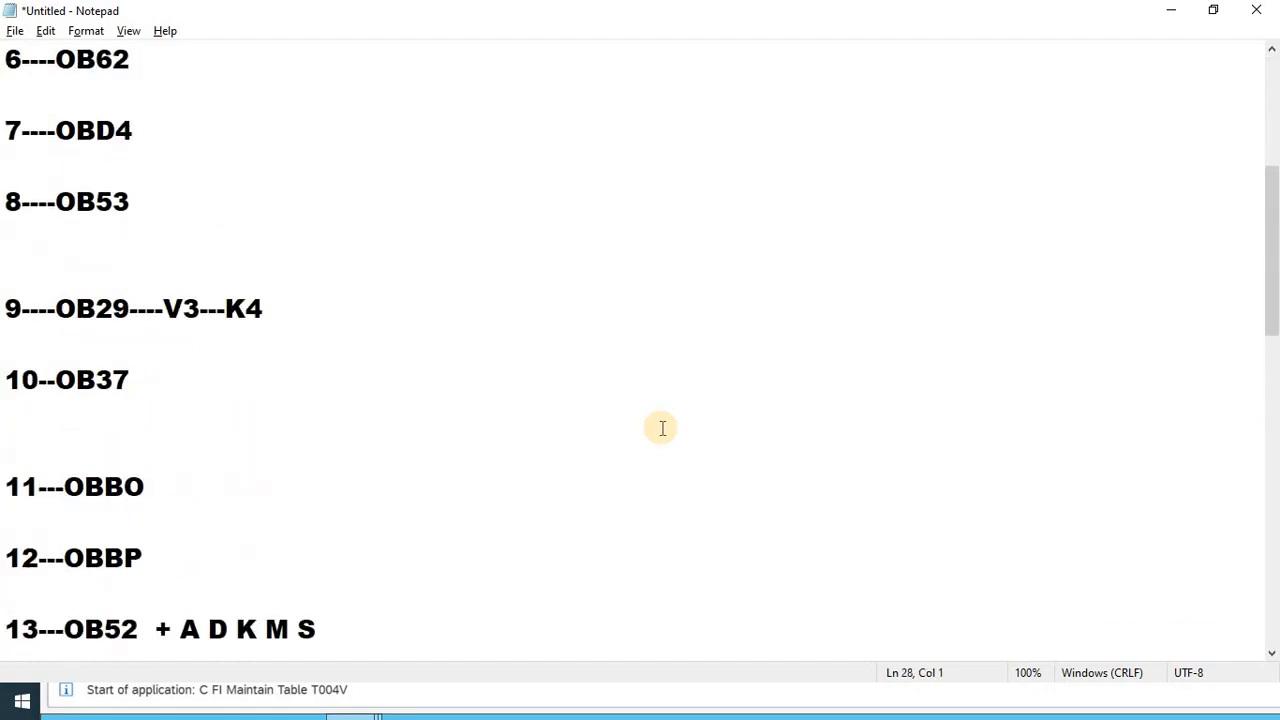
{"action": "key", "text": "Up"}
{"action": "key", "text": "Up"}
{"action": "key", "text": "Up"}
{"action": "key", "text": "Up"}
{"action": "key", "text": "Up"}
{"action": "key", "text": "Up"}
{"action": "key", "text": "Up"}
{"action": "key", "text": "Up"}
{"action": "key", "text": "Up"}
{"action": "key", "text": "Up"}
{"action": "key", "text": "Up"}
{"action": "key", "text": "Up"}
{"action": "key", "text": "Up"}
{"action": "key", "text": "Up"}
{"action": "key", "text": "Up"}
{"action": "key", "text": "Up"}
{"action": "key", "text": "Up"}
{"action": "key", "text": "Up"}
{"action": "key", "text": "Up"}
{"action": "key", "text": "Up"}
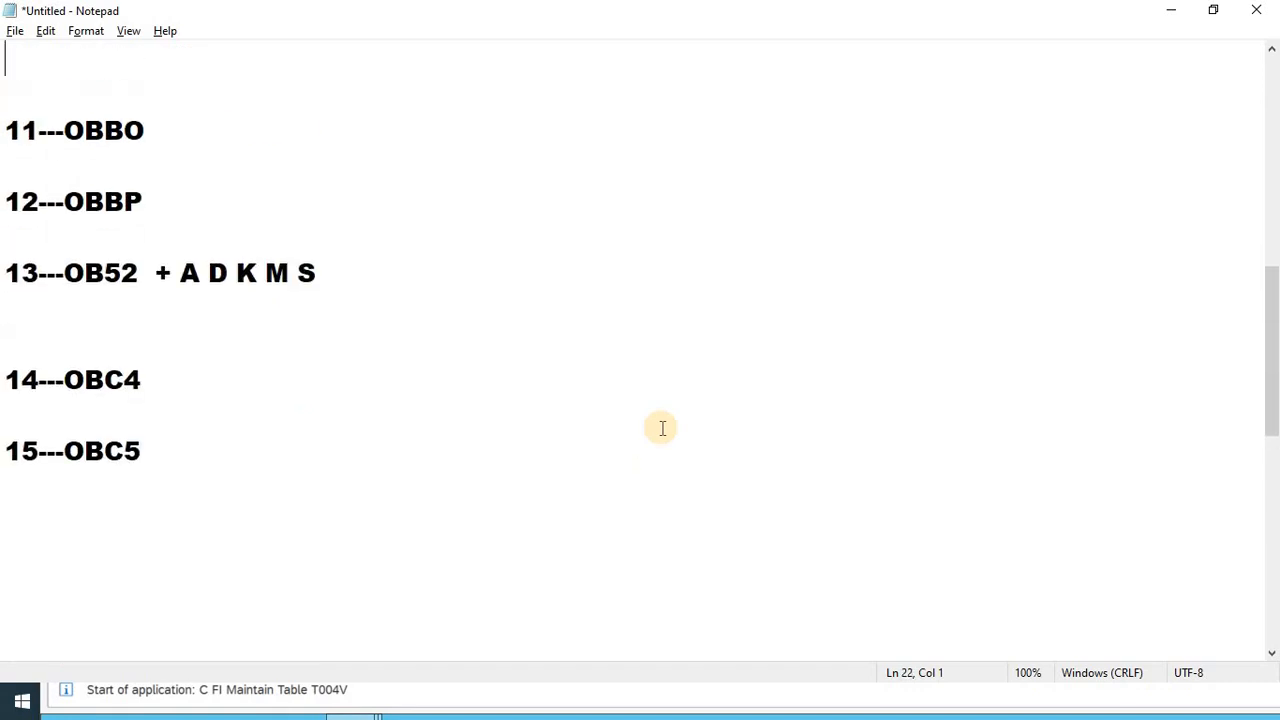
{"action": "key", "text": "Down"}
{"action": "key", "text": "Down"}
{"action": "key", "text": "Down"}
{"action": "key", "text": "Down"}
{"action": "key", "text": "Down"}
{"action": "key", "text": "Down"}
{"action": "key", "text": "Down"}
{"action": "key", "text": "Down"}
{"action": "key", "text": "Down"}
{"action": "key", "text": "Down"}
{"action": "key", "text": "Down"}
{"action": "key", "text": "Down"}
{"action": "key", "text": "Down"}
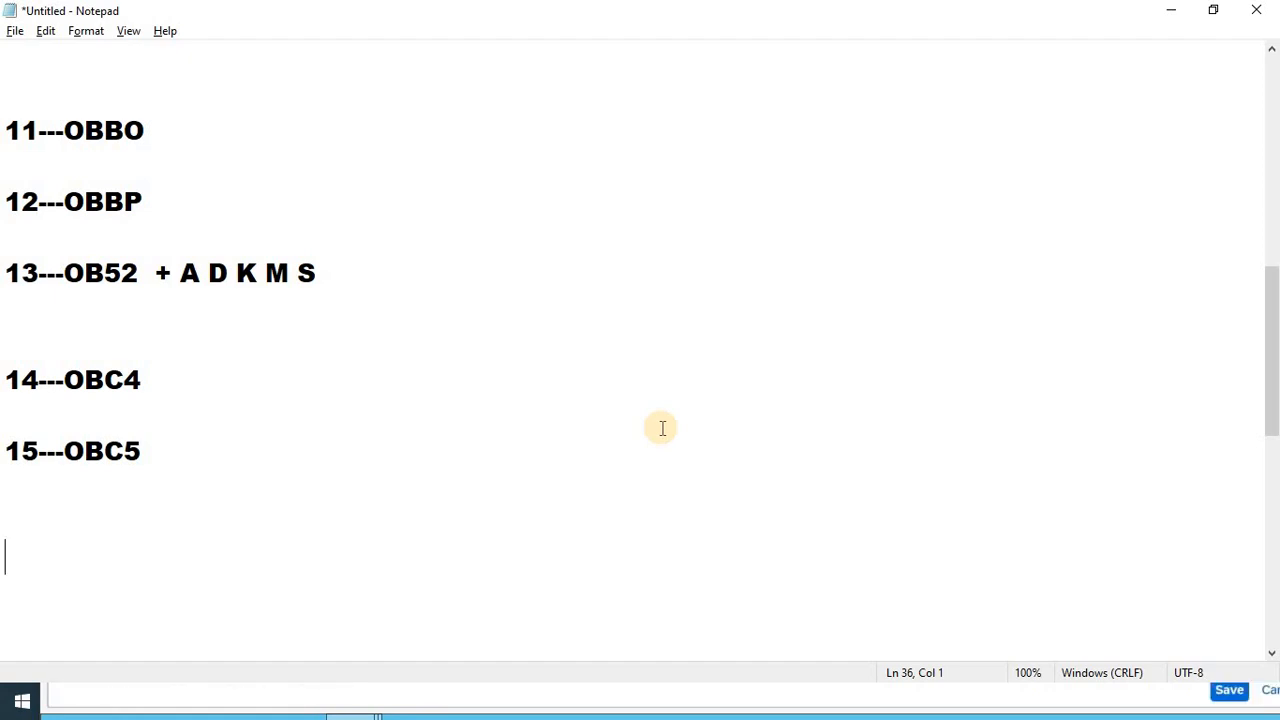
- Switch back to SAP and copy field status variant 0000 as a new entry
{"action": "key", "text": "alt+Tab"}
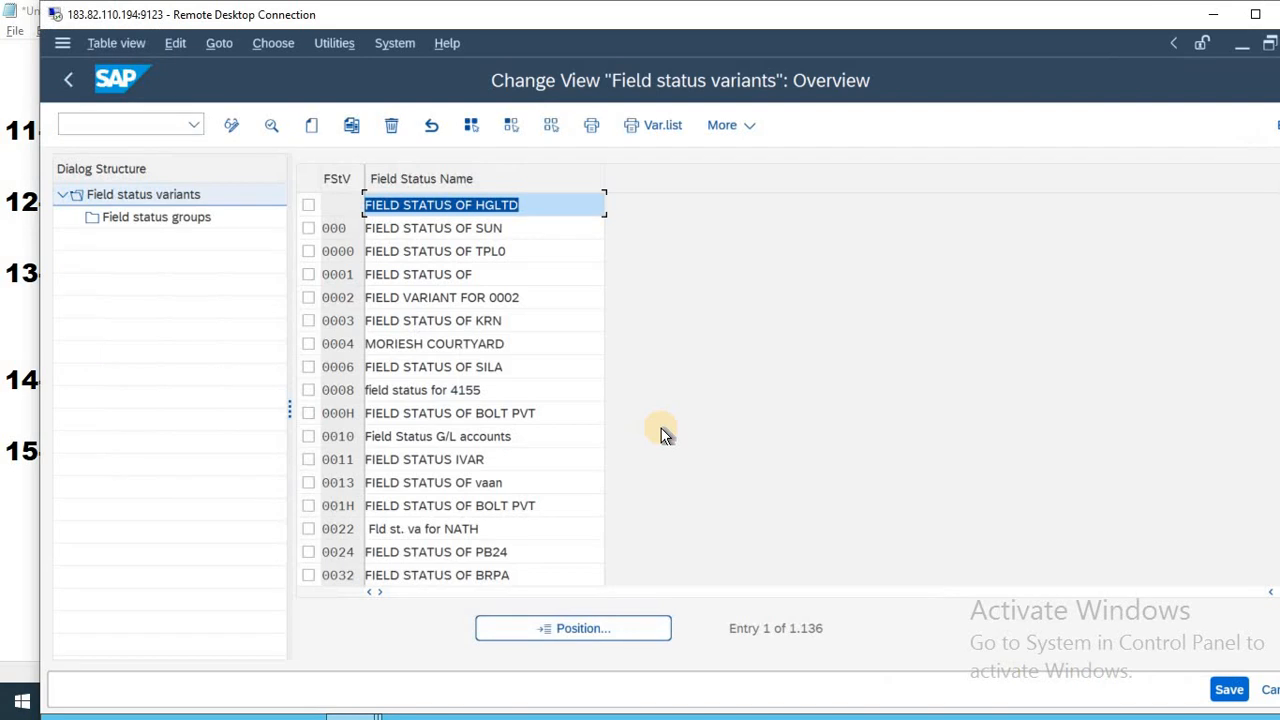
{"action": "left_click", "coordinate": [307, 275]}
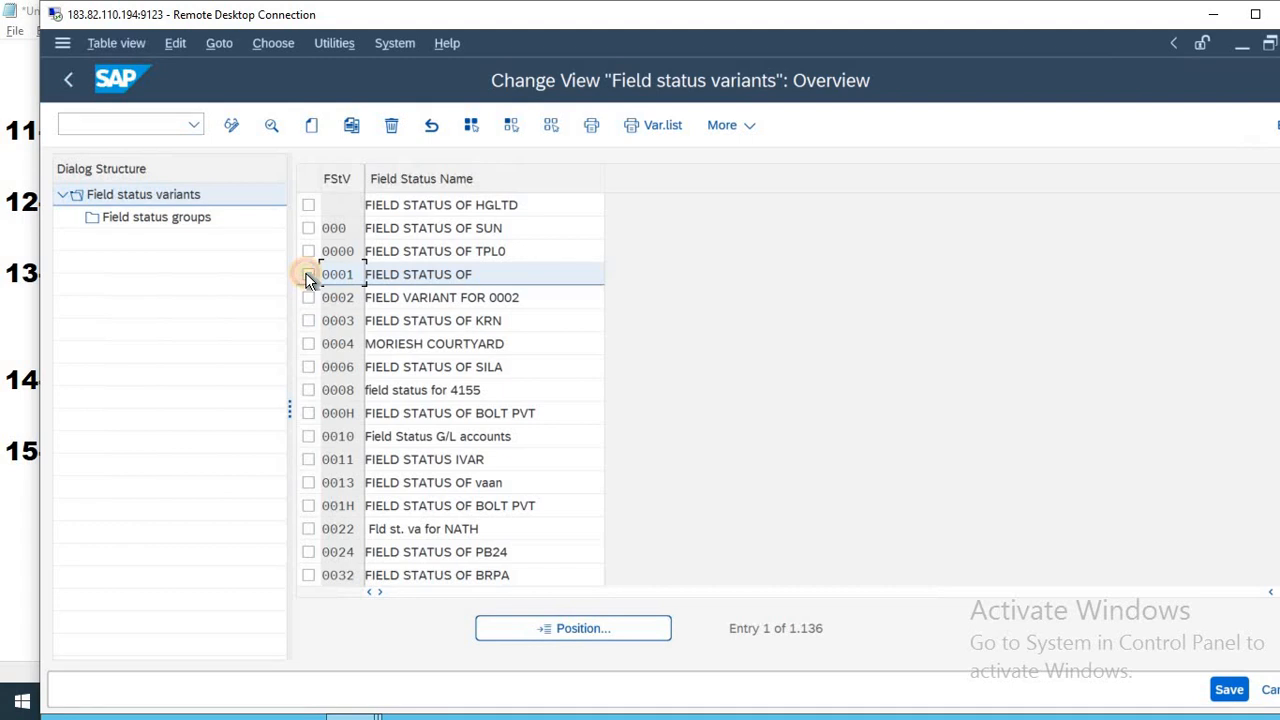
{"action": "left_click", "coordinate": [308, 251]}
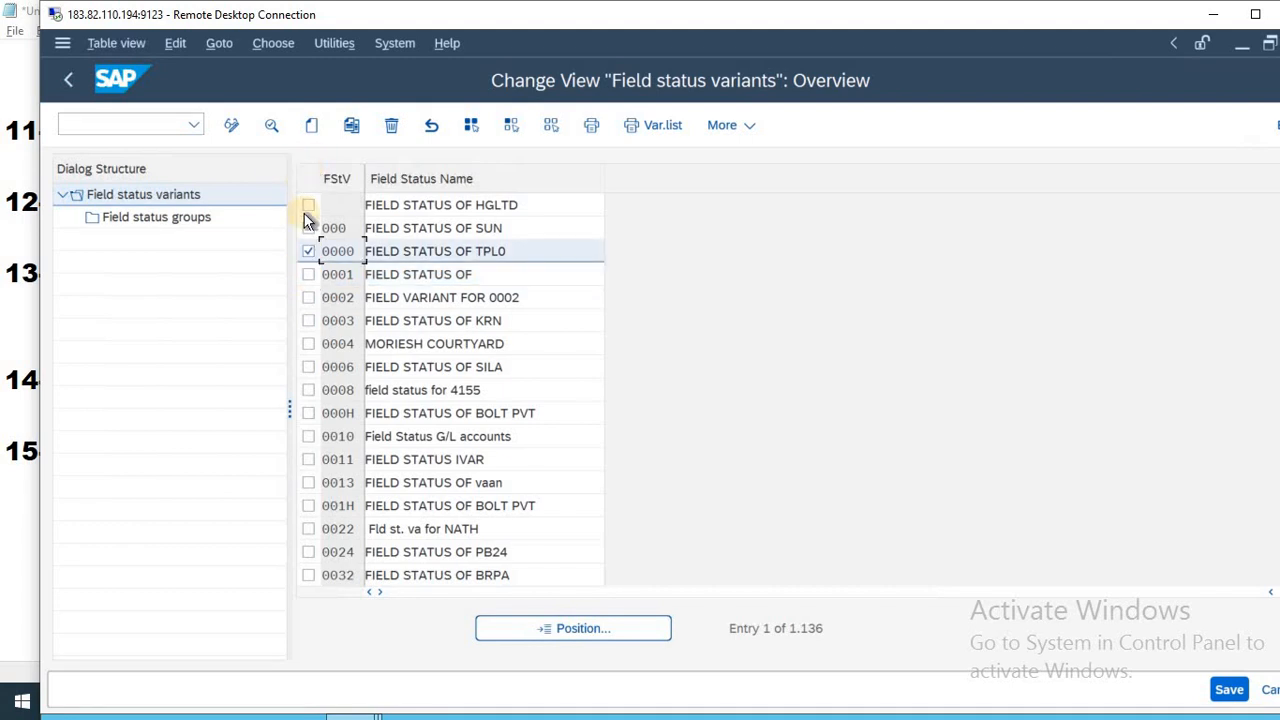
{"action": "left_click", "coordinate": [346, 125]}
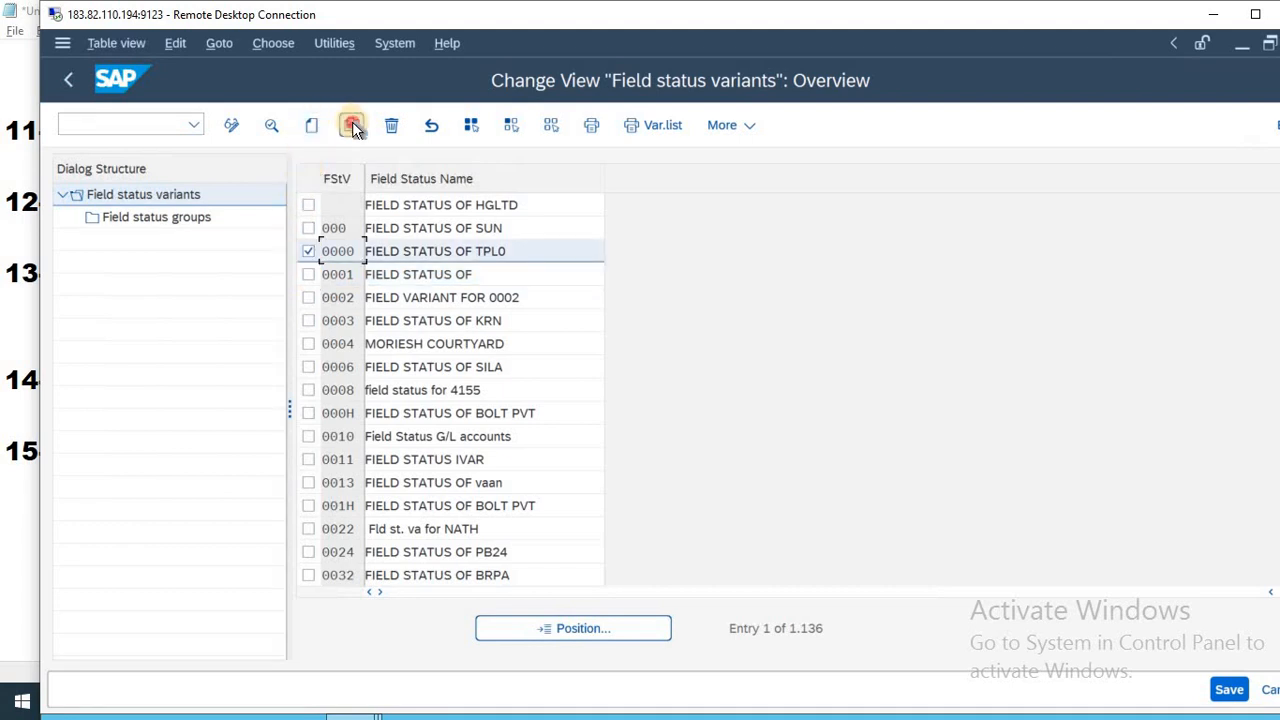
- Name the copied field status variant ENTR with the description "FIELD STATUS FOR ENTR"
{"action": "type", "text": "P"}
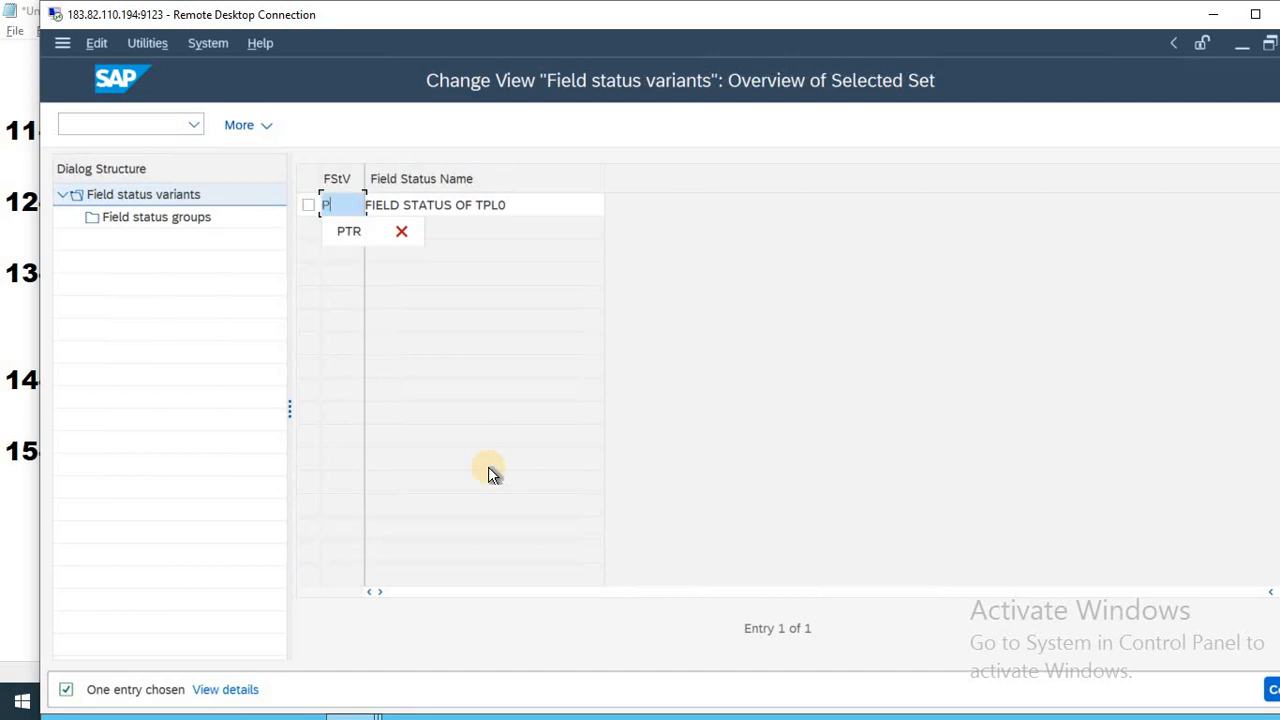
{"action": "key", "text": "BackSpace"}
{"action": "type", "text": "ENTR"}
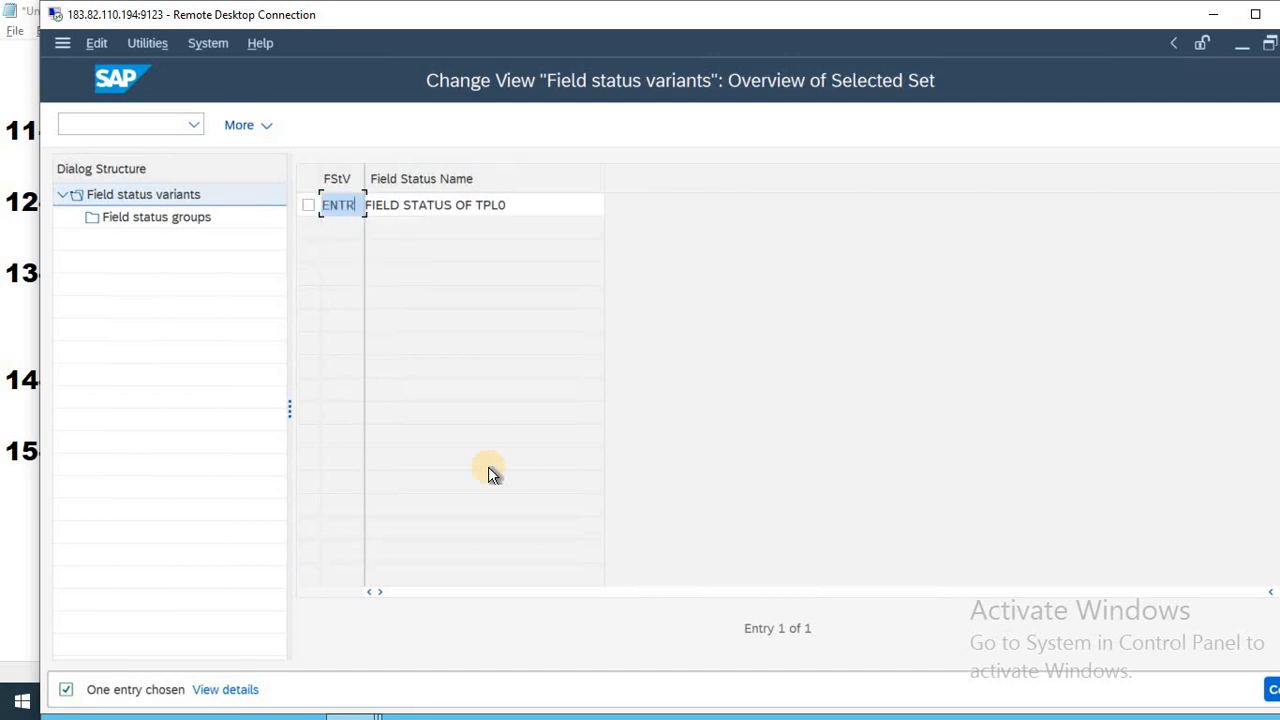
{"action": "key", "text": "Tab"}
{"action": "type", "text": "FI"}
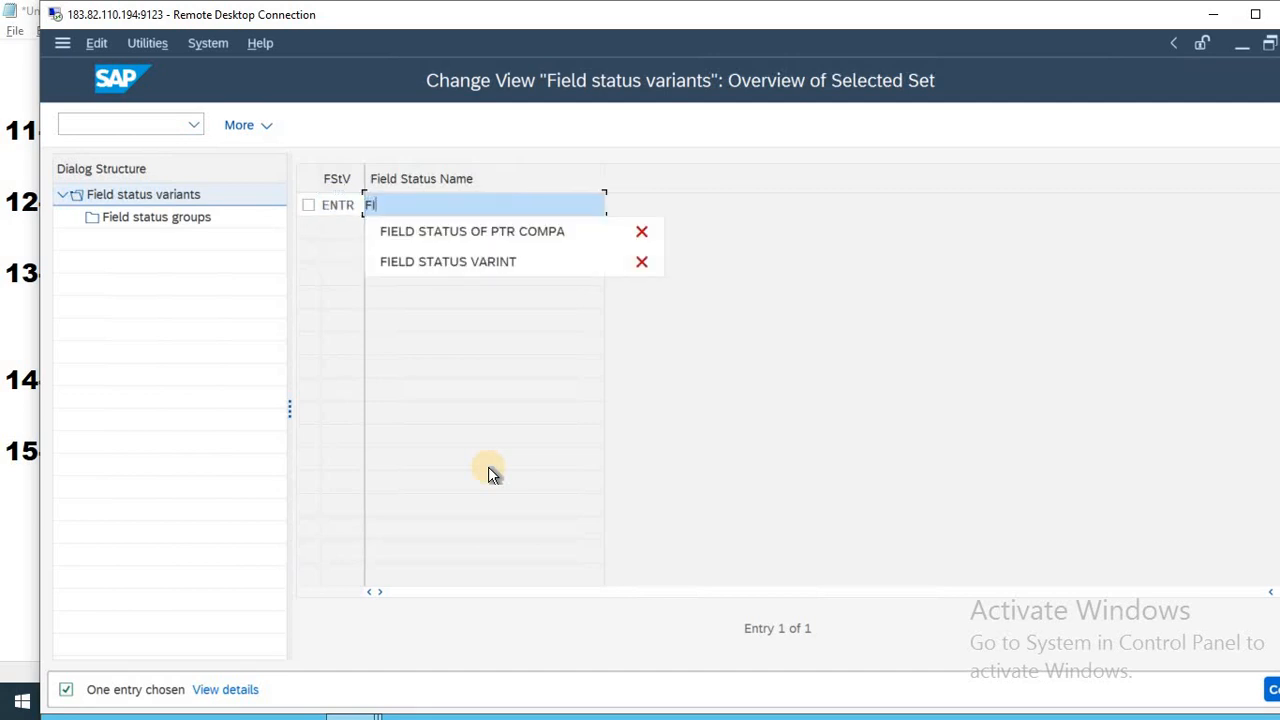
{"action": "type", "text": "ELD STATUS FOR "}
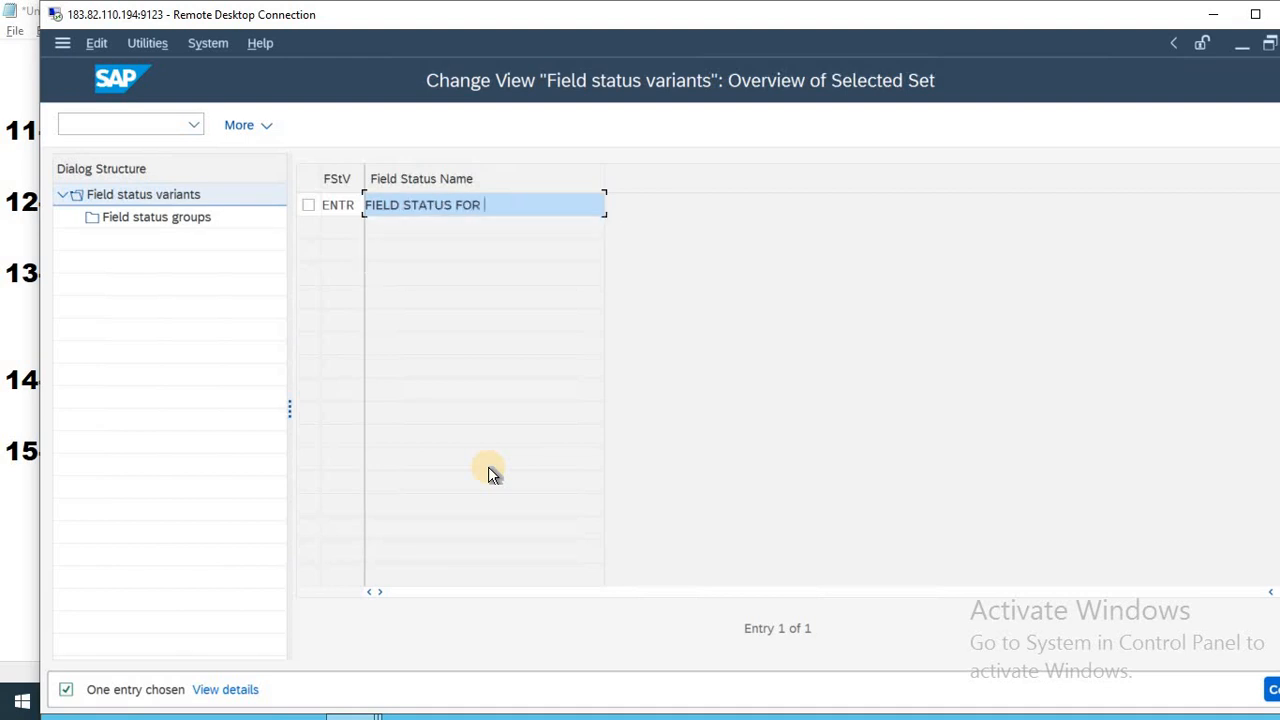
{"action": "type", "text": "ENTR"}
{"action": "key", "text": "Return"}
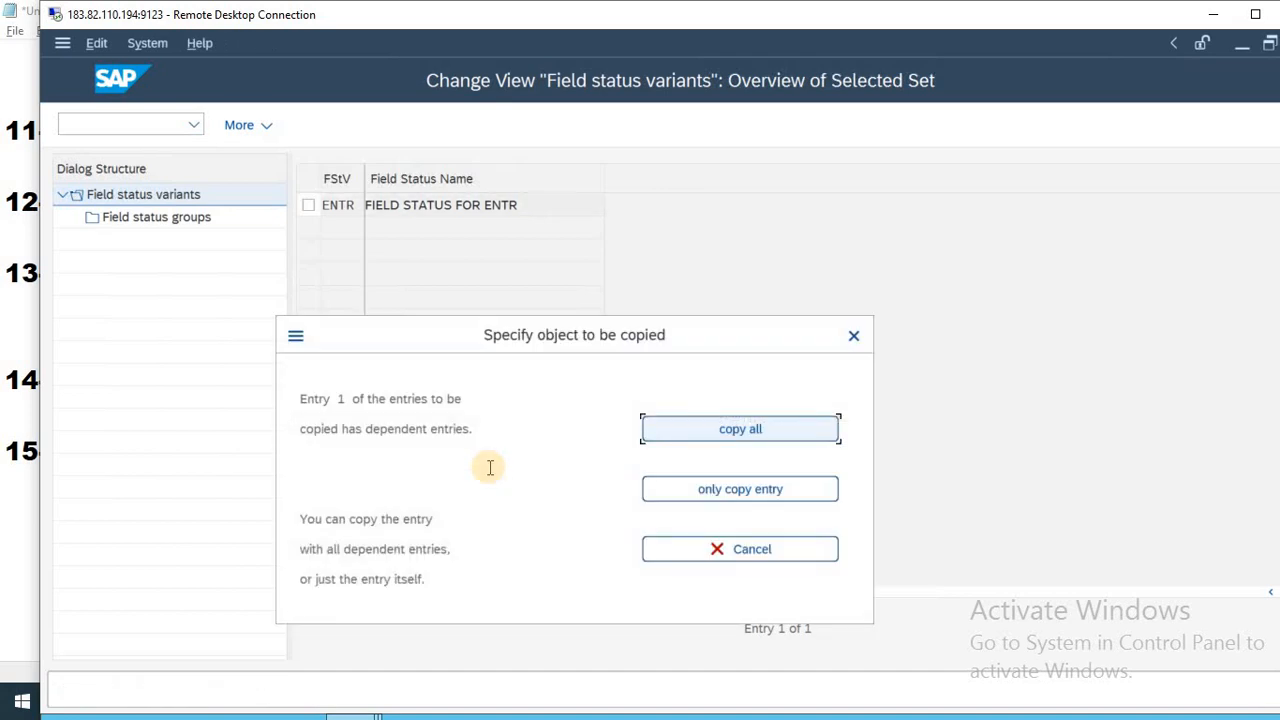
- Copy variant ENTR with all its dependent entries and save it under the "SAP LIVE PROJECT" customizing request
{"action": "left_click", "coordinate": [758, 452]}
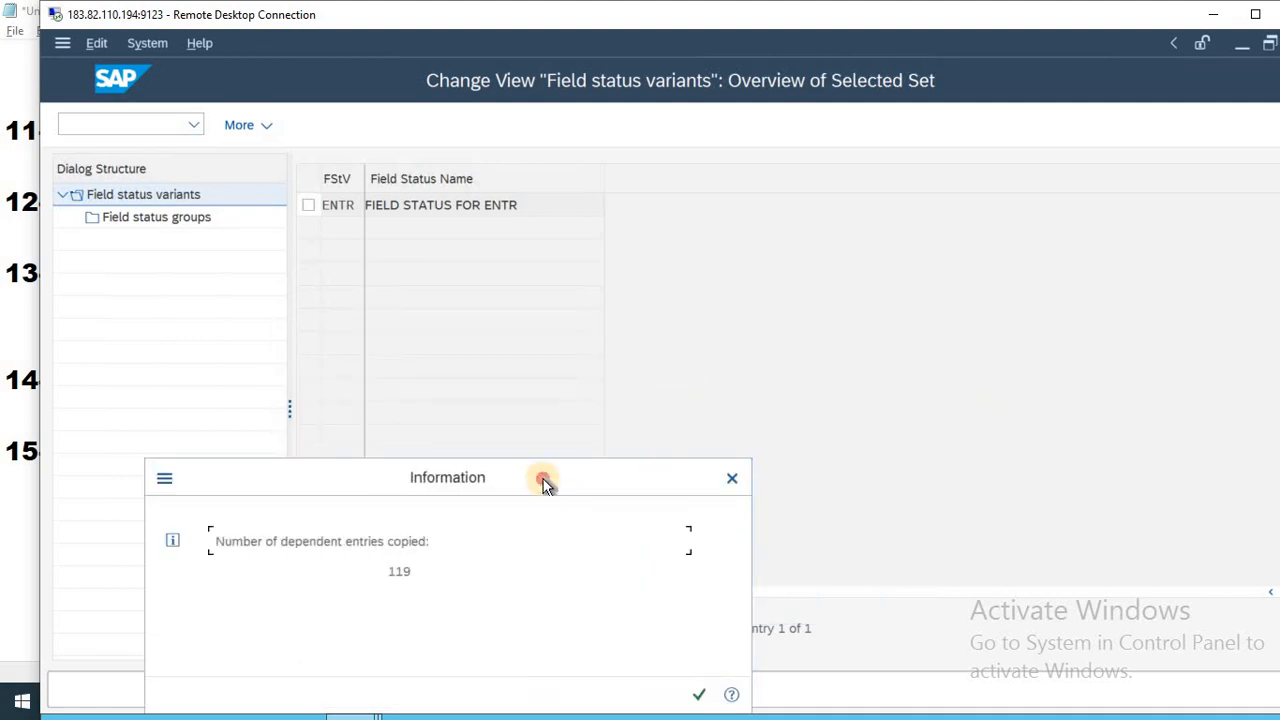
{"action": "left_click_drag", "start_coordinate": [545, 483], "coordinate": [560, 349]}
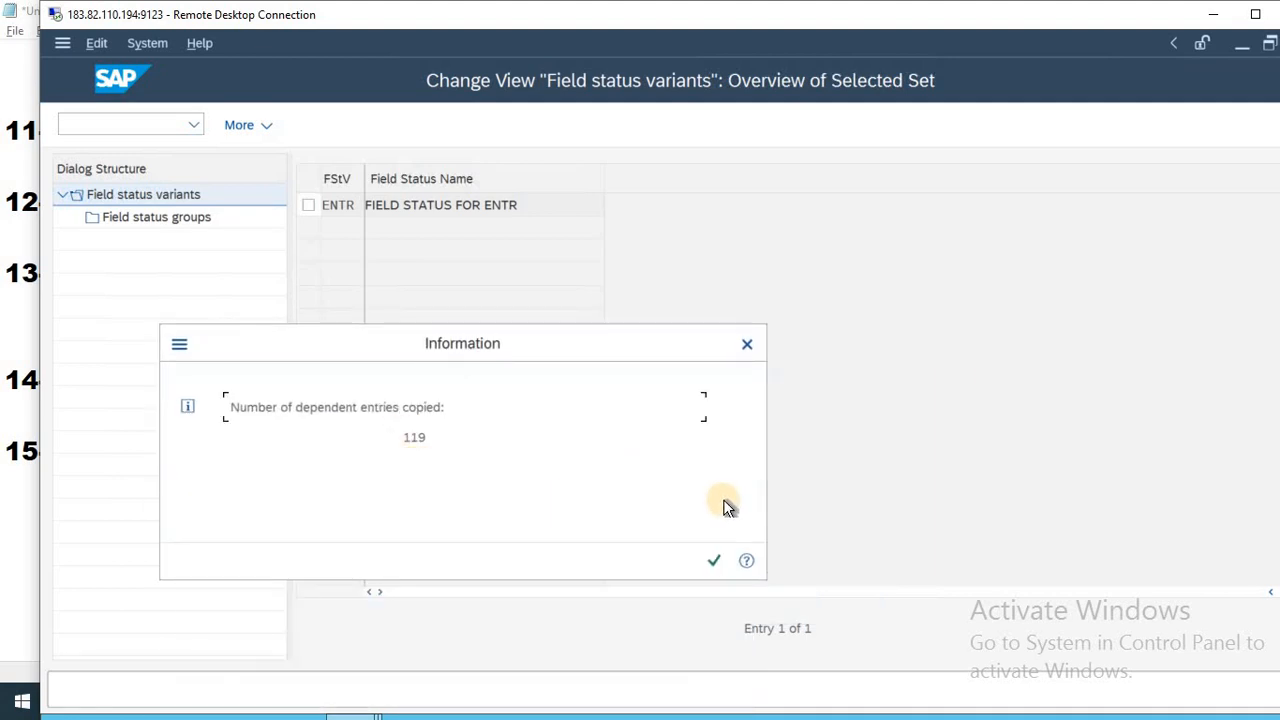
{"action": "left_click", "coordinate": [715, 560]}
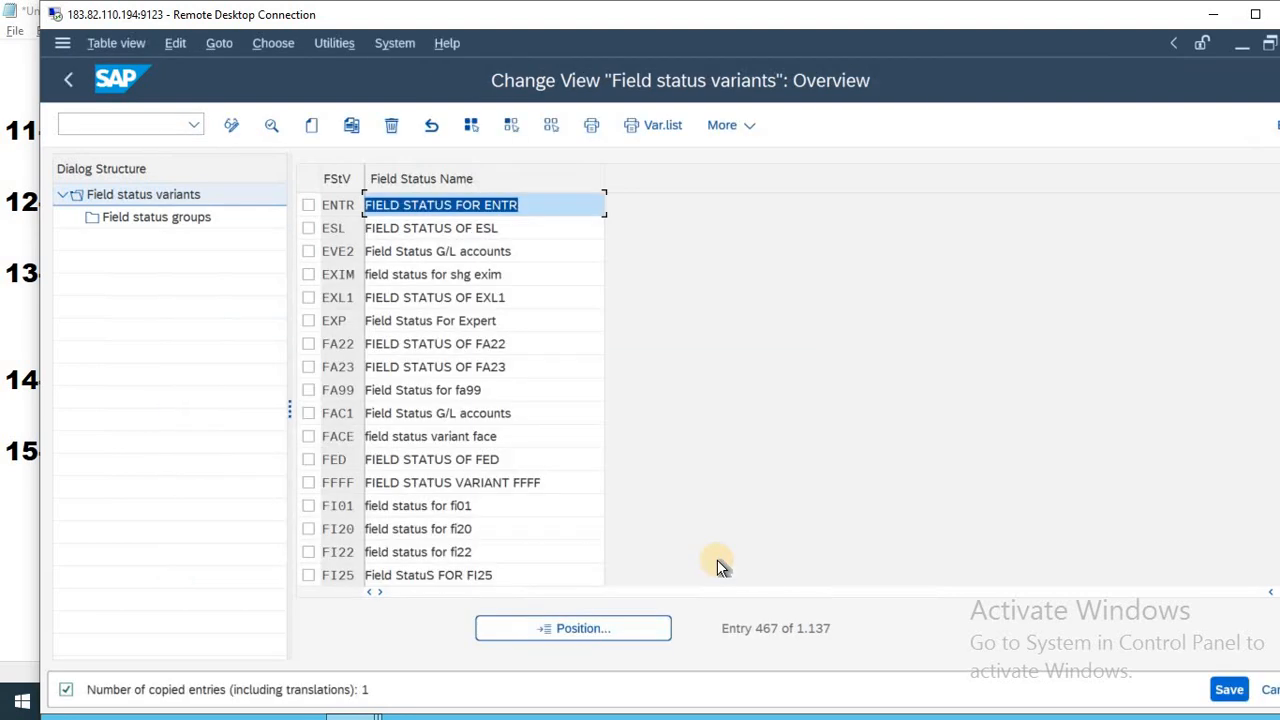
{"action": "left_click", "coordinate": [1229, 689]}
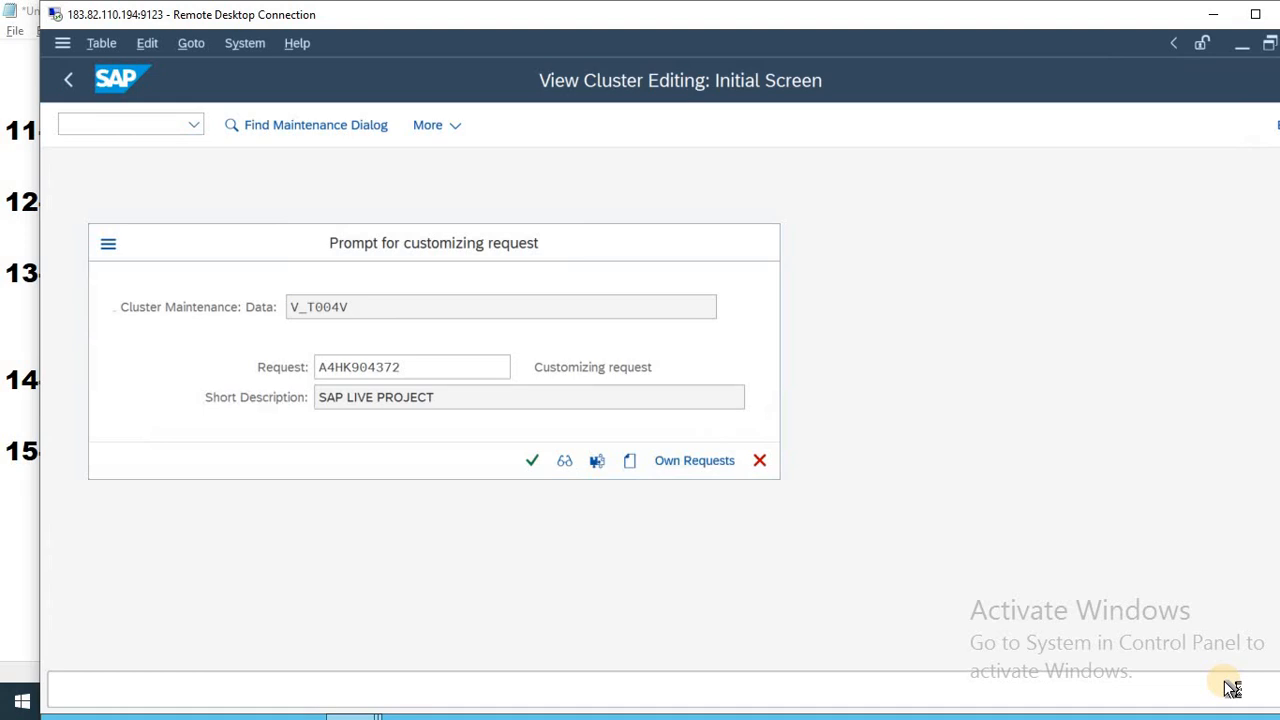
{"action": "key", "text": "Return"}
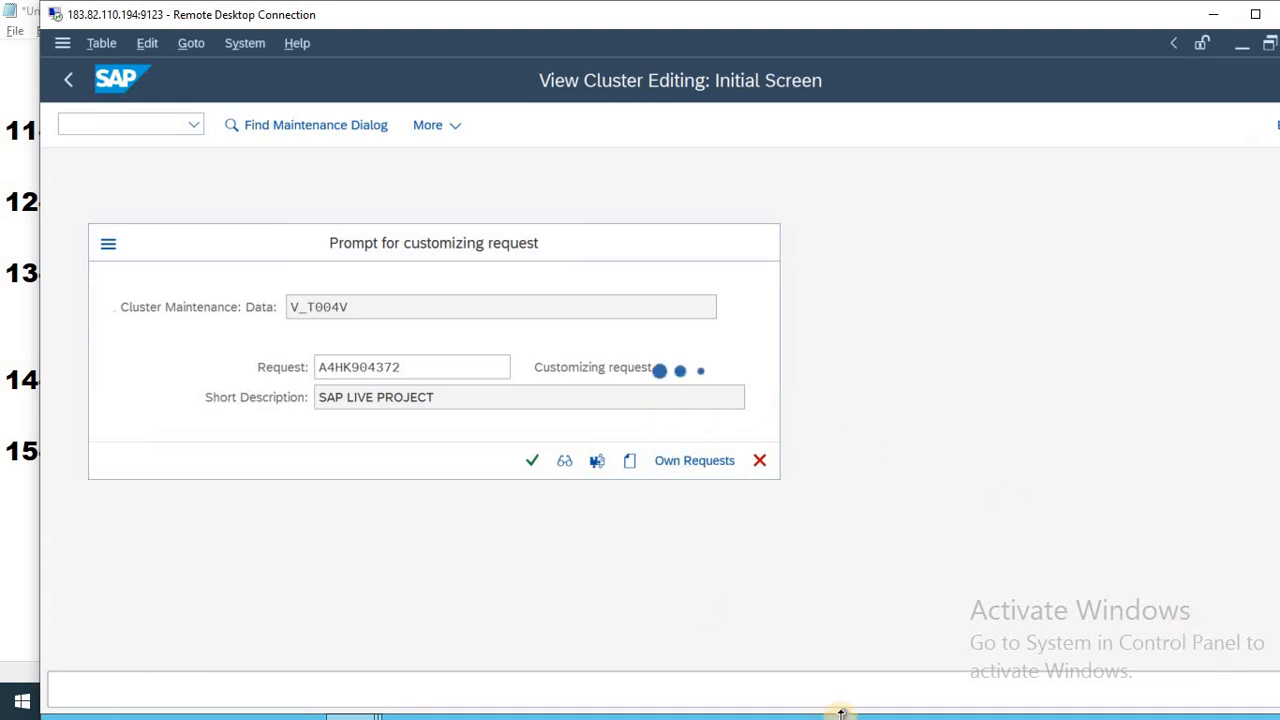
- Switch to Notepad and check the OBC4 and OBC5 entries and the blank lines below them
{"action": "key", "text": "alt+Tab"}
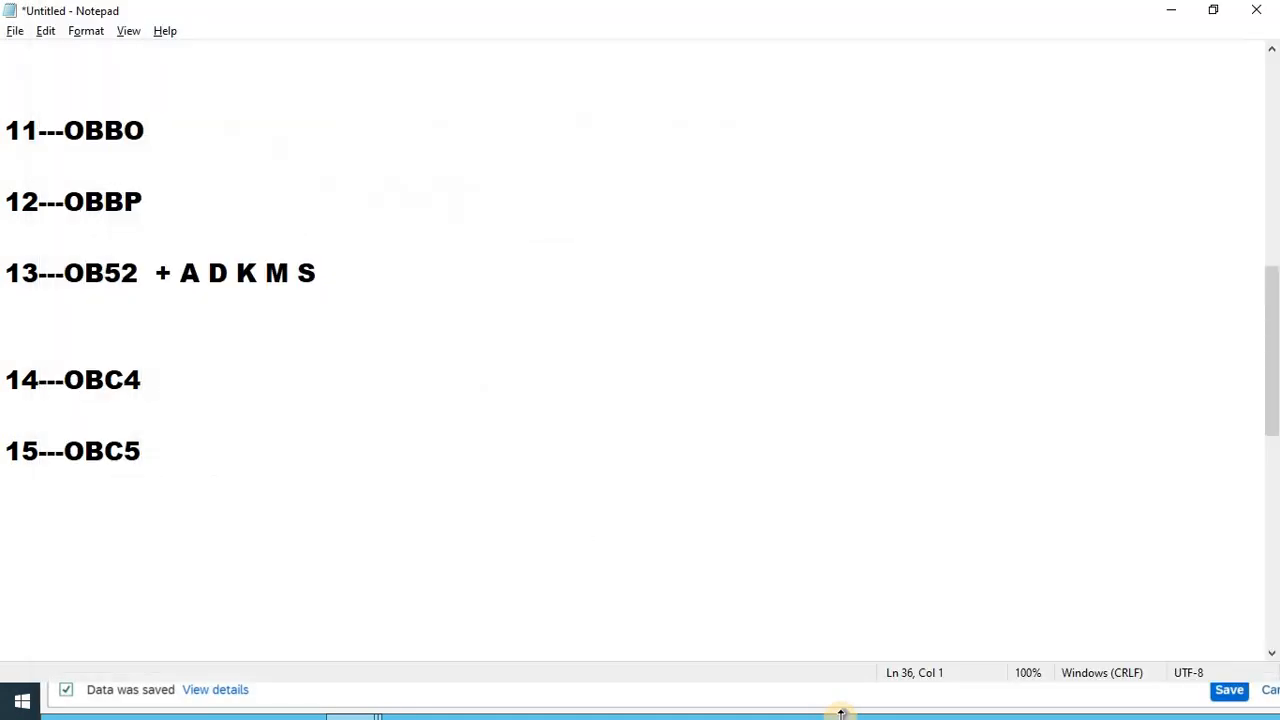
{"action": "left_click", "coordinate": [191, 377]}
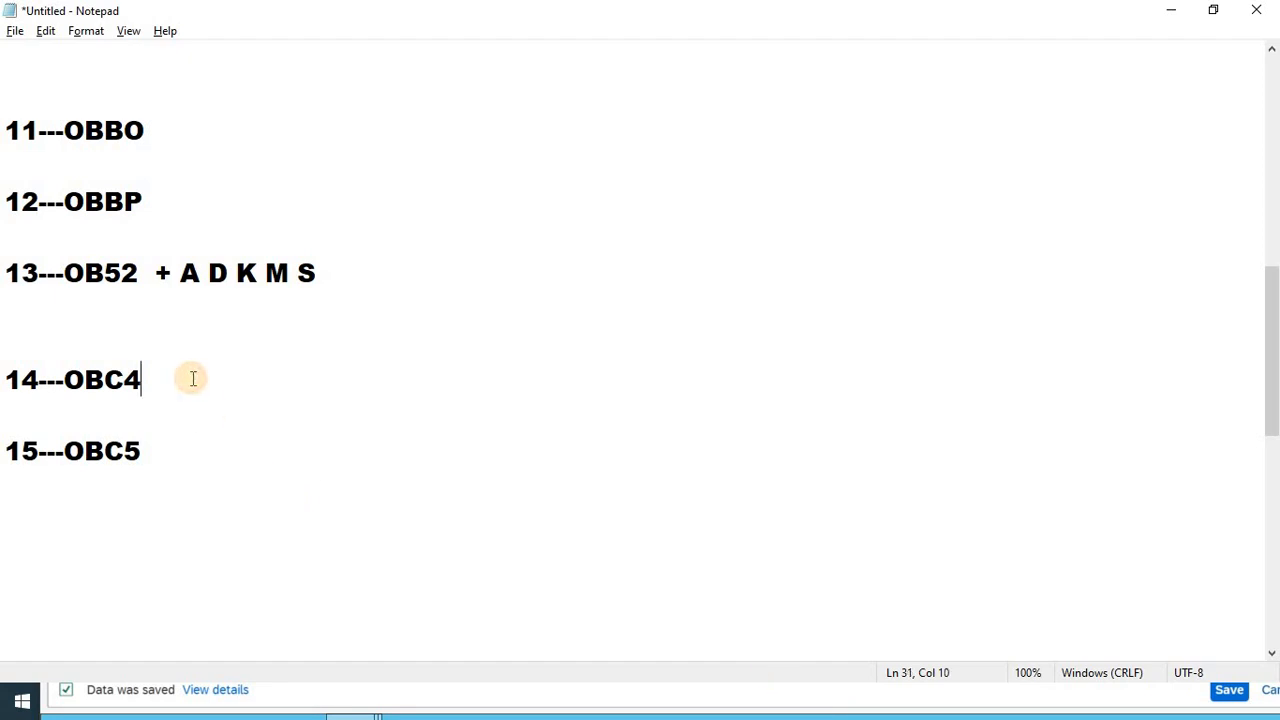
{"action": "key", "text": "Down"}
{"action": "key", "text": "Down"}
{"action": "key", "text": "Down"}
{"action": "key", "text": "Down"}
{"action": "key", "text": "Down"}
{"action": "key", "text": "Down"}
{"action": "key", "text": "Down"}
{"action": "key", "text": "Down"}
{"action": "key", "text": "Down"}
{"action": "key", "text": "Down"}
{"action": "key", "text": "Up"}
{"action": "key", "text": "Up"}
{"action": "key", "text": "Up"}
{"action": "key", "text": "Up"}
{"action": "key", "text": "Up"}
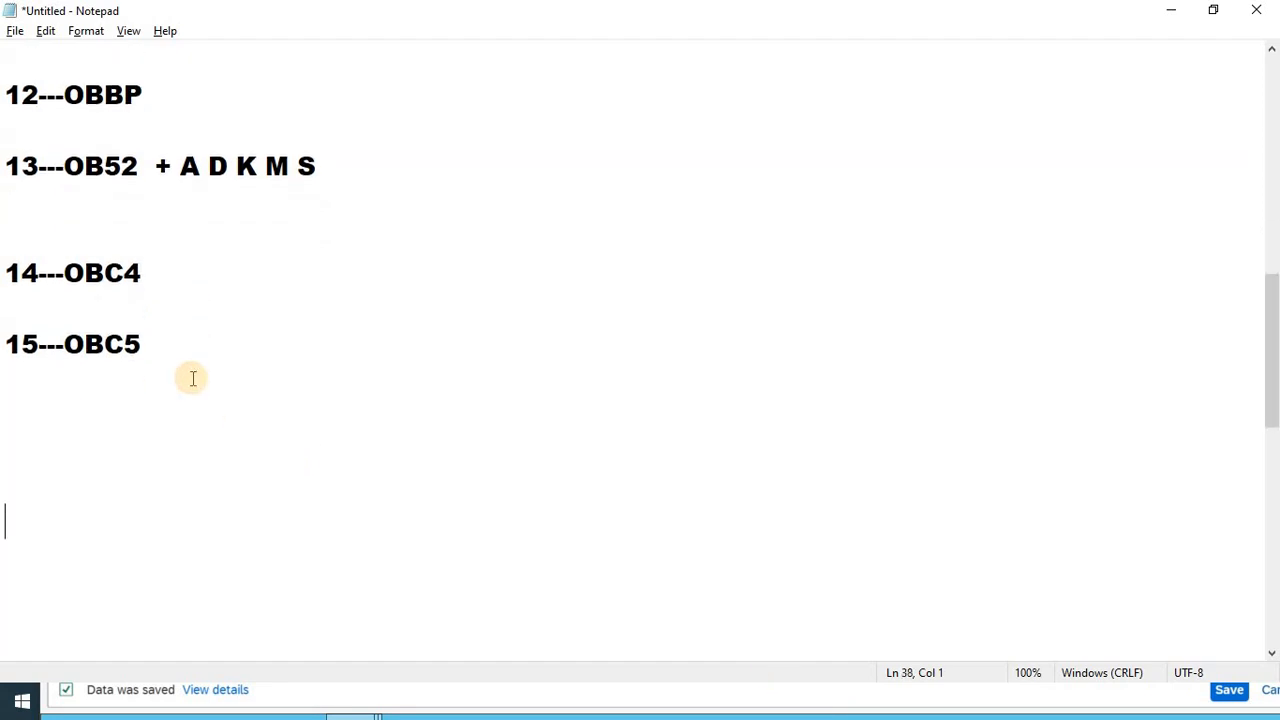
- Switch back to SAP, leave the field status variants and open transaction OBC5 for company code assignment
{"action": "key", "text": "alt+Tab"}
{"action": "key", "text": "Escape"}
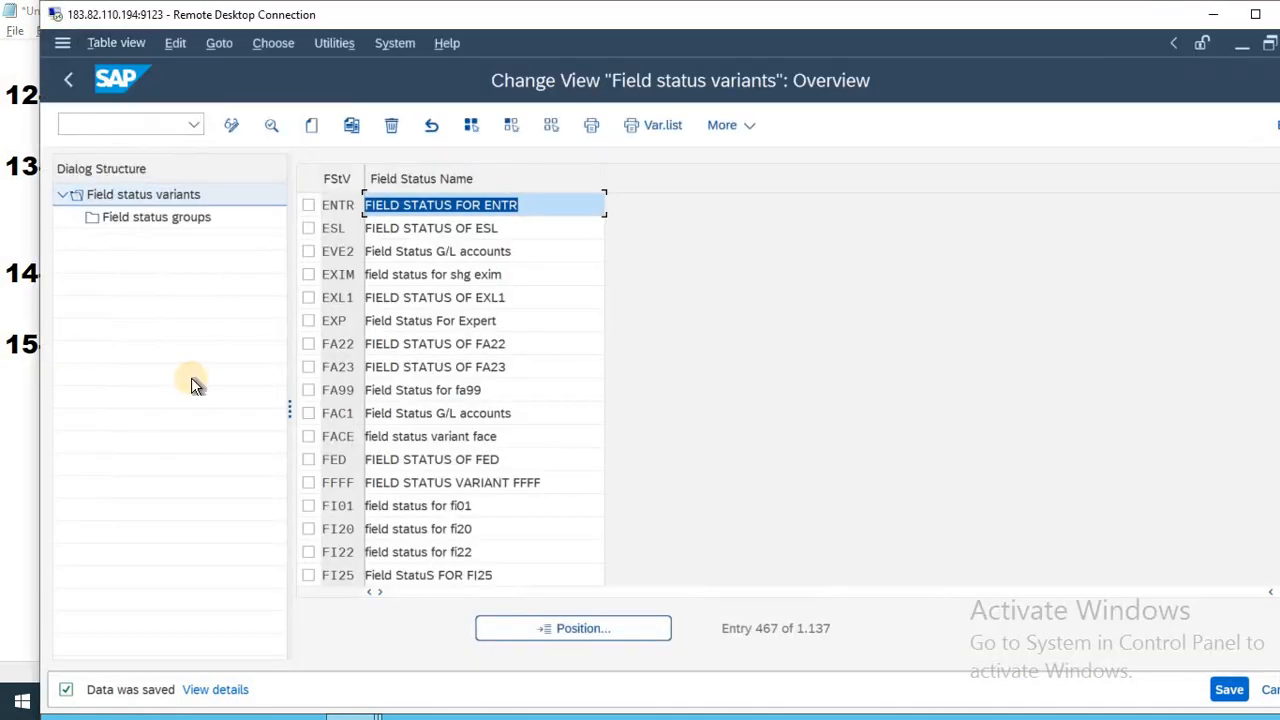
{"action": "key", "text": "F3"}
{"action": "type", "text": "OBC5"}
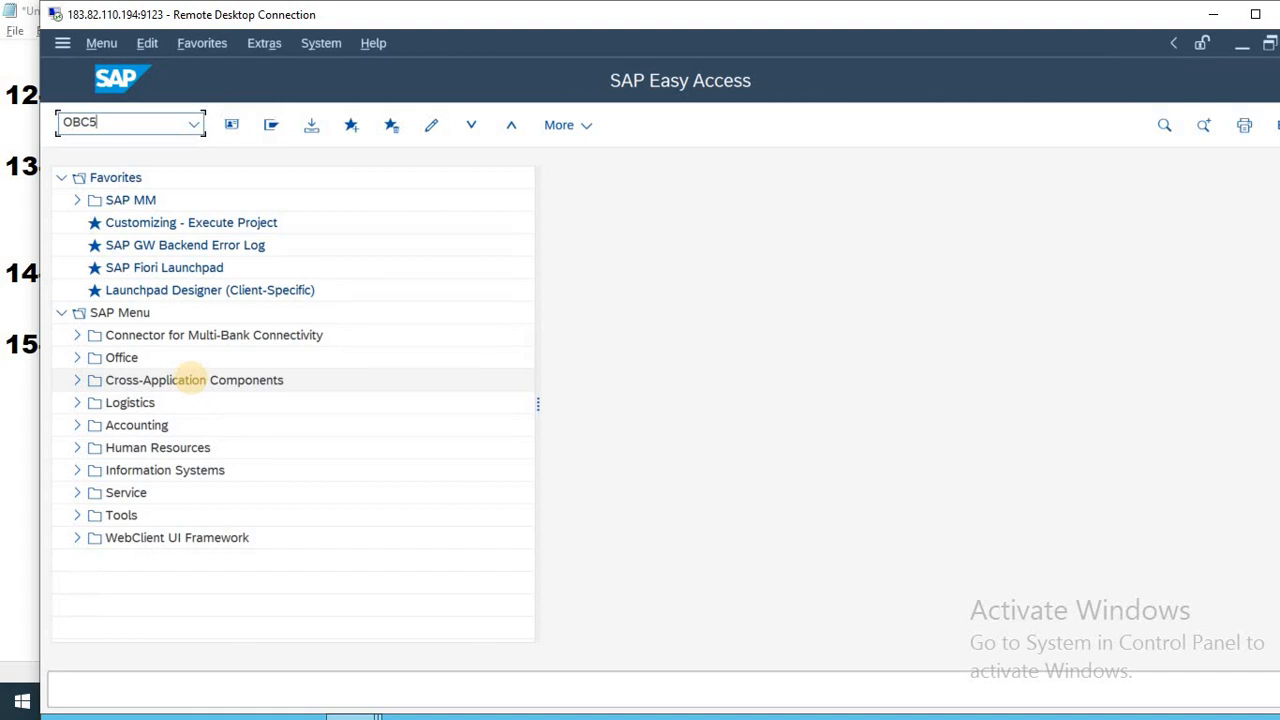
{"action": "key", "text": "Return"}
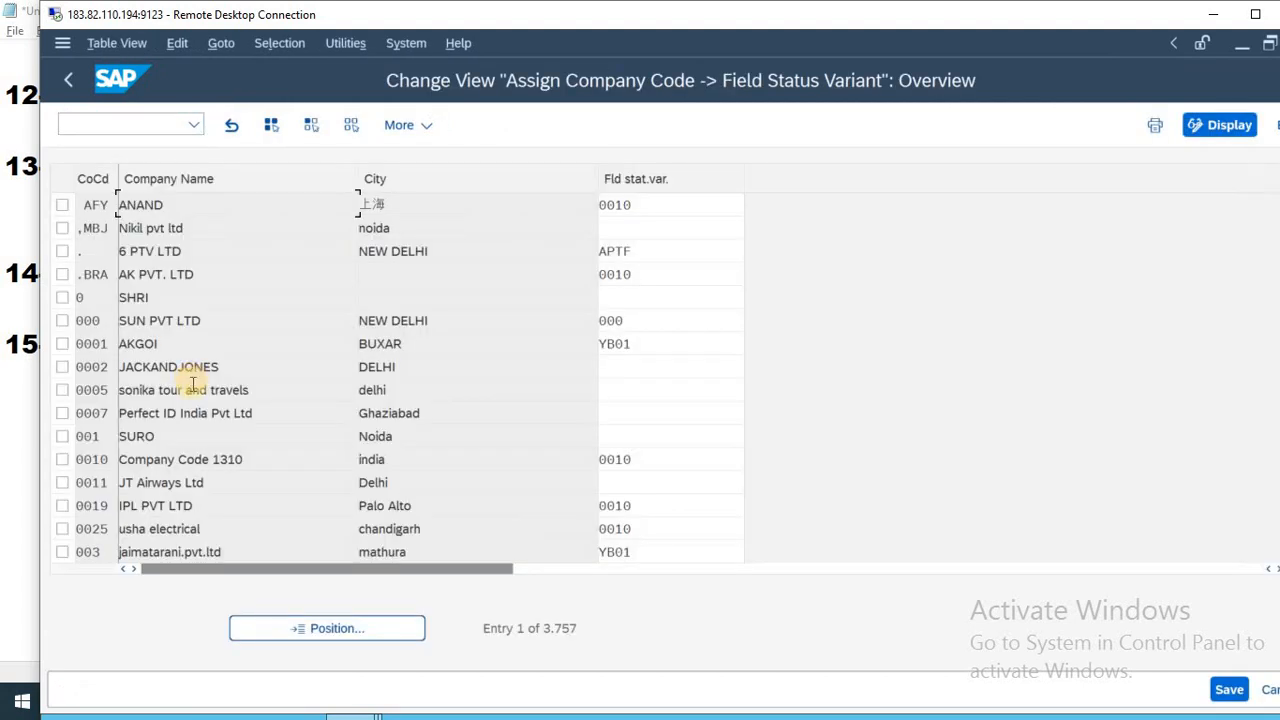
- Assign field status variant ENTR to company code ENTR and save it under the "SAP LIVE PROJECT" customizing request
{"action": "left_click", "coordinate": [330, 638]}
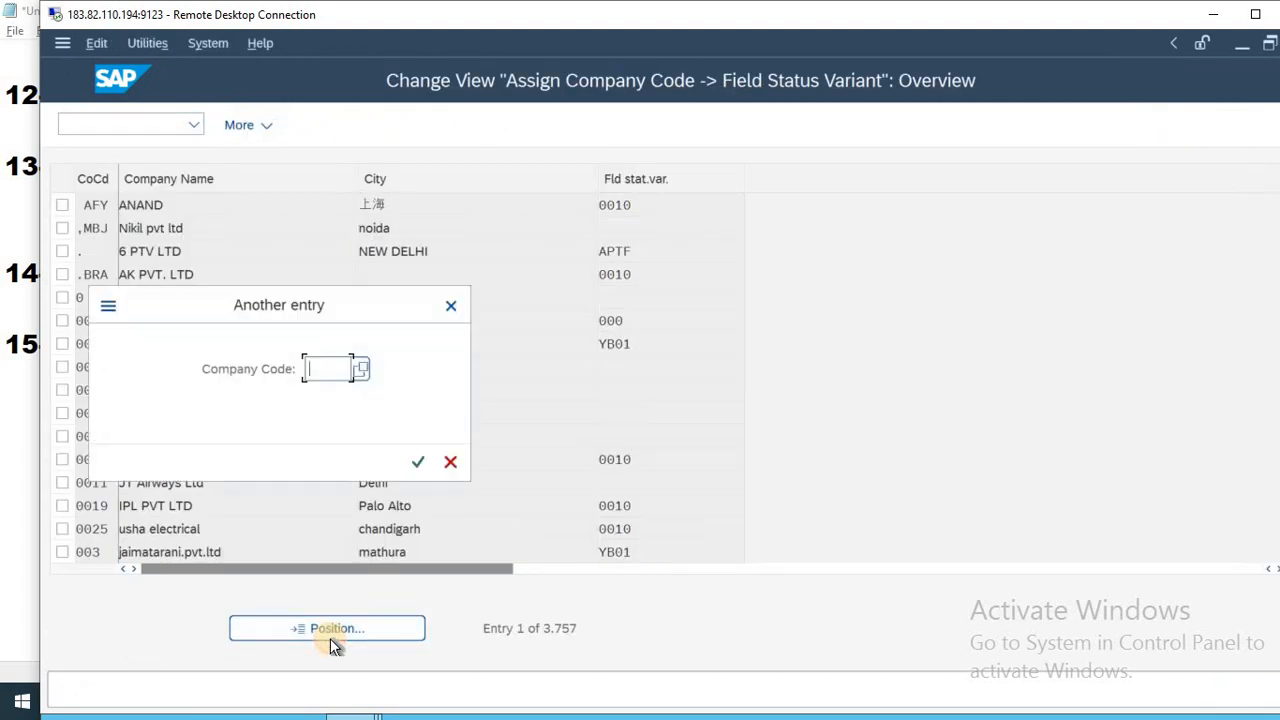
{"action": "type", "text": "ENTR"}
{"action": "key", "text": "Return"}
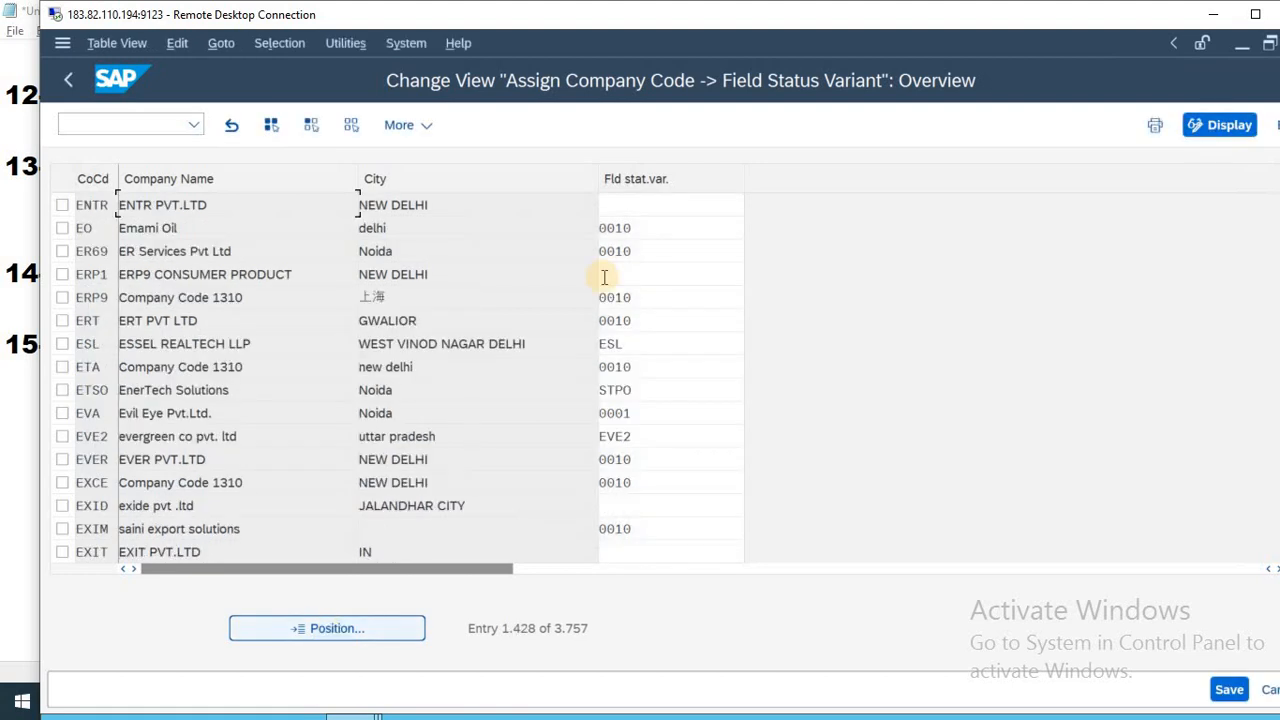
{"action": "left_click", "coordinate": [632, 205]}
{"action": "type", "text": "ENTR"}
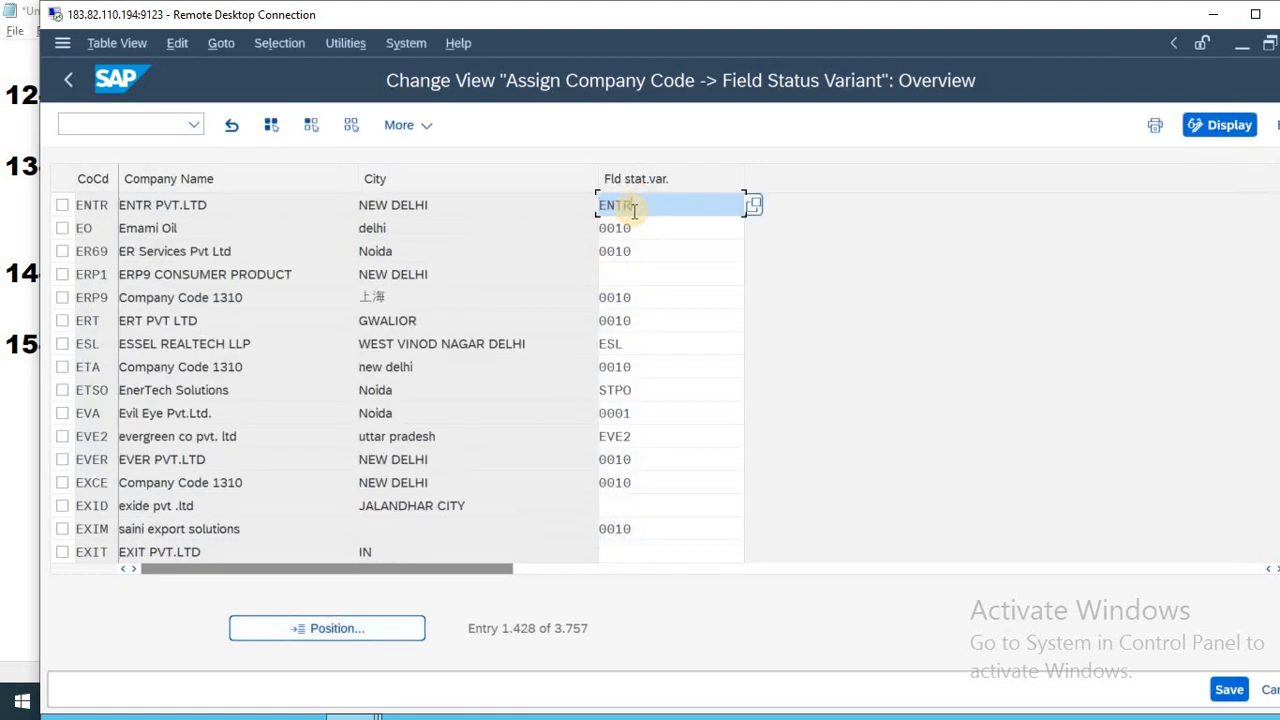
{"action": "left_click", "coordinate": [1222, 689]}
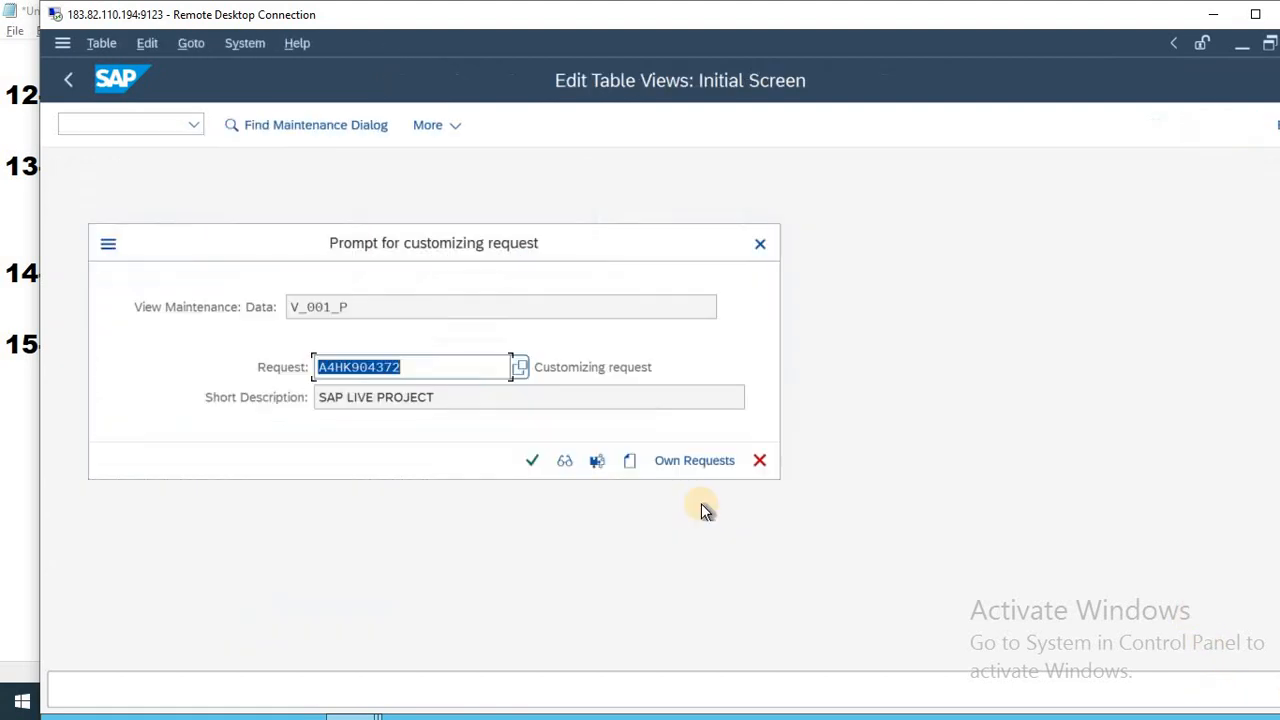
{"action": "left_click", "coordinate": [532, 460]}
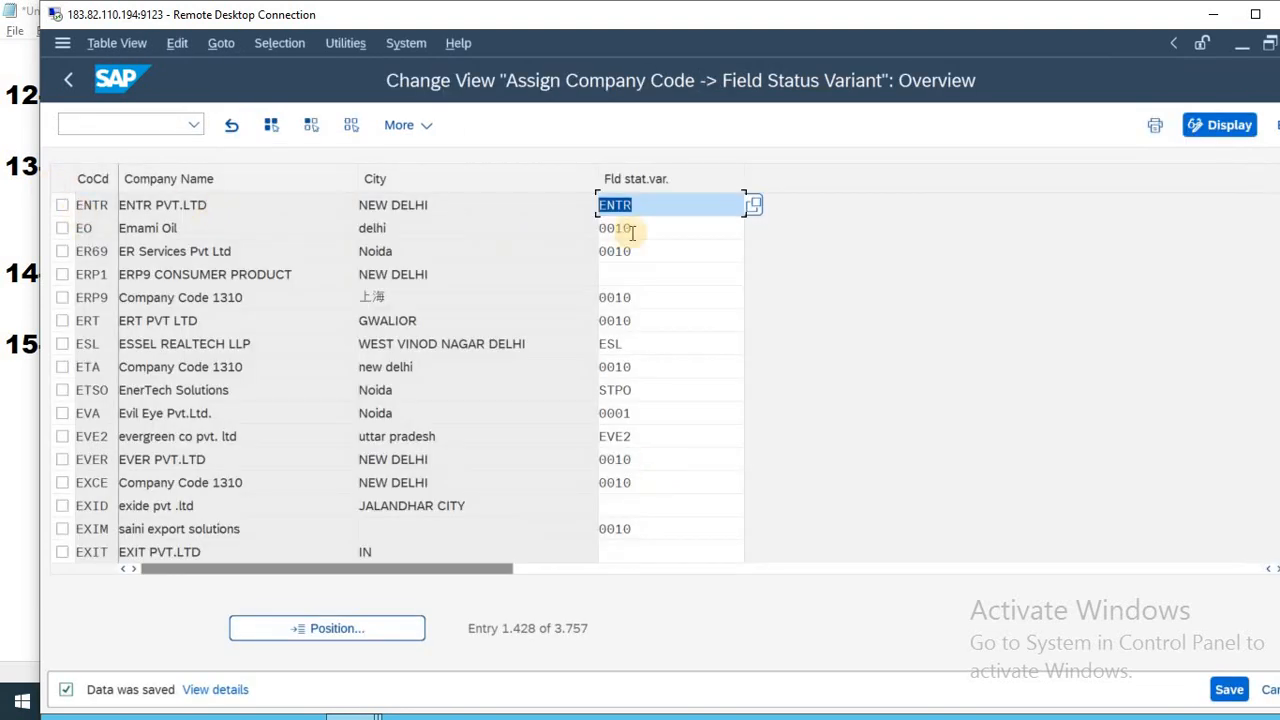
{"action": "key", "text": "F3"}
- Switch to Notepad and add the entry "16---OBA7" below the OBC5 line
{"action": "key", "text": "alt+Tab"}
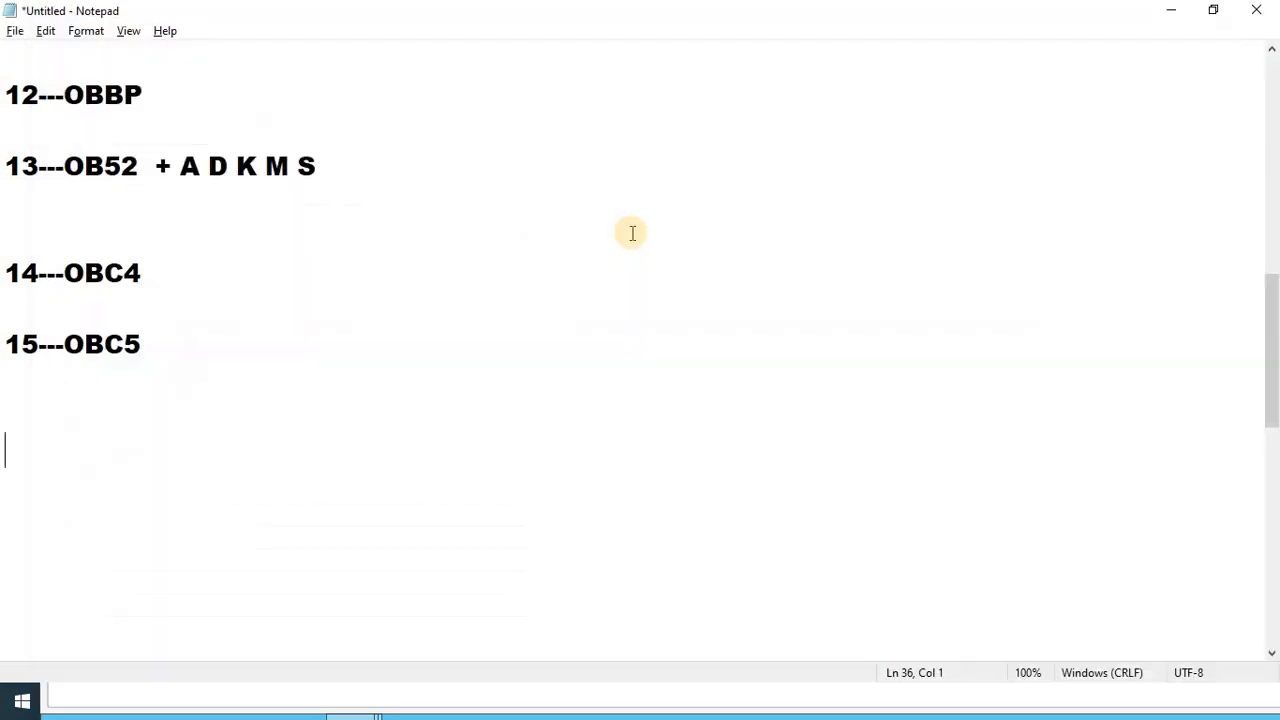
{"action": "type", "text": "O"}
{"action": "key", "text": "BackSpace"}
{"action": "type", "text": "17"}
{"action": "key", "text": "BackSpace"}
{"action": "type", "text": "6---OBA7"}
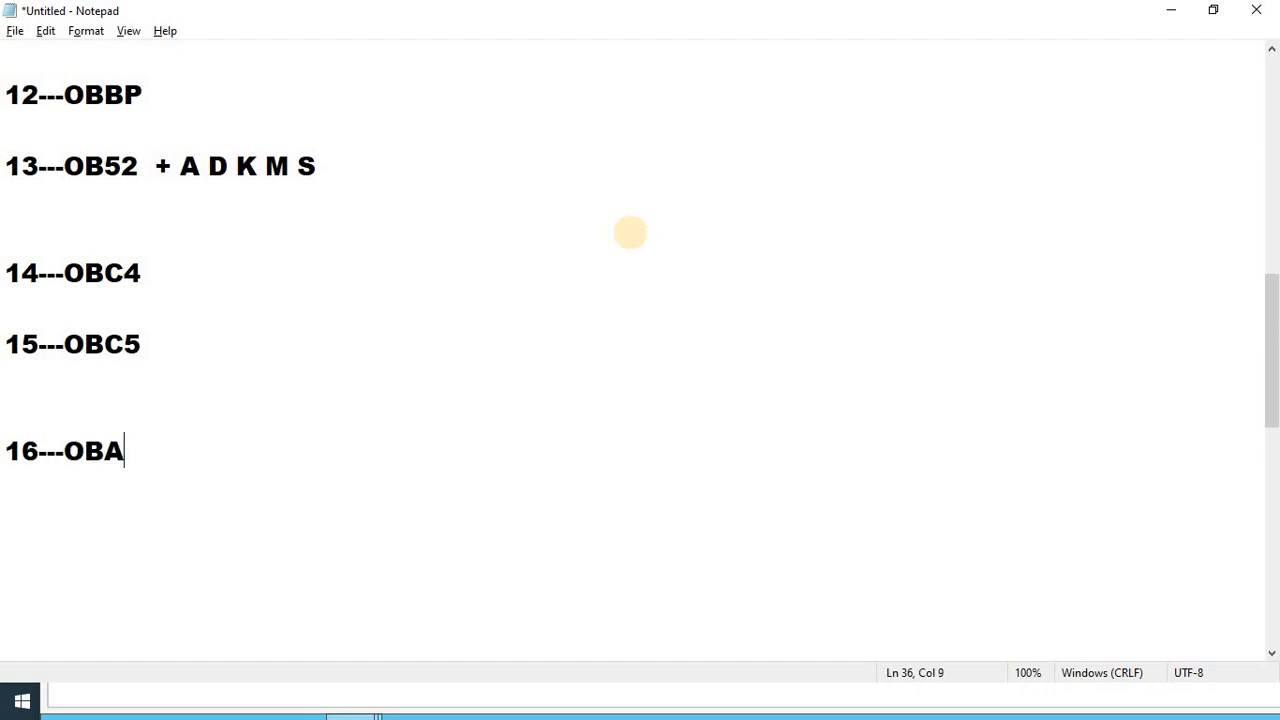
- Add the entry "17---OBH1" below the OBA7 line, separated by a blank line
{"action": "key", "text": "Return"}
{"action": "key", "text": "Return"}
{"action": "key", "text": "Return"}
{"action": "key", "text": "BackSpace"}
{"action": "type", "text": "17----"}
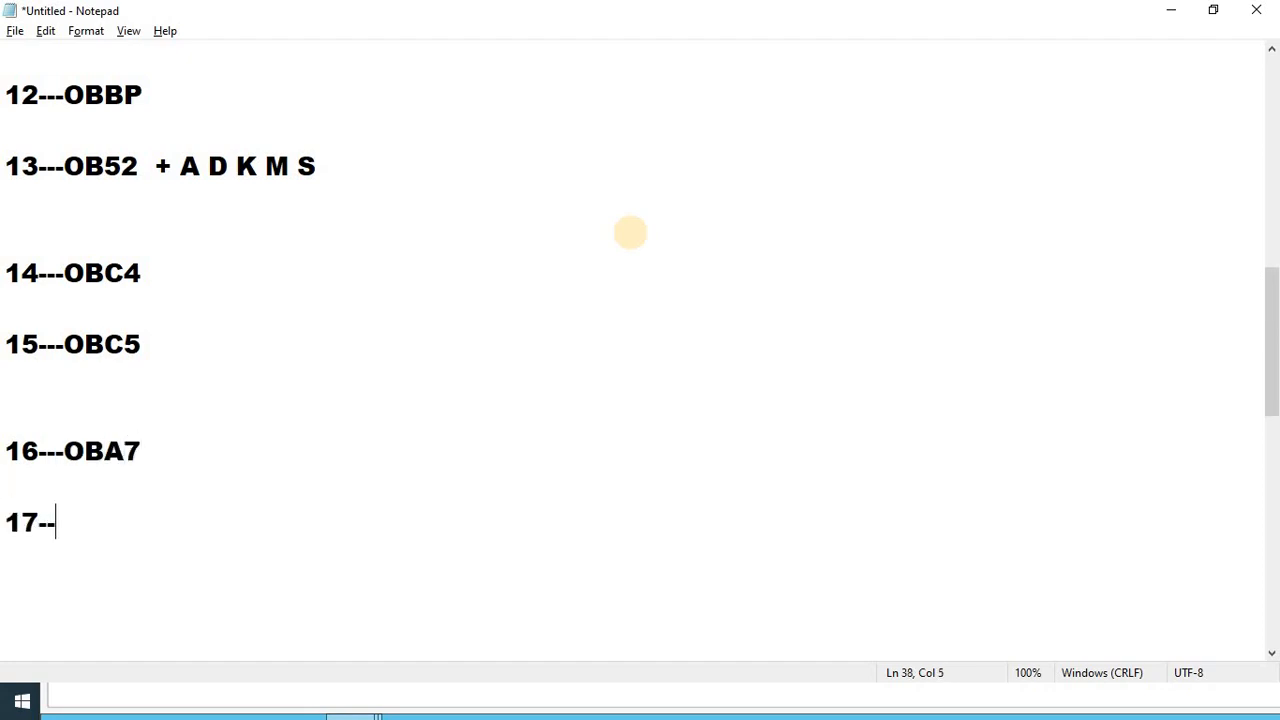
{"action": "key", "text": "BackSpace"}
{"action": "type", "text": "OBH1"}
{"action": "key", "text": "Return"}
{"action": "key", "text": "Return"}
{"action": "key", "text": "Return"}
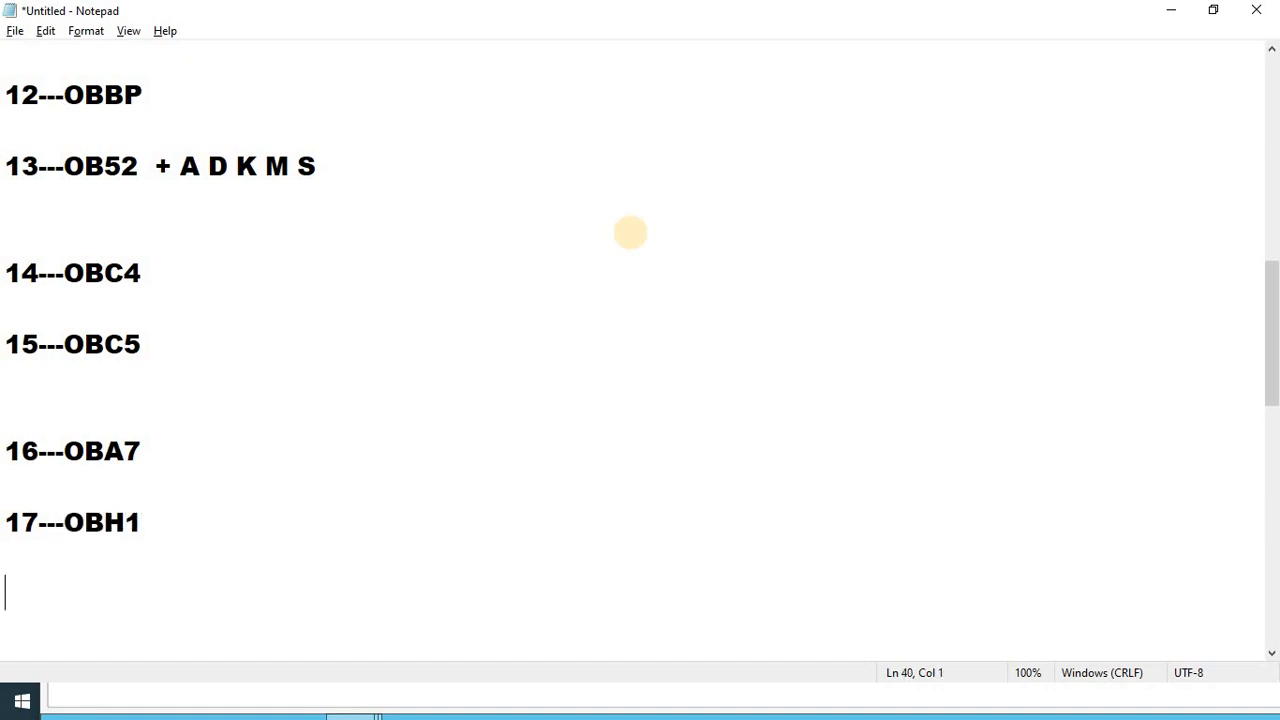
- Switch back to SAP, open transaction OBA7 and display the details of document type SA
{"action": "key", "text": "alt+Tab"}
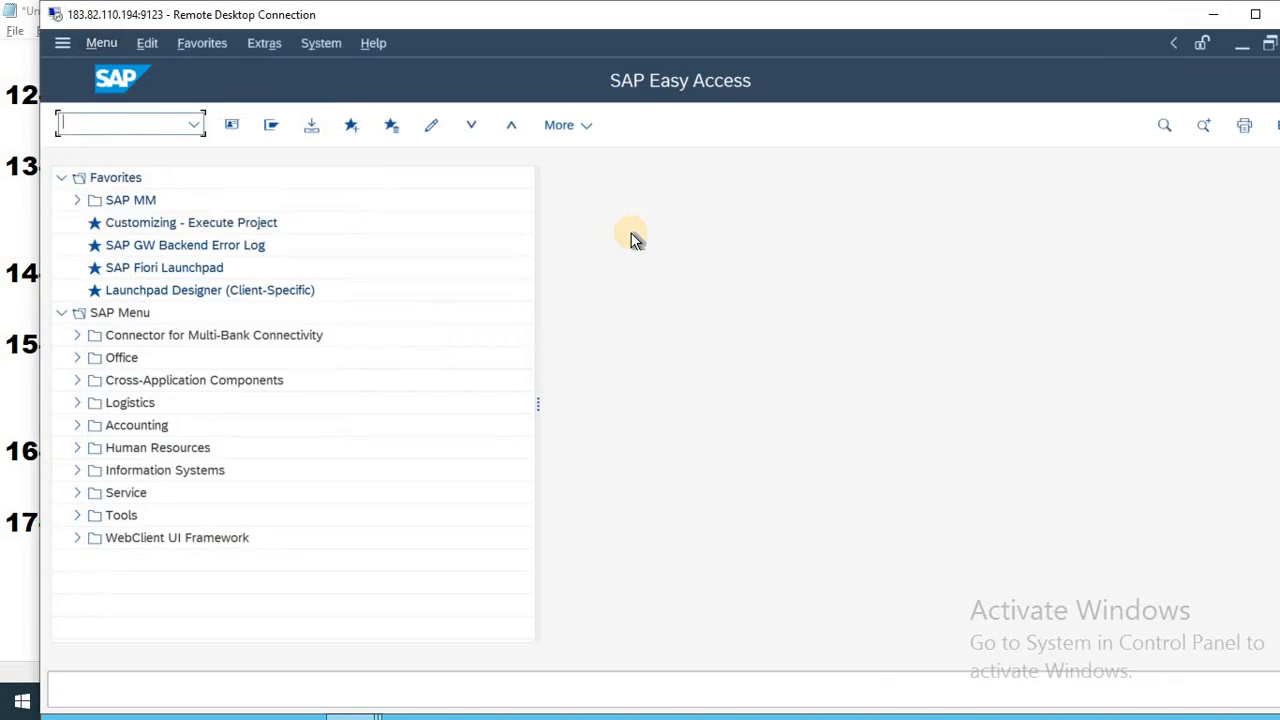
{"action": "type", "text": "OBA7"}
{"action": "key", "text": "Return"}
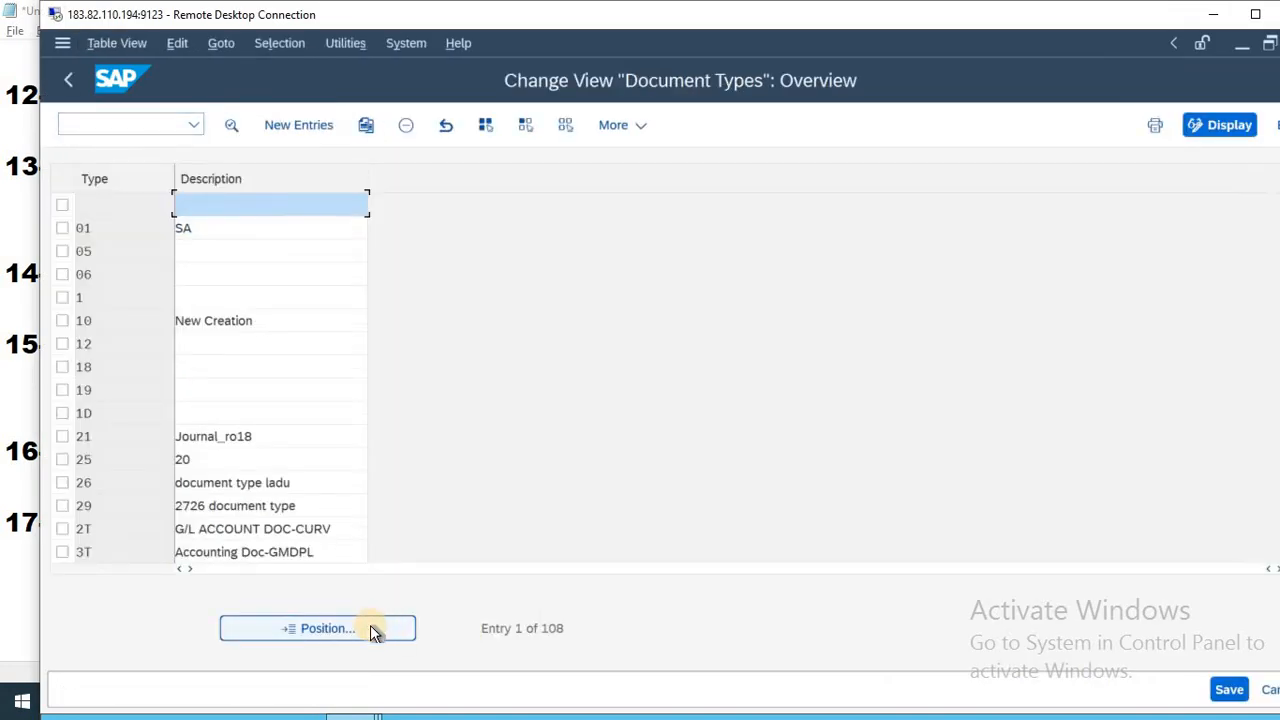
{"action": "left_click", "coordinate": [370, 628]}
{"action": "type", "text": "SA"}
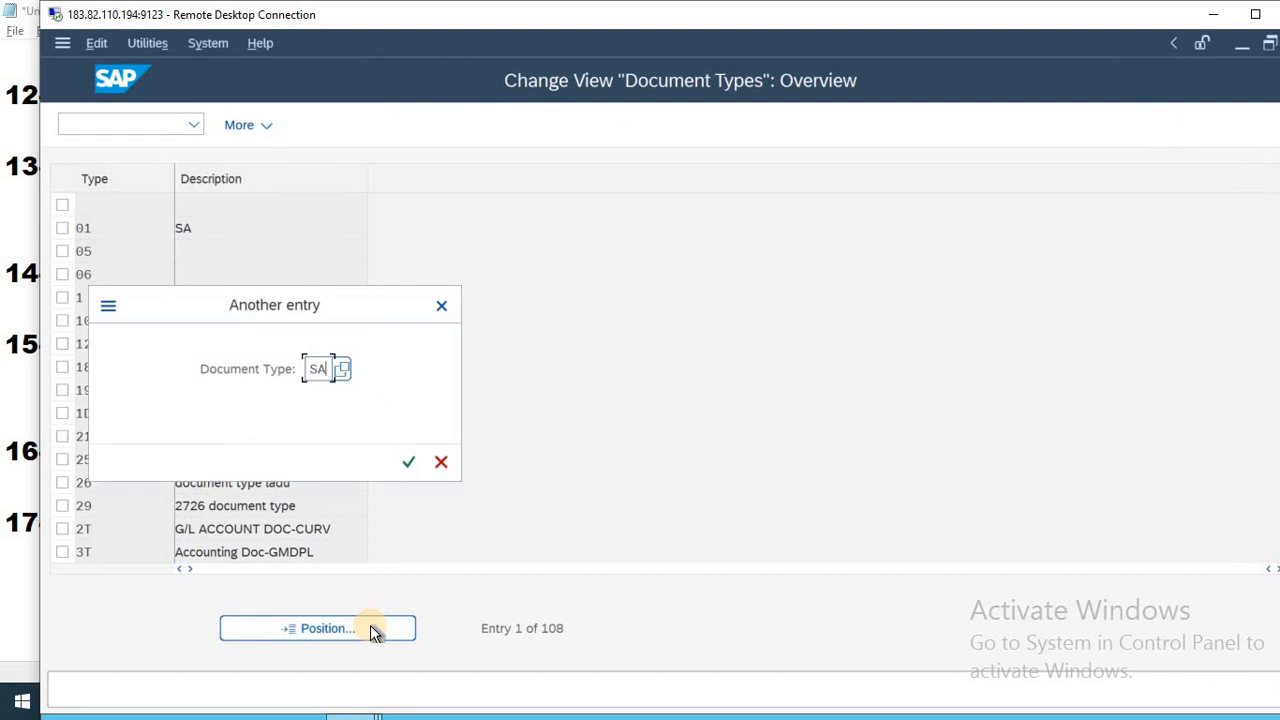
{"action": "key", "text": "Return"}
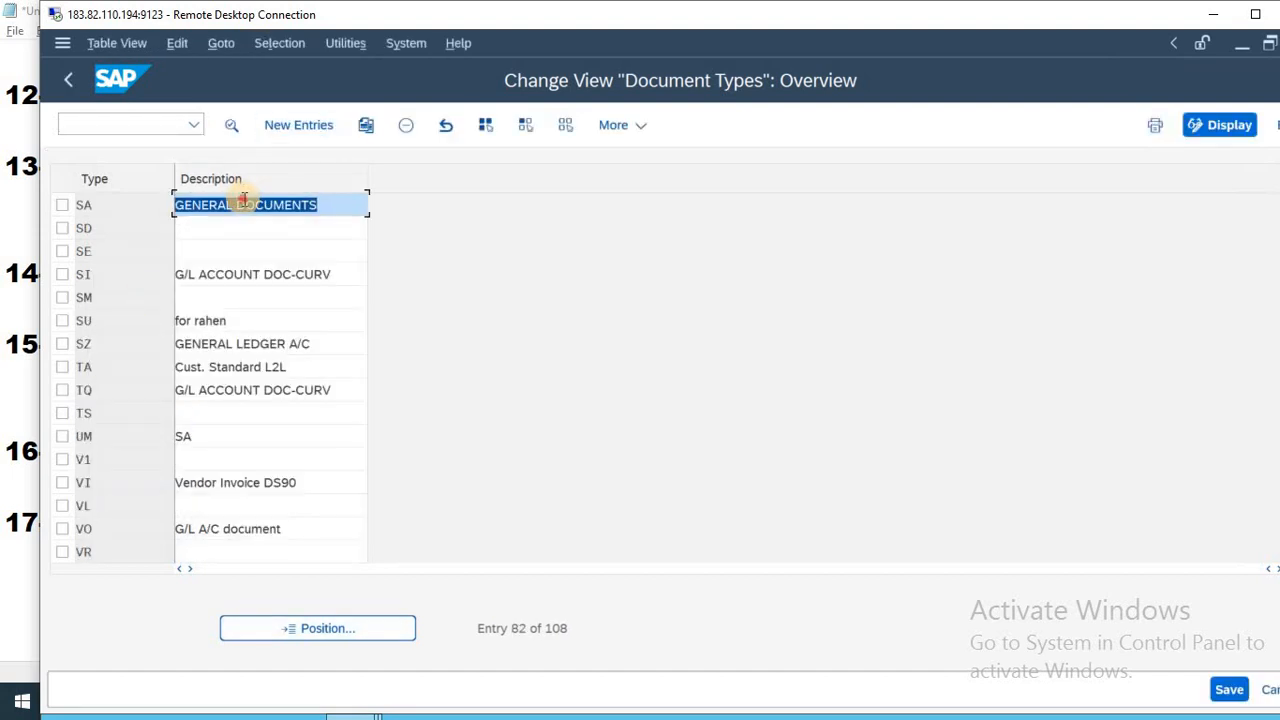
{"action": "double_click", "coordinate": [243, 203]}
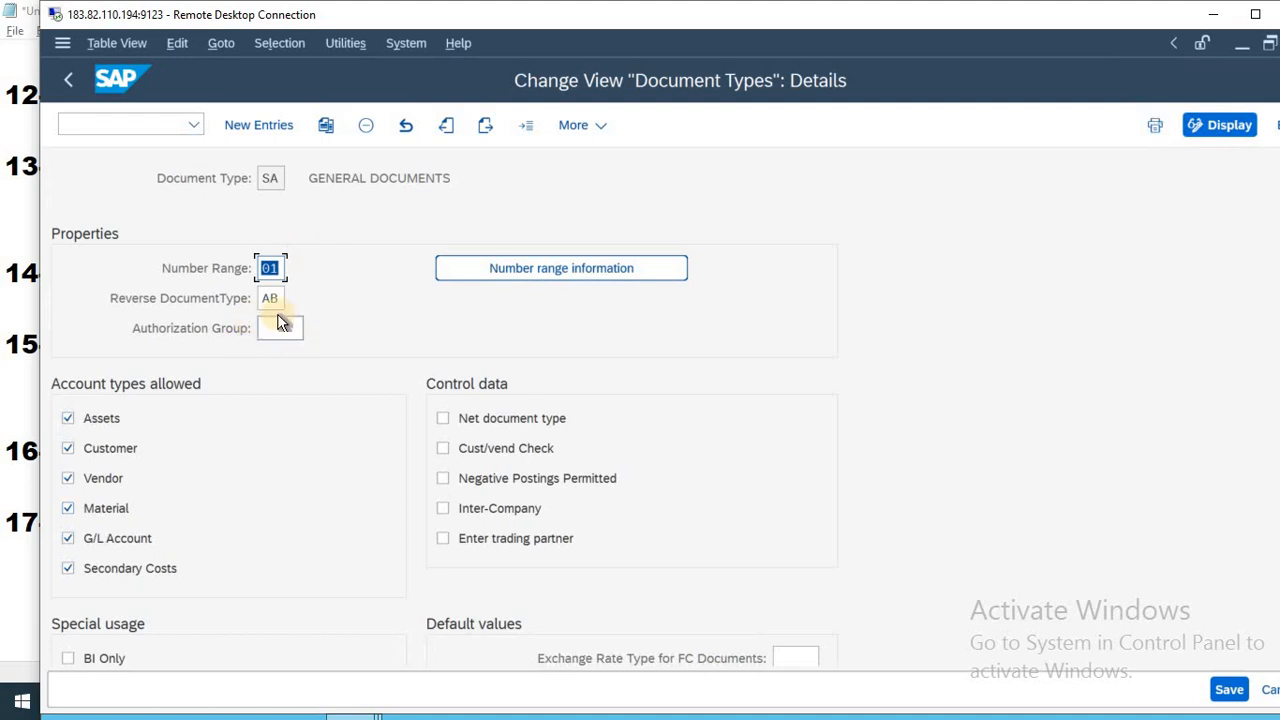
- From the number range information, view company code ENTR's intervals in edit mode and return to the SAP Easy Access screen
{"action": "left_click", "coordinate": [533, 262]}
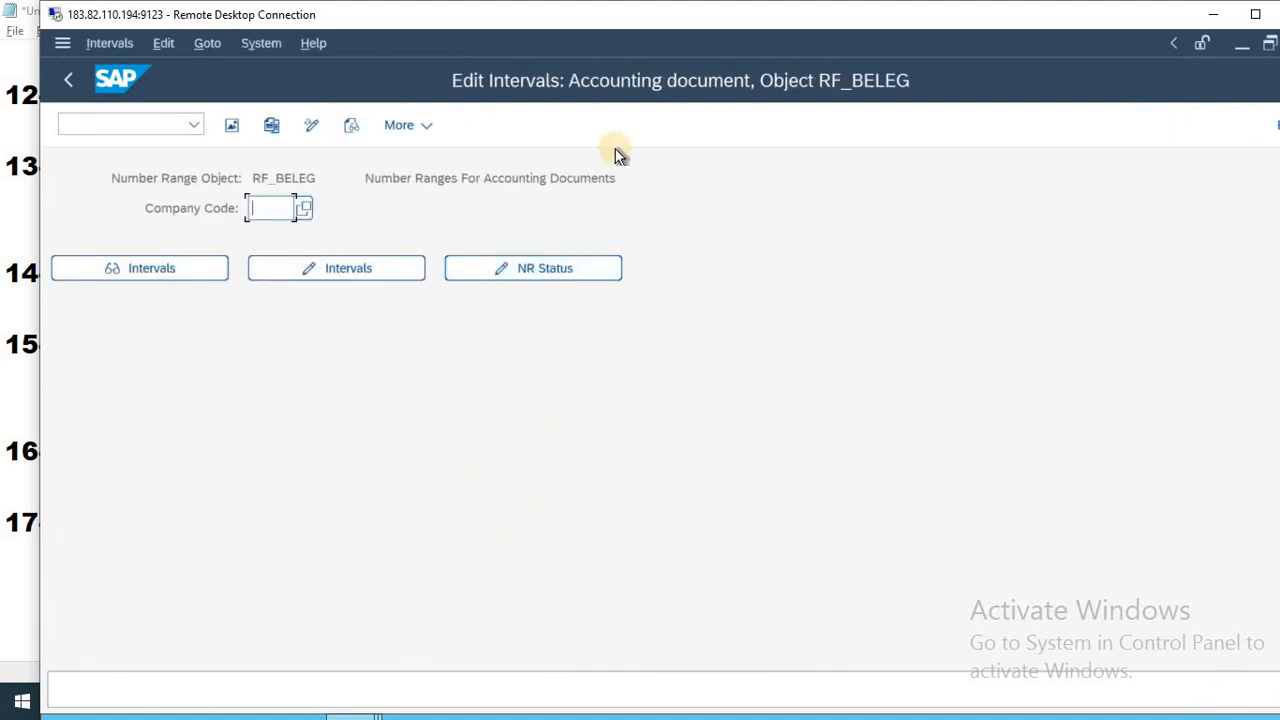
{"action": "type", "text": "ENTR"}
{"action": "left_click", "coordinate": [359, 270]}
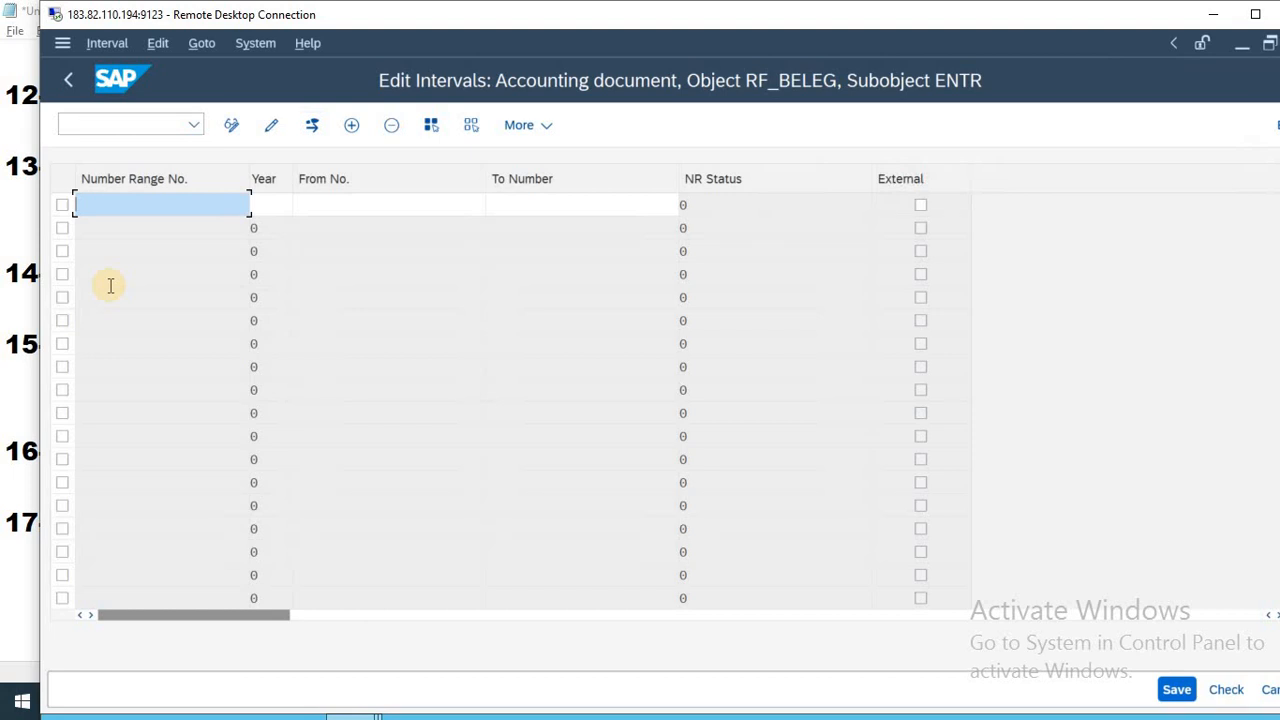
{"action": "left_click", "coordinate": [84, 122]}
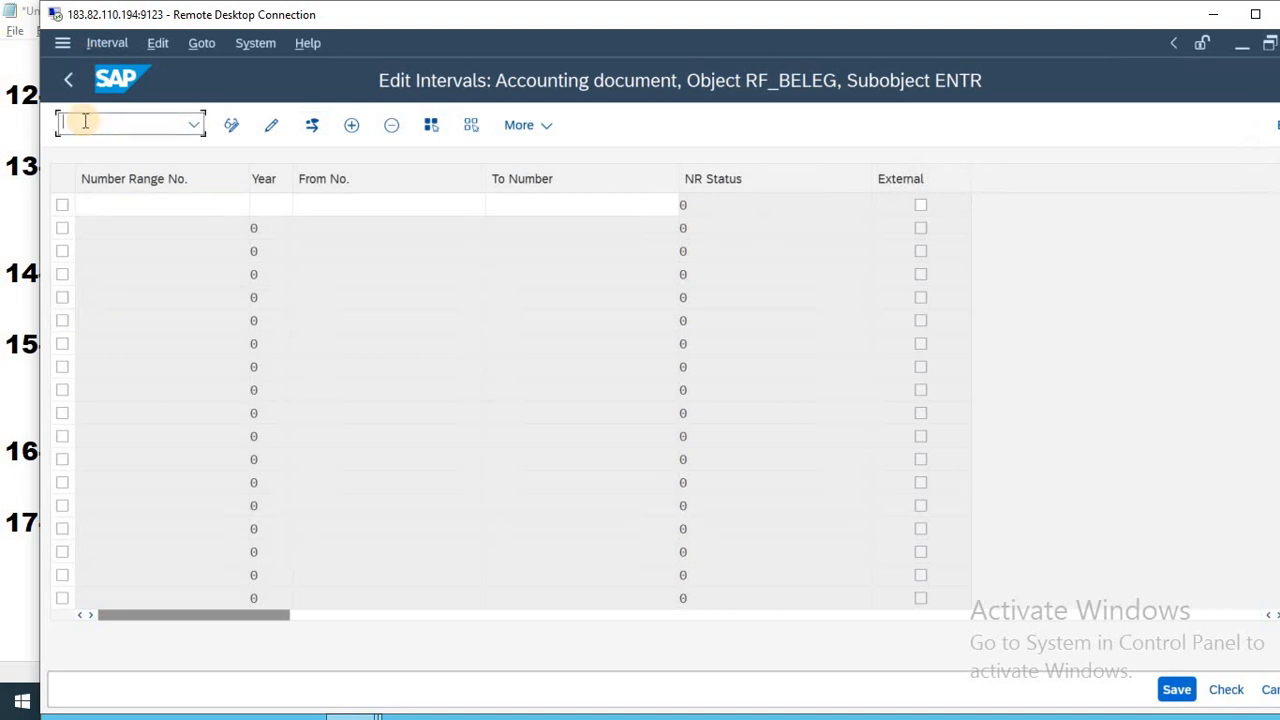
{"action": "type", "text": "/N"}
{"action": "key", "text": "Return"}
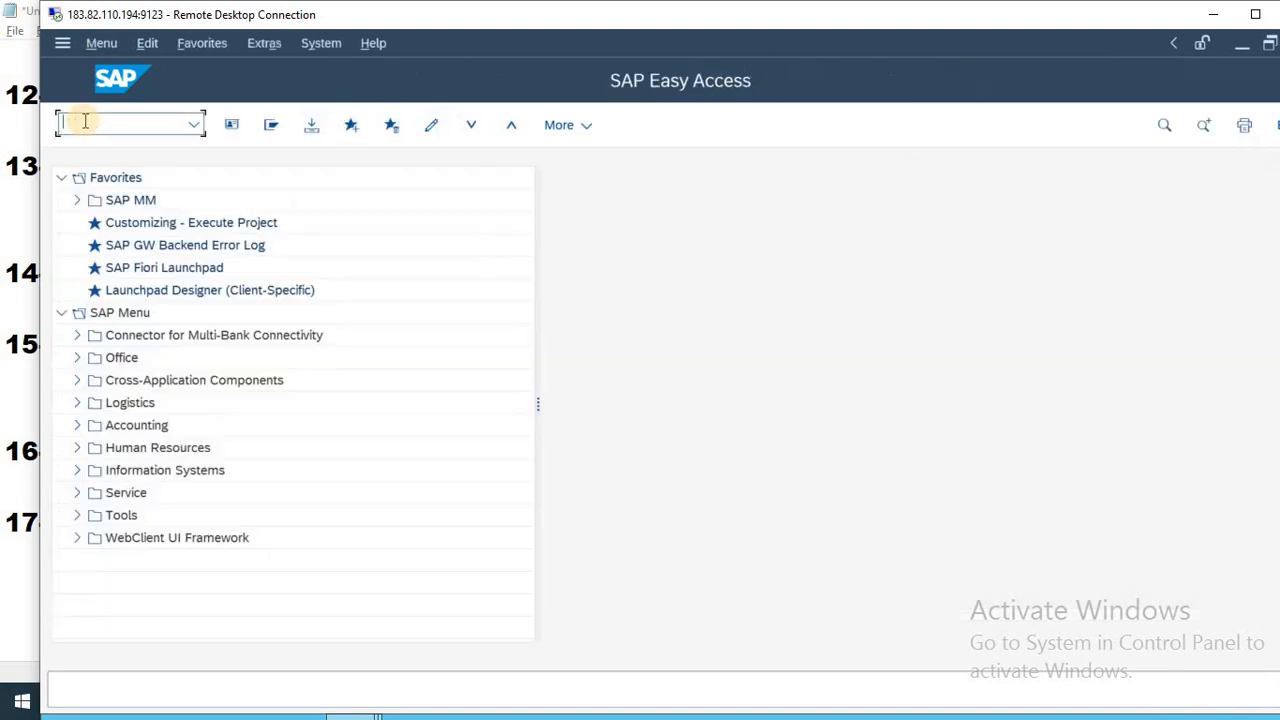
- Switch to Notepad and review entries 16 (OBA7) and 17 (OBH1) in the list
{"action": "key", "text": "alt+Tab"}
{"action": "left_click_drag", "start_coordinate": [140, 449], "coordinate": [33, 450]}
{"action": "left_click_drag", "start_coordinate": [142, 521], "coordinate": [5, 522]}
{"action": "left_click", "coordinate": [211, 511]}
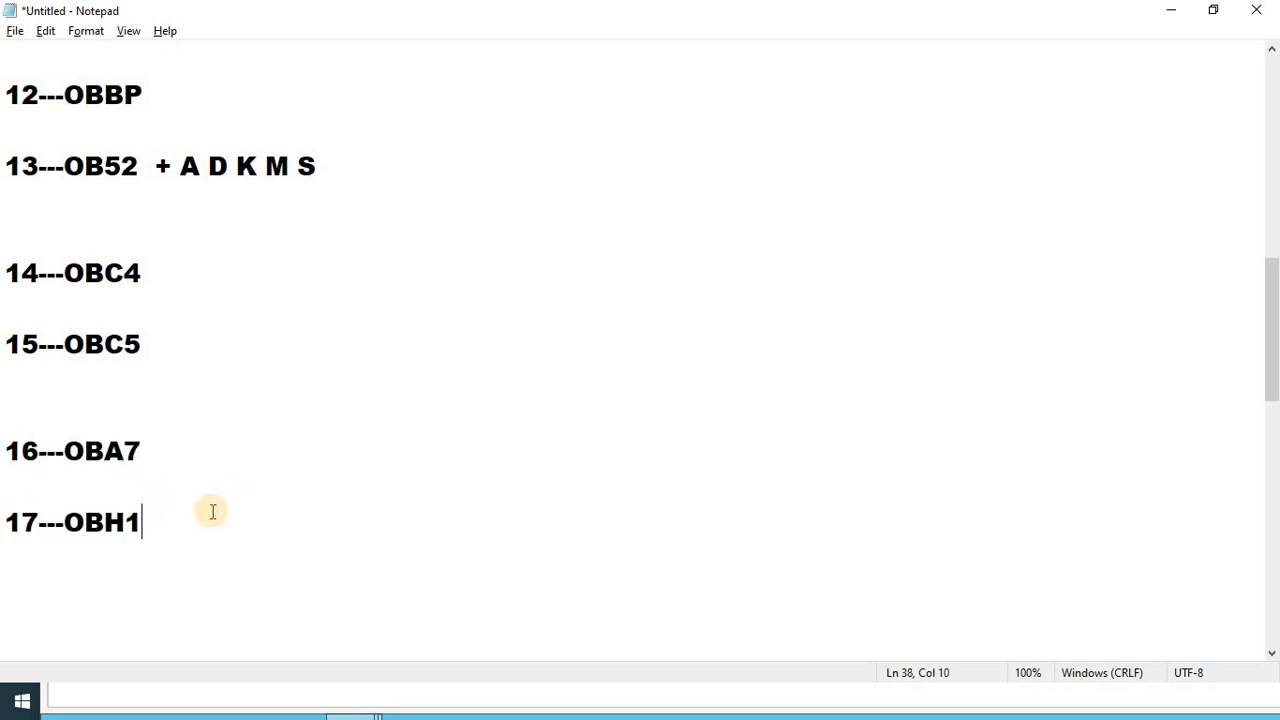
- Switch to SAP and open transaction OBH1 for copying document number ranges to a company code
{"action": "key", "text": "alt+Tab"}
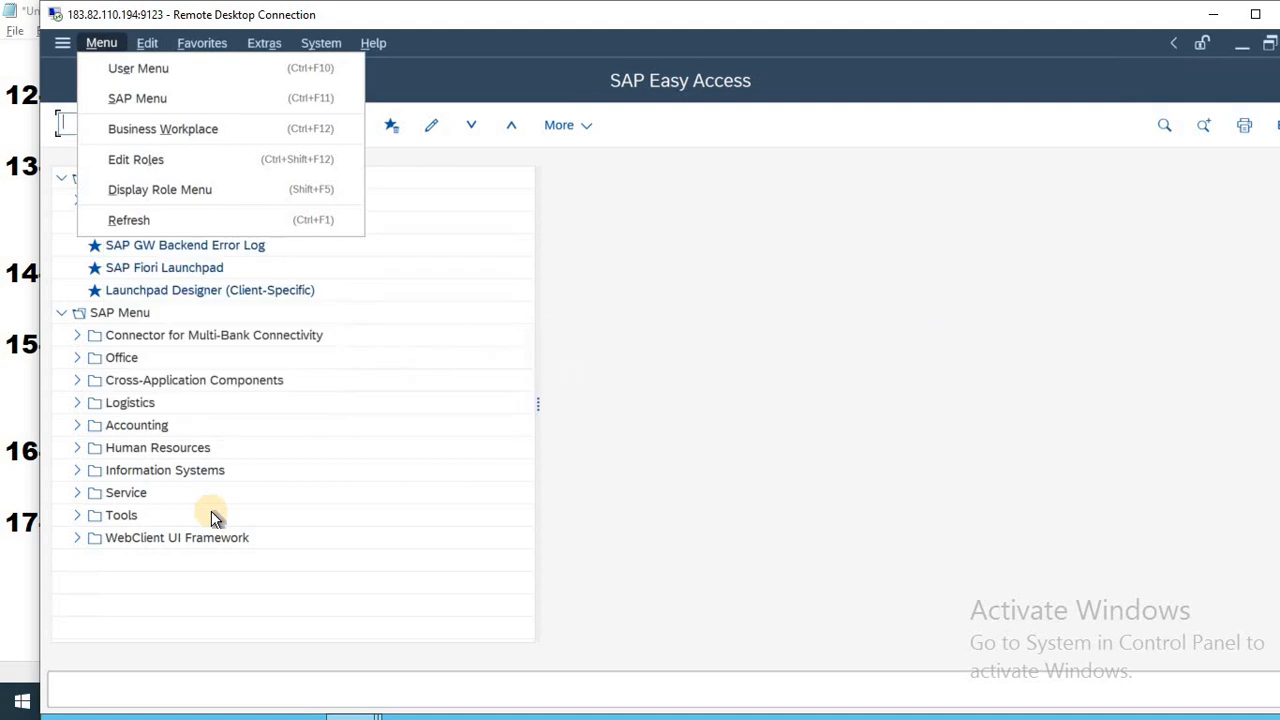
{"action": "key", "text": "Escape"}
{"action": "type", "text": "OBH1"}
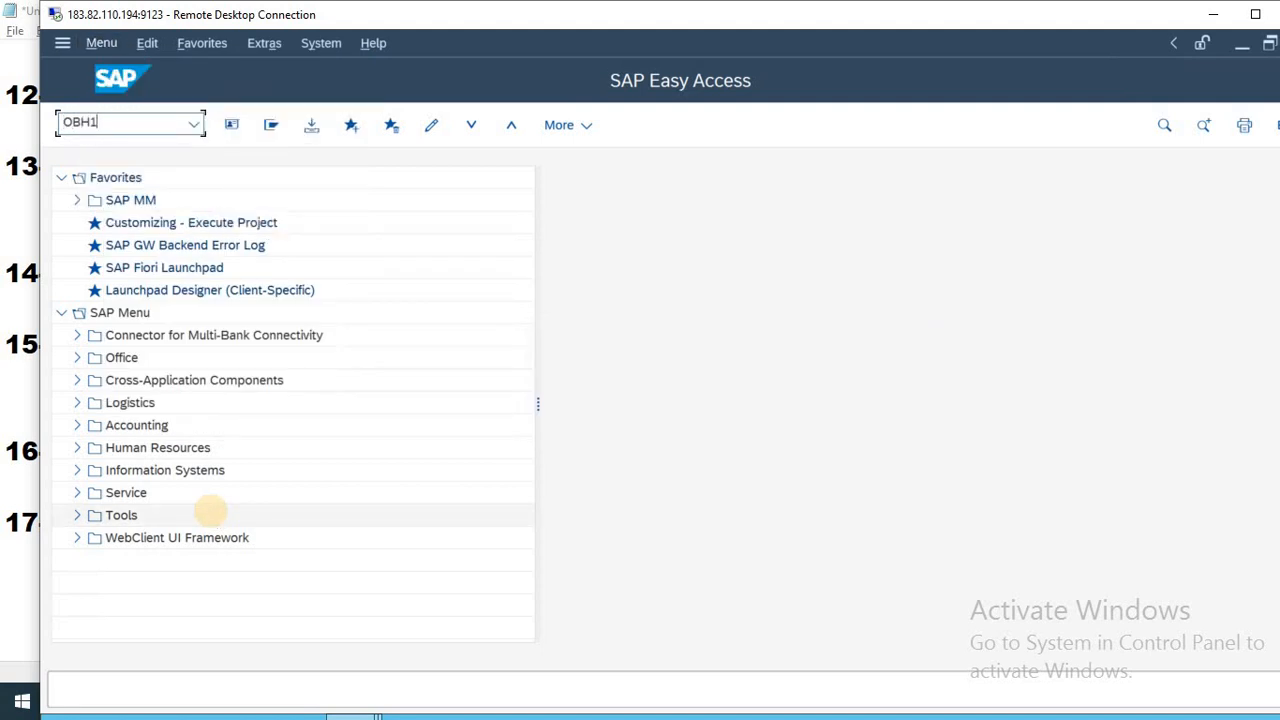
{"action": "key", "text": "Return"}
{"action": "key", "text": "Return"}
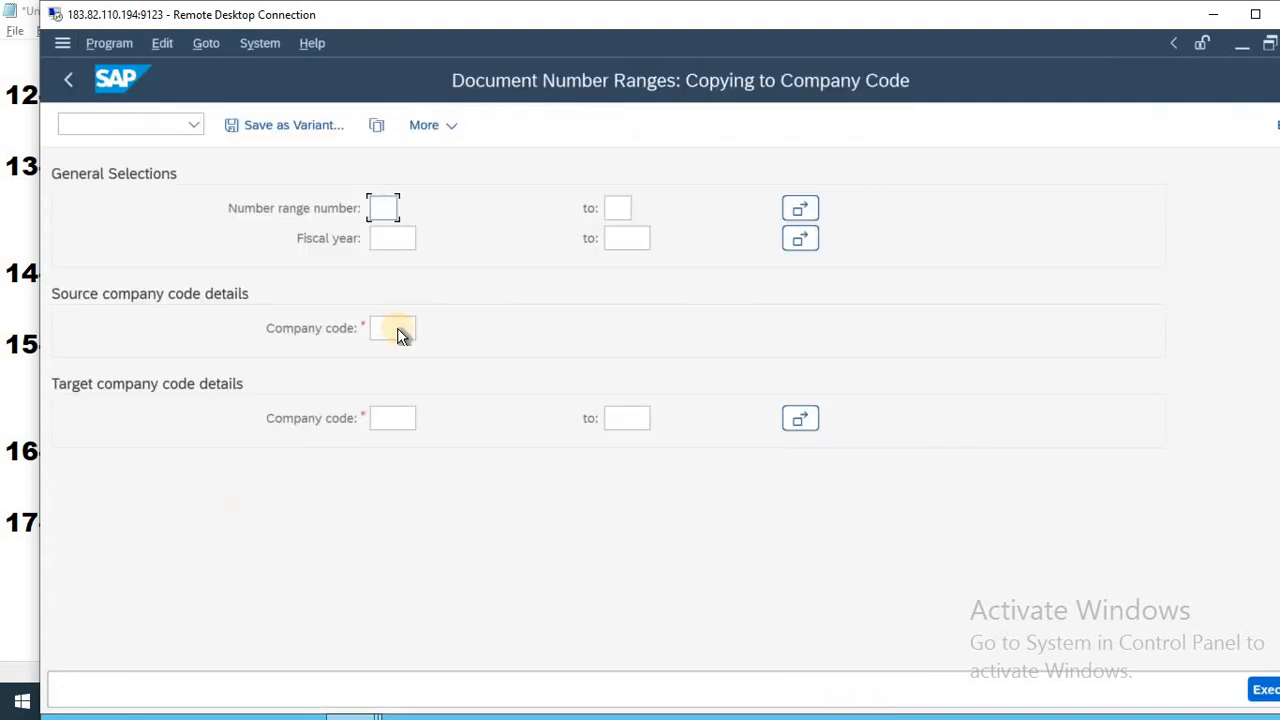
- Copy the fiscal year 2023 document number ranges from source company code 1310 to target company code ENTR
{"action": "left_click", "coordinate": [399, 322]}
{"action": "type", "text": "2023"}
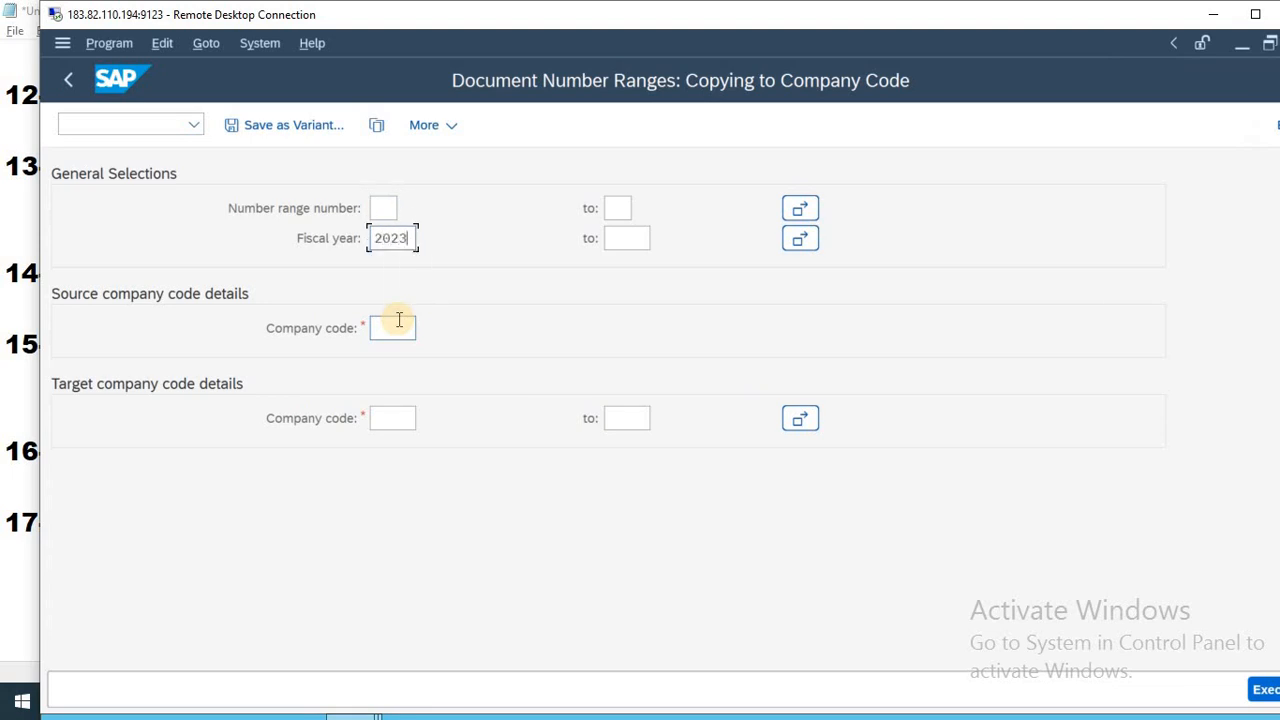
{"action": "left_click", "coordinate": [399, 322]}
{"action": "key", "text": "Tab"}
{"action": "type", "text": "ENTR"}
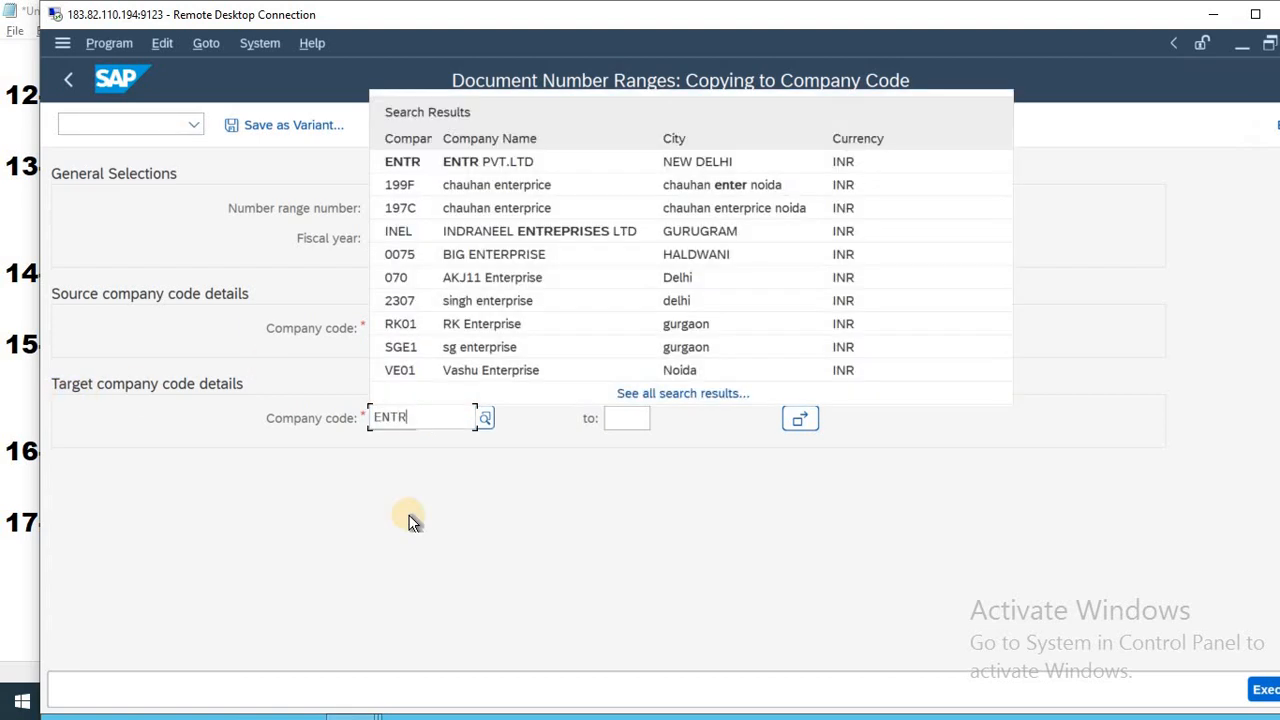
{"action": "left_click", "coordinate": [440, 519]}
{"action": "left_click", "coordinate": [392, 330]}
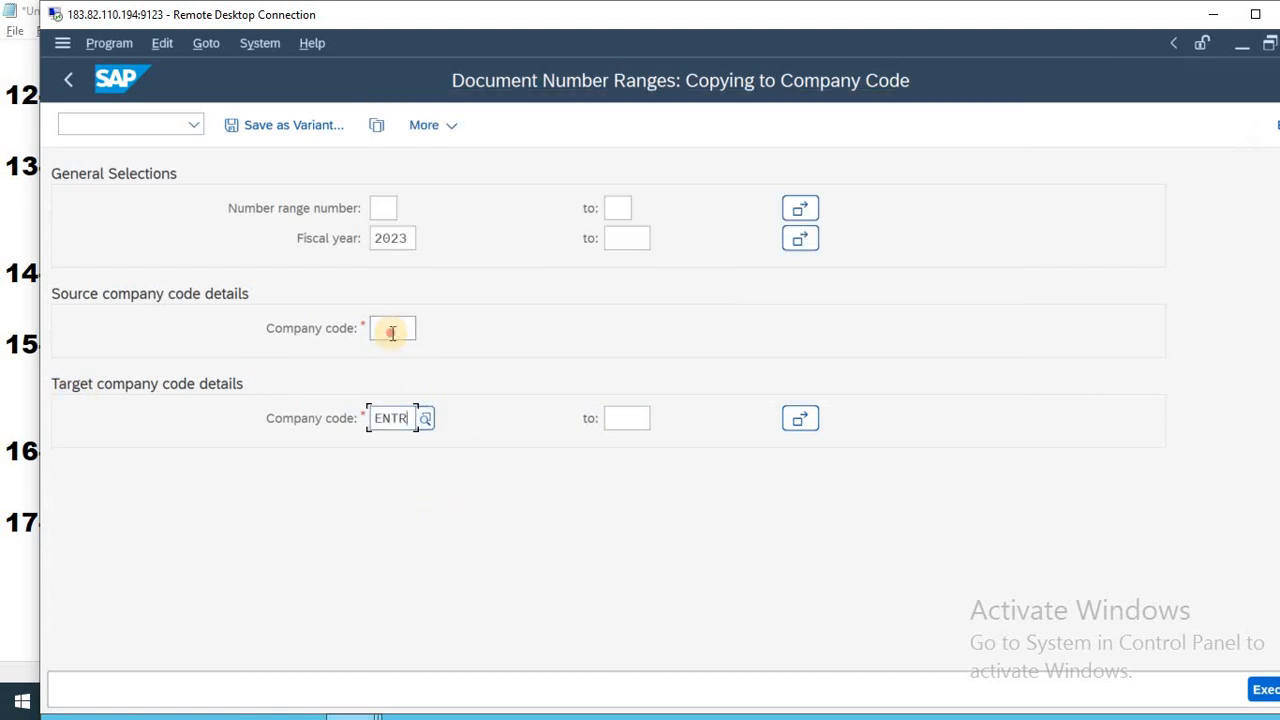
{"action": "type", "text": "1310"}
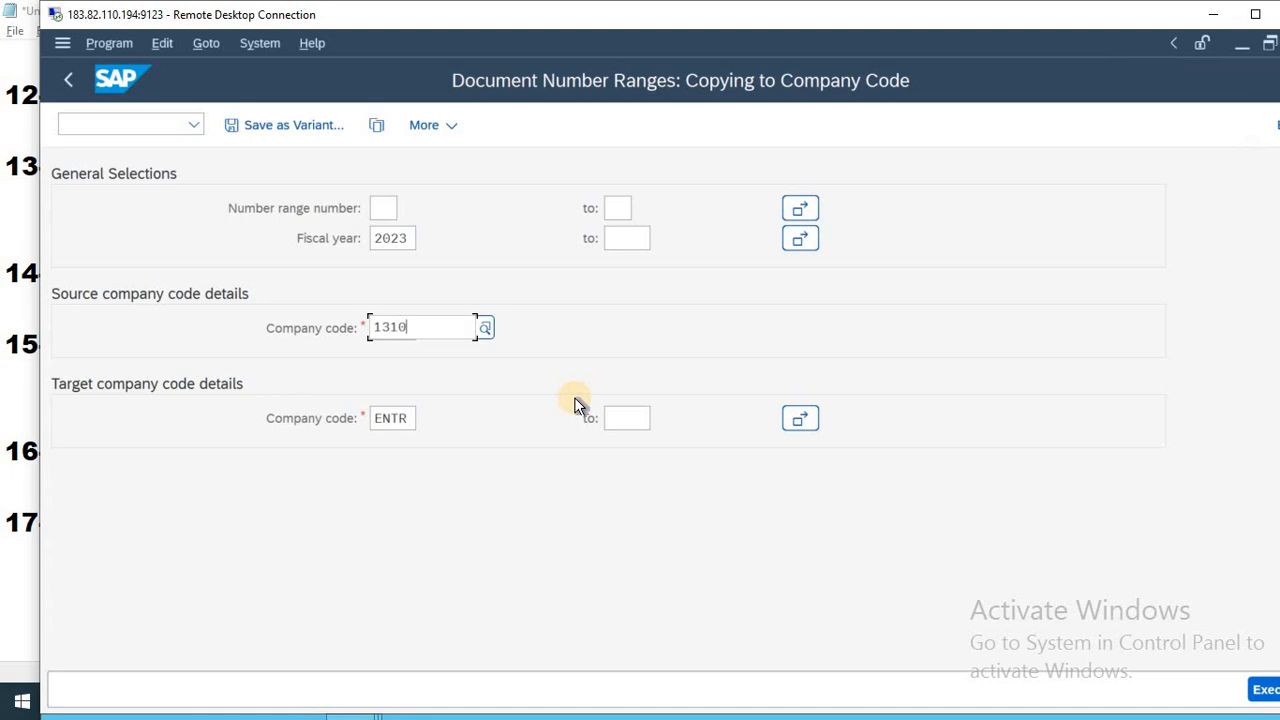
{"action": "left_click", "coordinate": [516, 290]}
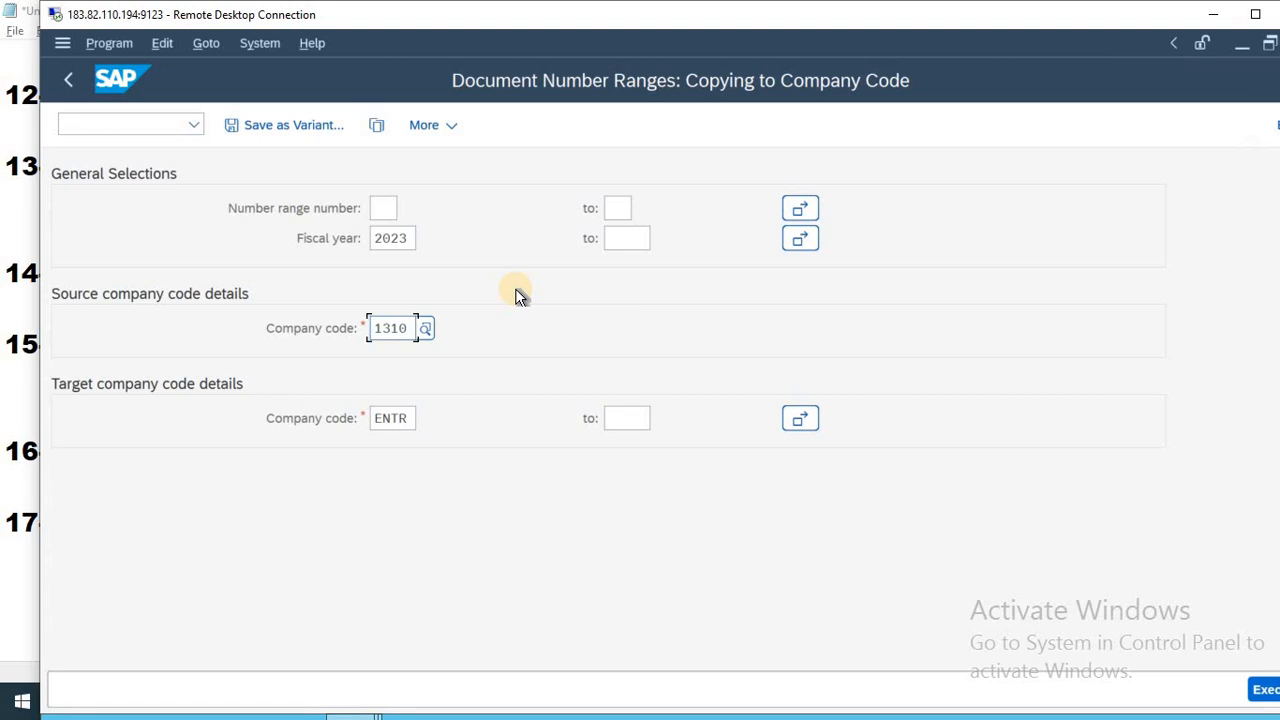
{"action": "left_click", "coordinate": [1258, 689]}
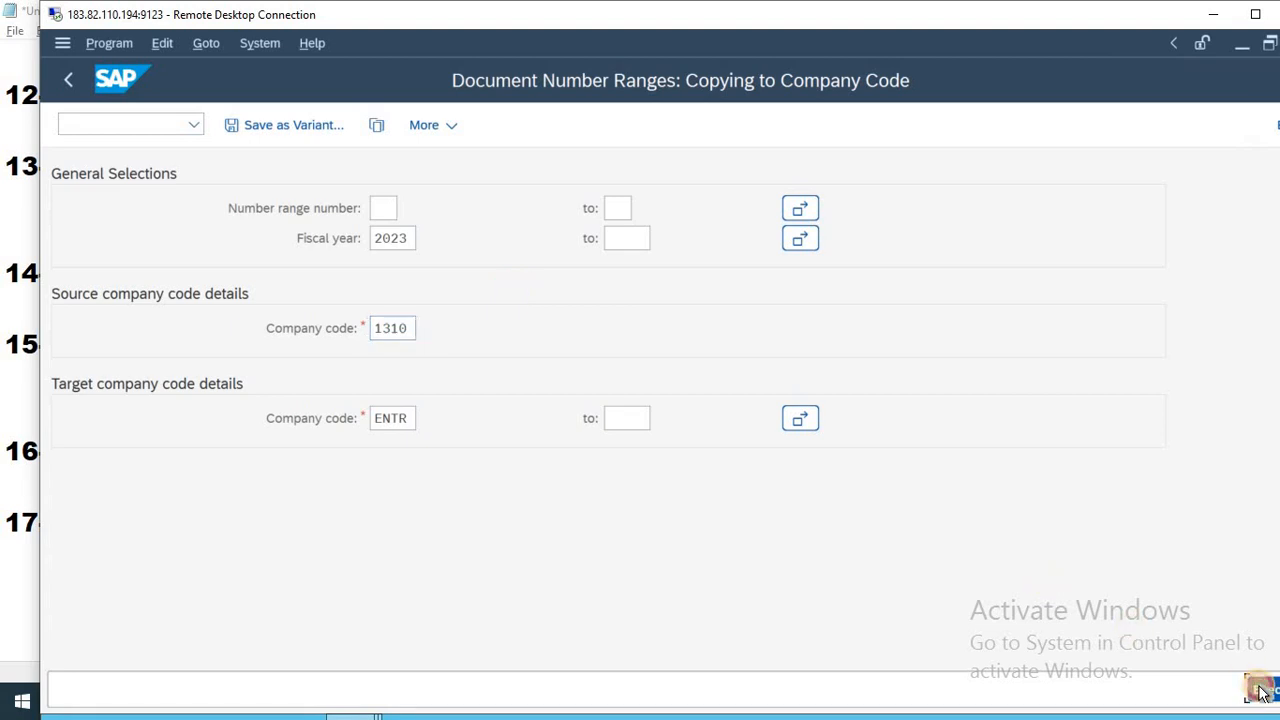
{"action": "left_click", "coordinate": [420, 492]}
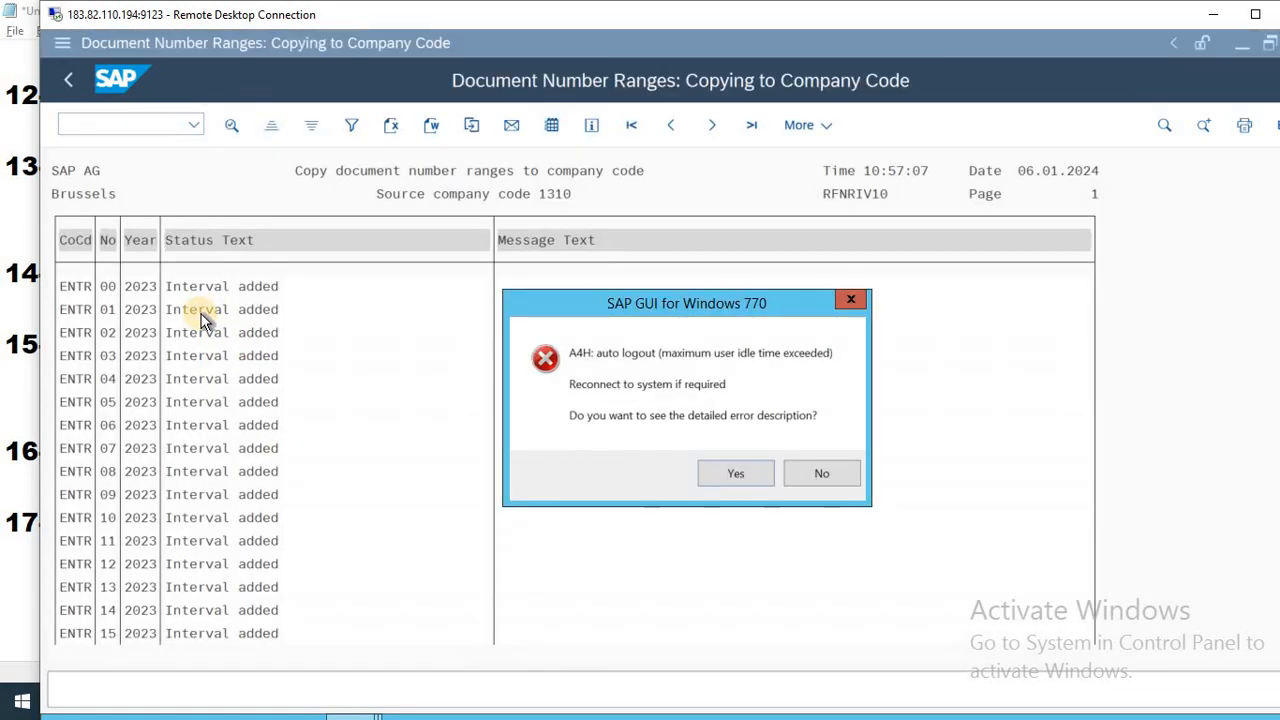
- View the auto-logout error's details, dismiss the error, and open transaction OBA7
{"action": "left_click", "coordinate": [766, 479]}
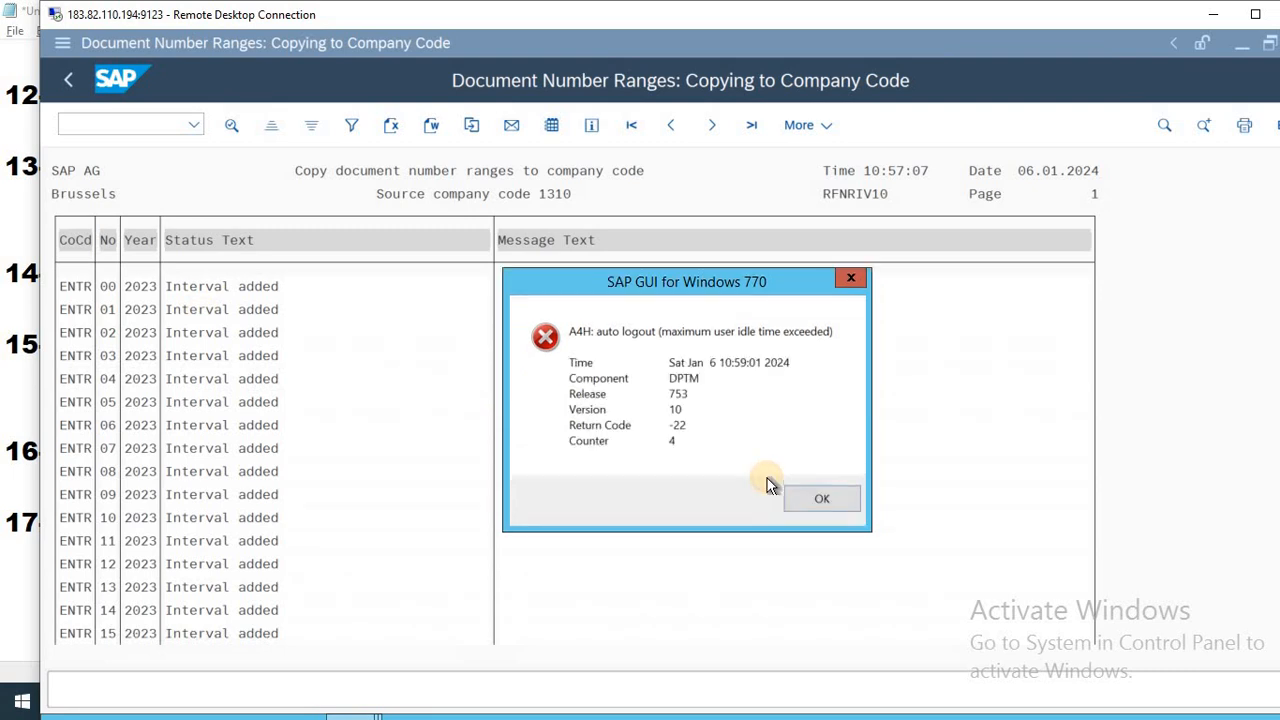
{"action": "left_click", "coordinate": [839, 504]}
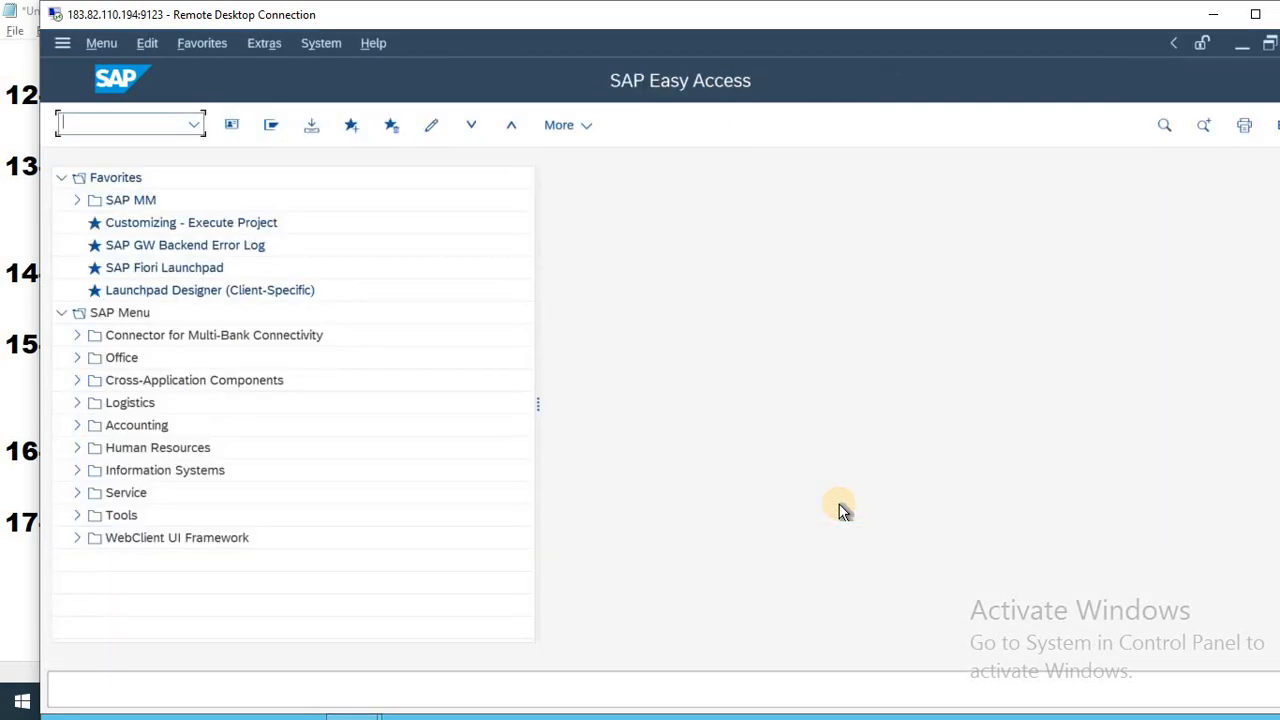
{"action": "type", "text": "OBA7"}
{"action": "key", "text": "Return"}
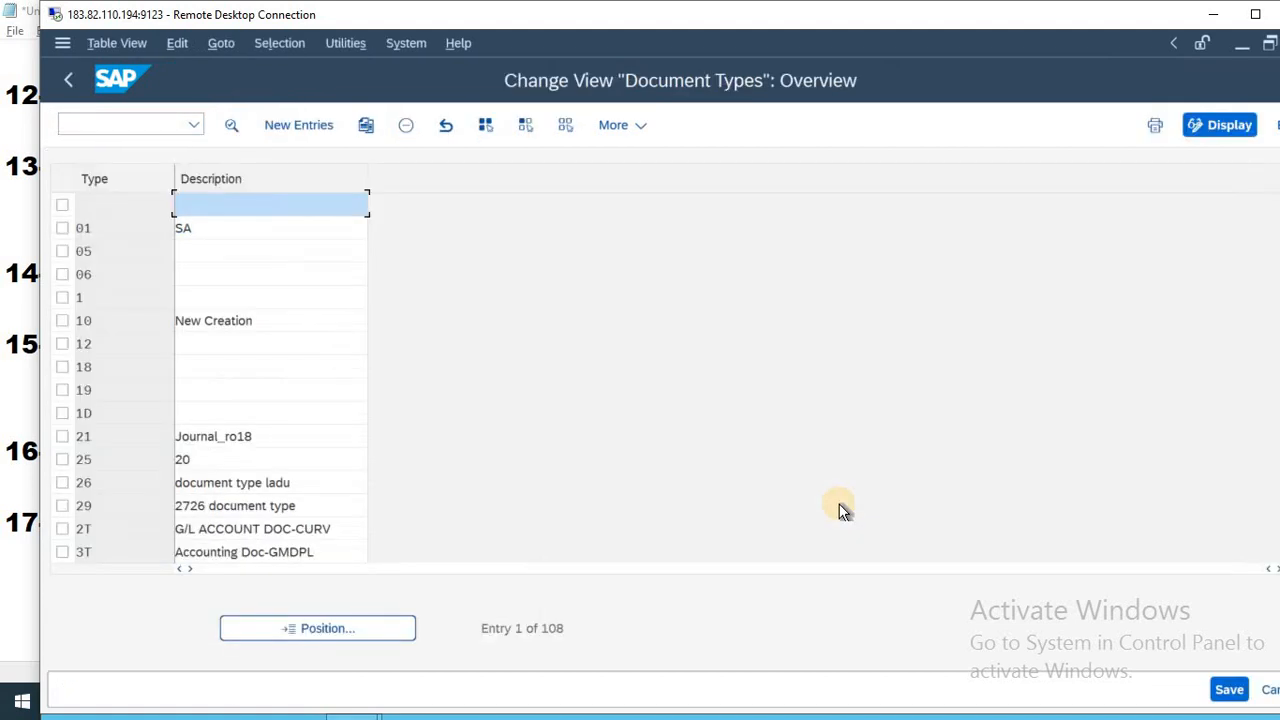
- Position the document types list at SA, open its details and go to the number range information
{"action": "left_click", "coordinate": [329, 629]}
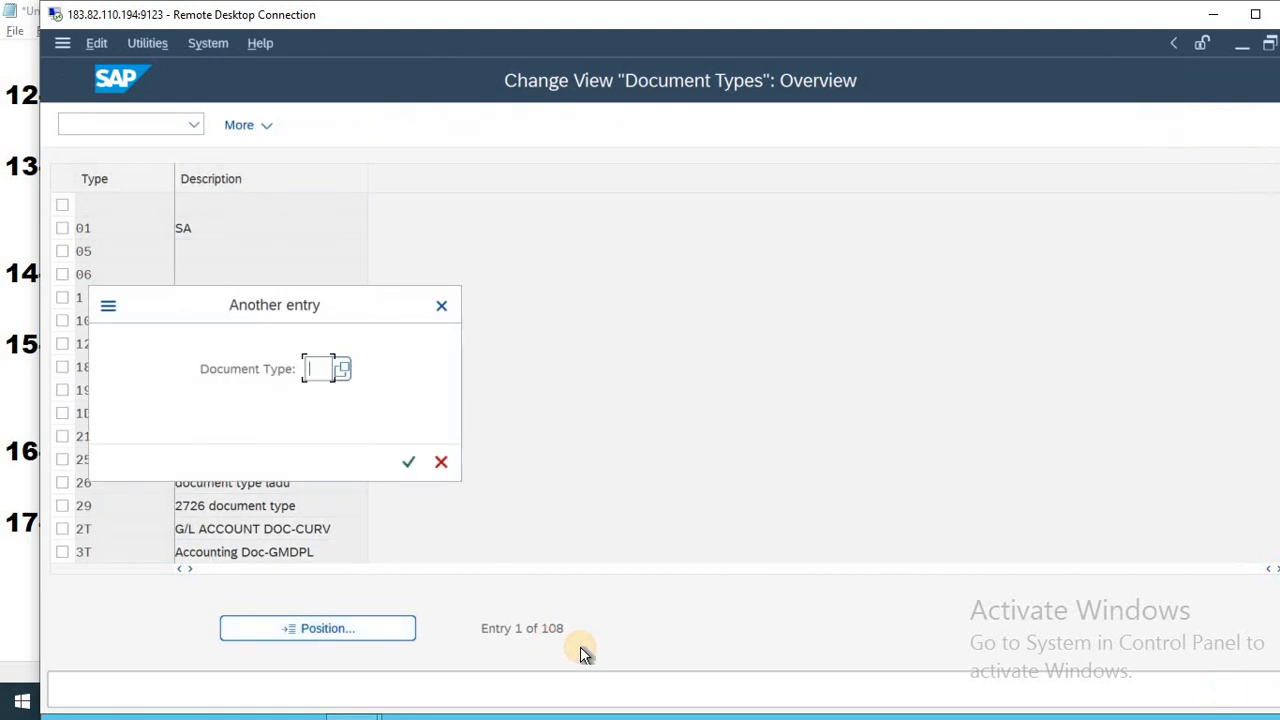
{"action": "type", "text": "SA"}
{"action": "key", "text": "Return"}
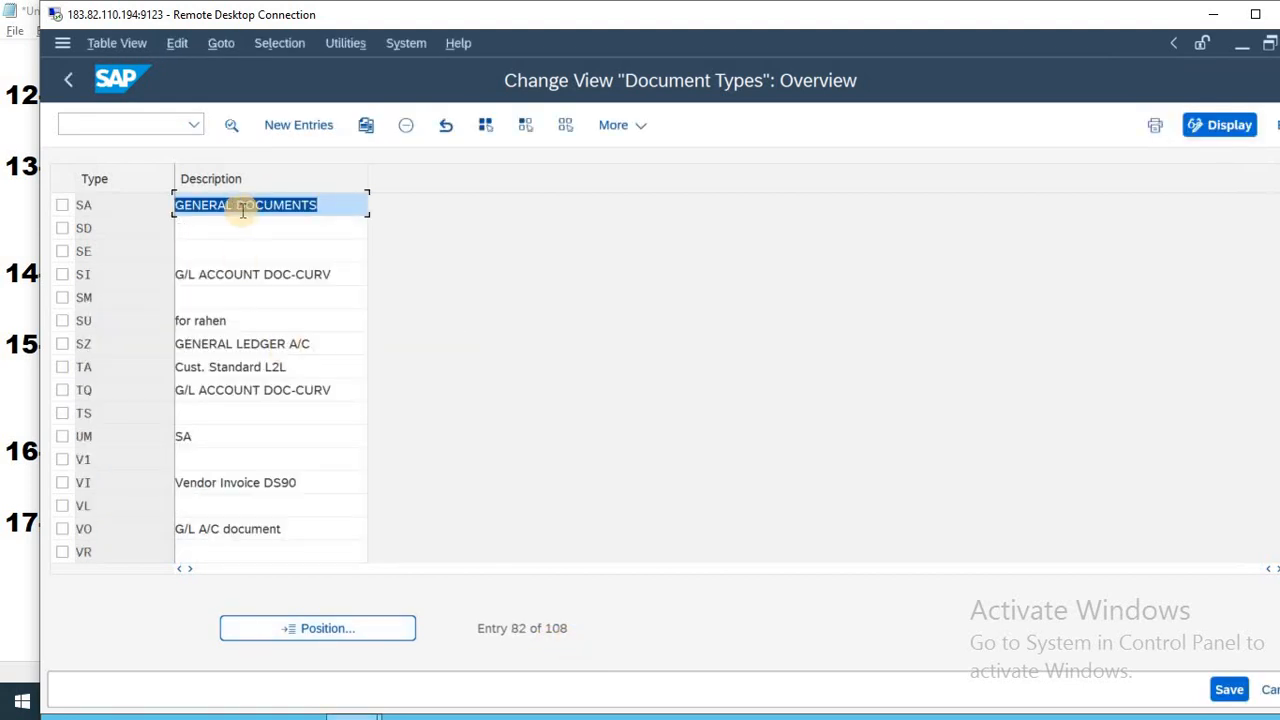
{"action": "left_click", "coordinate": [237, 205]}
{"action": "double_click", "coordinate": [285, 205]}
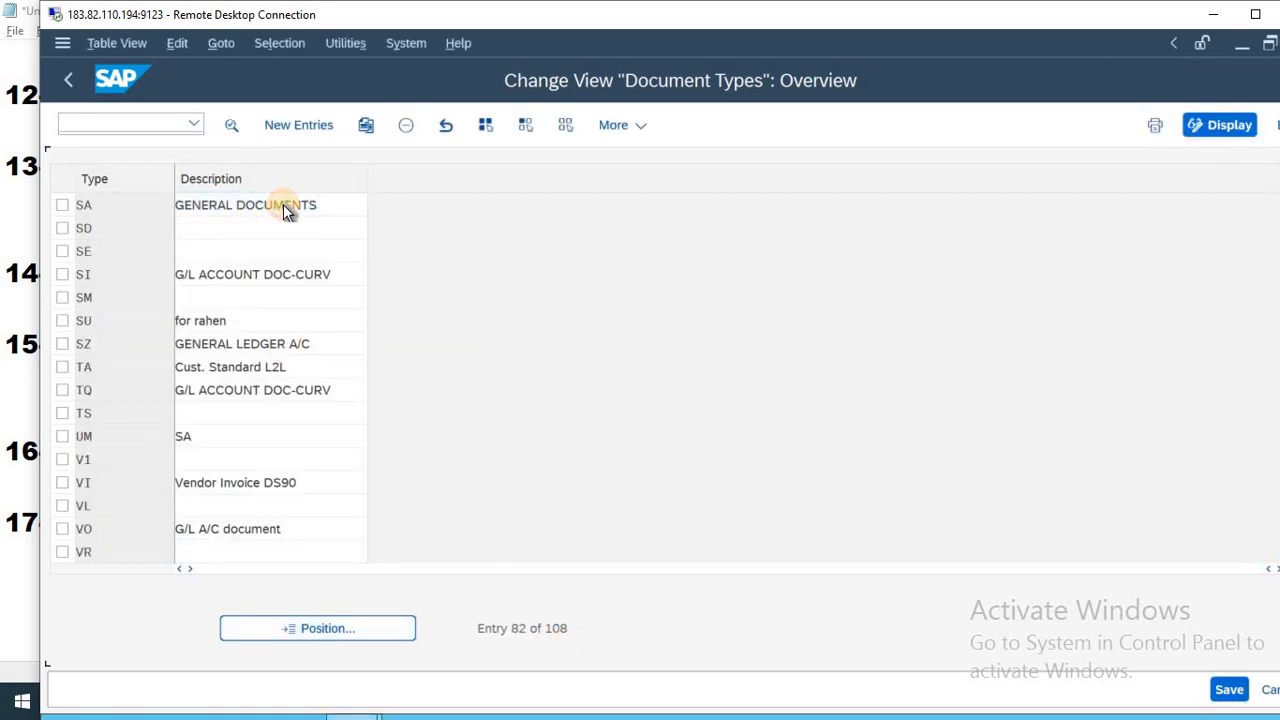
{"action": "left_click", "coordinate": [500, 270]}
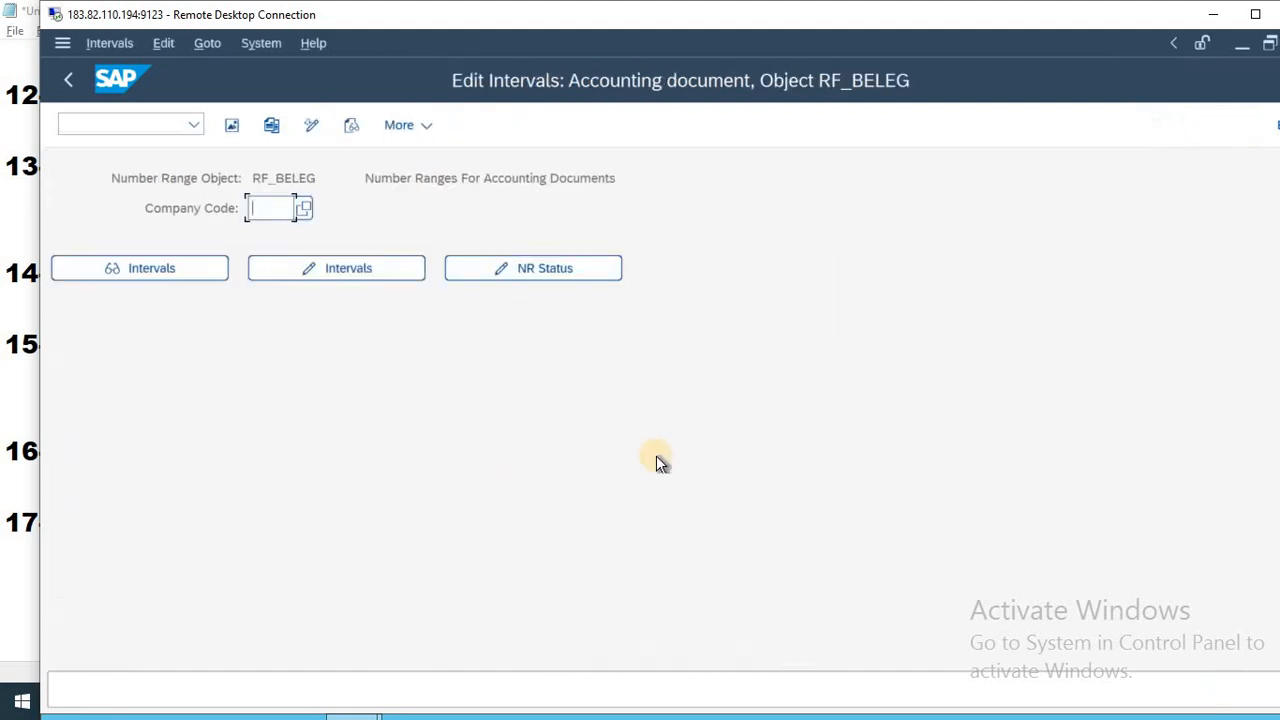
- Select company code ENTR and open its accounting document number range intervals in edit mode
{"action": "key", "text": "Down"}
{"action": "key", "text": "Down"}
{"action": "key", "text": "Return"}
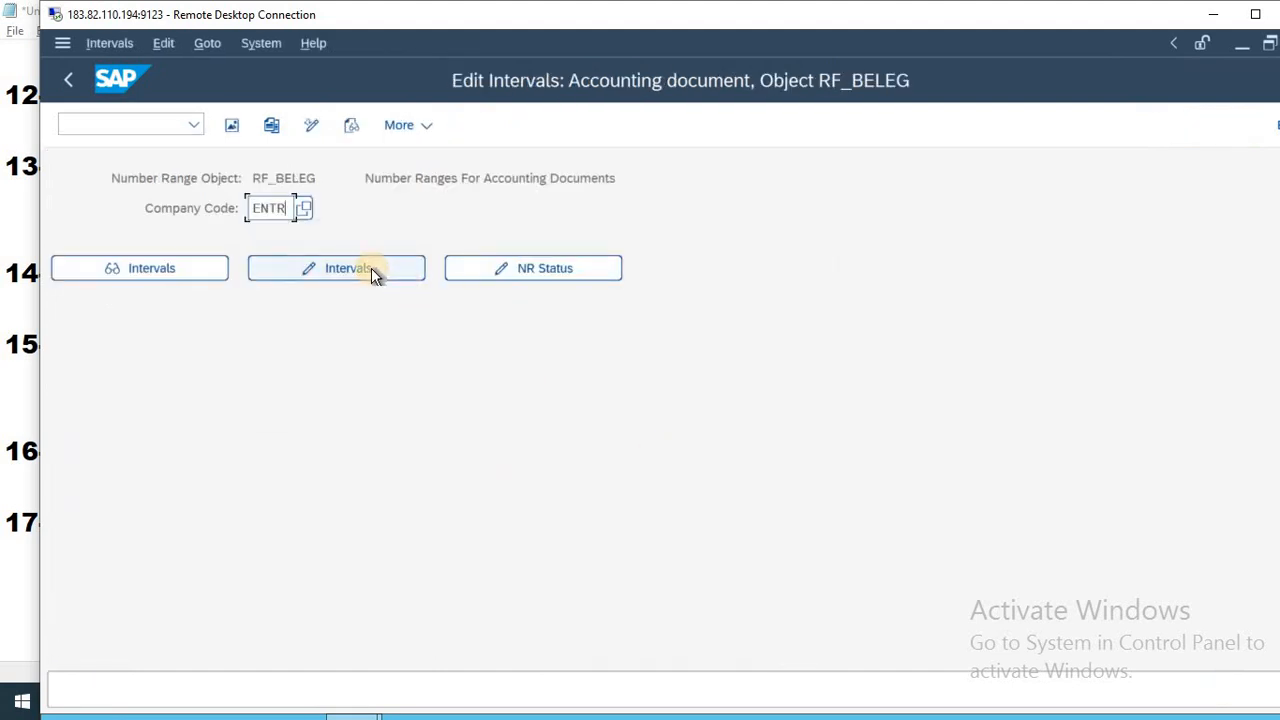
{"action": "left_click", "coordinate": [370, 269]}
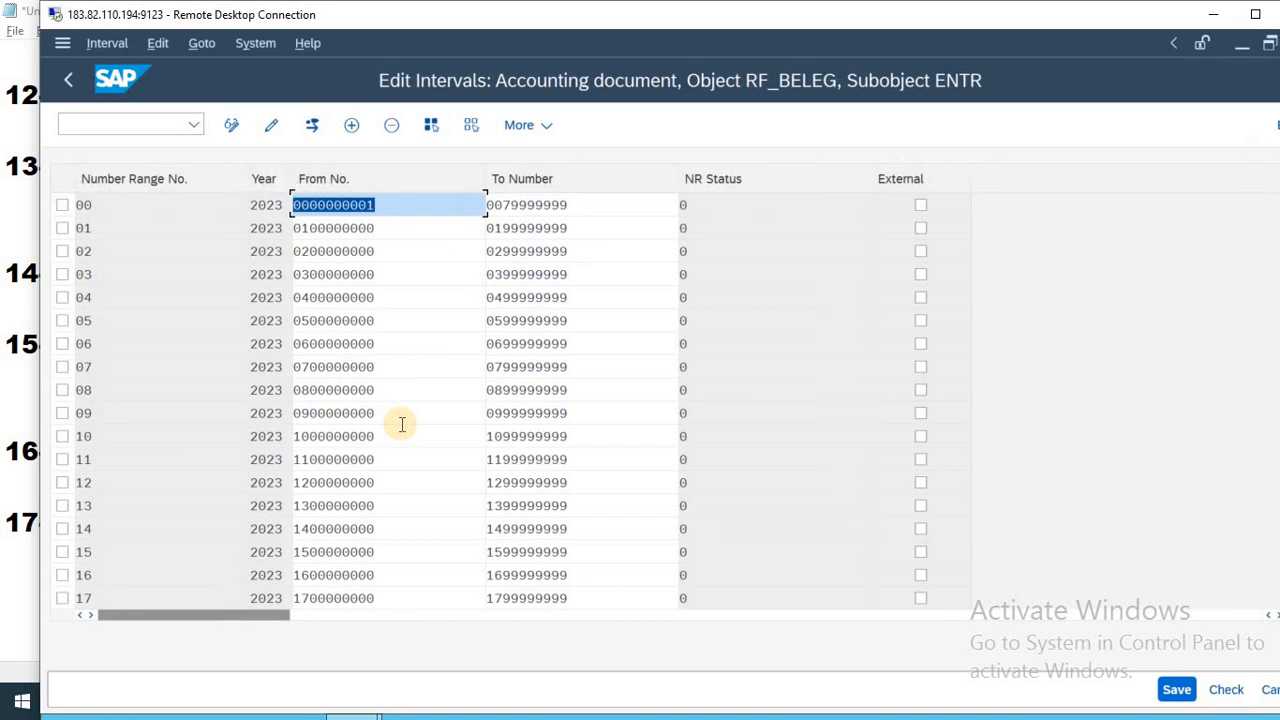
- Exit interval editing and go back through the document type views to the SAP Easy Access screen
{"action": "key", "text": "Escape"}
{"action": "left_click", "coordinate": [404, 577]}
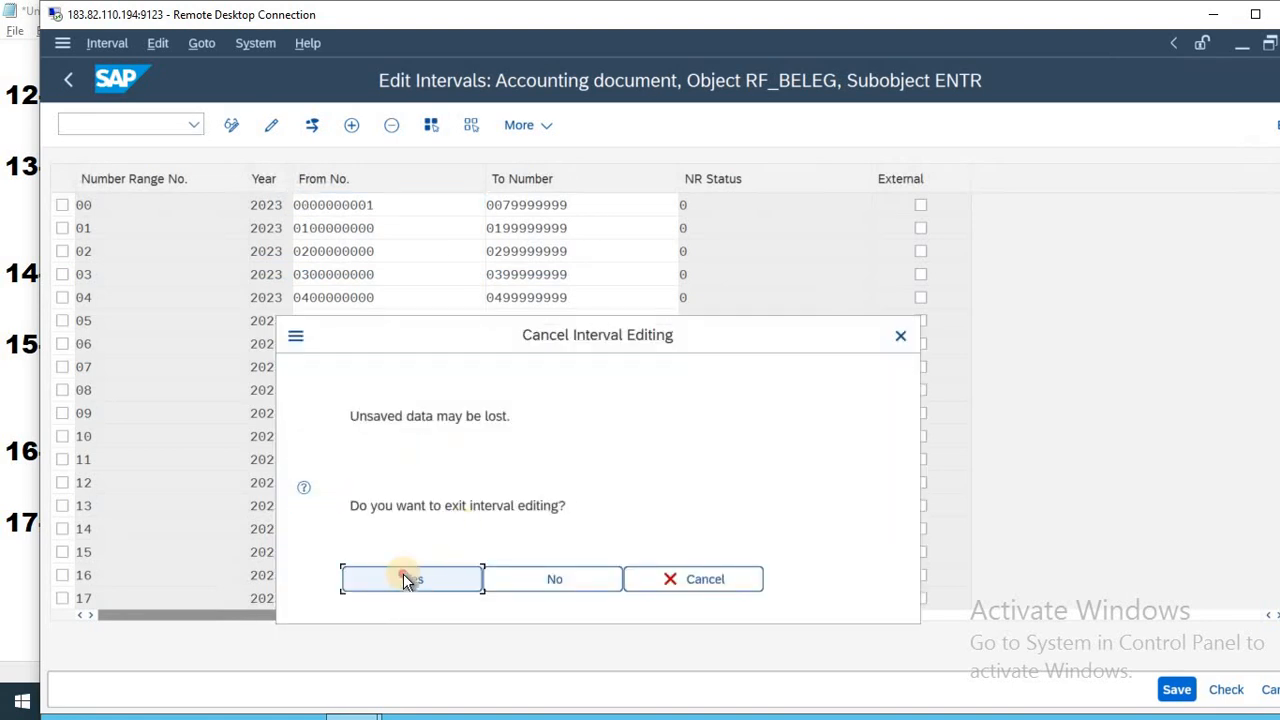
{"action": "key", "text": "F3"}
{"action": "key", "text": "F3"}
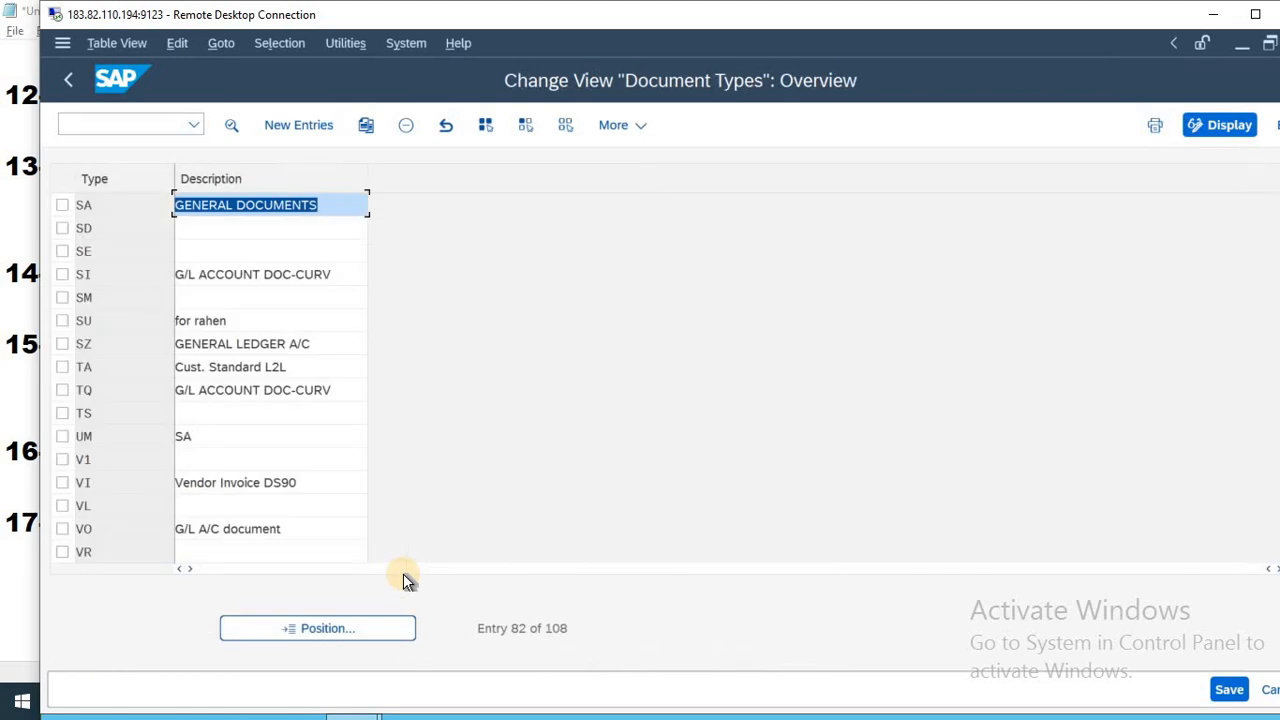
{"action": "key", "text": "F3"}
- Switch to Notepad and review the transaction list from entry 17 (OBH1) back up to entry 1 (OX15)
{"action": "key", "text": "alt+Tab"}
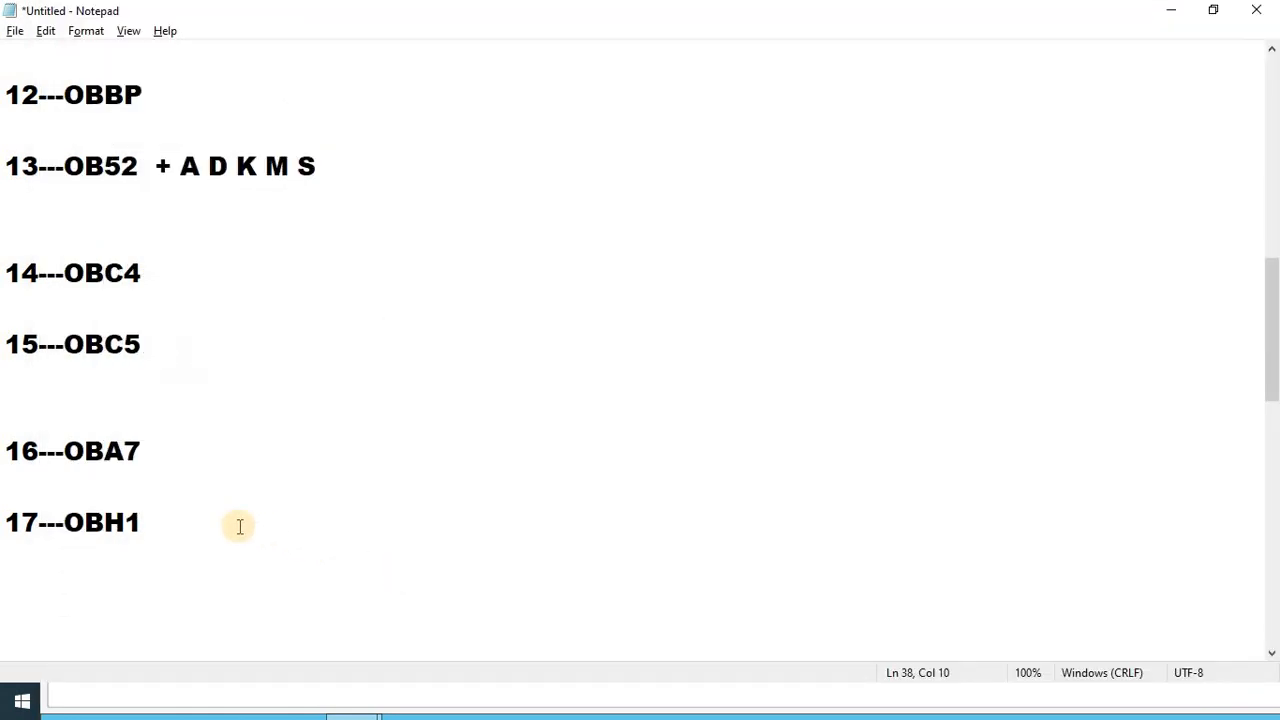
{"action": "key", "text": "Up"}
{"action": "key", "text": "Up"}
{"action": "key", "text": "Up"}
{"action": "key", "text": "Up"}
{"action": "key", "text": "Up"}
{"action": "key", "text": "Up"}
{"action": "key", "text": "Up"}
{"action": "key", "text": "Up"}
{"action": "key", "text": "Up"}
{"action": "key", "text": "Up"}
{"action": "key", "text": "Up"}
{"action": "key", "text": "Up"}
{"action": "key", "text": "Up"}
{"action": "key", "text": "Up"}
{"action": "key", "text": "Up"}
{"action": "key", "text": "Up"}
{"action": "key", "text": "Up"}
{"action": "key", "text": "Up"}
{"action": "key", "text": "Up"}
{"action": "key", "text": "Up"}
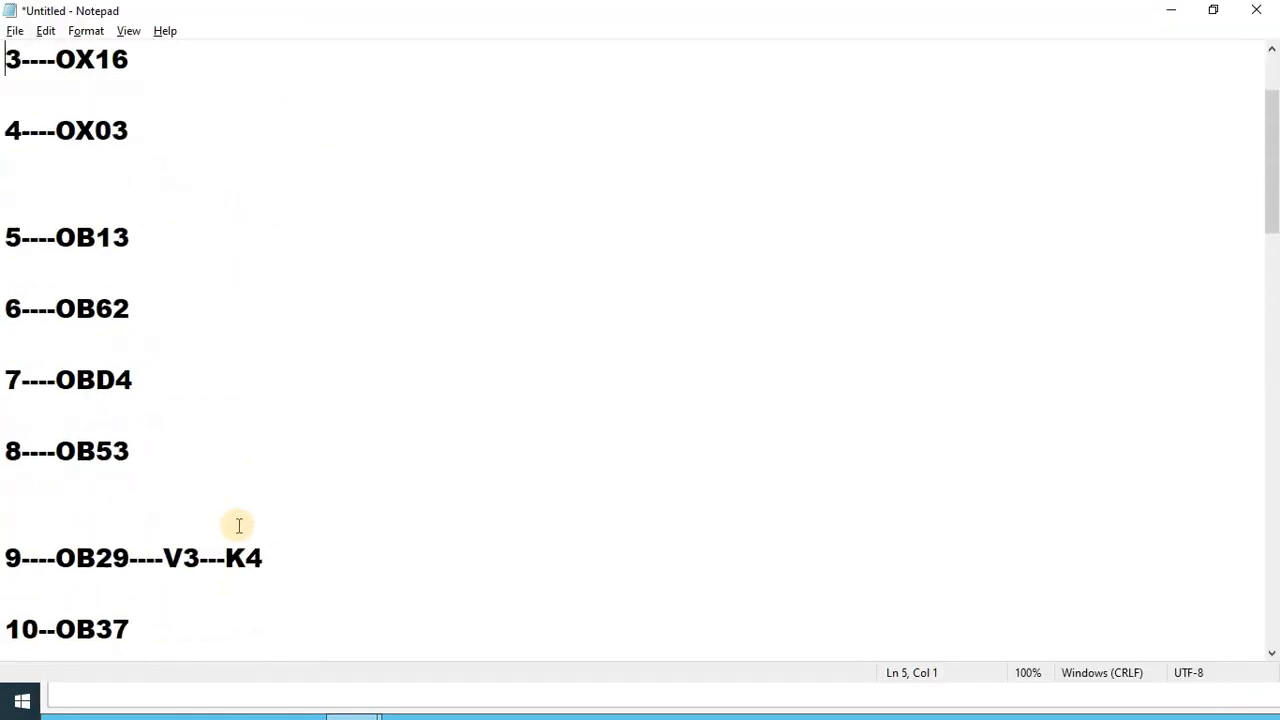
{"action": "key", "text": "Up"}
{"action": "key", "text": "Up"}
{"action": "key", "text": "Up"}
{"action": "key", "text": "Up"}
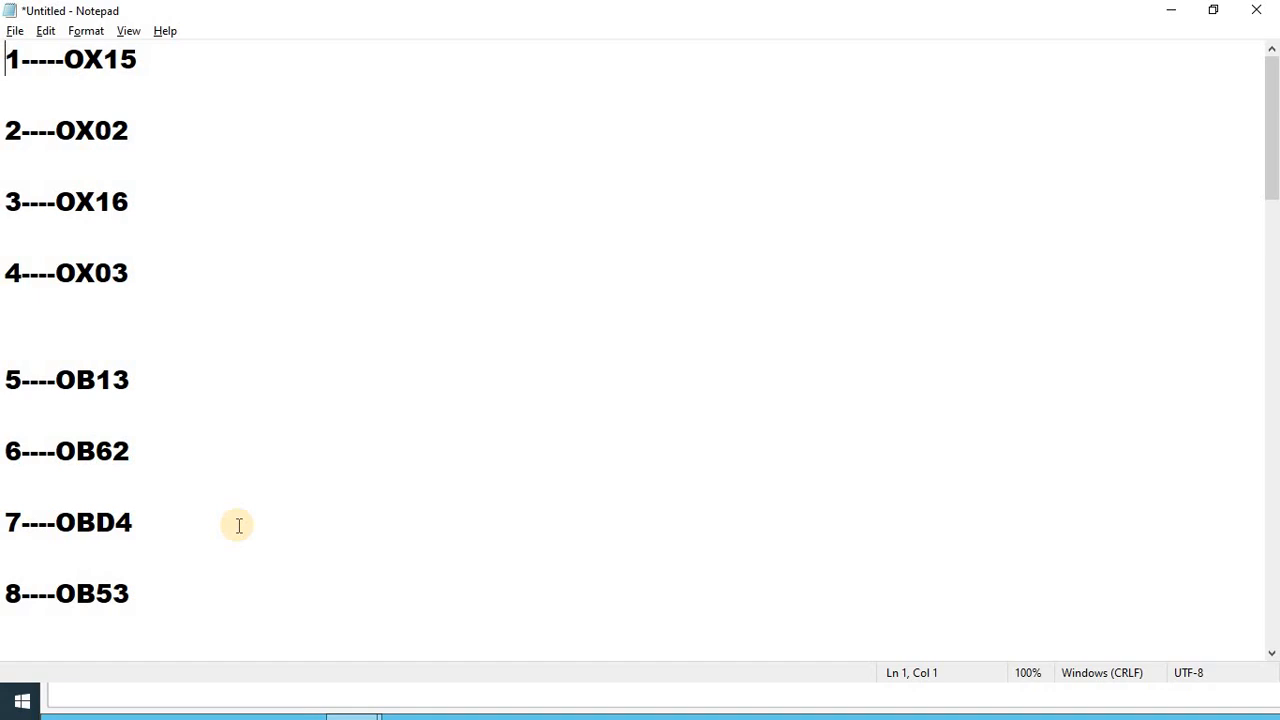
- Review the transaction list from entry 1 (OX15) down to entry 17 (OBH1), ending on the line below it
{"action": "key", "text": "Down"}
{"action": "key", "text": "Down"}
{"action": "key", "text": "Down"}
{"action": "key", "text": "Down"}
{"action": "key", "text": "Down"}
{"action": "key", "text": "Down"}
{"action": "key", "text": "Down"}
{"action": "key", "text": "Down"}
{"action": "key", "text": "Down"}
{"action": "key", "text": "Down"}
{"action": "key", "text": "Down"}
{"action": "key", "text": "Down"}
{"action": "key", "text": "Down"}
{"action": "key", "text": "Down"}
{"action": "key", "text": "Down"}
{"action": "key", "text": "Down"}
{"action": "key", "text": "Down"}
{"action": "key", "text": "Down"}
{"action": "key", "text": "Down"}
{"action": "key", "text": "Down"}
{"action": "key", "text": "Up"}
{"action": "key", "text": "Up"}
{"action": "key", "text": "Up"}
{"action": "key", "text": "Up"}
{"action": "key", "text": "Up"}
{"action": "key", "text": "Up"}
{"action": "key", "text": "Up"}
{"action": "key", "text": "Up"}
{"action": "key", "text": "Up"}
{"action": "key", "text": "Up"}
{"action": "key", "text": "Up"}
{"action": "key", "text": "Up"}
{"action": "key", "text": "Up"}
{"action": "key", "text": "Up"}
{"action": "key", "text": "Up"}
{"action": "key", "text": "Up"}
{"action": "key", "text": "Up"}
{"action": "key", "text": "Up"}
{"action": "key", "text": "Up"}
{"action": "key", "text": "Up"}
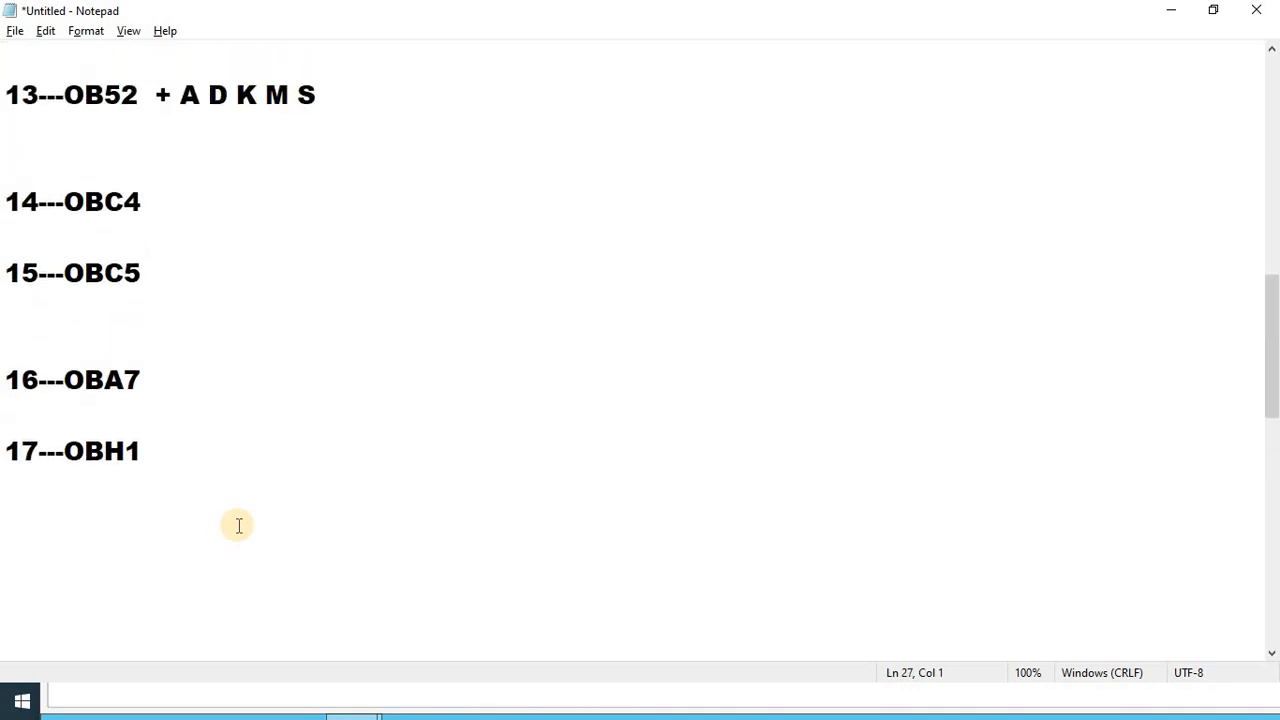
{"action": "key", "text": "Down"}
{"action": "key", "text": "Down"}
{"action": "key", "text": "Down"}
{"action": "key", "text": "Down"}
{"action": "key", "text": "Down"}
{"action": "key", "text": "Down"}
{"action": "key", "text": "Down"}
{"action": "key", "text": "Down"}
{"action": "key", "text": "Down"}
{"action": "key", "text": "Down"}
{"action": "key", "text": "Down"}
{"action": "key", "text": "Down"}
{"action": "key", "text": "Down"}
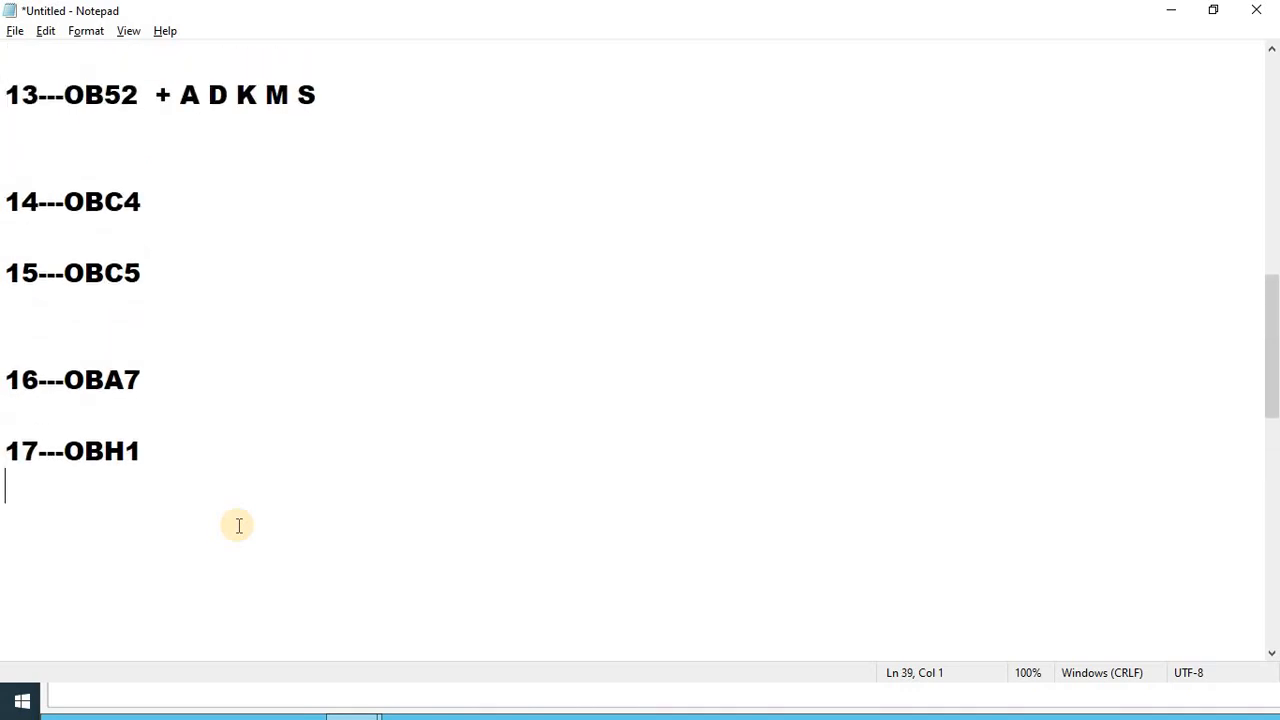